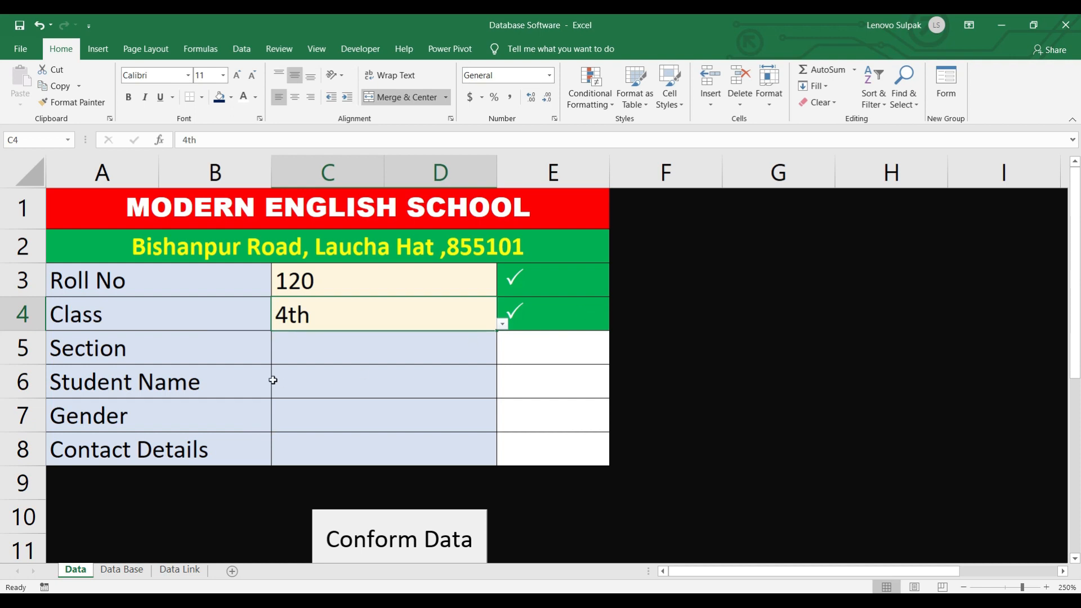
- Choose section C from the dropdown and enter the student's name, fixing a typo
{"action": "left_click", "coordinate": [501, 357]}
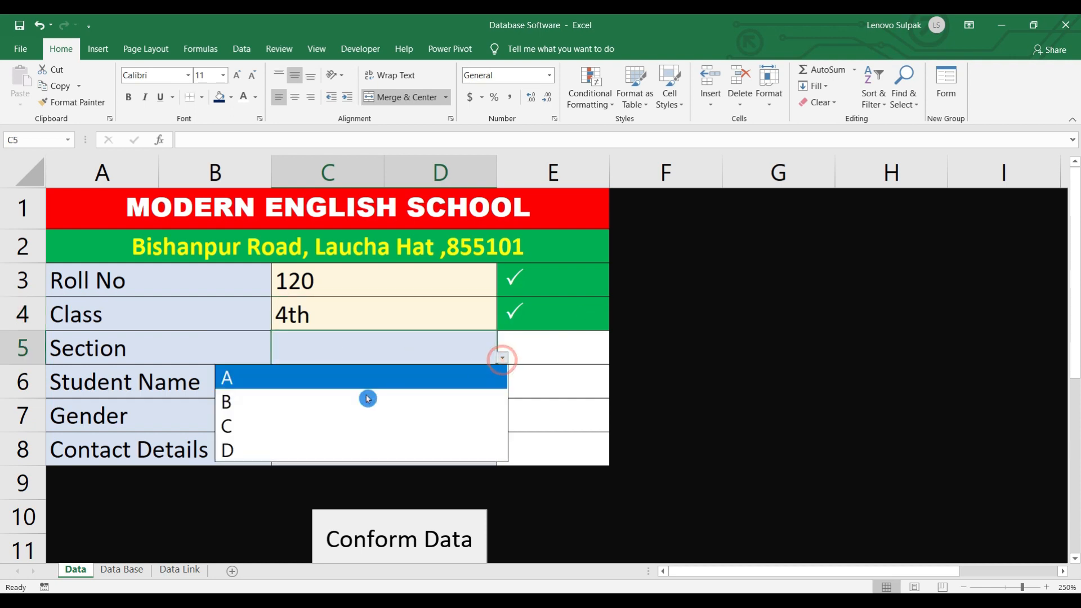
{"action": "left_click", "coordinate": [313, 425]}
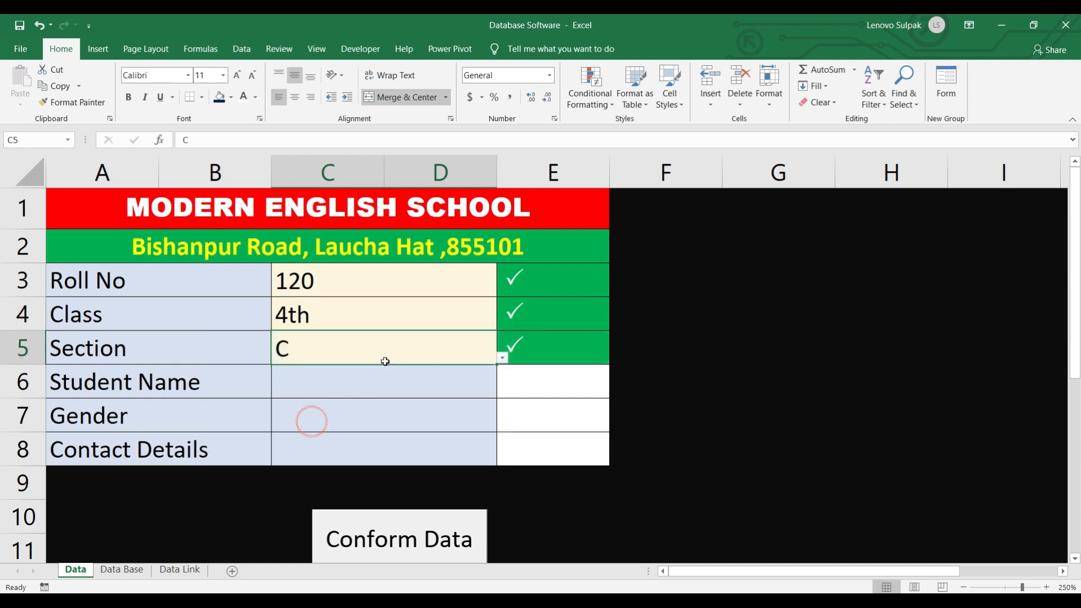
{"action": "left_click", "coordinate": [341, 383]}
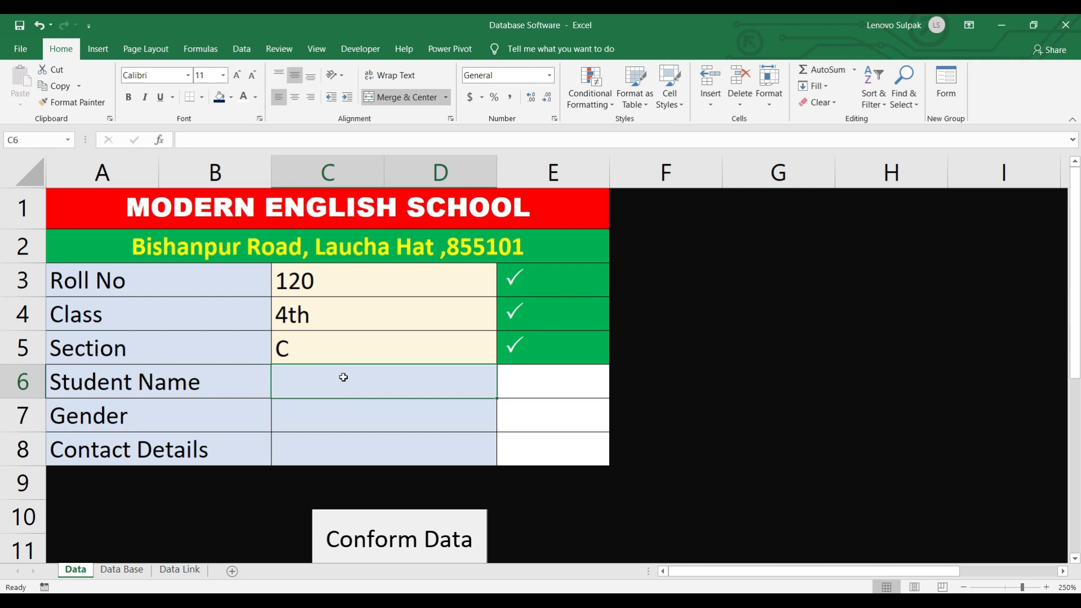
{"action": "type", "text": "R"}
{"action": "type", "text": "hit"}
{"action": "key", "text": "BackSpace"}
{"action": "key", "text": "BackSpace"}
{"action": "key", "text": "BackSpace"}
{"action": "type", "text": "ohit"}
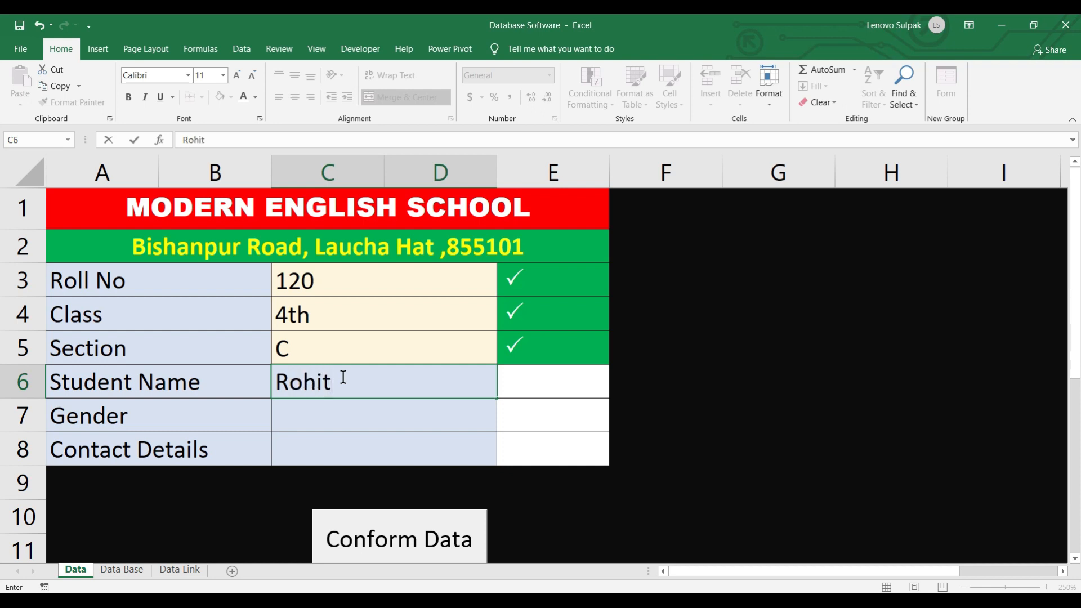
{"action": "key", "text": "Return"}
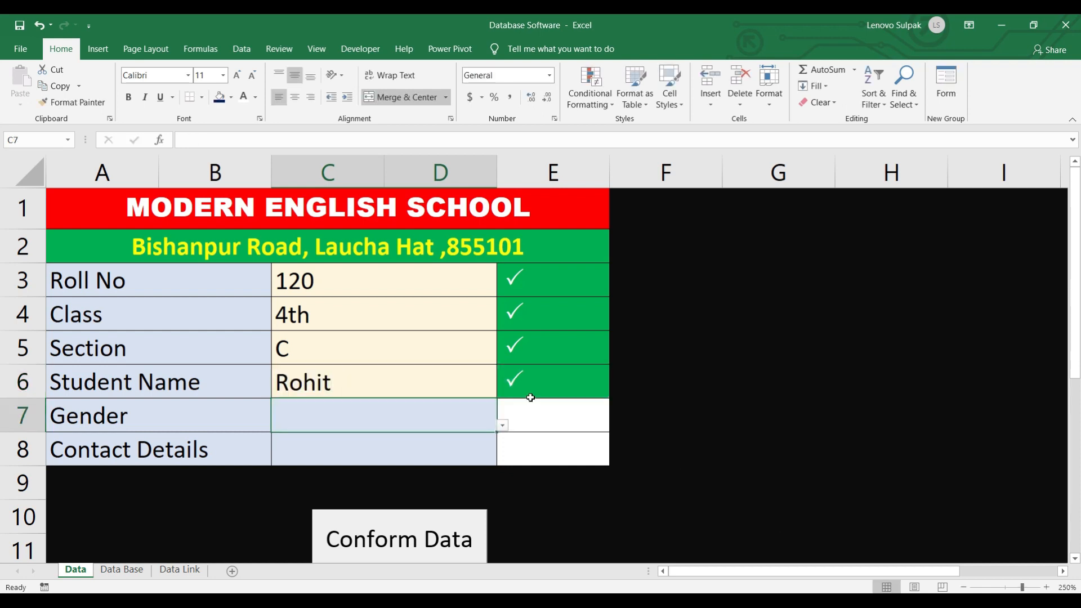
- Set gender to Male and contact details to 988744
{"action": "left_click", "coordinate": [502, 426]}
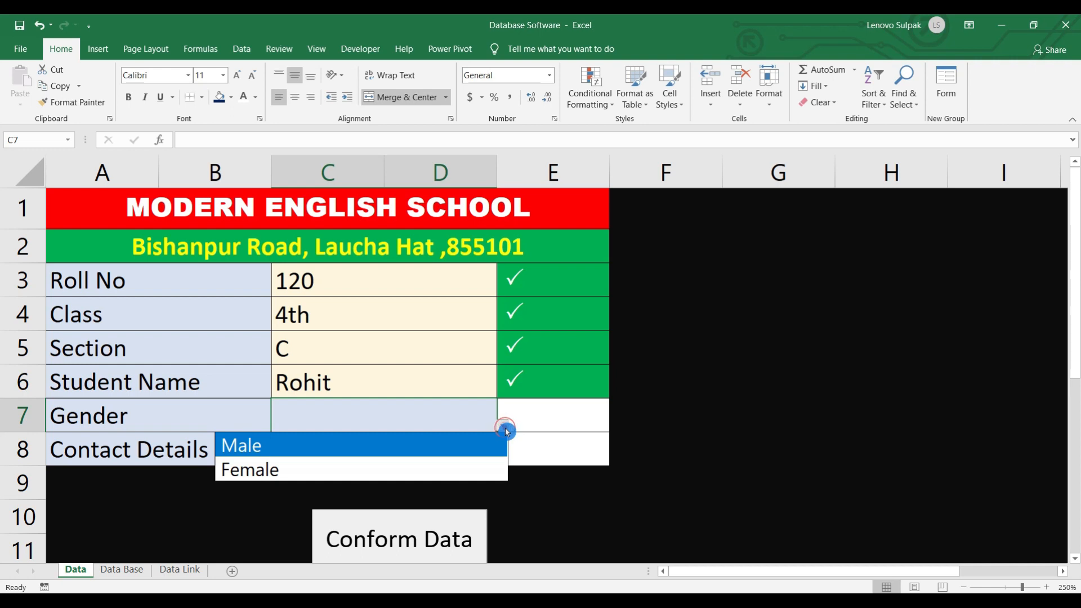
{"action": "left_click", "coordinate": [278, 445]}
{"action": "left_click", "coordinate": [348, 450]}
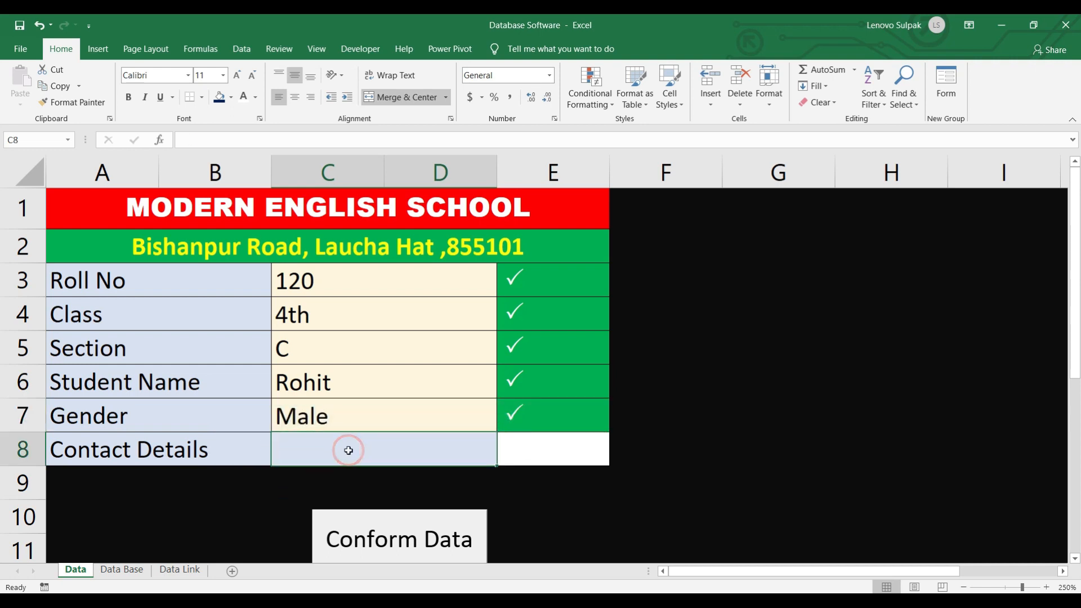
{"action": "type", "text": "988744"}
{"action": "key", "text": "Return"}
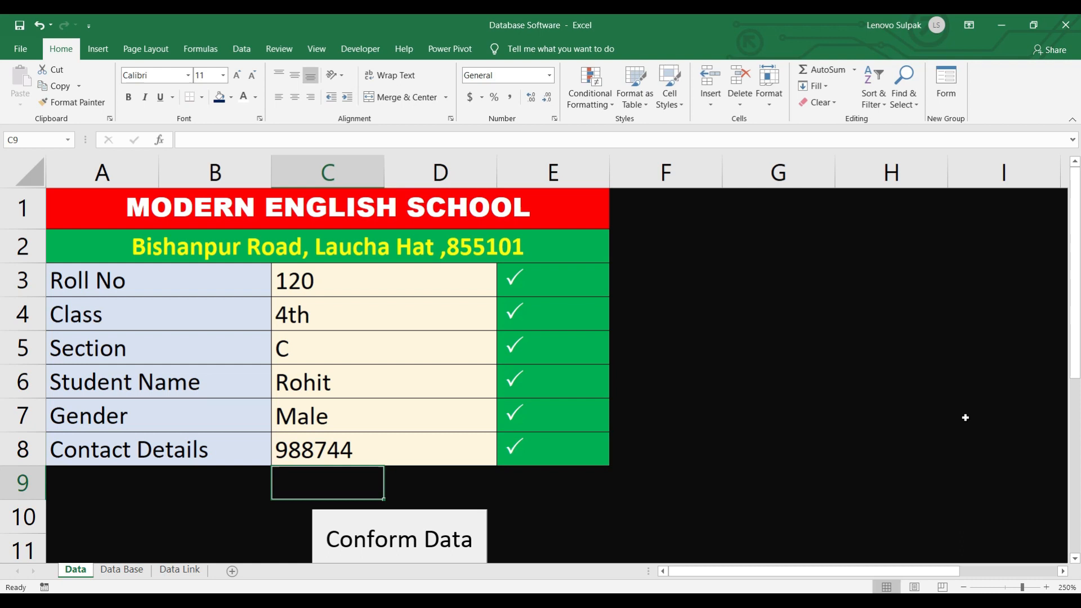
- Submit the entry, check the new record on the Data Base sheet, and return to Data
{"action": "left_click", "coordinate": [404, 543]}
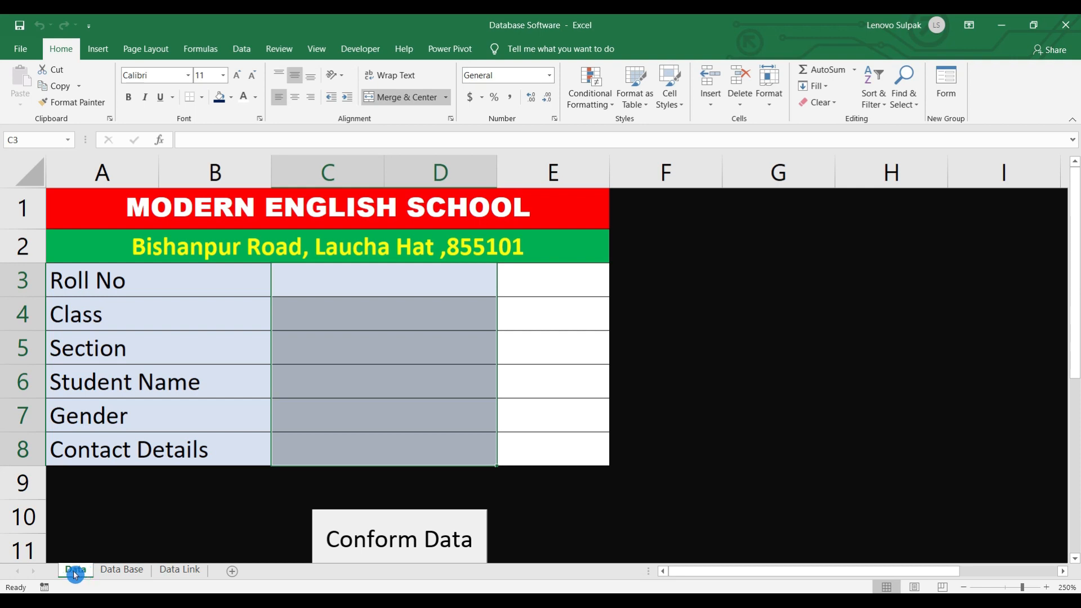
{"action": "left_click", "coordinate": [121, 570]}
{"action": "left_click", "coordinate": [180, 570]}
{"action": "left_click", "coordinate": [121, 570]}
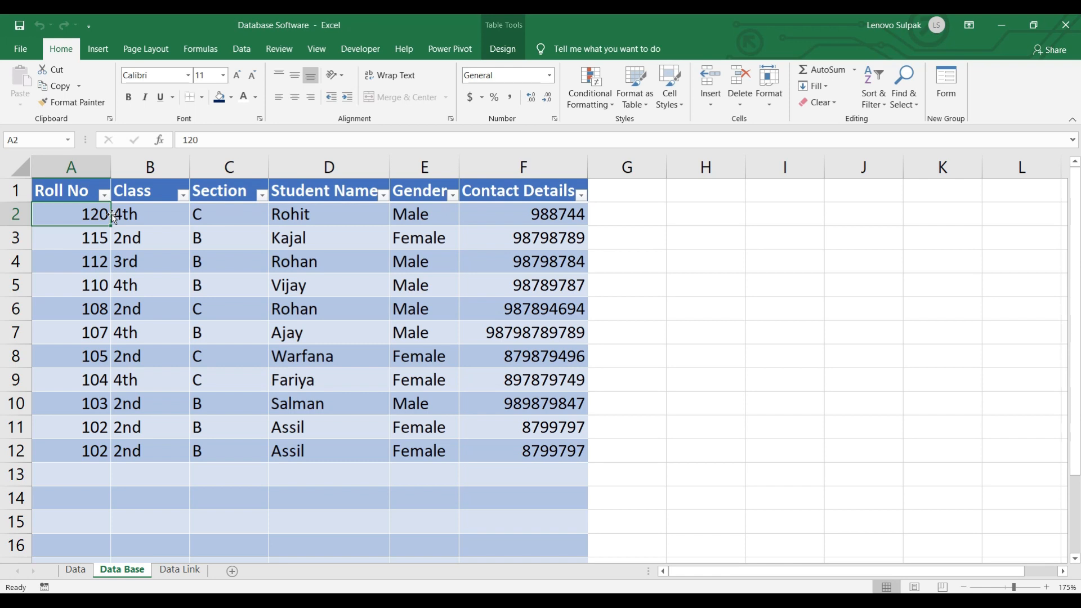
{"action": "left_click", "coordinate": [81, 570]}
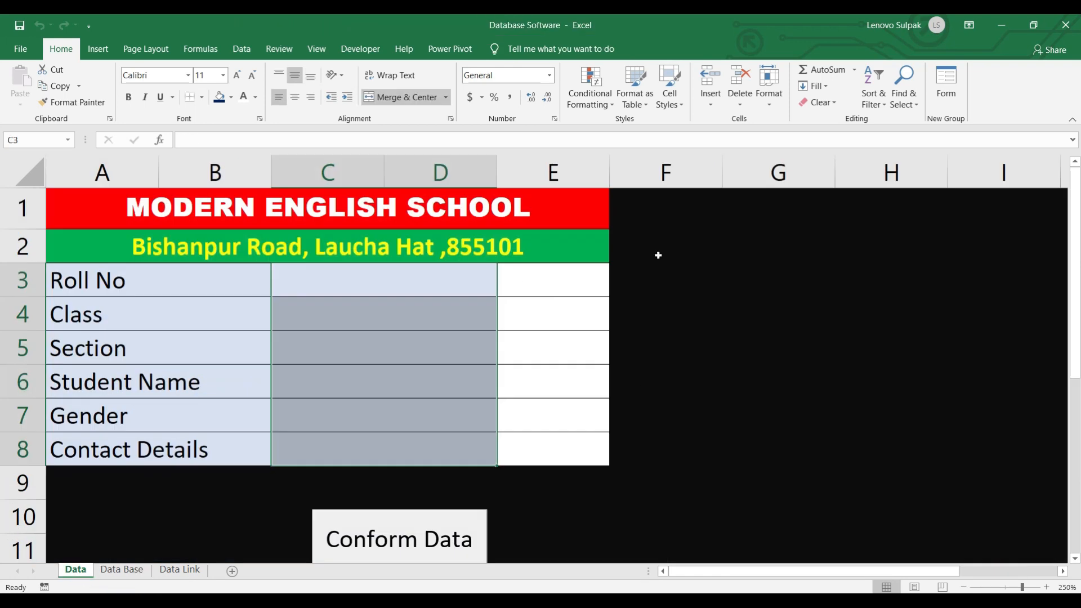
- Enter roll number 121, class 2nd and section C in the form
{"action": "left_click", "coordinate": [335, 286]}
{"action": "type", "text": "121"}
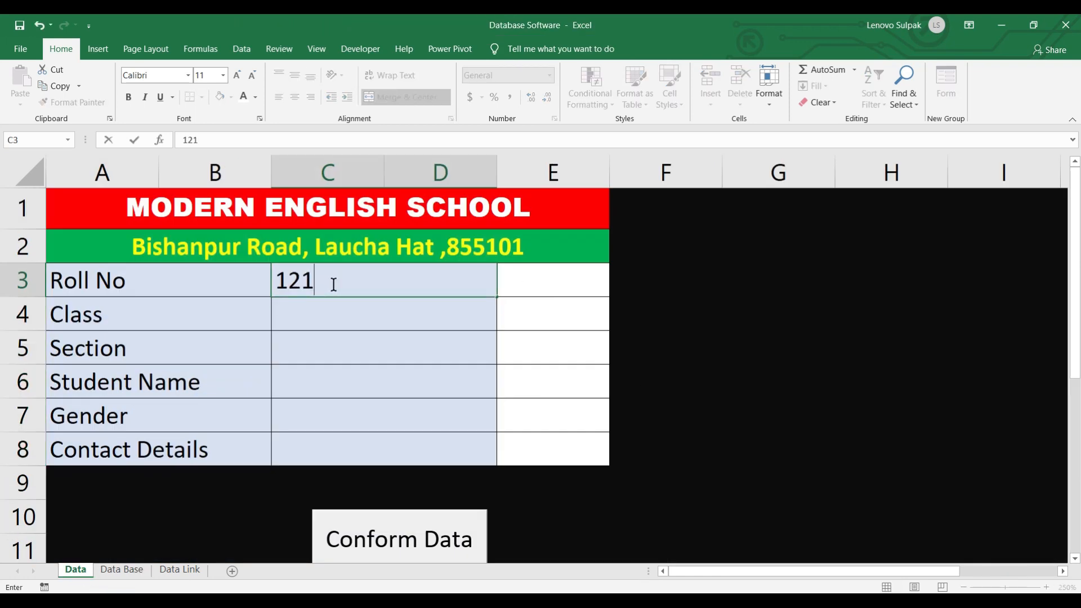
{"action": "key", "text": "Return"}
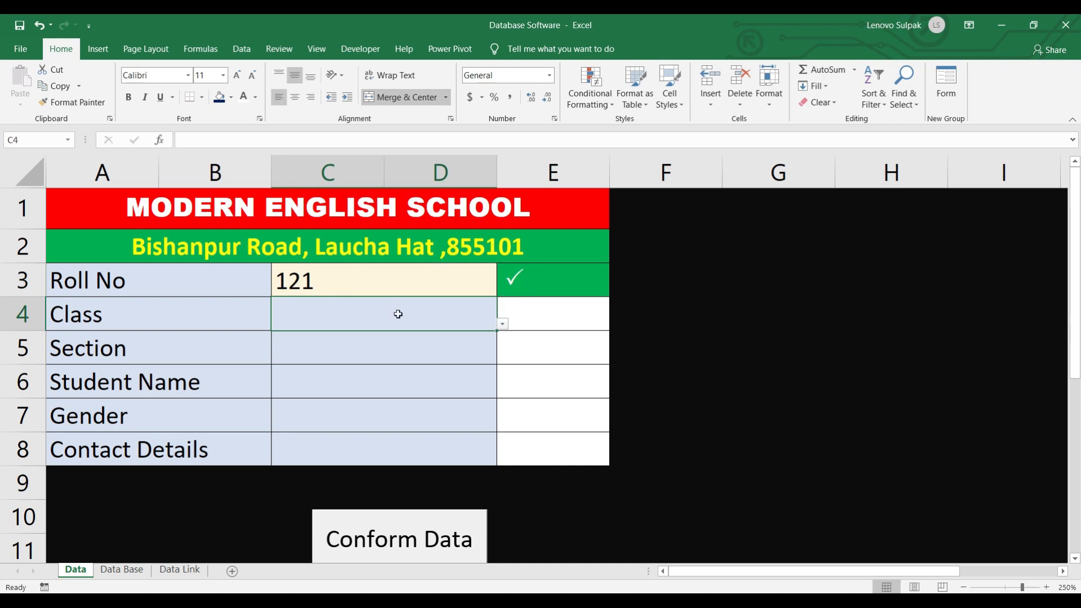
{"action": "left_click", "coordinate": [502, 324]}
{"action": "left_click", "coordinate": [345, 369]}
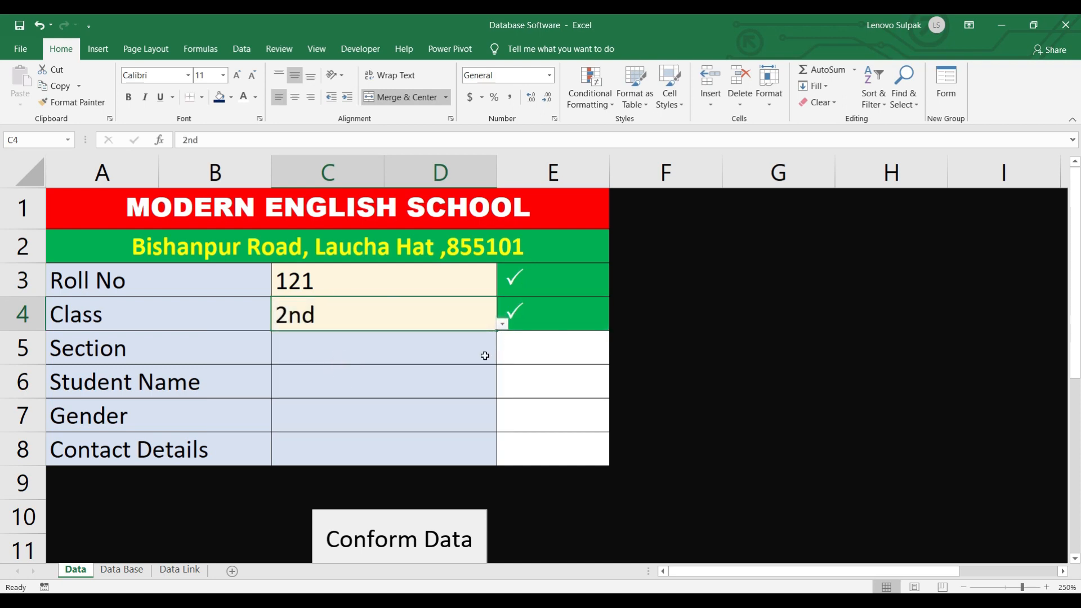
{"action": "left_click", "coordinate": [485, 356]}
{"action": "left_click", "coordinate": [501, 359]}
{"action": "left_click", "coordinate": [298, 424]}
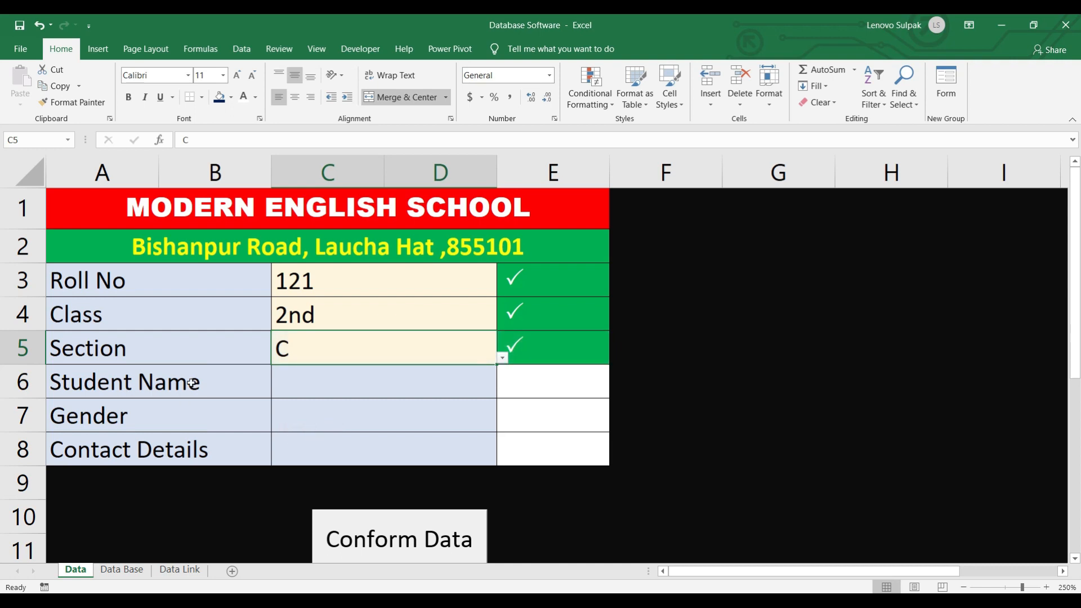
{"action": "left_click", "coordinate": [338, 390]}
{"action": "type", "text": "S"}
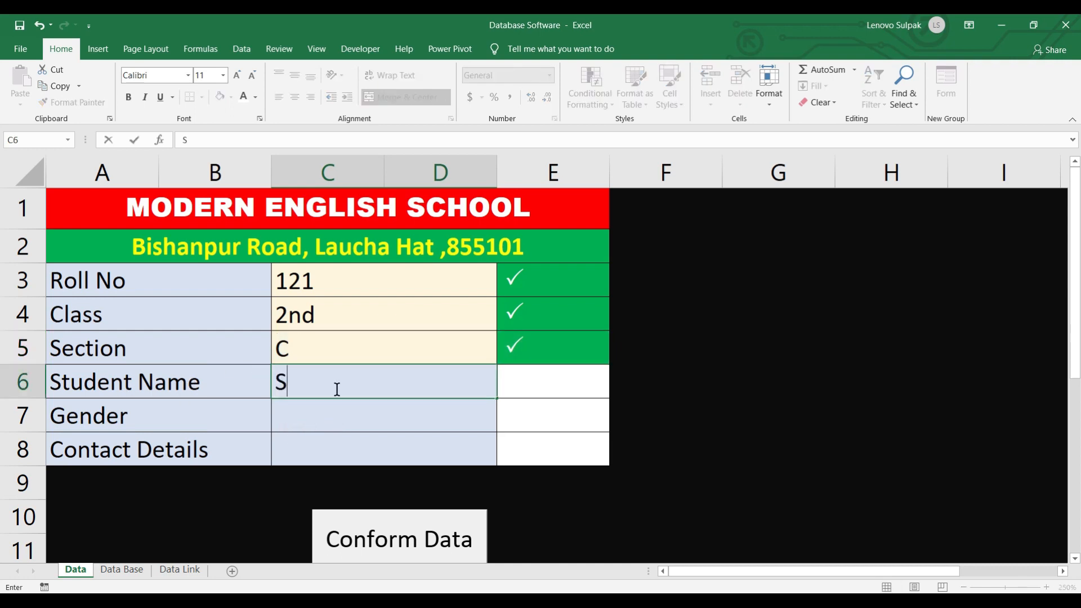
{"action": "type", "text": "apna"}
{"action": "key", "text": "Return"}
{"action": "left_click", "coordinate": [502, 425]}
{"action": "left_click", "coordinate": [275, 469]}
{"action": "left_click", "coordinate": [346, 445]}
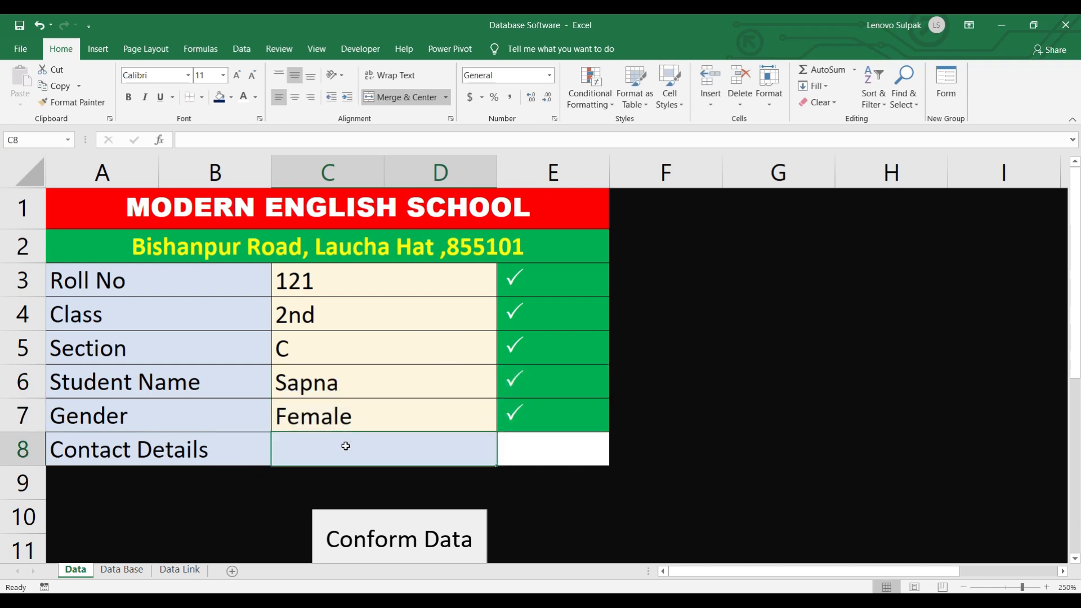
{"action": "type", "text": "89789488"}
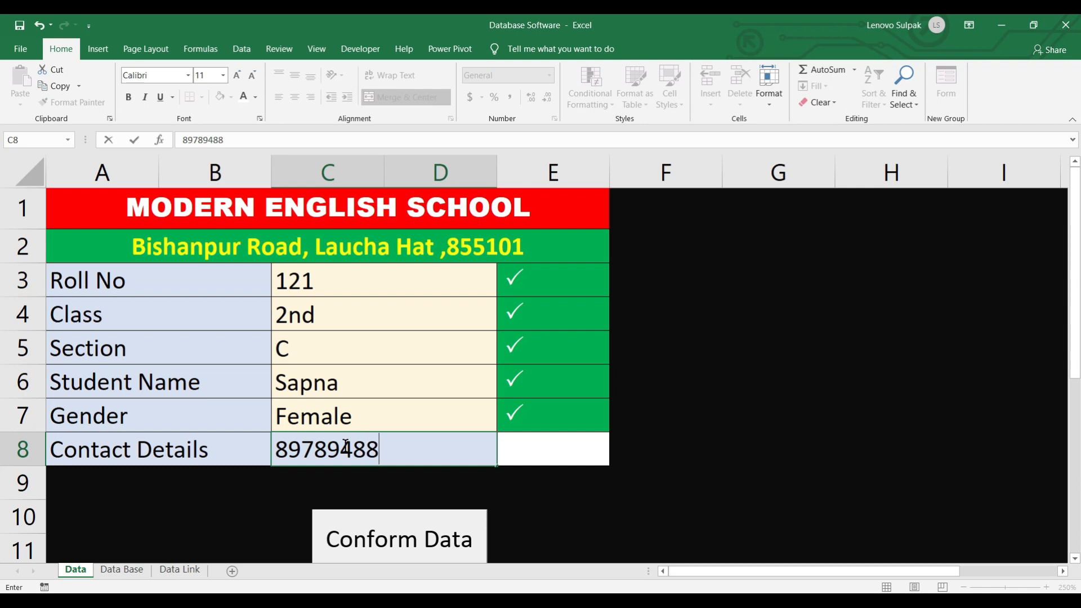
- Submit the record and confirm it heads the Data Base table
{"action": "left_click", "coordinate": [422, 539]}
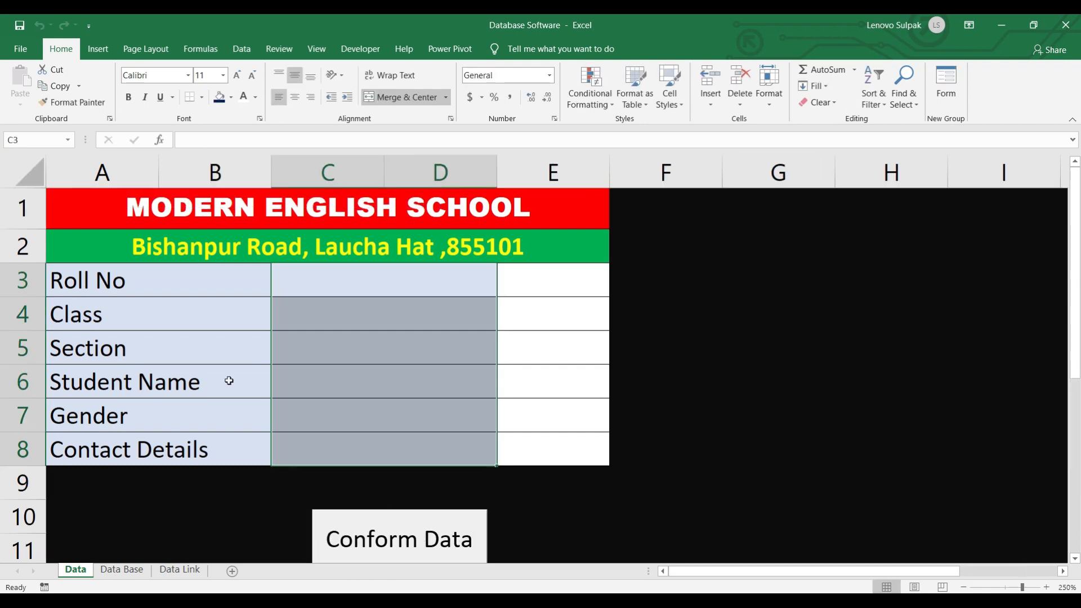
{"action": "left_click", "coordinate": [121, 569]}
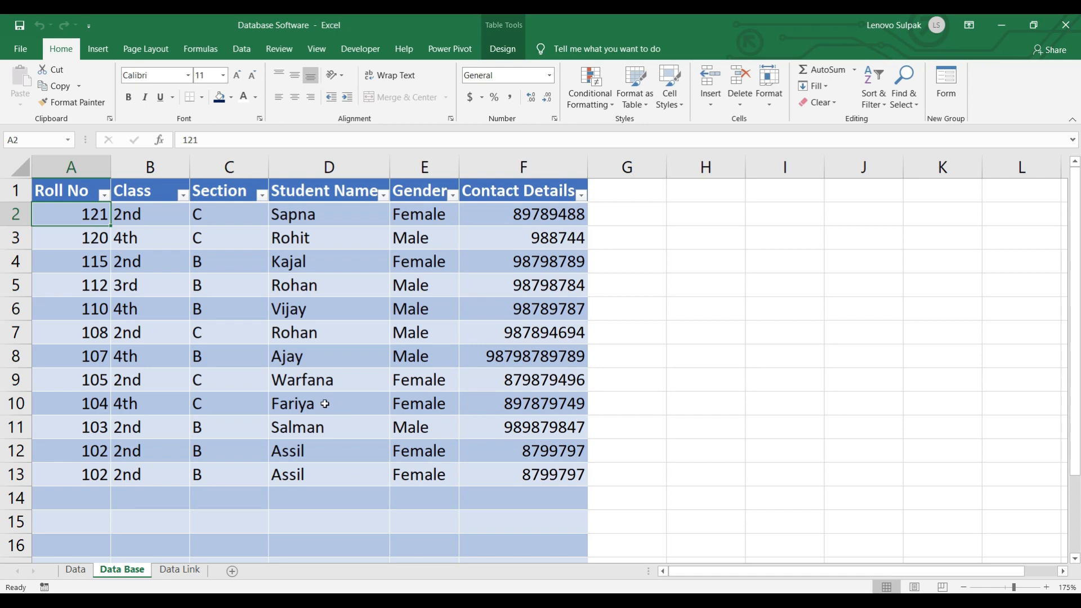
{"action": "left_click", "coordinate": [20, 48]}
- Create a new blank workbook and zoom in
{"action": "left_click", "coordinate": [201, 166]}
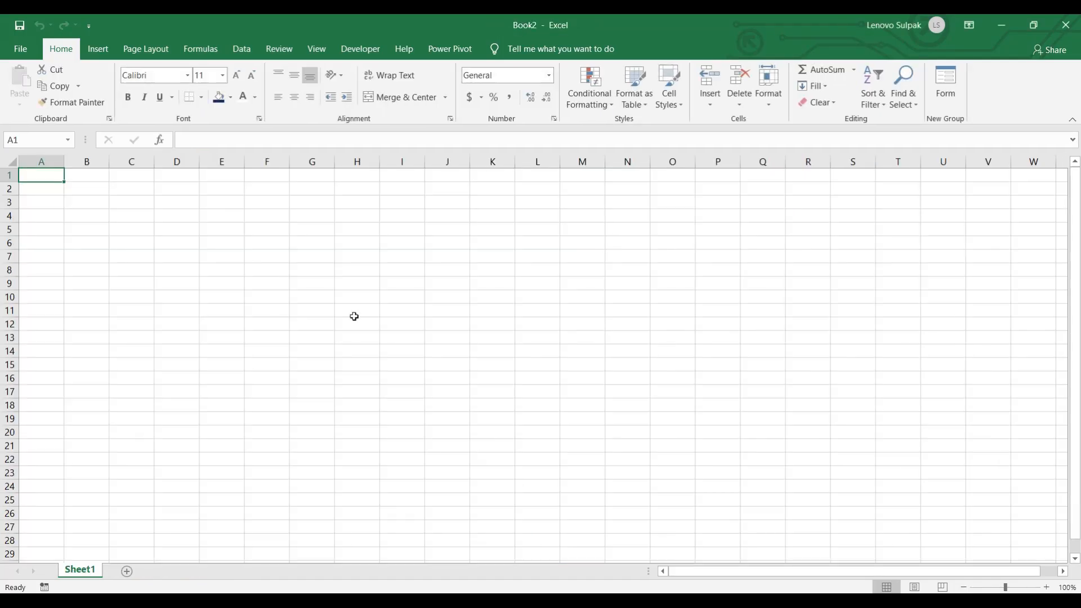
{"action": "scroll", "coordinate": [291, 274], "scroll_direction": "up", "scroll_amount": 4}
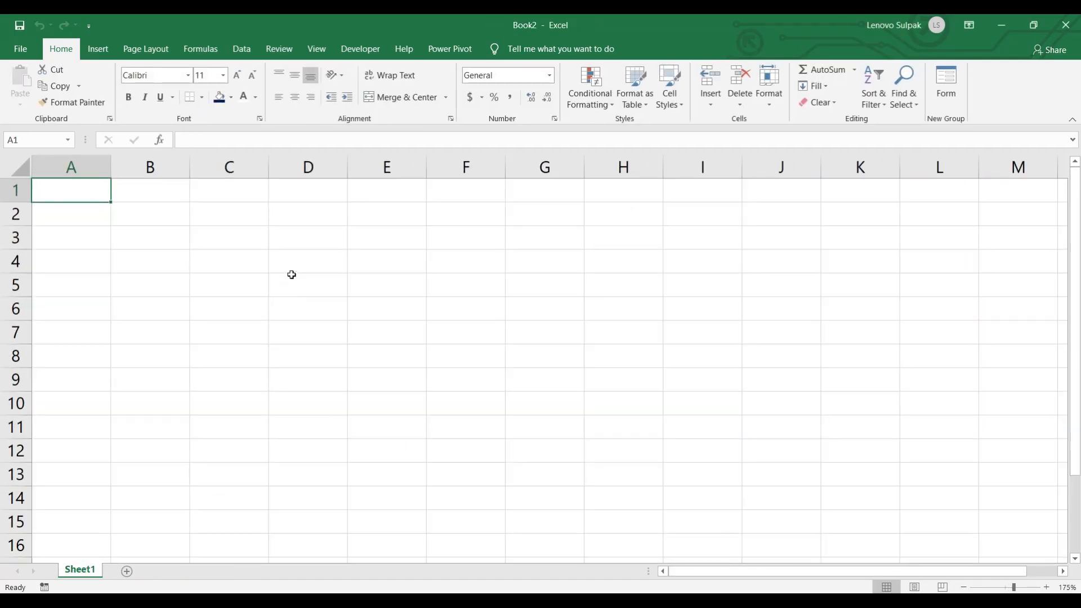
{"action": "scroll", "coordinate": [196, 297], "scroll_direction": "up", "scroll_amount": 2}
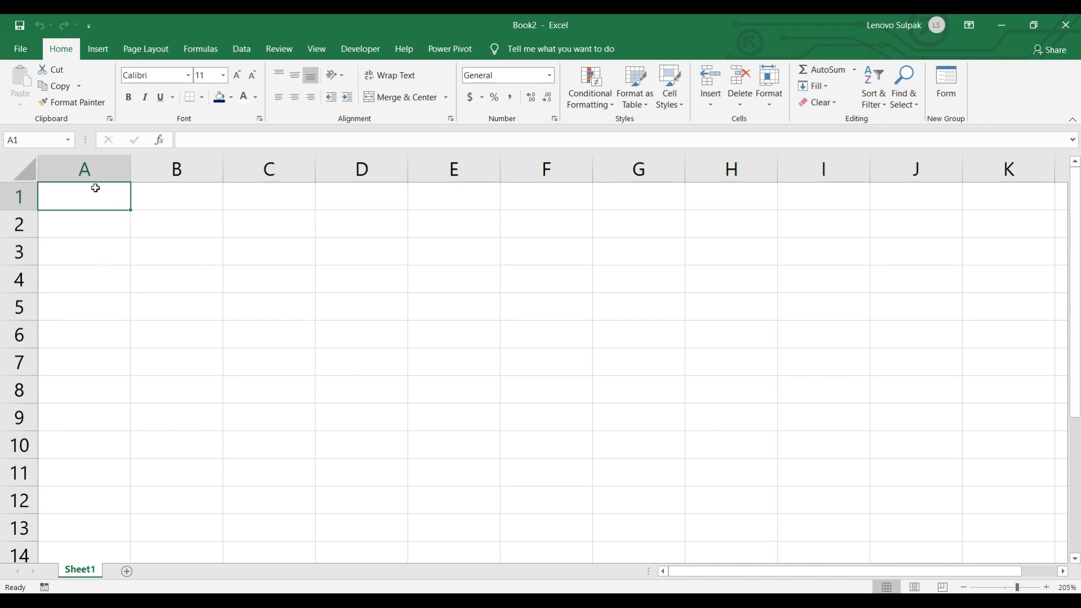
- Merge & Center A1:E1 and A2:E2 into two wide title cells
{"action": "left_click_drag", "start_coordinate": [87, 201], "coordinate": [430, 200]}
{"action": "left_click", "coordinate": [413, 100]}
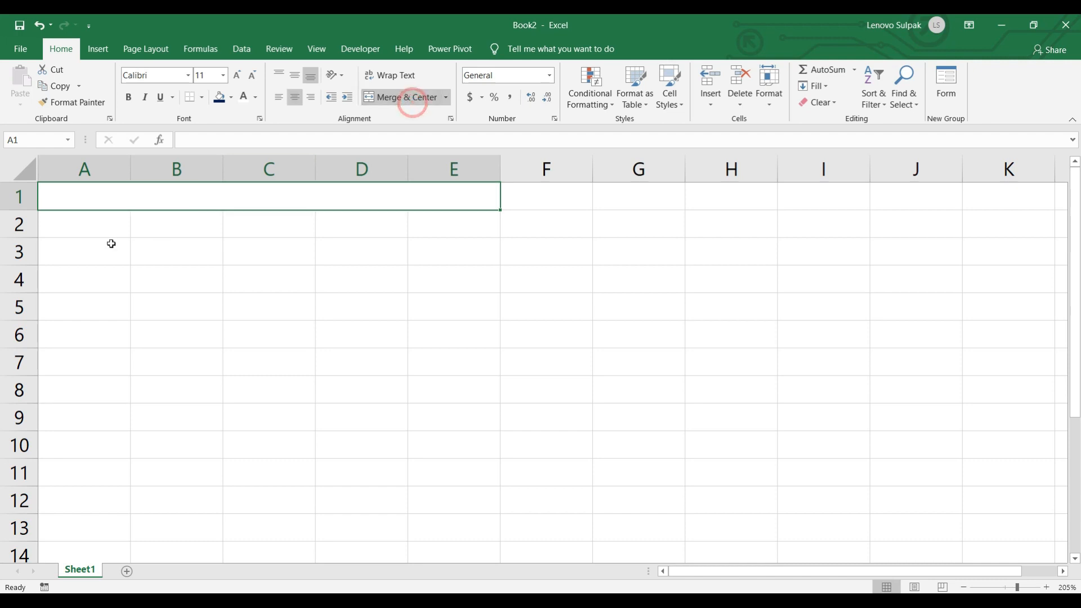
{"action": "left_click_drag", "start_coordinate": [70, 220], "coordinate": [448, 219]}
{"action": "left_click", "coordinate": [413, 99]}
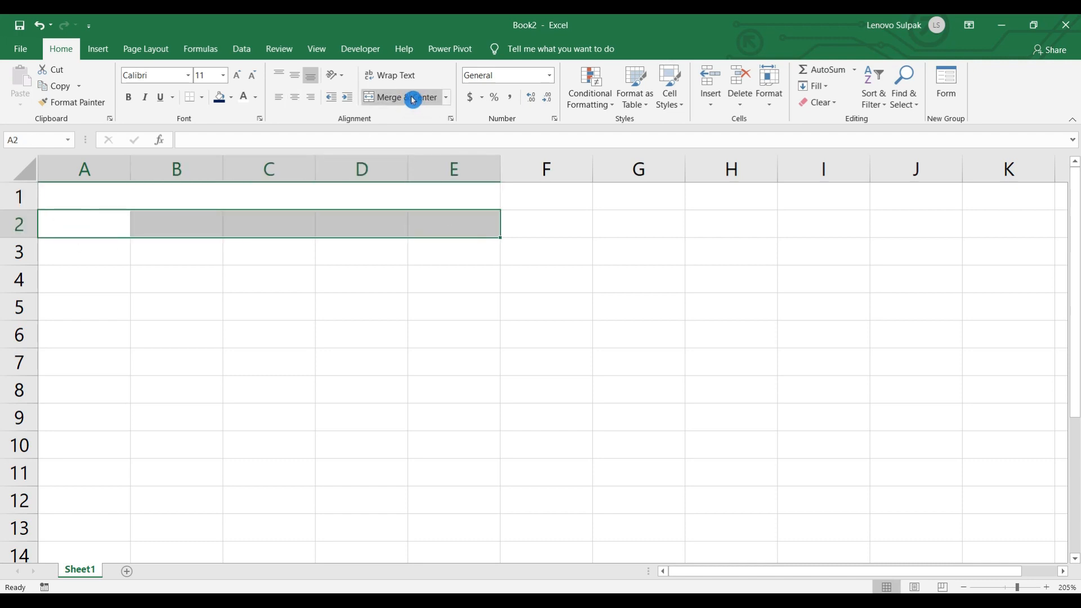
{"action": "left_click", "coordinate": [213, 199]}
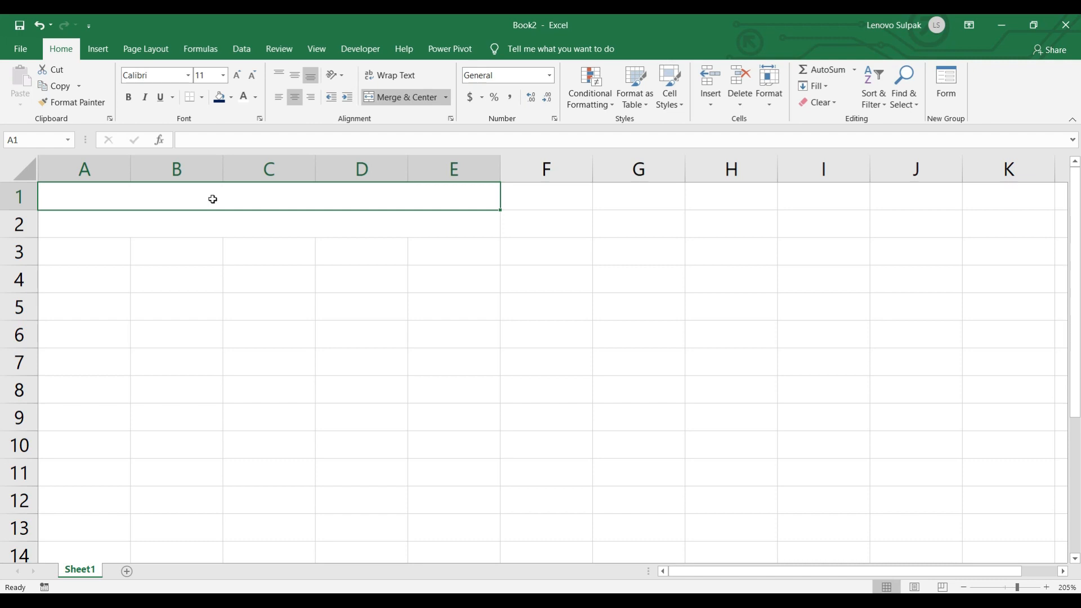
- Type the title 'MODERN ENGLISH SCHOOL' in merged A1
{"action": "type", "text": "M"}
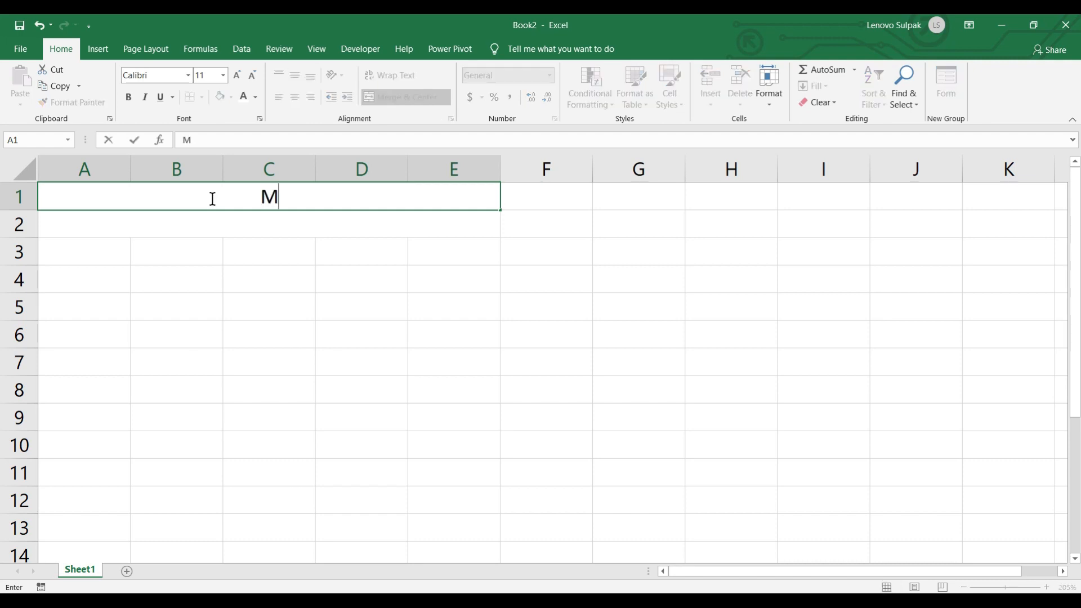
{"action": "type", "text": "ODERN ENGLLISH"}
{"action": "key", "text": "BackSpace"}
{"action": "key", "text": "BackSpace"}
{"action": "key", "text": "BackSpace"}
{"action": "key", "text": "BackSpace"}
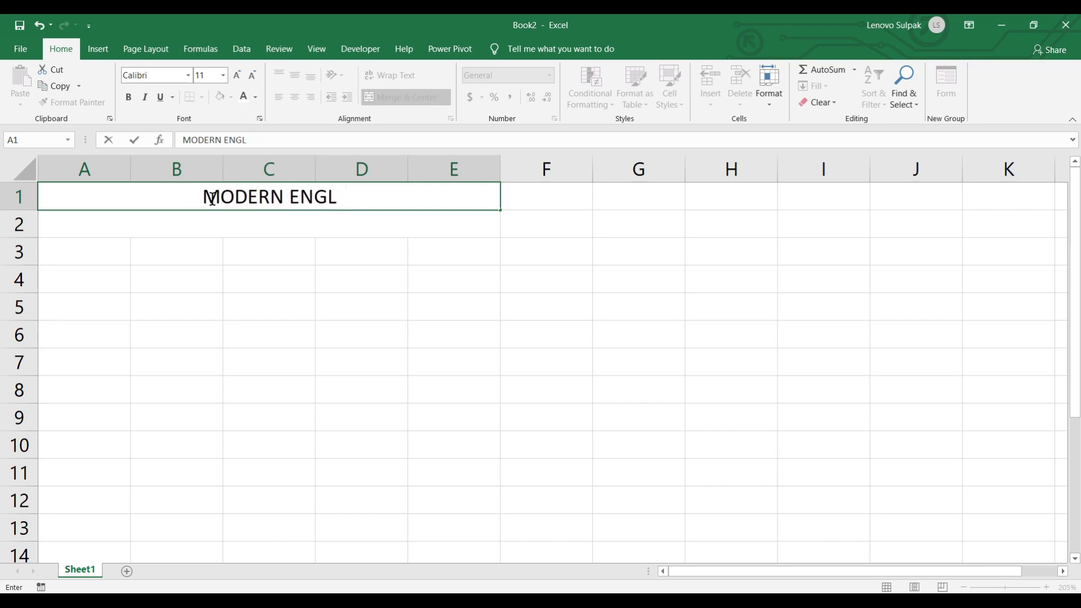
{"action": "type", "text": "ISH "}
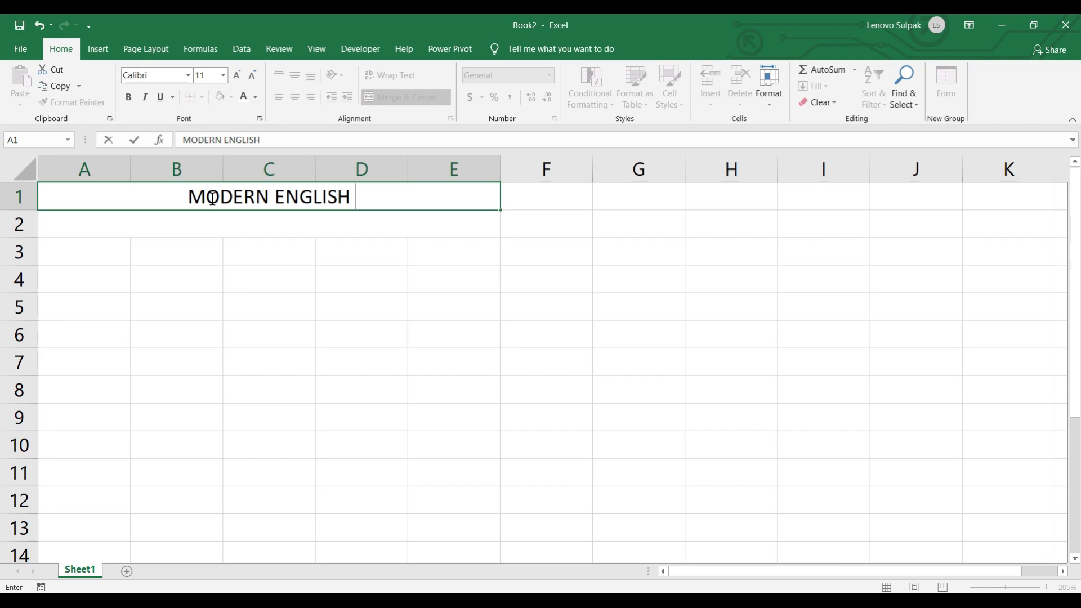
{"action": "type", "text": "SCHOOL"}
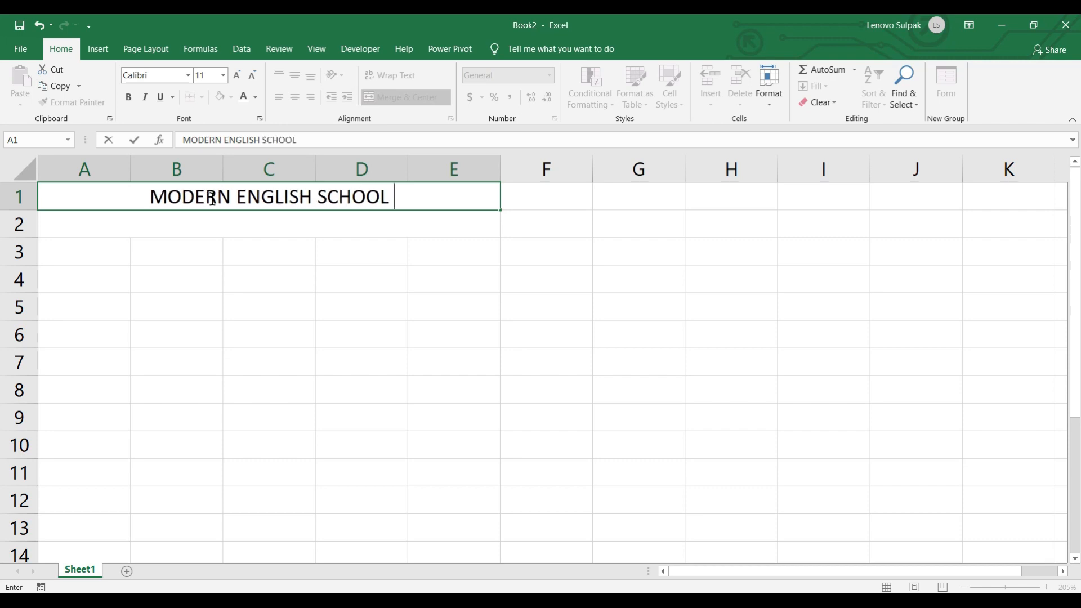
{"action": "key", "text": "Return"}
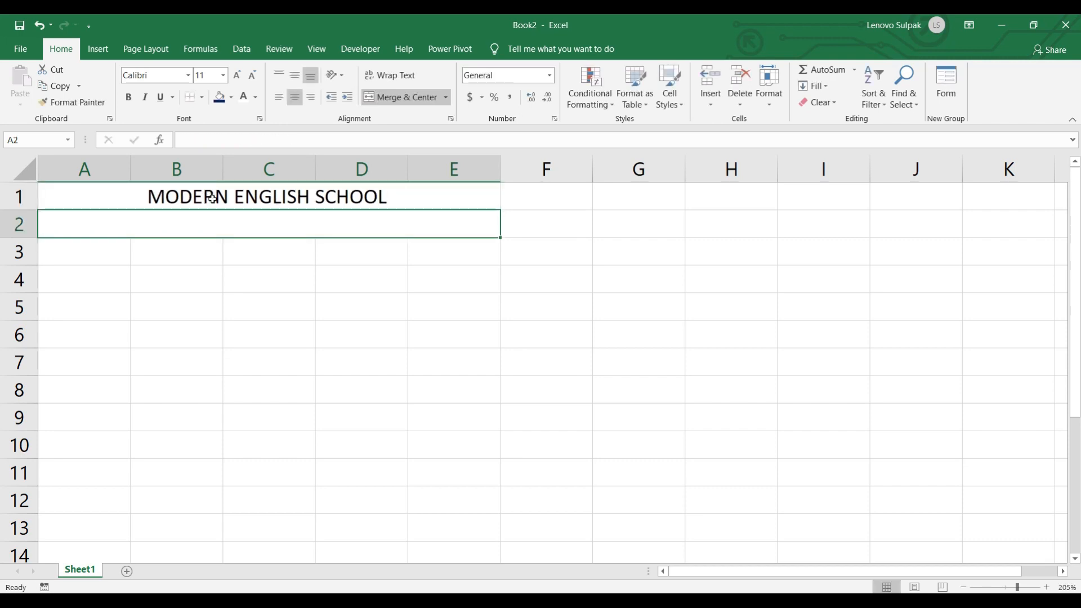
- Enter the school's street address and postcode in merged A2
{"action": "type", "text": "L"}
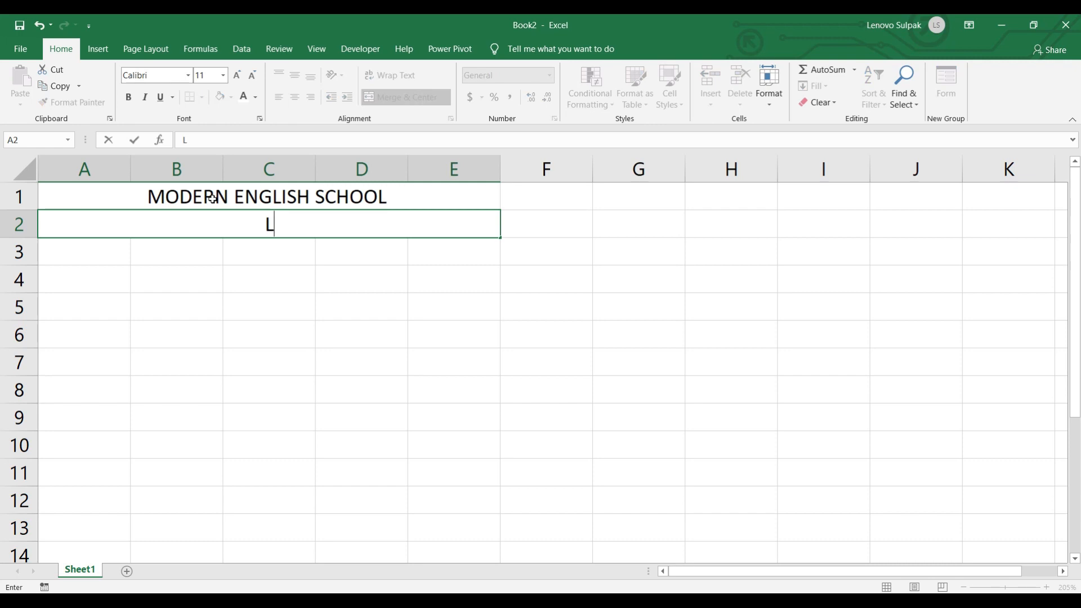
{"action": "type", "text": "Bishan"}
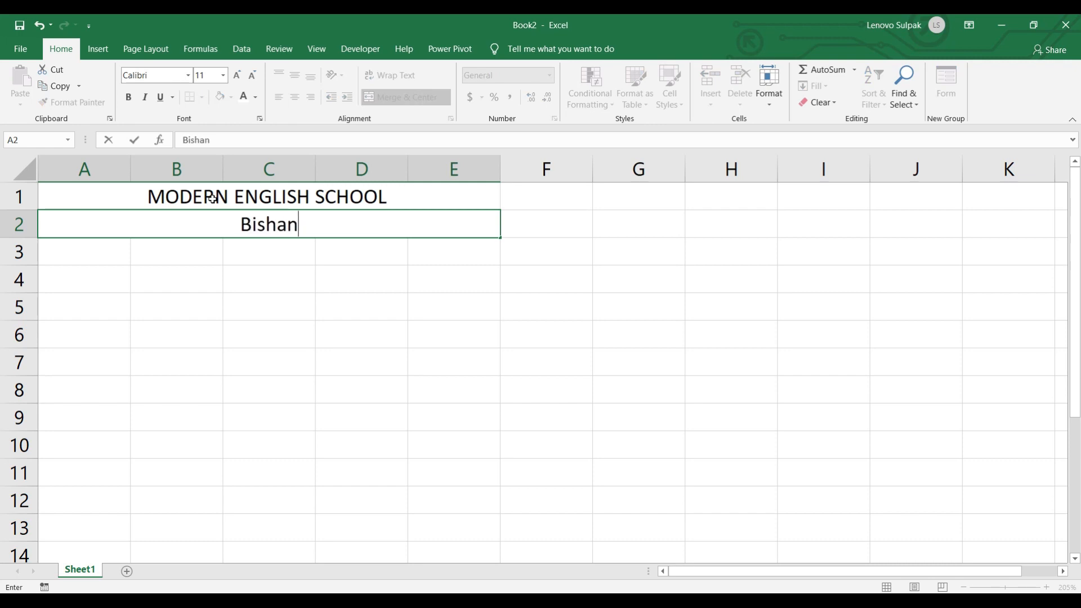
{"action": "type", "text": "put Road, Laucha Hat,855101"}
{"action": "key", "text": "Return"}
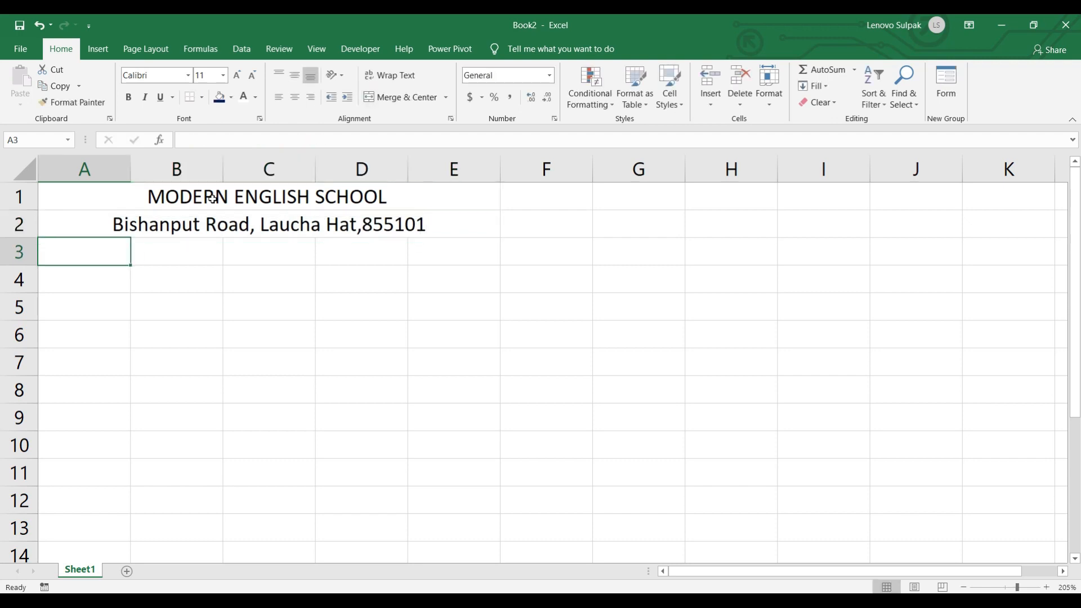
- Edit the address in A2 to add a space before the postcode
{"action": "left_click", "coordinate": [352, 223]}
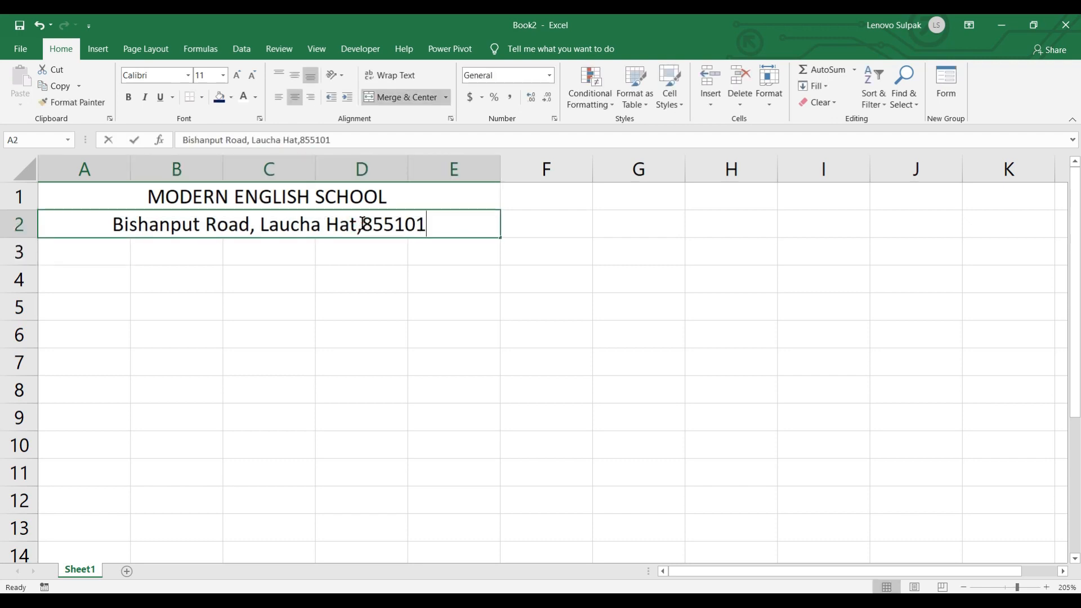
{"action": "double_click", "coordinate": [361, 223]}
{"action": "left_click", "coordinate": [204, 278]}
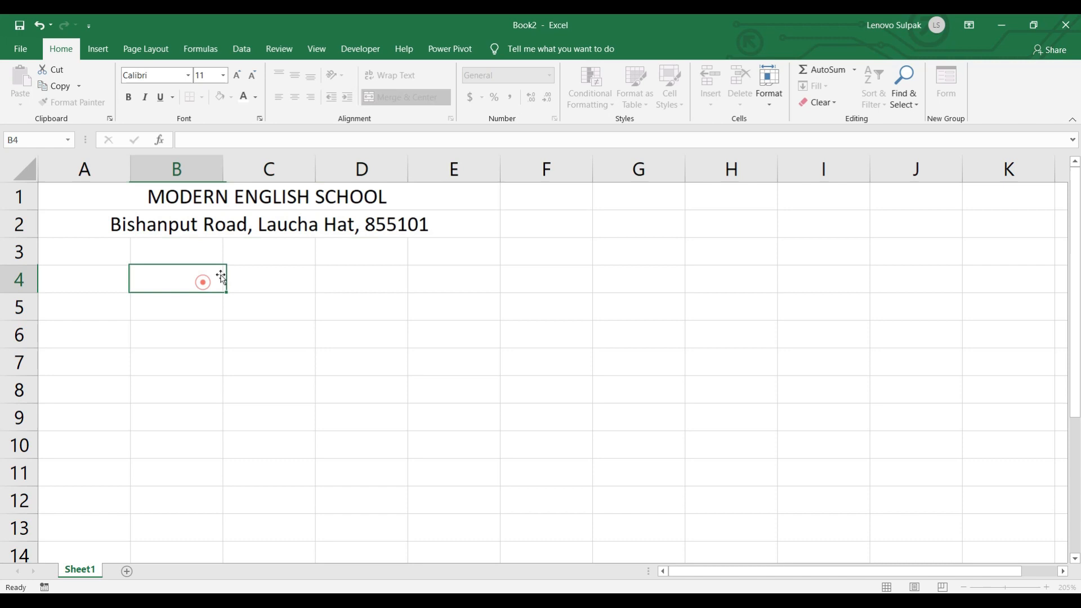
- Set the school title font to Arial Black at size 14
{"action": "left_click", "coordinate": [151, 193]}
{"action": "left_click", "coordinate": [188, 75]}
{"action": "left_click", "coordinate": [153, 371]}
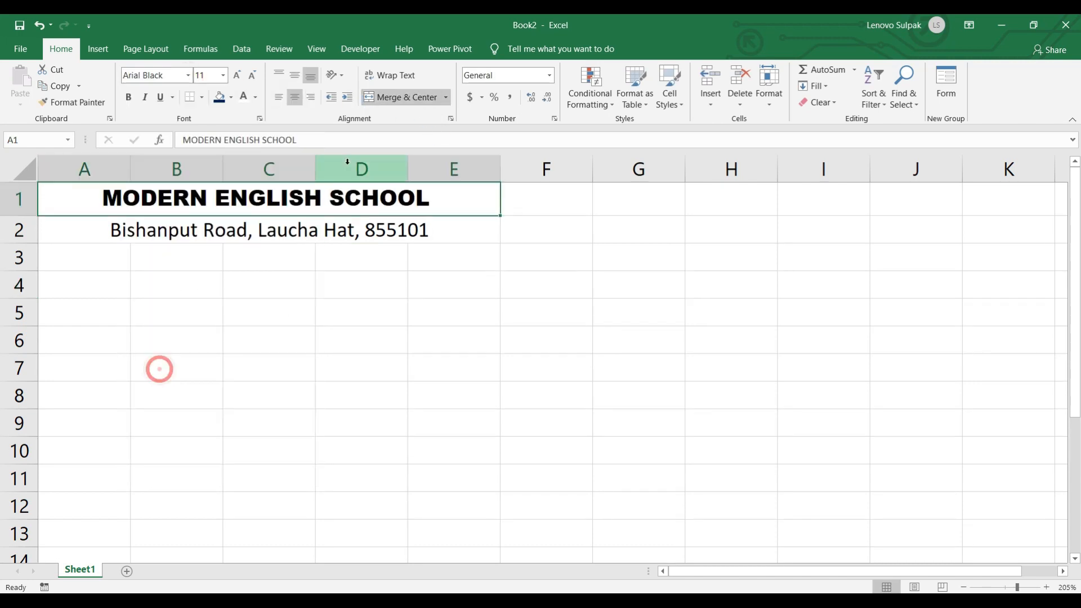
{"action": "left_click", "coordinate": [238, 78]}
{"action": "left_click", "coordinate": [238, 79]}
{"action": "left_click", "coordinate": [238, 78]}
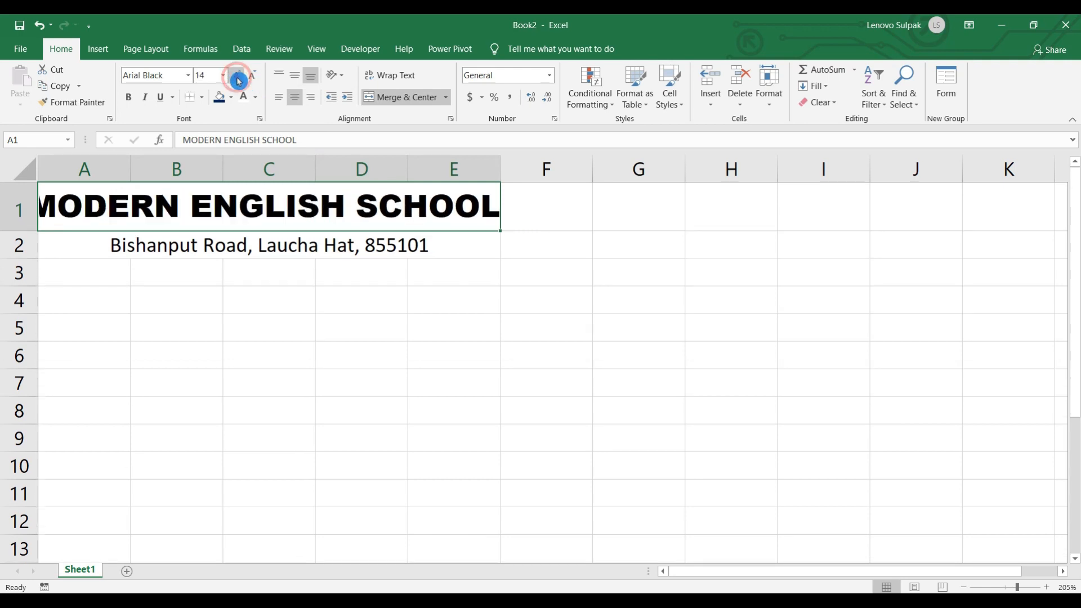
{"action": "left_click", "coordinate": [252, 77]}
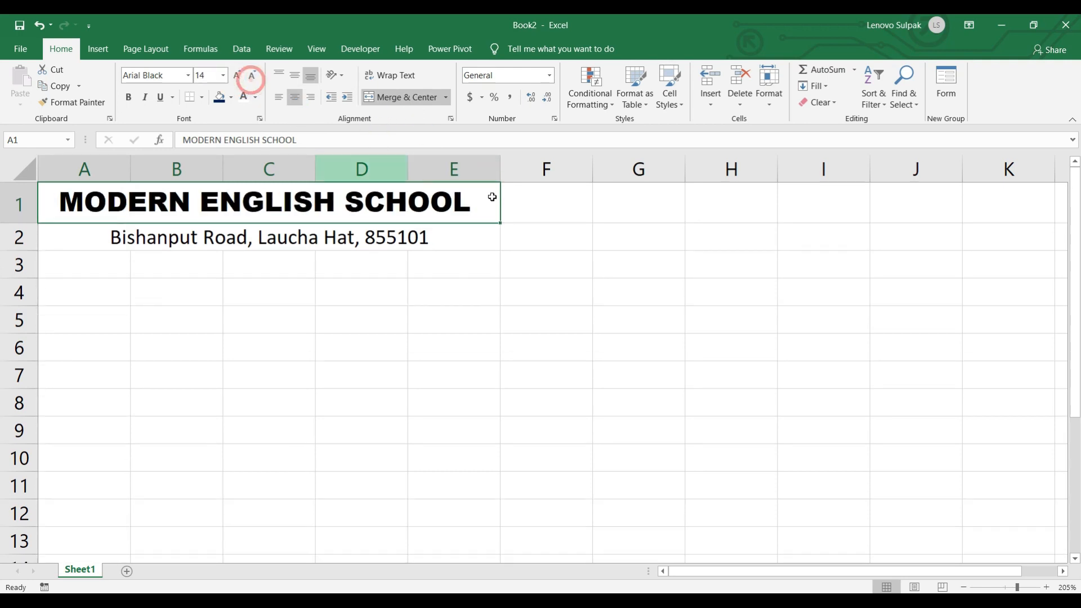
{"action": "left_click", "coordinate": [160, 244]}
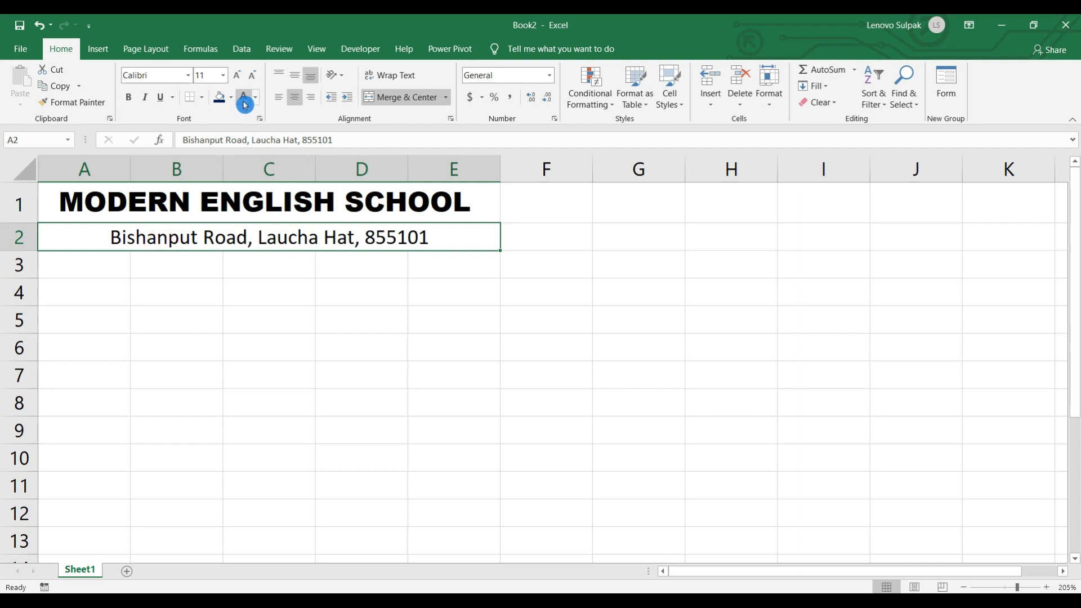
{"action": "left_click", "coordinate": [162, 101]}
- Bold the address, fill the title row red and the address row purple
{"action": "left_click", "coordinate": [128, 99]}
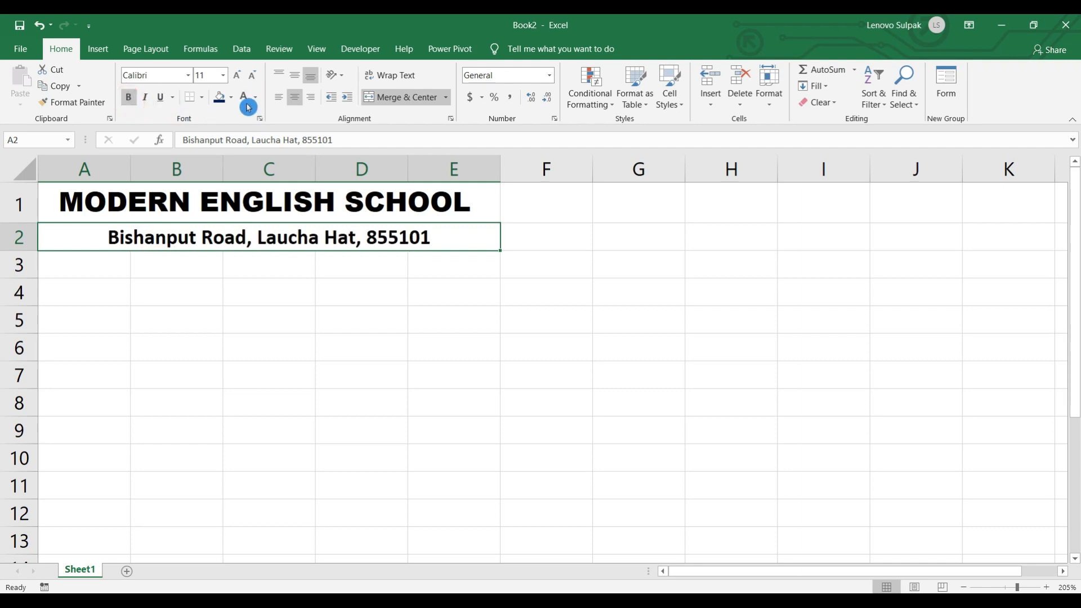
{"action": "left_click", "coordinate": [239, 203]}
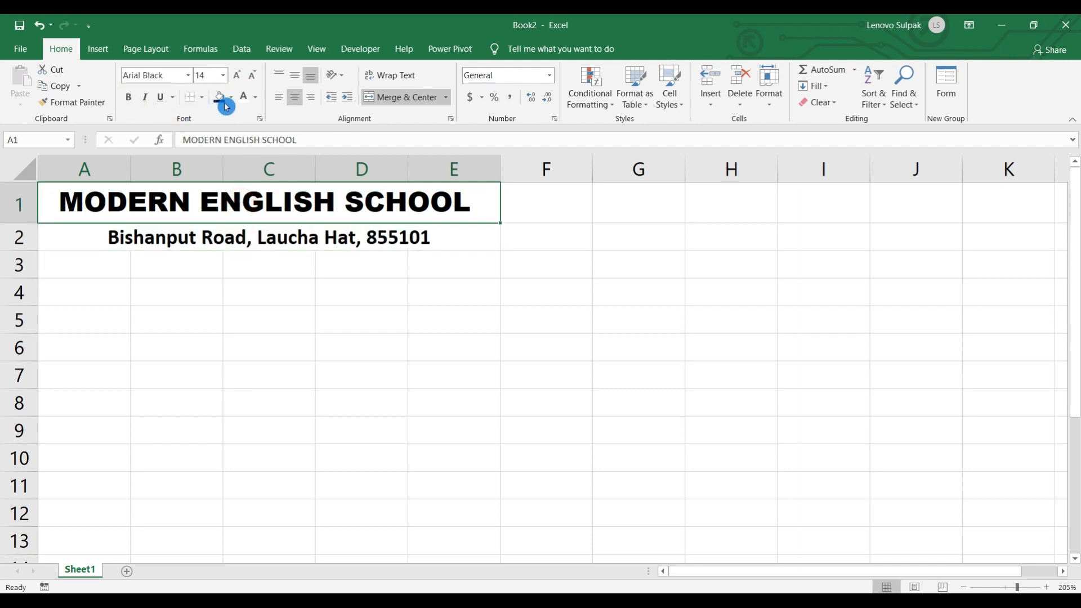
{"action": "left_click", "coordinate": [231, 98]}
{"action": "left_click", "coordinate": [230, 207]}
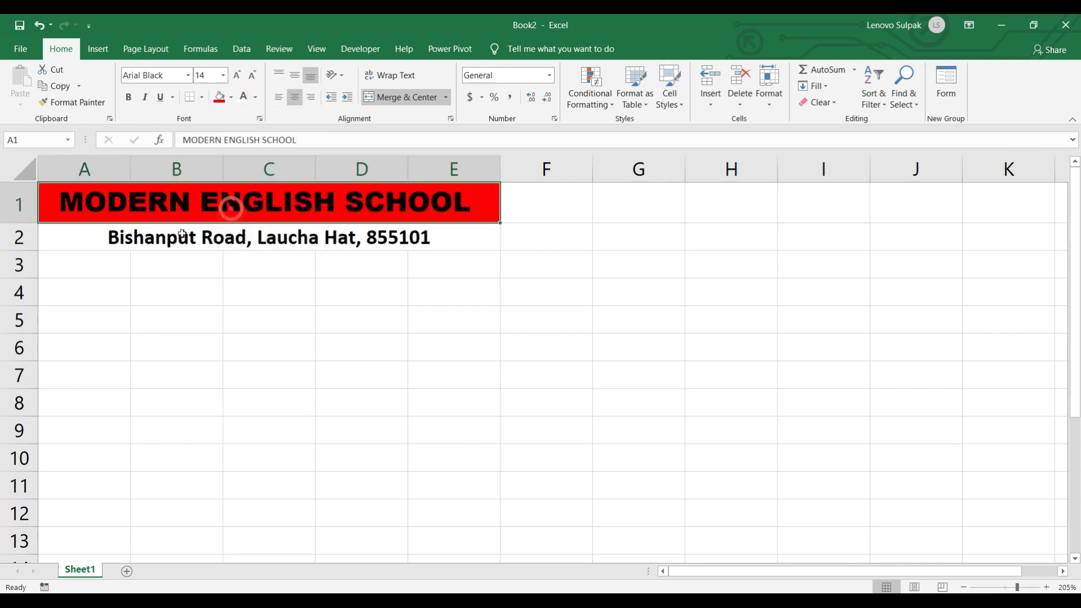
{"action": "left_click", "coordinate": [174, 235]}
{"action": "left_click", "coordinate": [231, 98]}
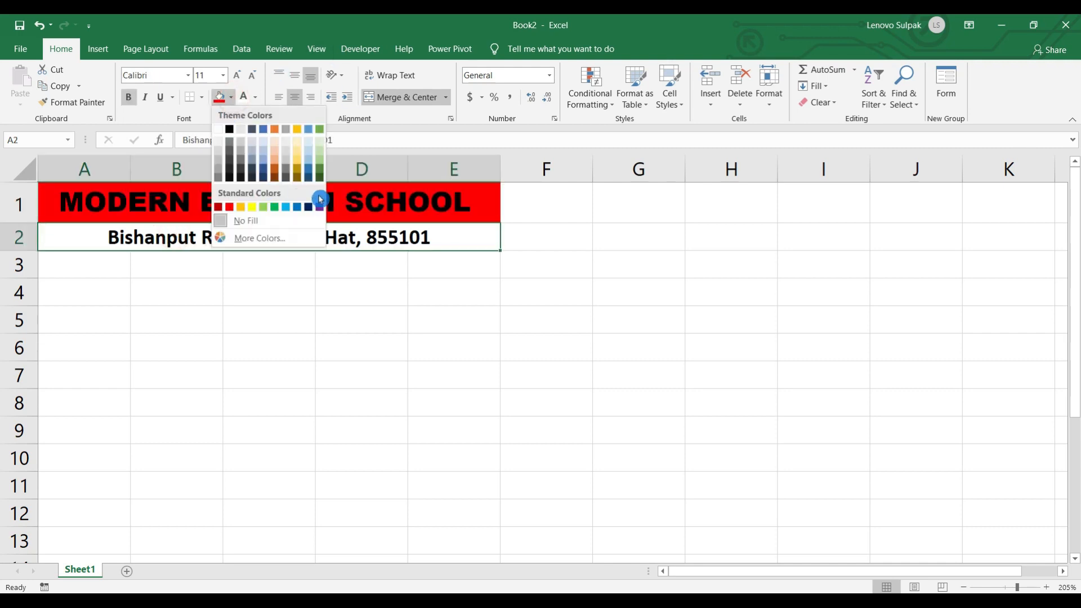
{"action": "left_click", "coordinate": [320, 210]}
- Make the title and address text white
{"action": "left_click", "coordinate": [210, 201]}
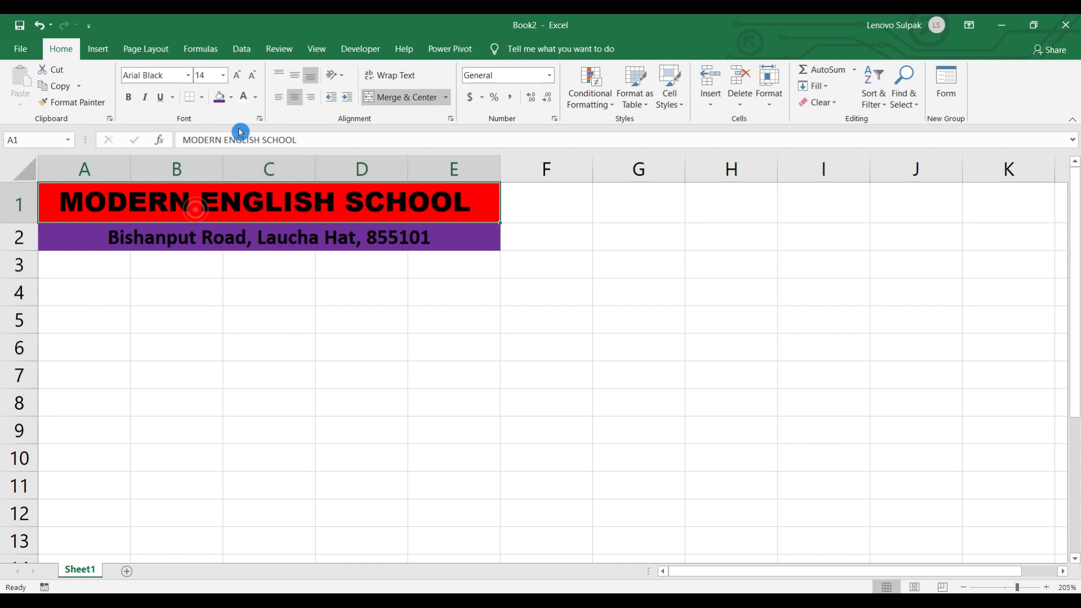
{"action": "left_click", "coordinate": [246, 101]}
{"action": "left_click", "coordinate": [181, 236]}
{"action": "left_click", "coordinate": [243, 99]}
{"action": "left_click", "coordinate": [188, 353]}
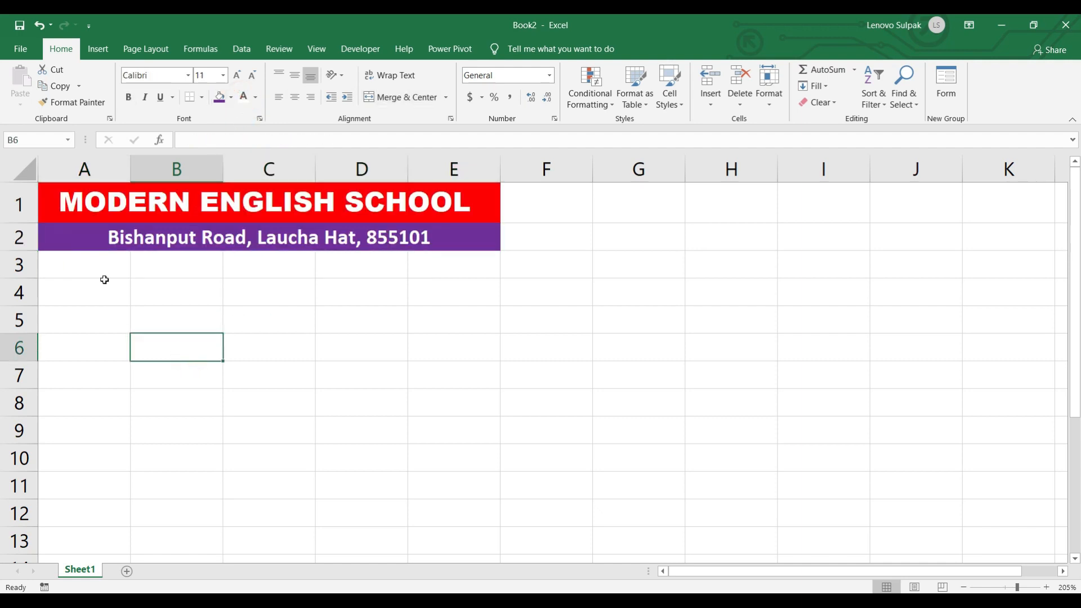
{"action": "left_click_drag", "start_coordinate": [54, 273], "coordinate": [131, 271]}
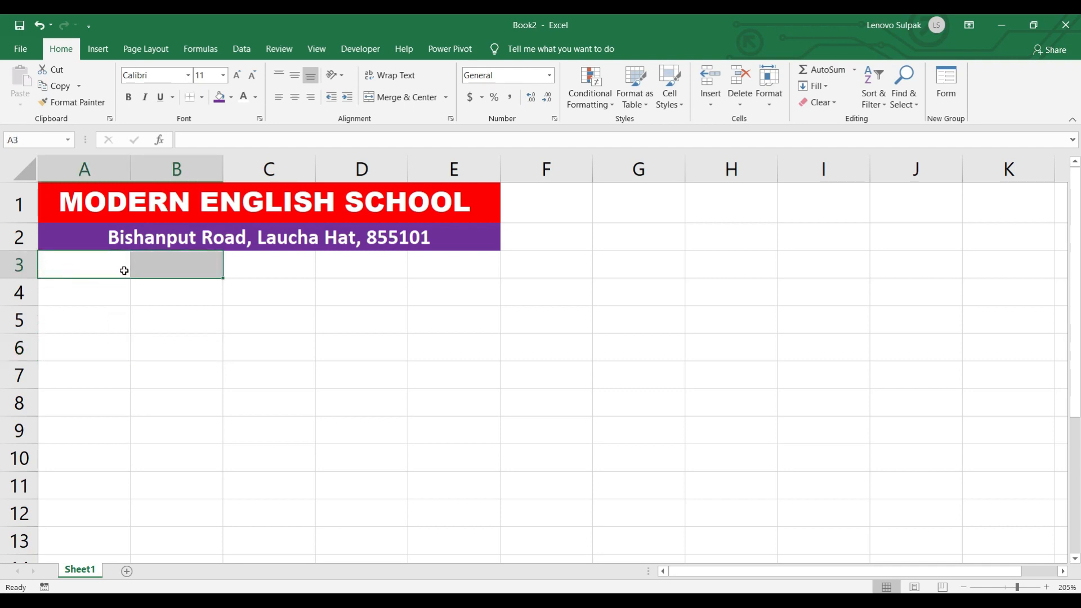
- Merge Across A3:B8 so columns A and B join in each row
{"action": "key", "text": "shift+Down"}
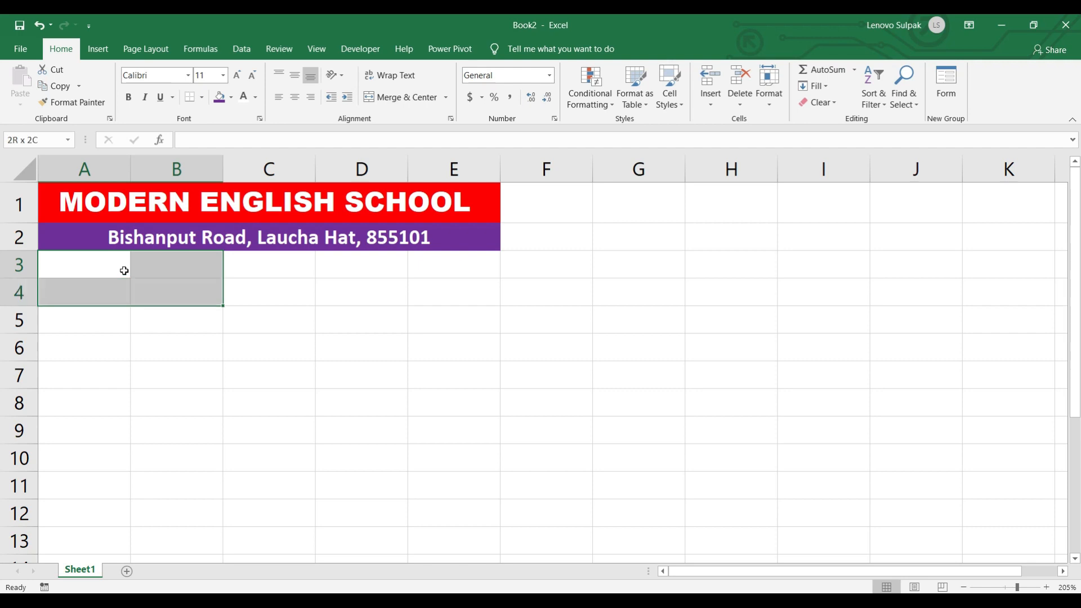
{"action": "key", "text": "shift+Down"}
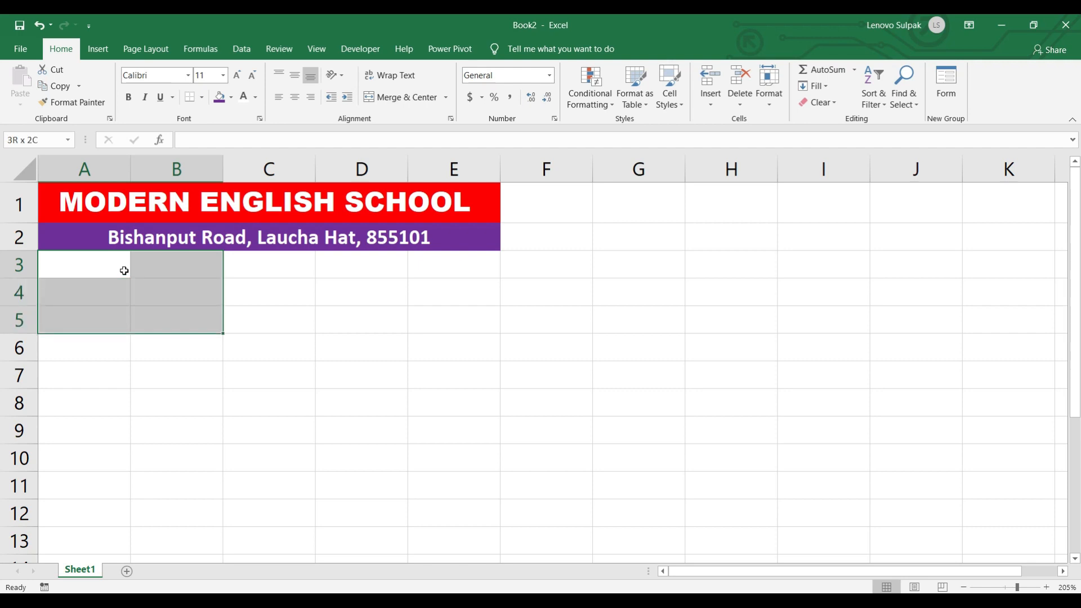
{"action": "key", "text": "shift+Down"}
{"action": "key", "text": "shift+Down"}
{"action": "key", "text": "shift+Down"}
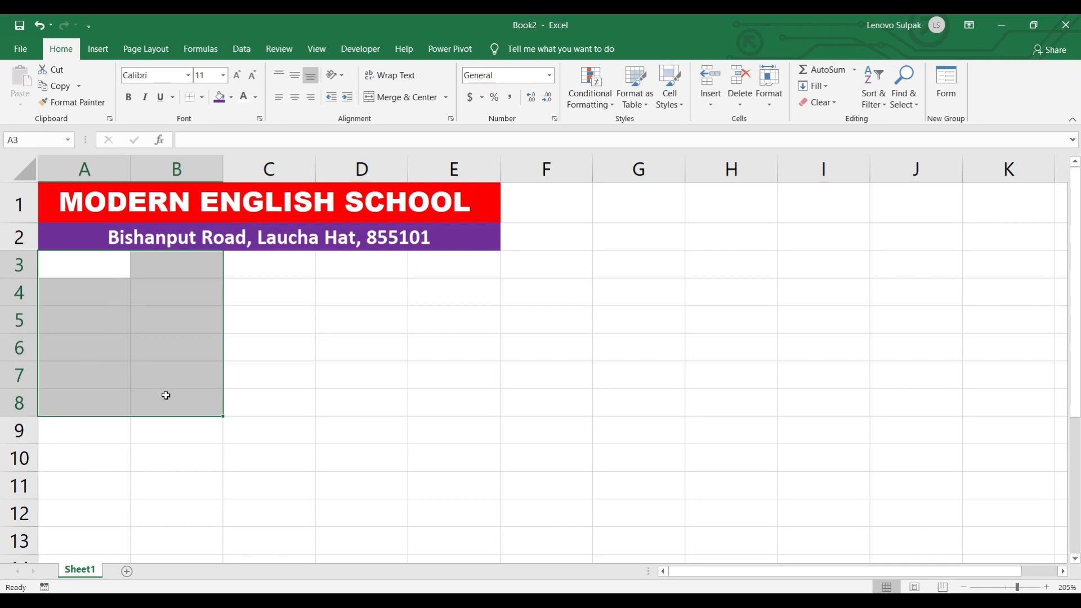
{"action": "left_click", "coordinate": [447, 104]}
{"action": "left_click", "coordinate": [429, 131]}
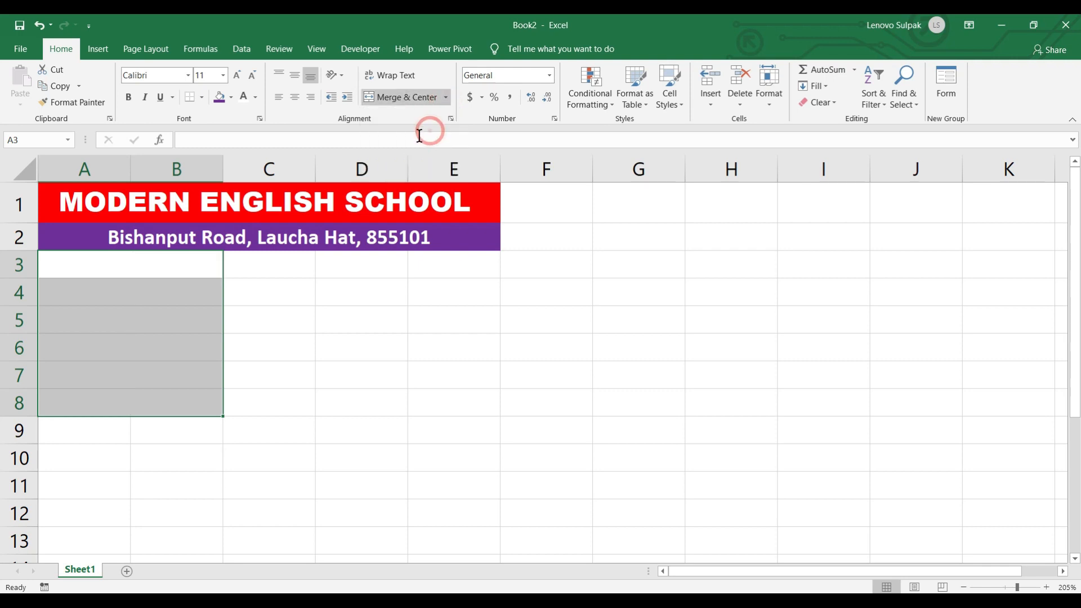
{"action": "left_click", "coordinate": [79, 410]}
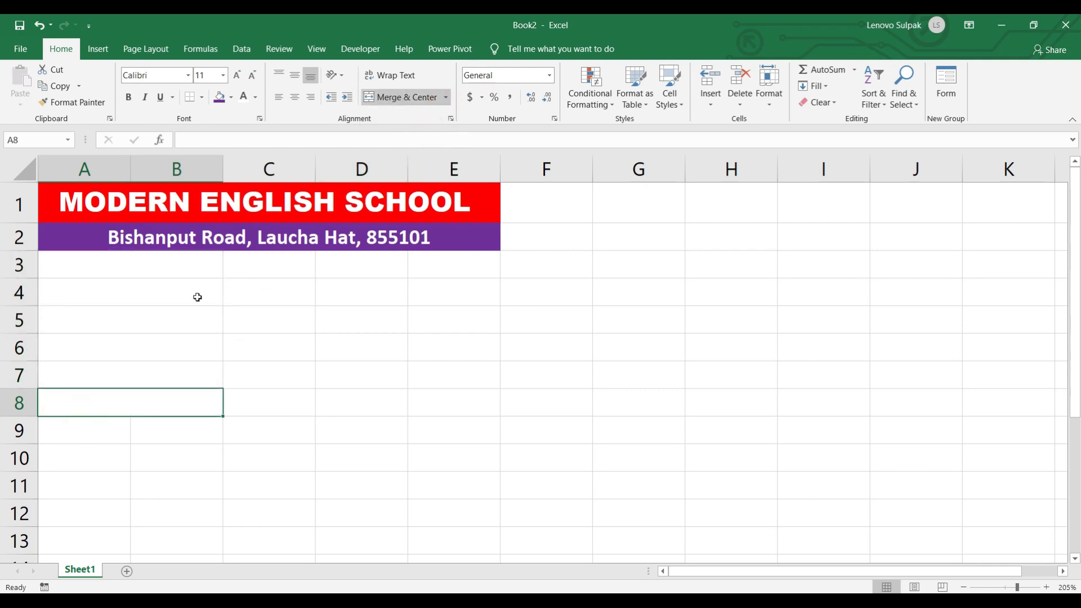
- Merge Across C3:D7 so columns C and D join in each row
{"action": "left_click_drag", "start_coordinate": [279, 266], "coordinate": [356, 370]}
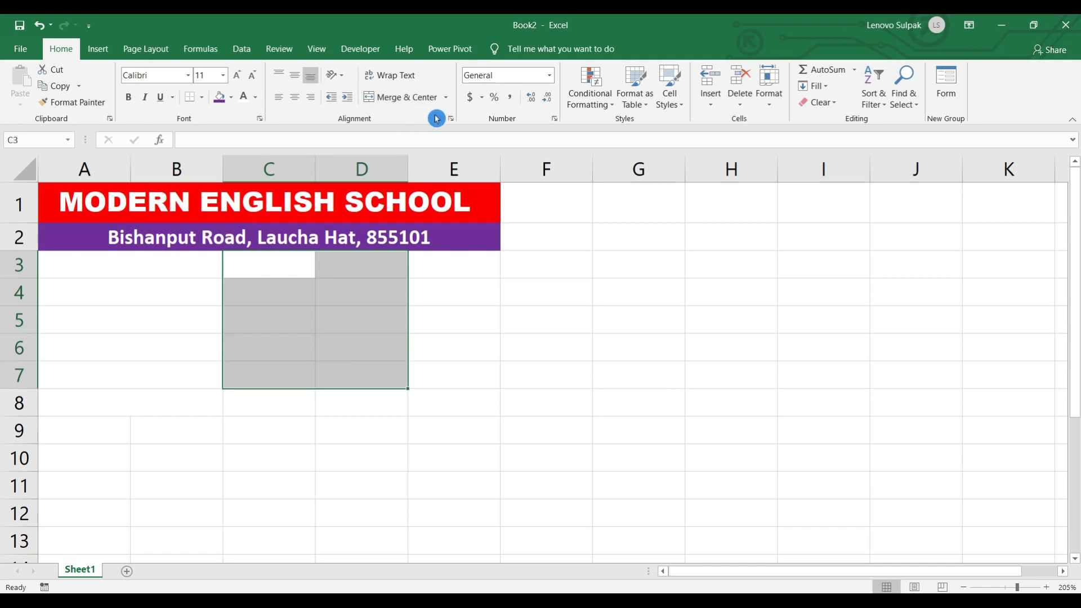
{"action": "left_click", "coordinate": [446, 99]}
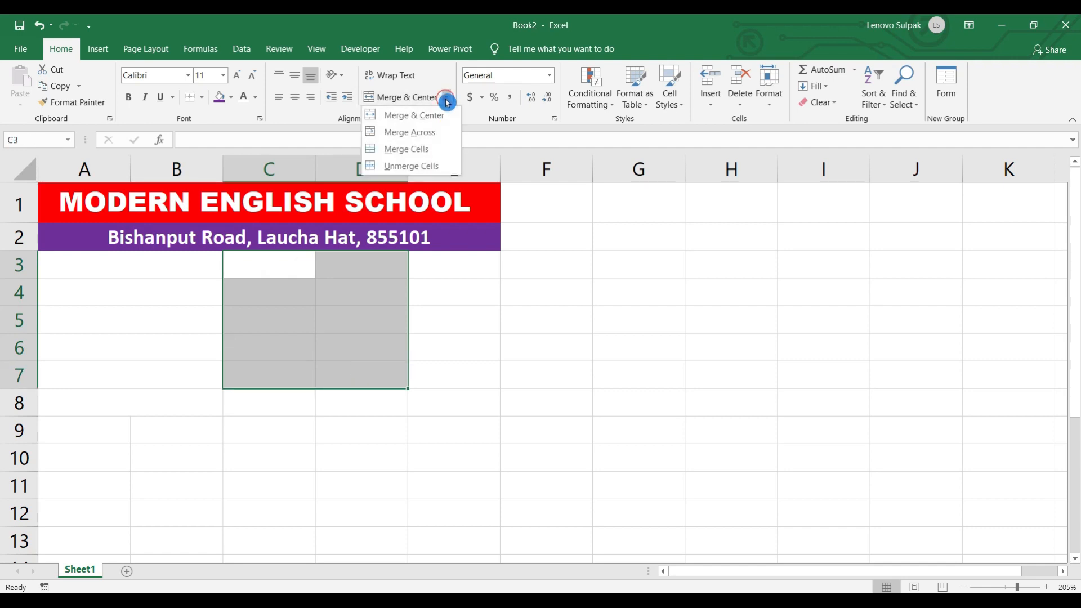
{"action": "left_click", "coordinate": [420, 134]}
{"action": "left_click", "coordinate": [243, 318]}
{"action": "left_click_drag", "start_coordinate": [113, 205], "coordinate": [244, 342]}
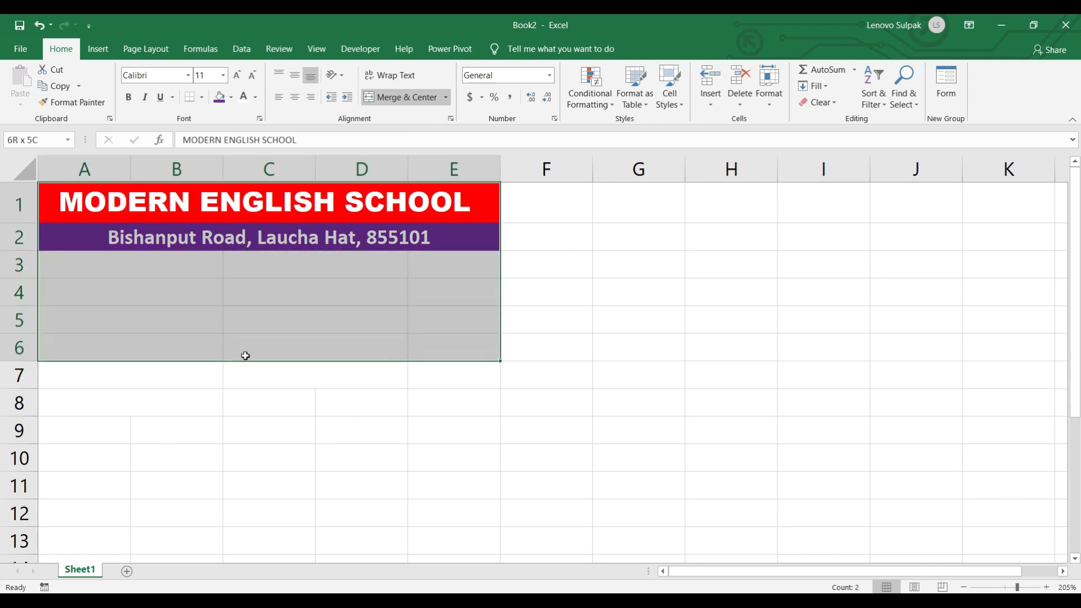
{"action": "left_click", "coordinate": [208, 411]}
- Merge C8:D8 into one cell with Merge & Center
{"action": "left_click", "coordinate": [250, 404]}
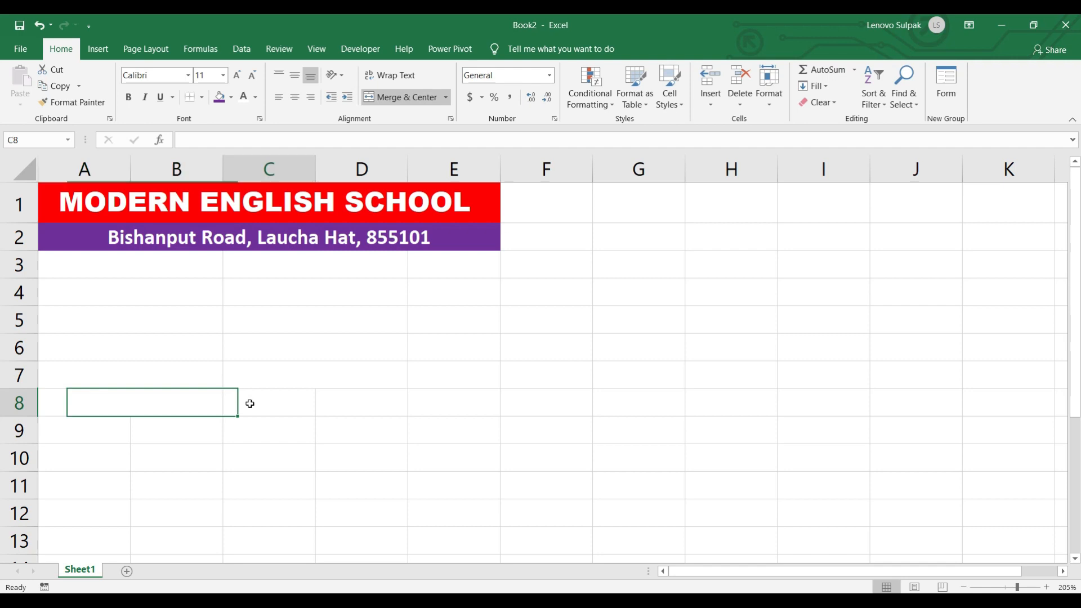
{"action": "left_click_drag", "start_coordinate": [250, 403], "coordinate": [352, 401]}
{"action": "left_click", "coordinate": [401, 99]}
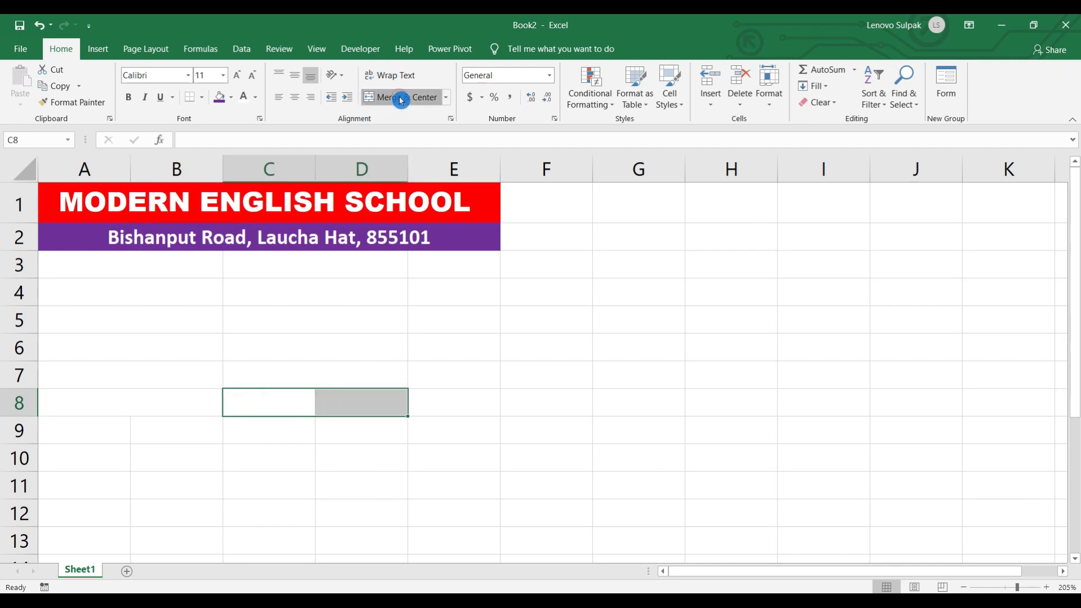
{"action": "left_click", "coordinate": [150, 293]}
{"action": "mouse_move", "coordinate": [56, 197]}
{"action": "left_mouse_down"}
{"action": "mouse_move", "coordinate": [171, 345]}
{"action": "mouse_move", "coordinate": [181, 393]}
{"action": "left_mouse_up"}
{"action": "left_click", "coordinate": [208, 97]}
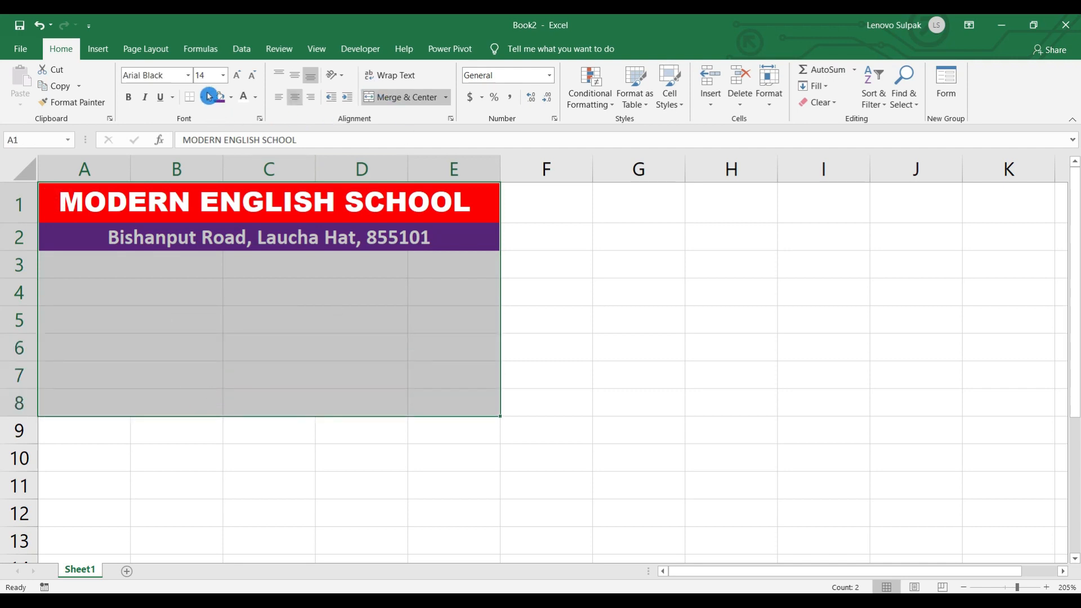
- Apply All Borders to the form area and fill A3:D8 light grey
{"action": "left_click", "coordinate": [200, 219]}
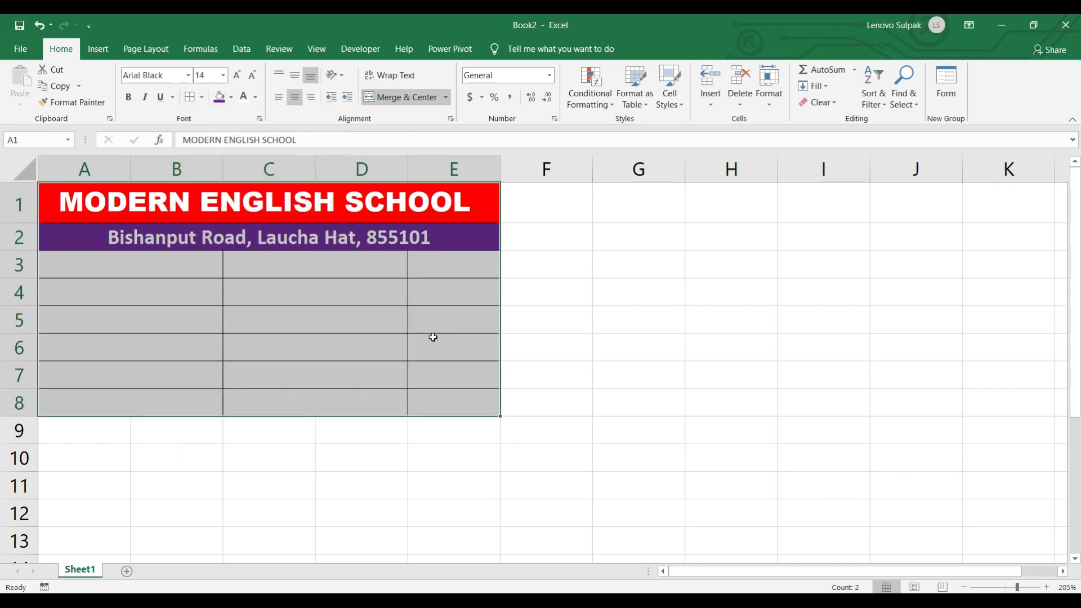
{"action": "left_click", "coordinate": [433, 337]}
{"action": "left_click_drag", "start_coordinate": [103, 265], "coordinate": [315, 403]}
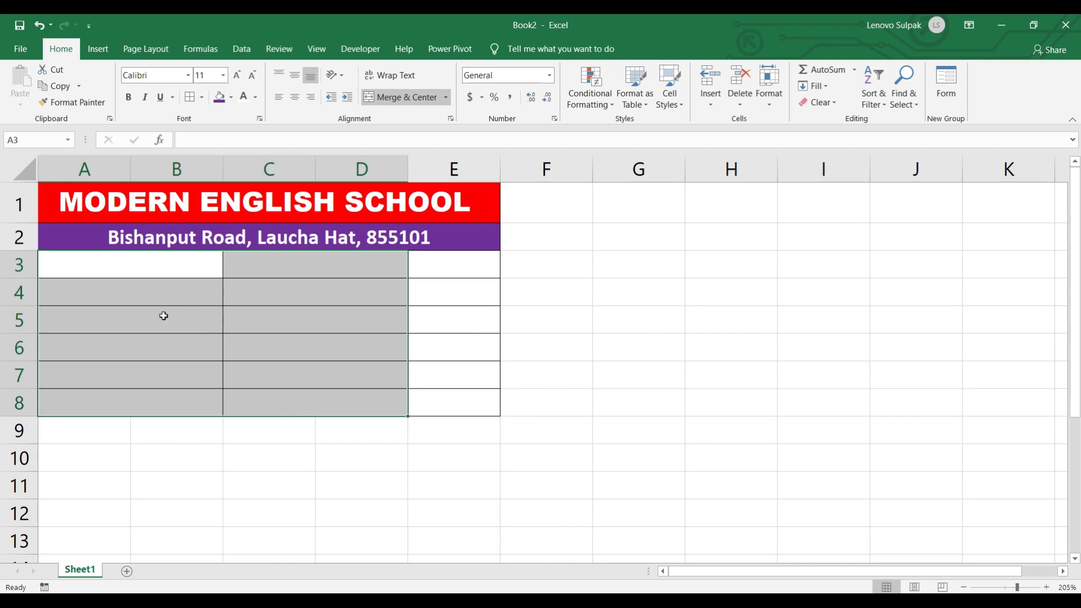
{"action": "left_click", "coordinate": [232, 101]}
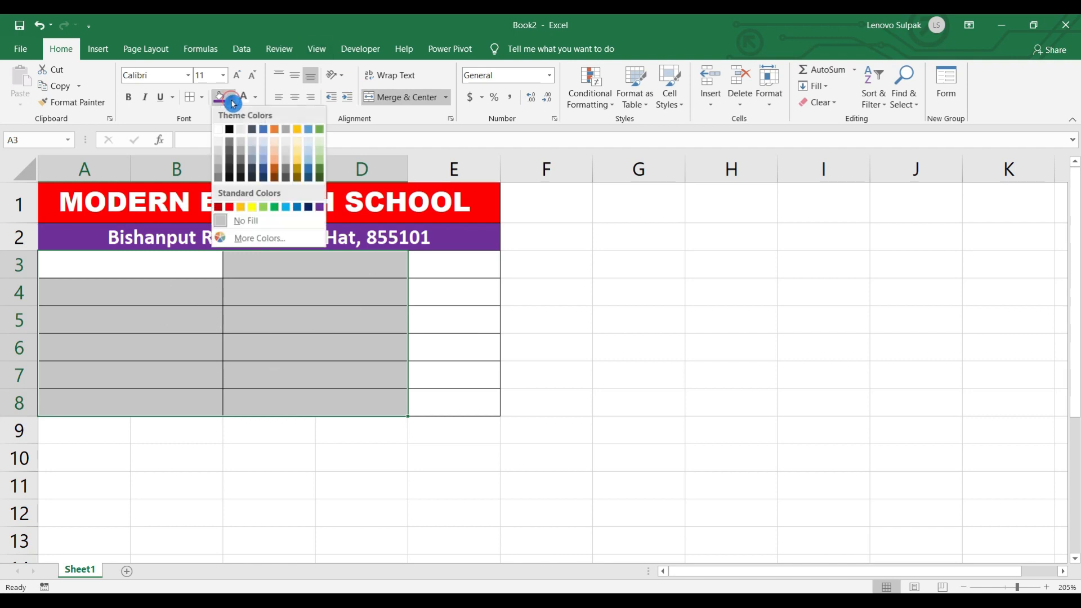
{"action": "left_click", "coordinate": [221, 147]}
{"action": "left_click", "coordinate": [145, 262]}
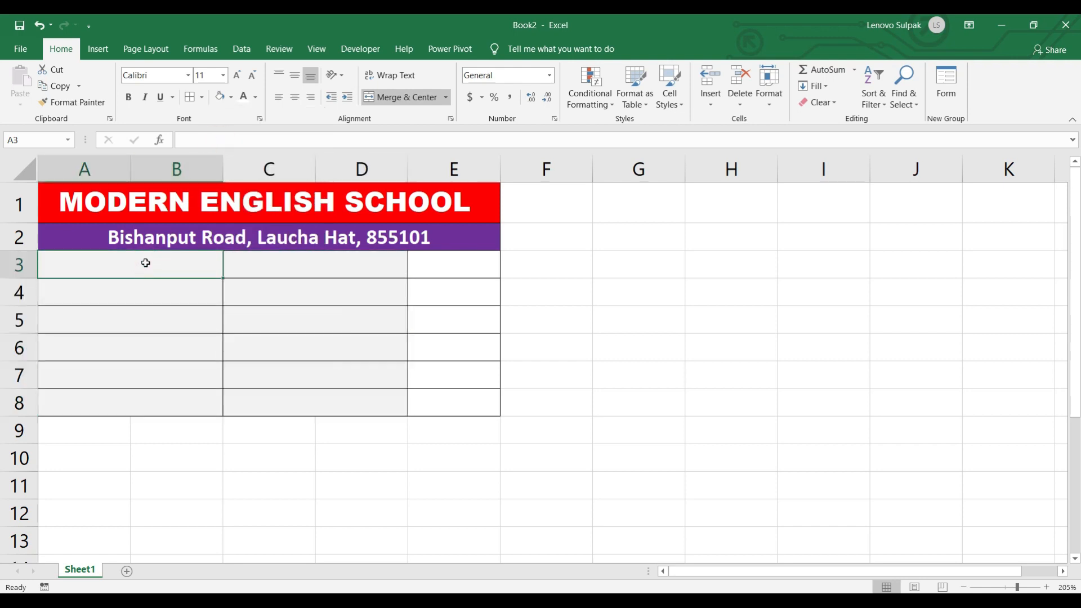
- Type the labels Roll No, Class, Section, Student Name, Gender, Contact Details down A3:A8
{"action": "type", "text": "Roll "}
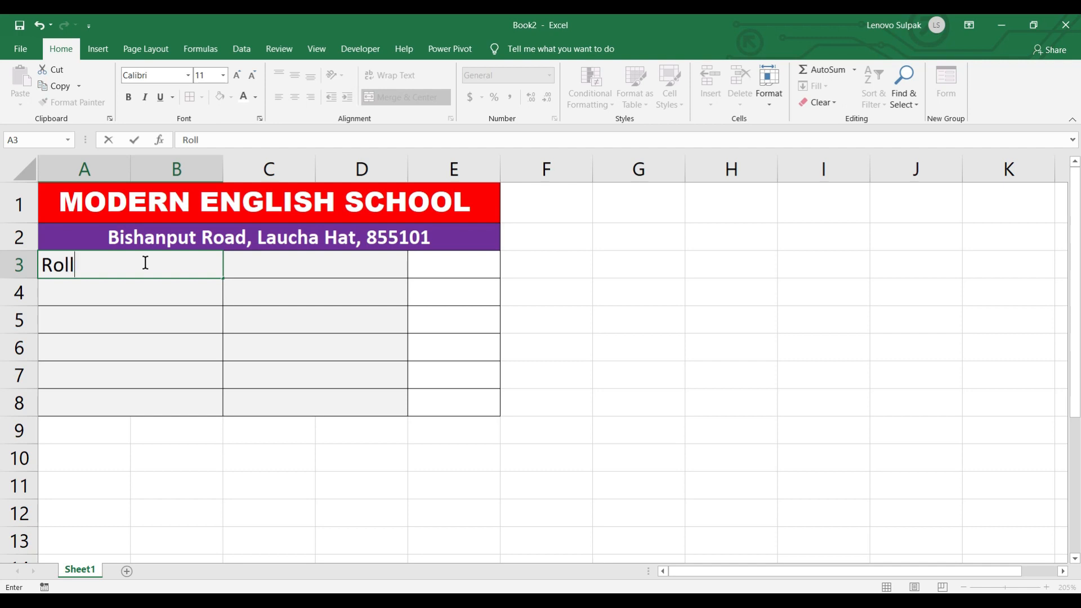
{"action": "type", "text": "No"}
{"action": "key", "text": "Return"}
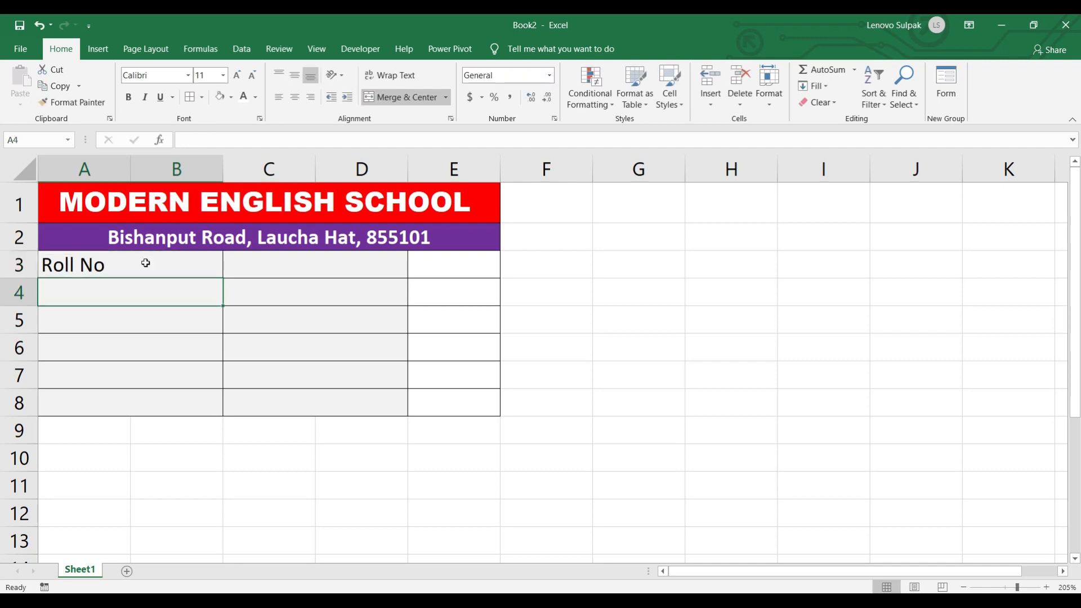
{"action": "type", "text": "Class"}
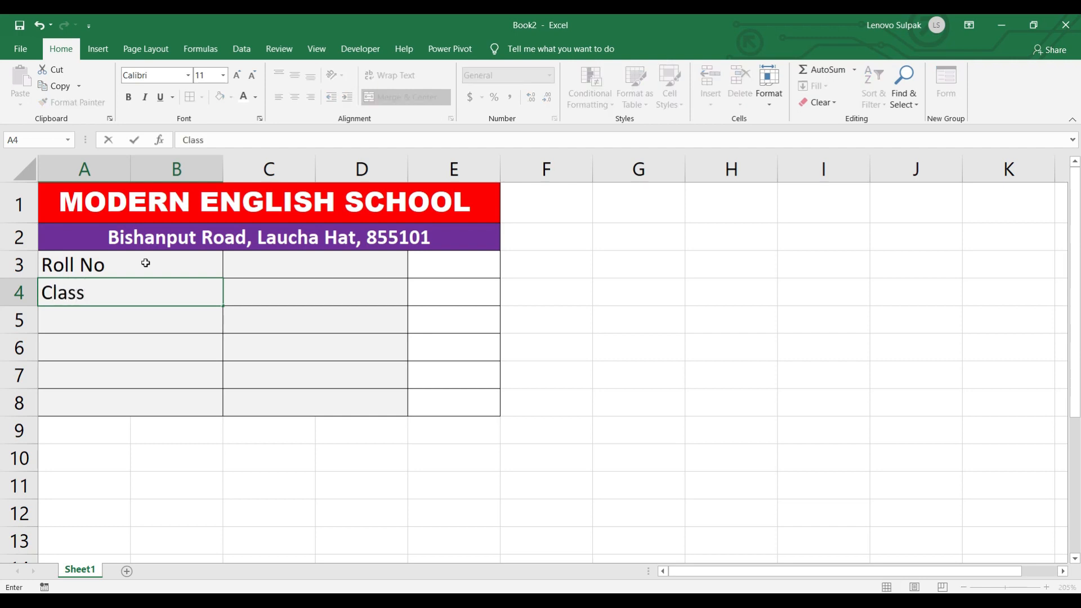
{"action": "key", "text": "Return"}
{"action": "type", "text": "S"}
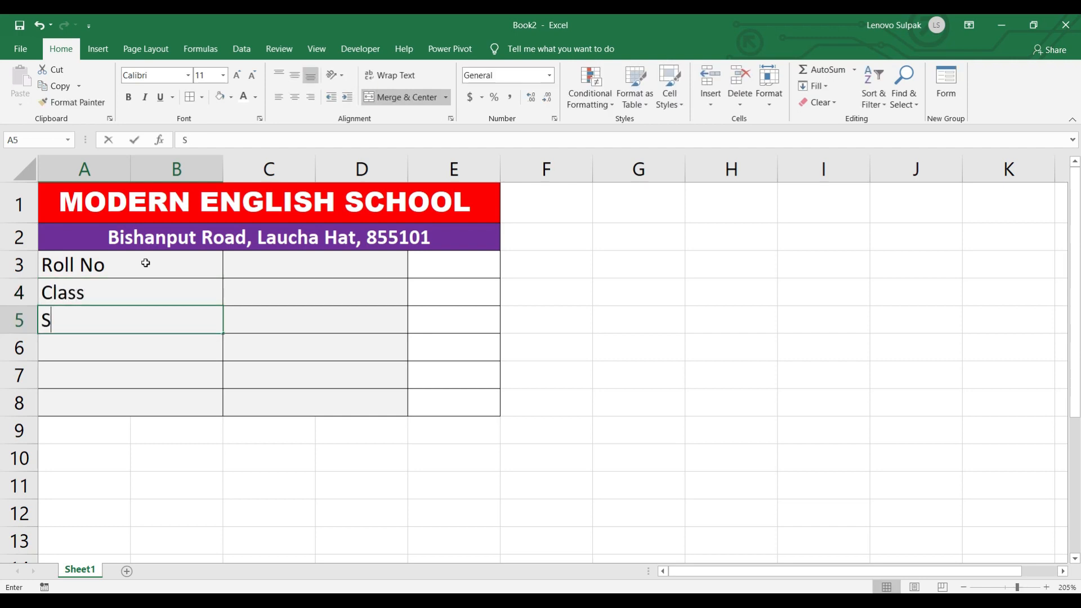
{"action": "type", "text": "ection"}
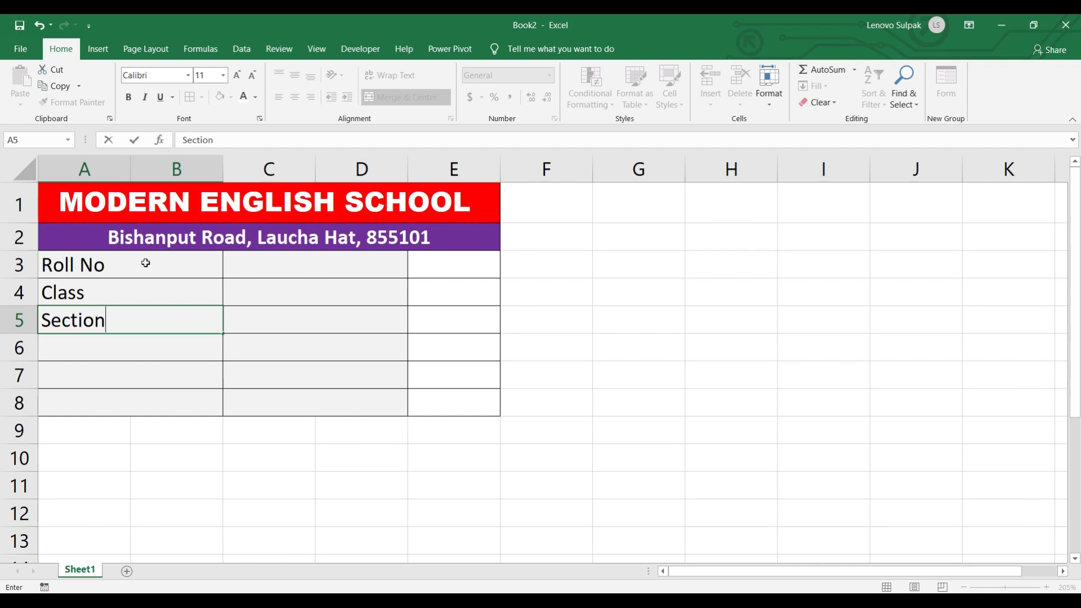
{"action": "key", "text": "Return"}
{"action": "type", "text": "S"}
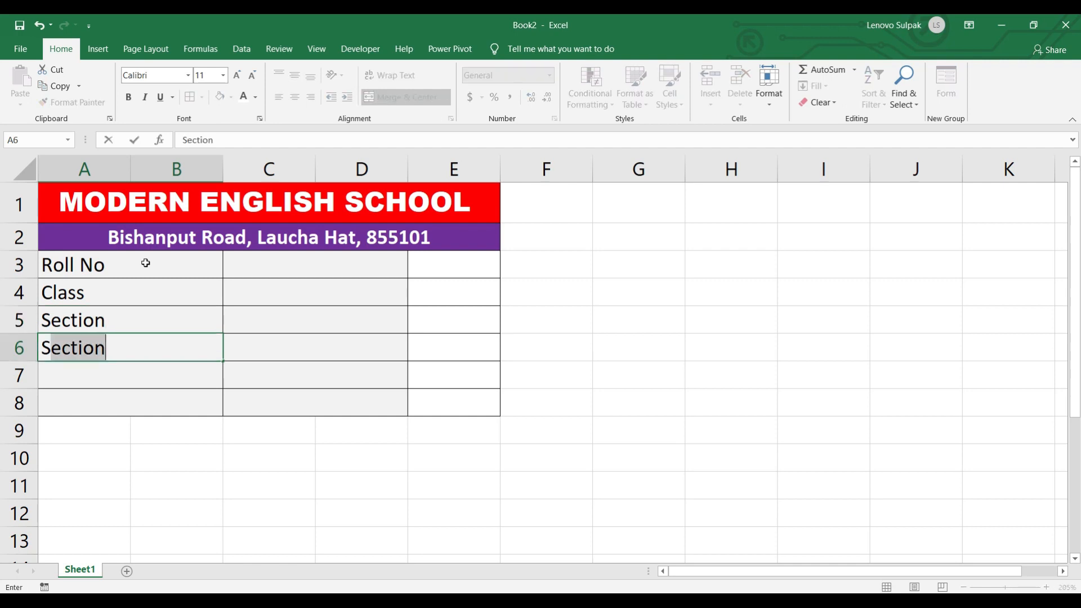
{"action": "type", "text": "tudent"}
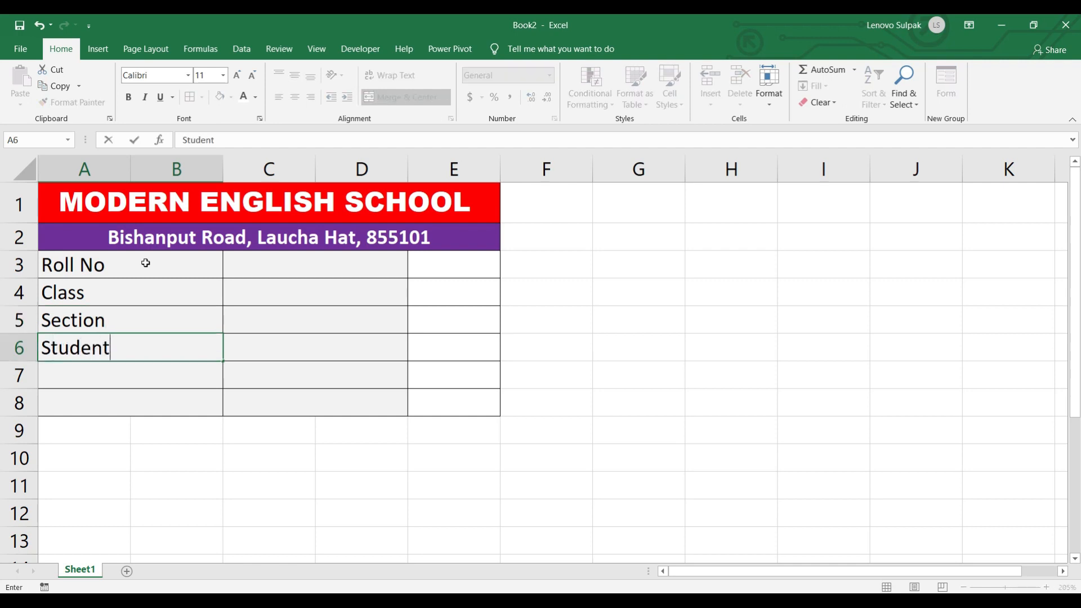
{"action": "type", "text": " Name"}
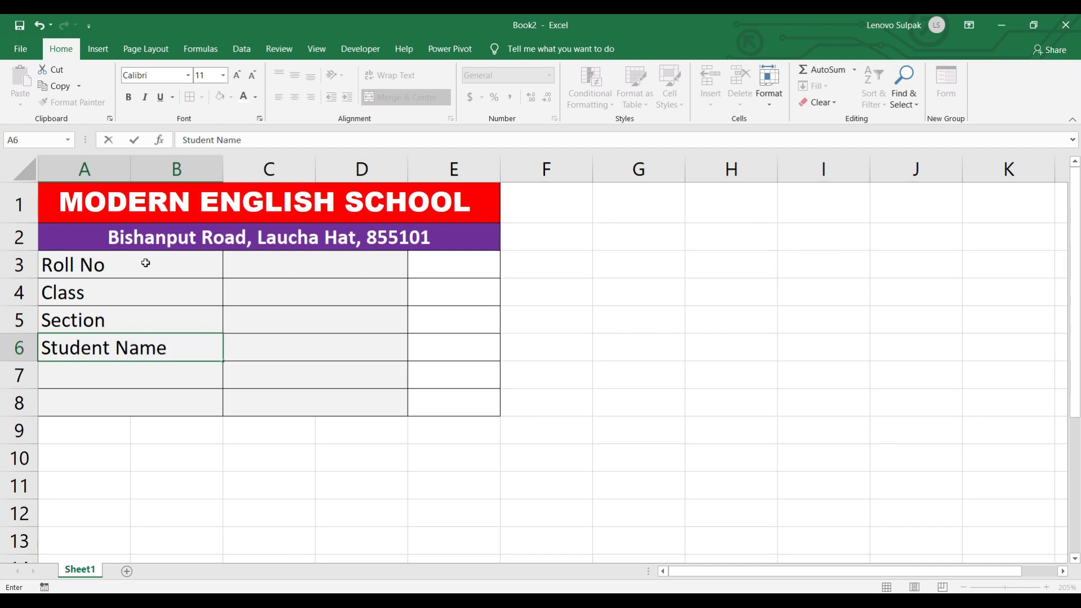
{"action": "key", "text": "Return"}
{"action": "type", "text": "Gender"}
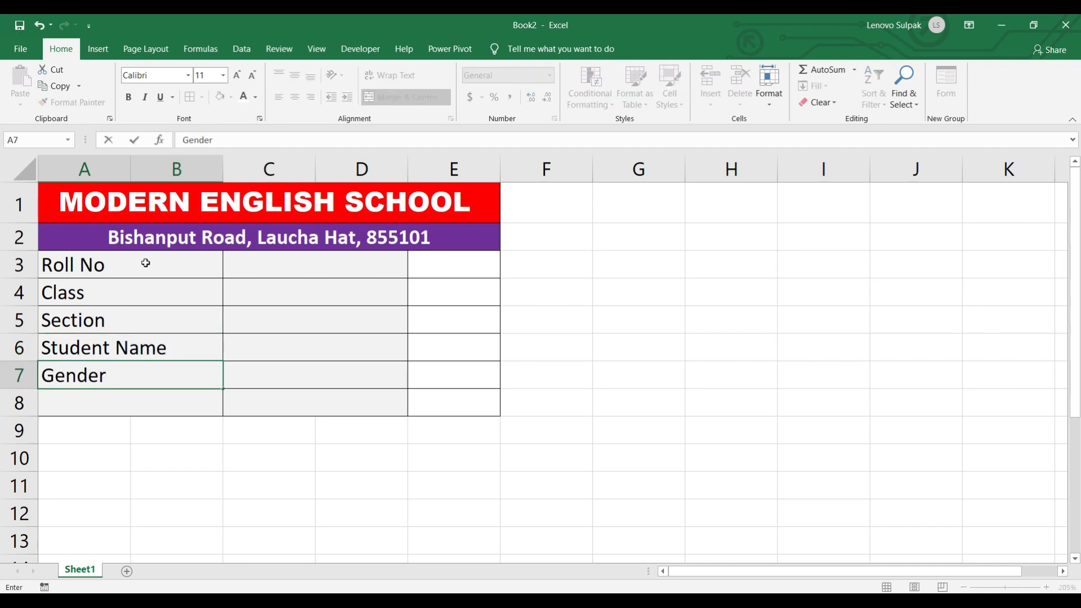
{"action": "key", "text": "Return"}
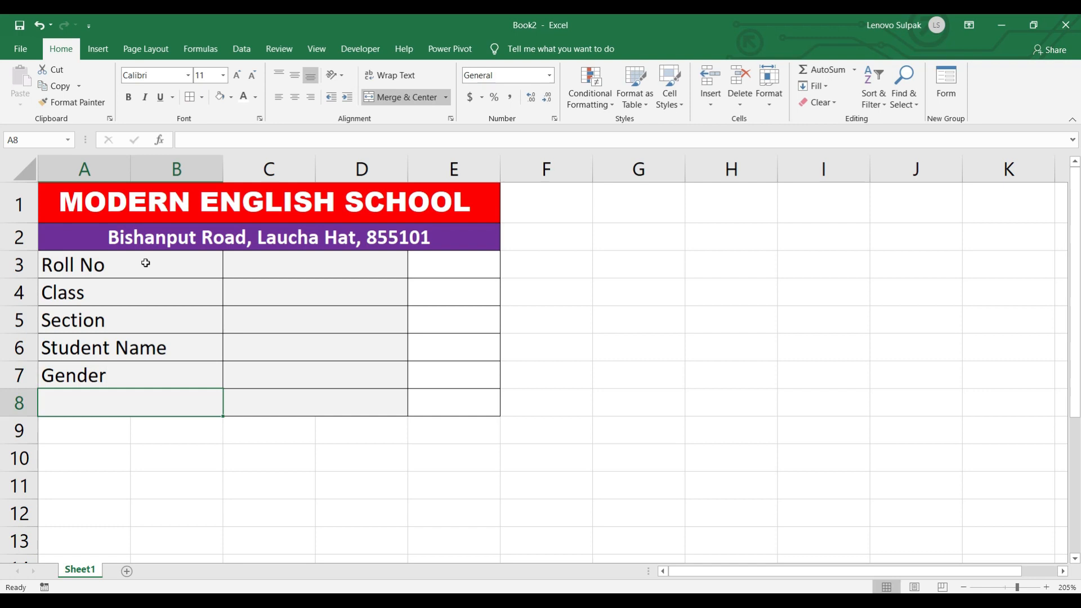
{"action": "type", "text": "Contact"}
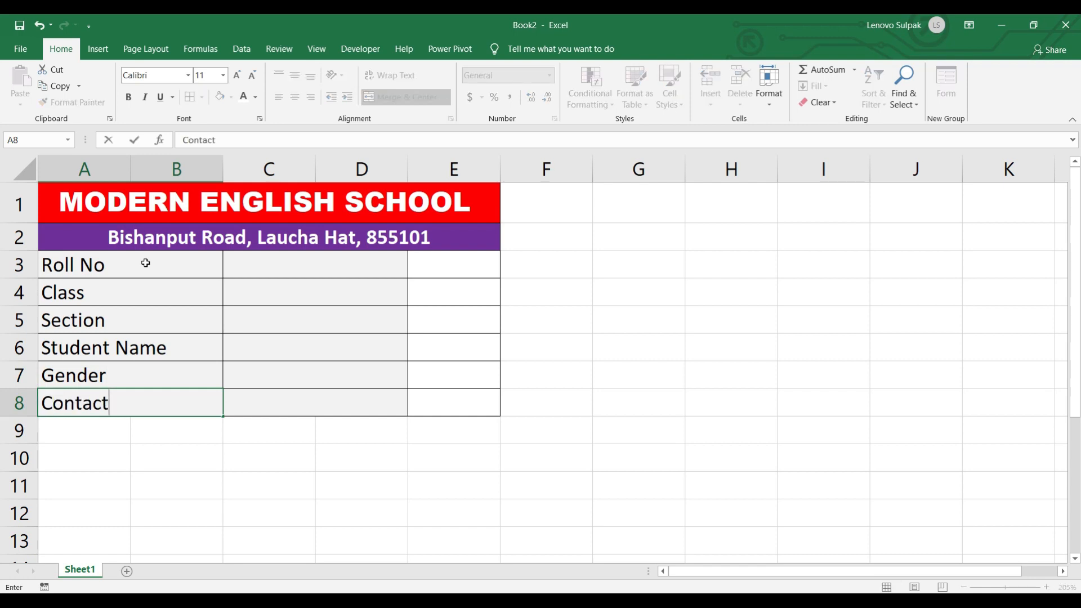
{"action": "type", "text": " Details"}
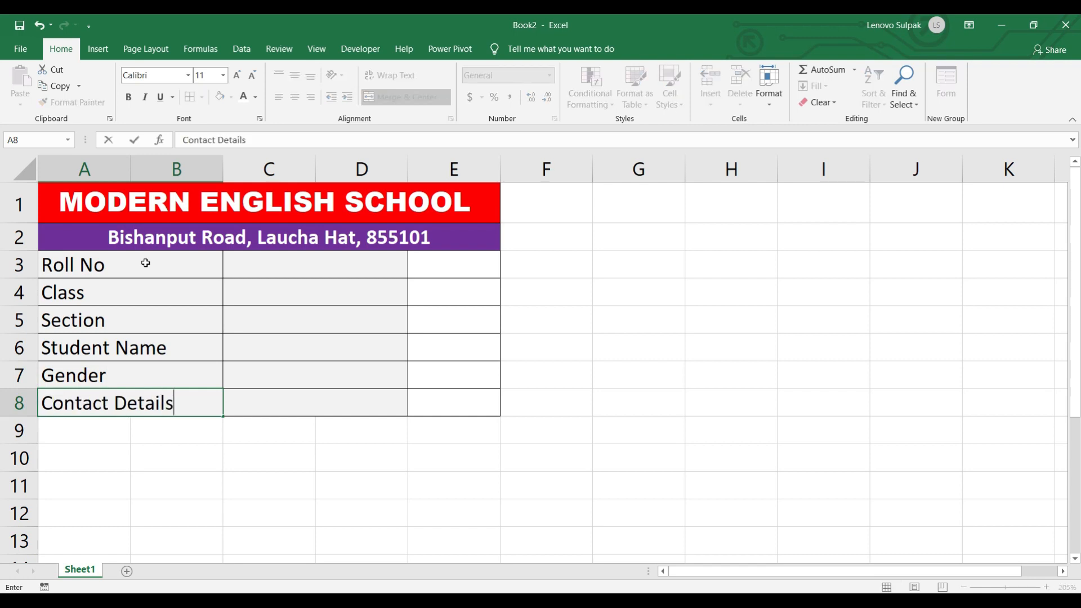
{"action": "left_click", "coordinate": [16, 375]}
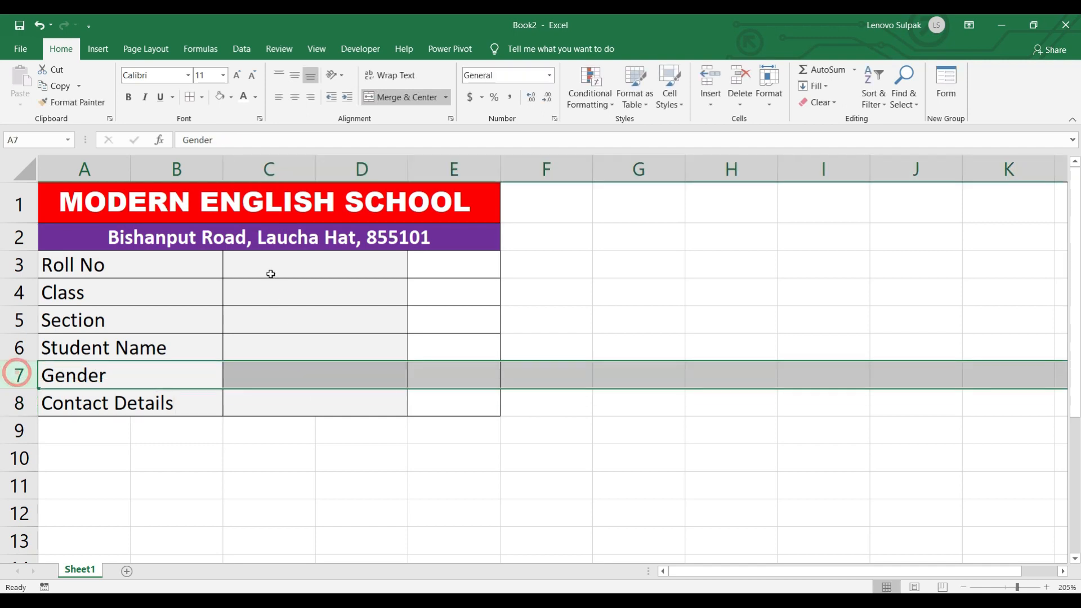
- Enter 101 as the roll number in C3 and select the value cells C3:D8
{"action": "left_click", "coordinate": [268, 270]}
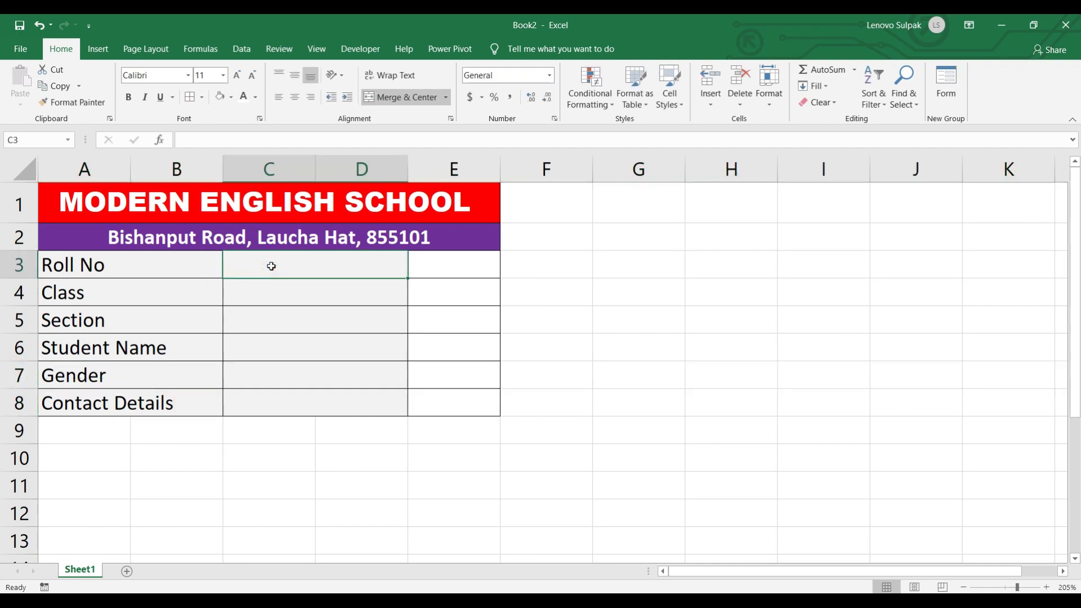
{"action": "type", "text": "101"}
{"action": "key", "text": "Return"}
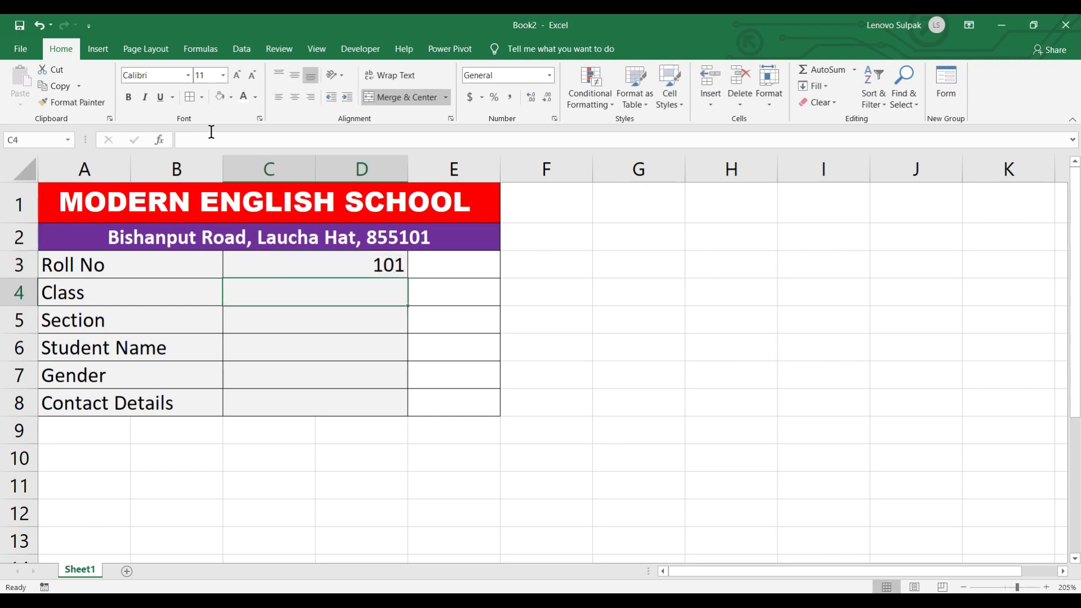
{"action": "left_click_drag", "start_coordinate": [304, 258], "coordinate": [293, 406]}
{"action": "left_click", "coordinate": [393, 600]}
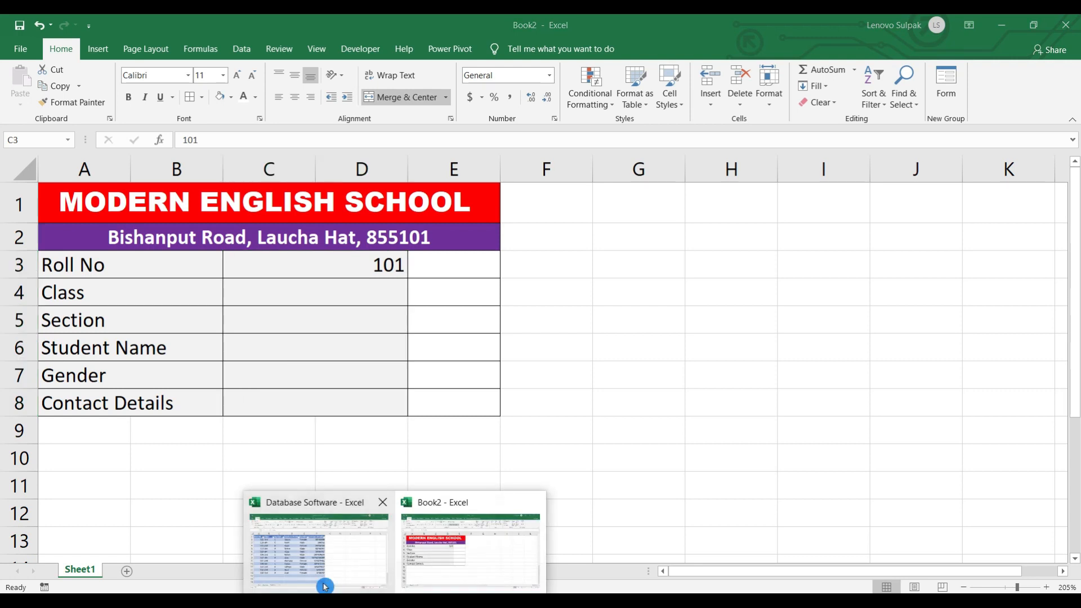
- Enter roll number 101 in C3 of the Database Software workbook's Data sheet, then return to Book2
{"action": "left_click", "coordinate": [299, 567]}
{"action": "left_click", "coordinate": [75, 570]}
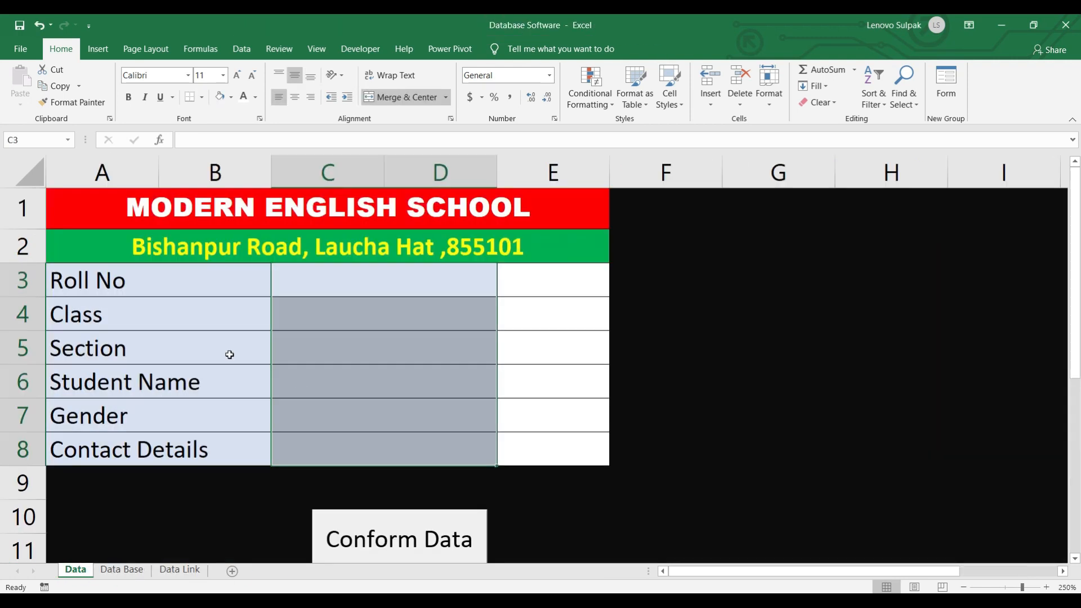
{"action": "left_click", "coordinate": [313, 274]}
{"action": "type", "text": "101"}
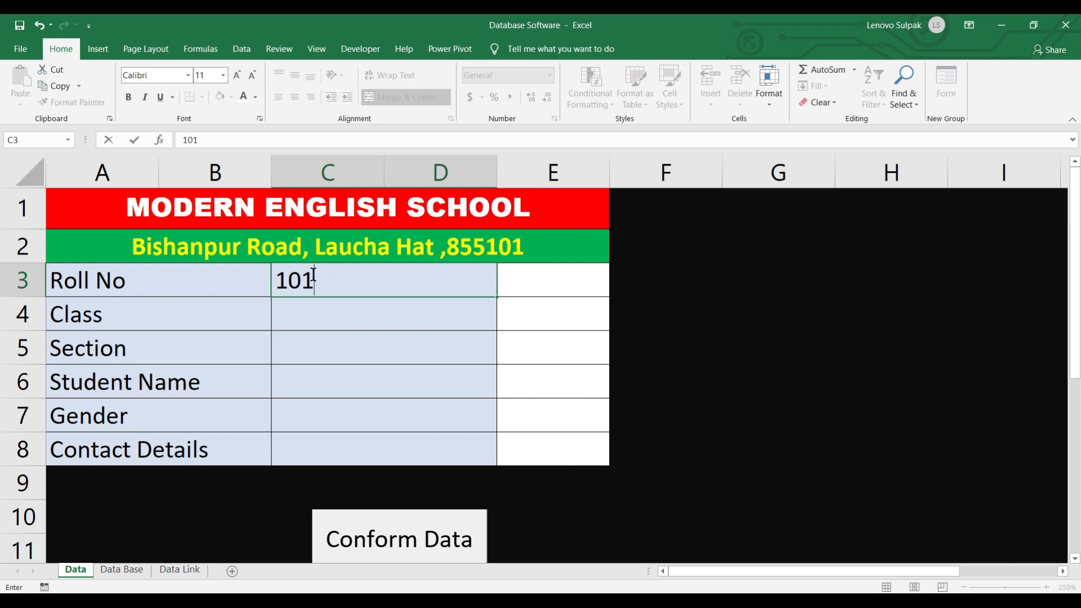
{"action": "key", "text": "Return"}
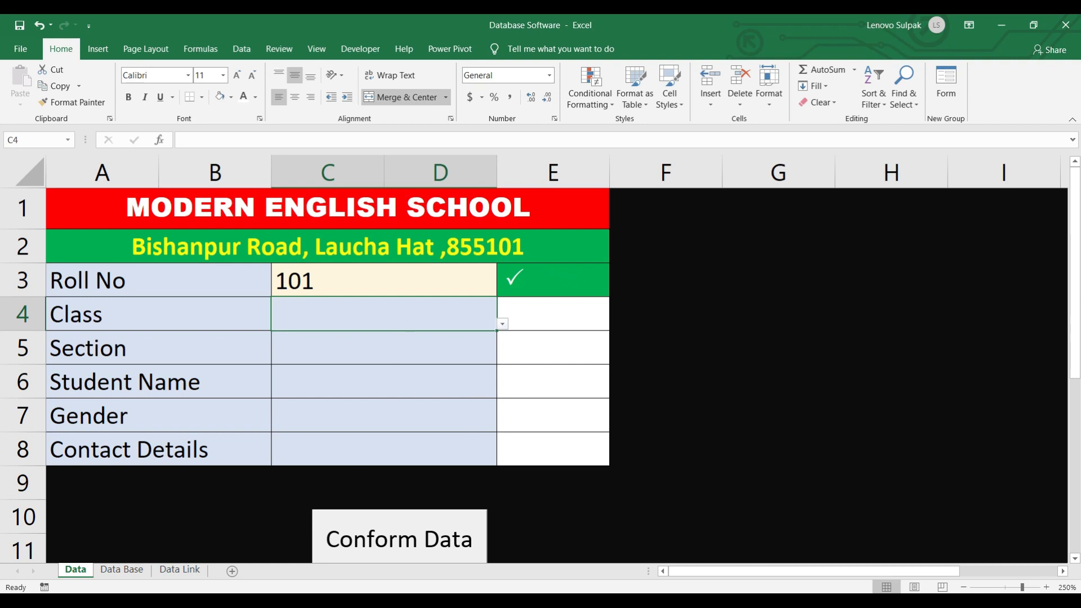
{"action": "left_click", "coordinate": [428, 565]}
- Select the value cells C3:D8 and start a new conditional rule for No Blanks cells
{"action": "left_click", "coordinate": [264, 307]}
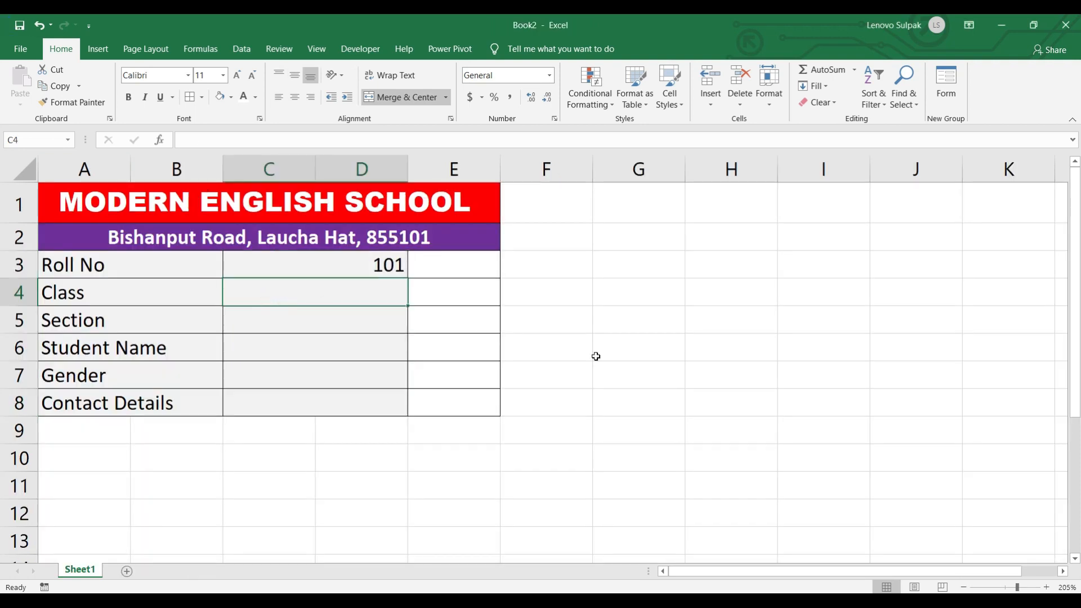
{"action": "left_click_drag", "start_coordinate": [248, 247], "coordinate": [259, 400]}
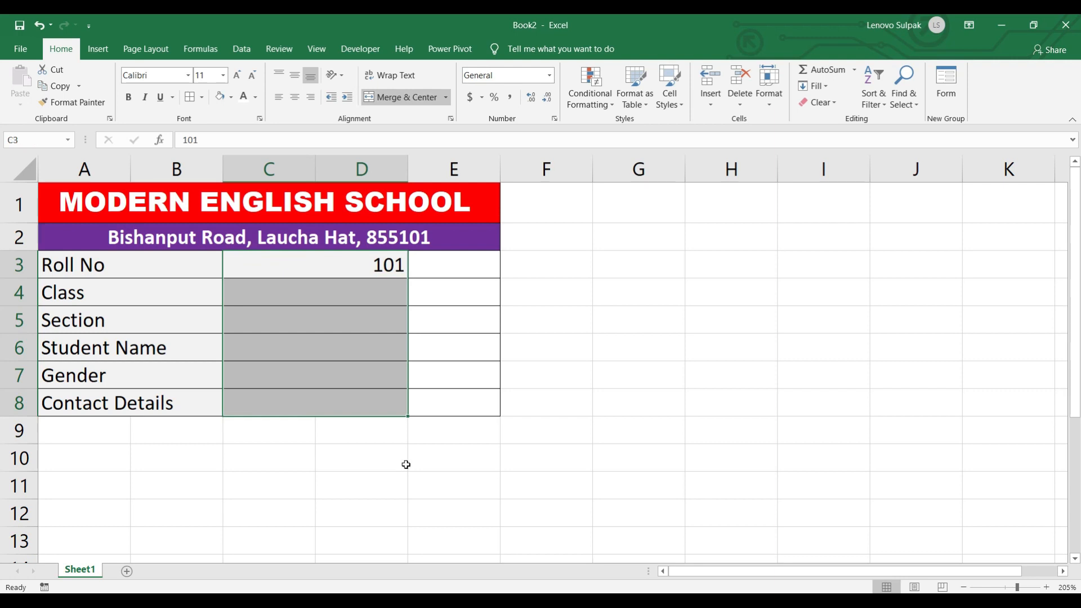
{"action": "left_click", "coordinate": [606, 112]}
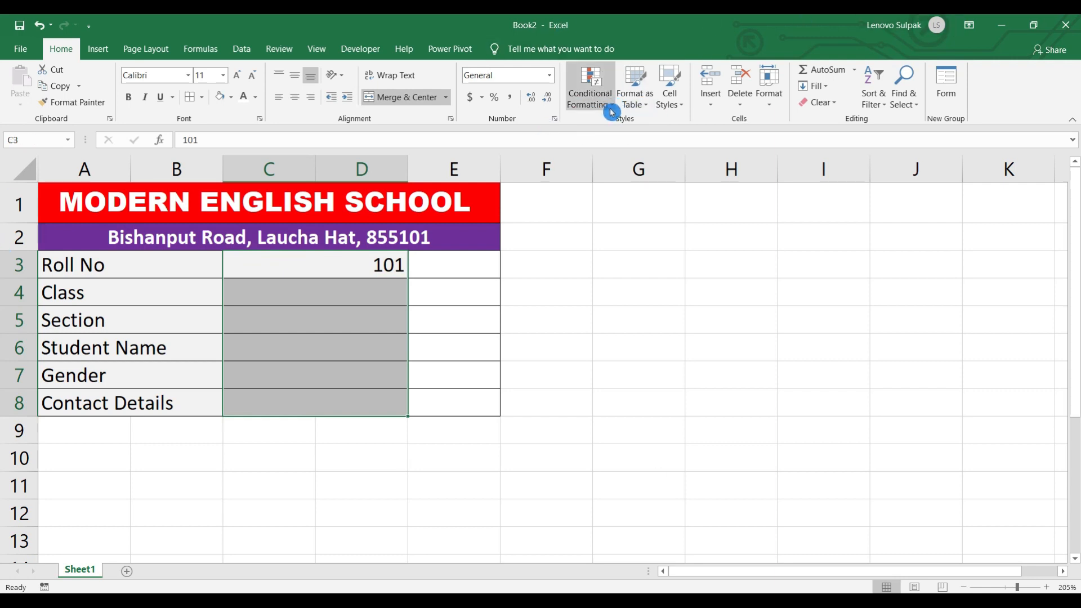
{"action": "left_click", "coordinate": [614, 109]}
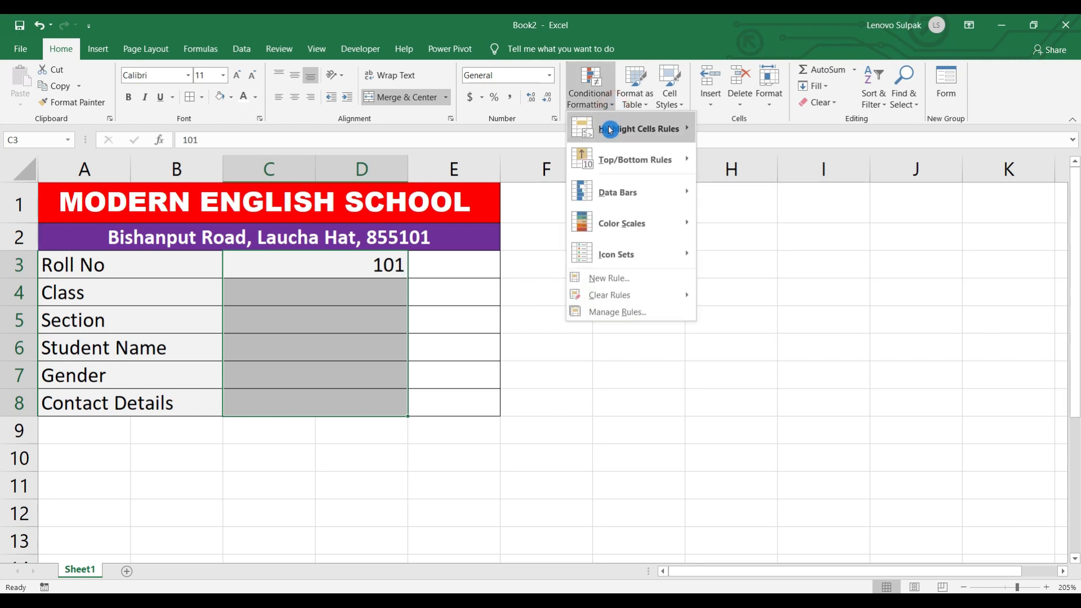
{"action": "mouse_move", "coordinate": [610, 130]}
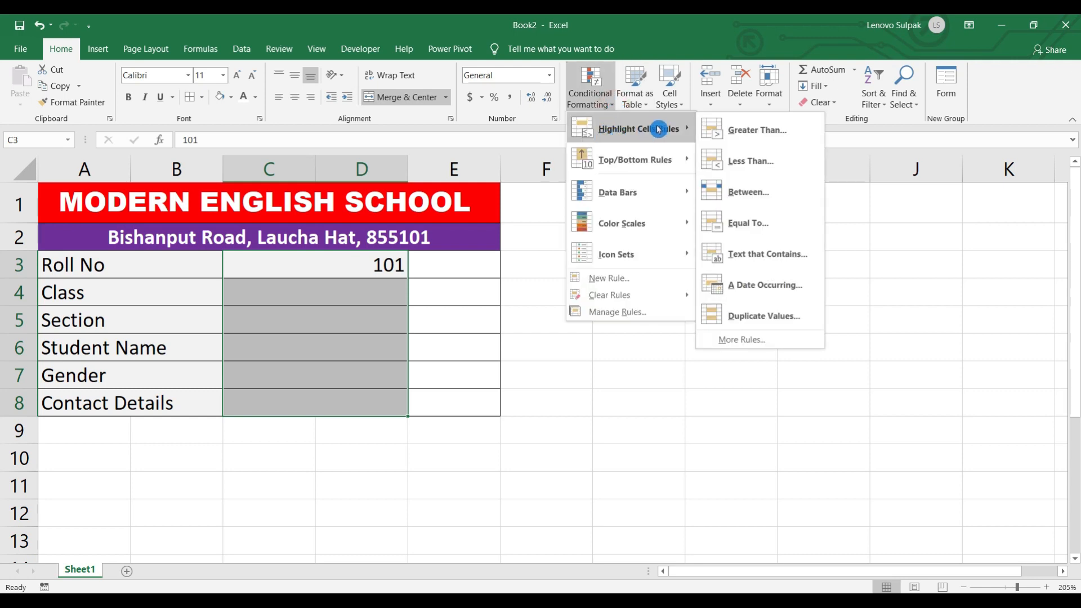
{"action": "left_click", "coordinate": [755, 342]}
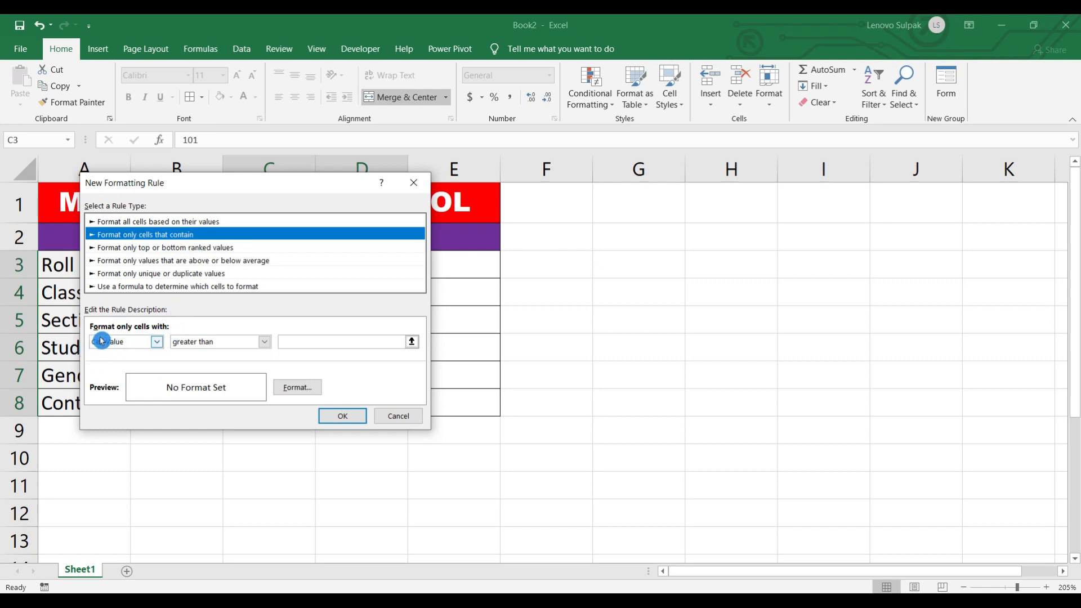
{"action": "left_click", "coordinate": [156, 342]}
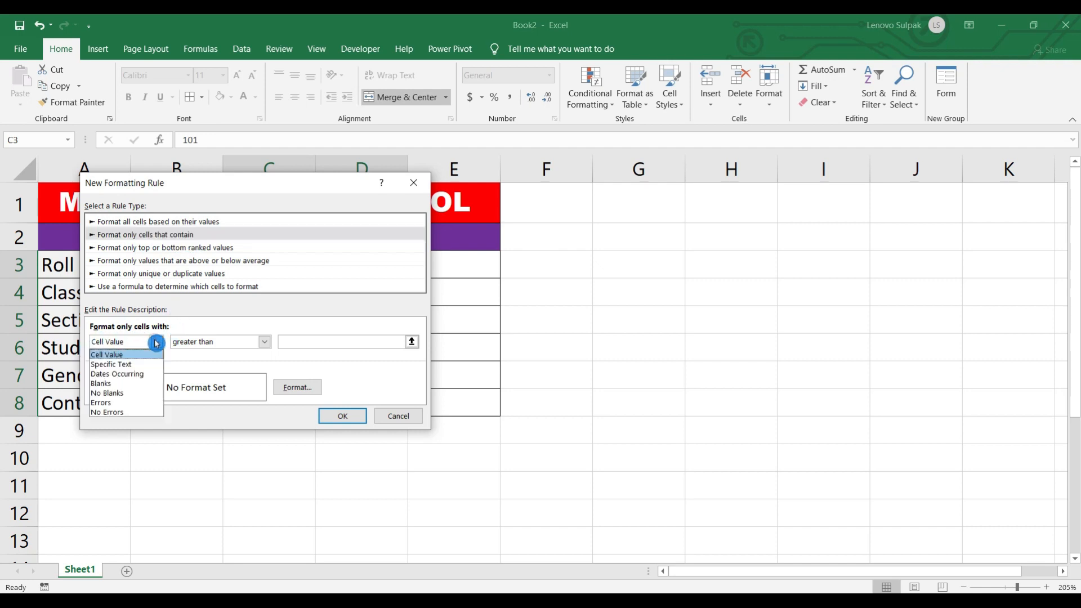
{"action": "left_click", "coordinate": [140, 393]}
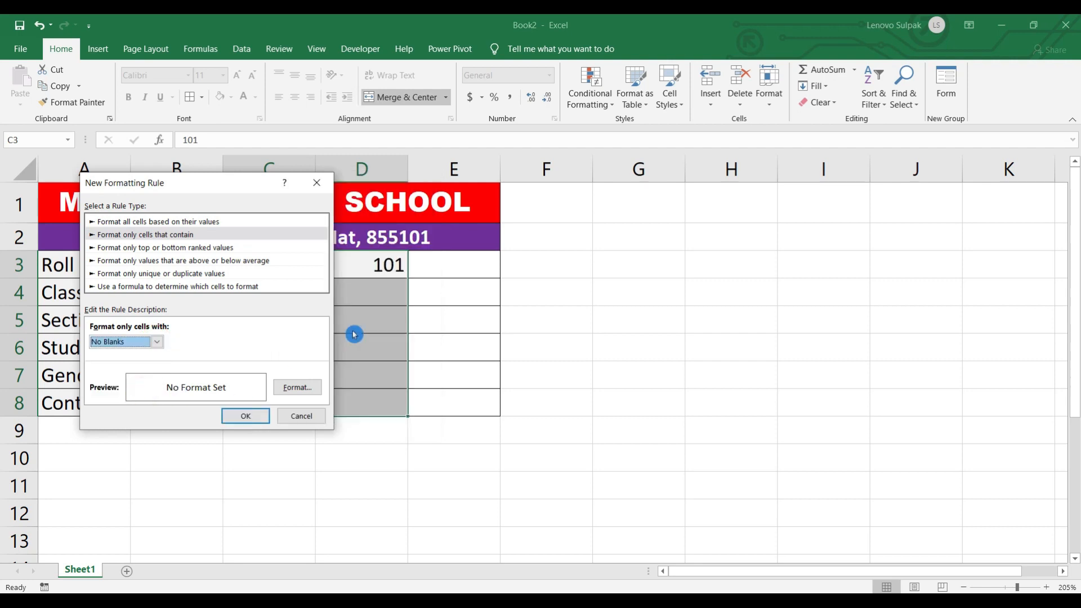
- Give the rule a slightly lightened custom gold fill and apply it
{"action": "left_click", "coordinate": [300, 388]}
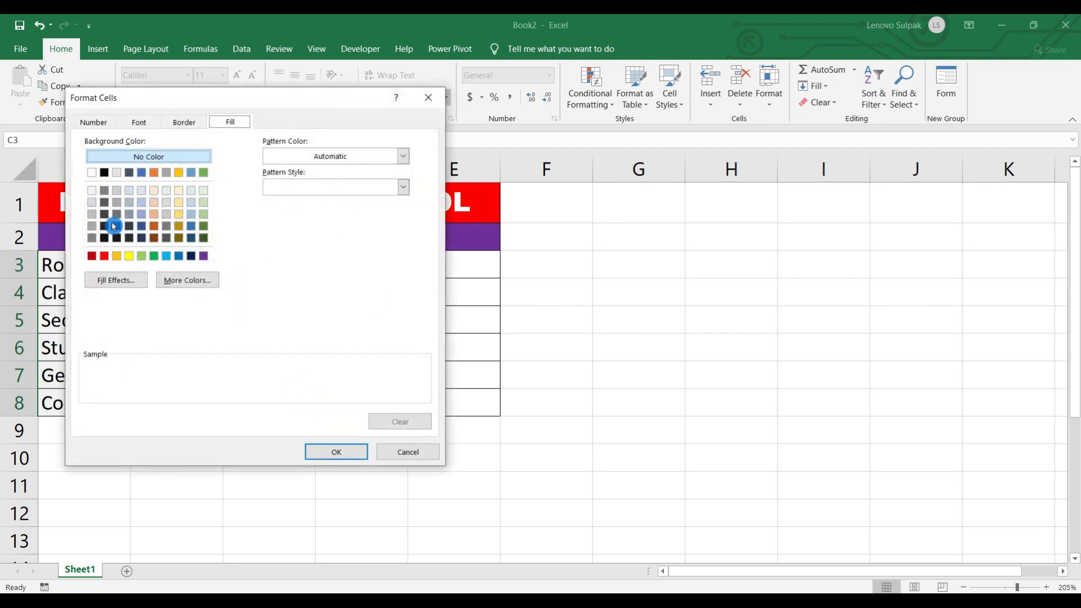
{"action": "left_click", "coordinate": [180, 192]}
{"action": "left_click", "coordinate": [188, 282]}
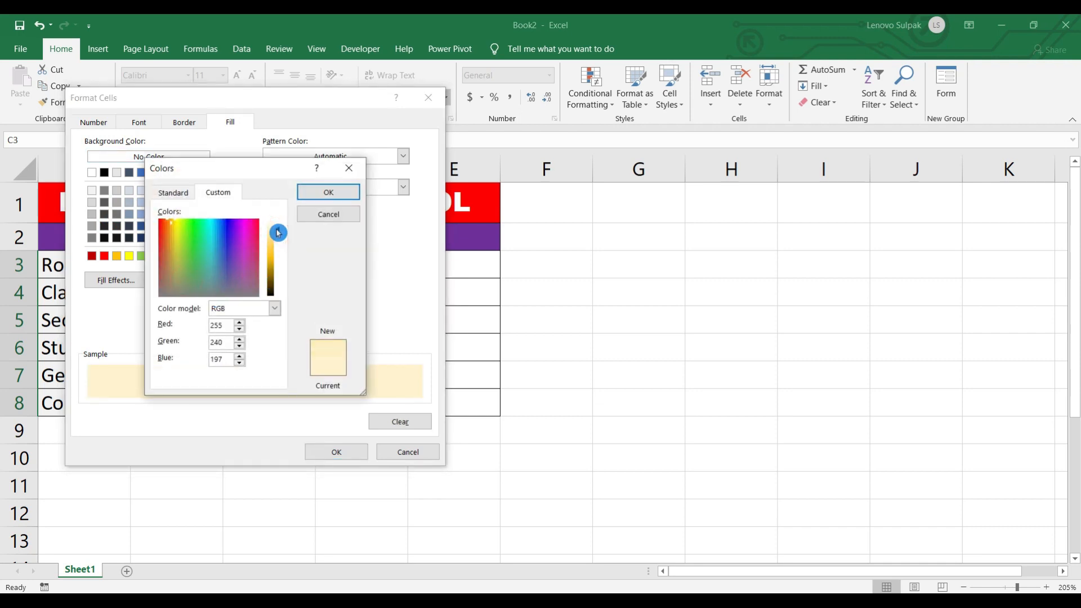
{"action": "left_click_drag", "start_coordinate": [277, 233], "coordinate": [278, 227]}
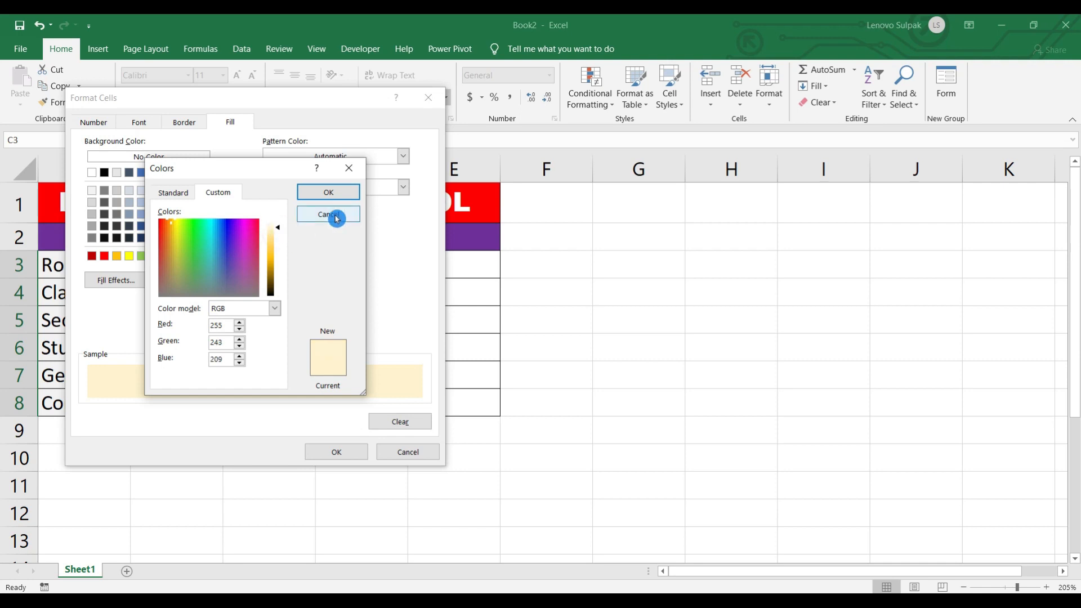
{"action": "left_click", "coordinate": [339, 194]}
{"action": "left_click", "coordinate": [349, 449]}
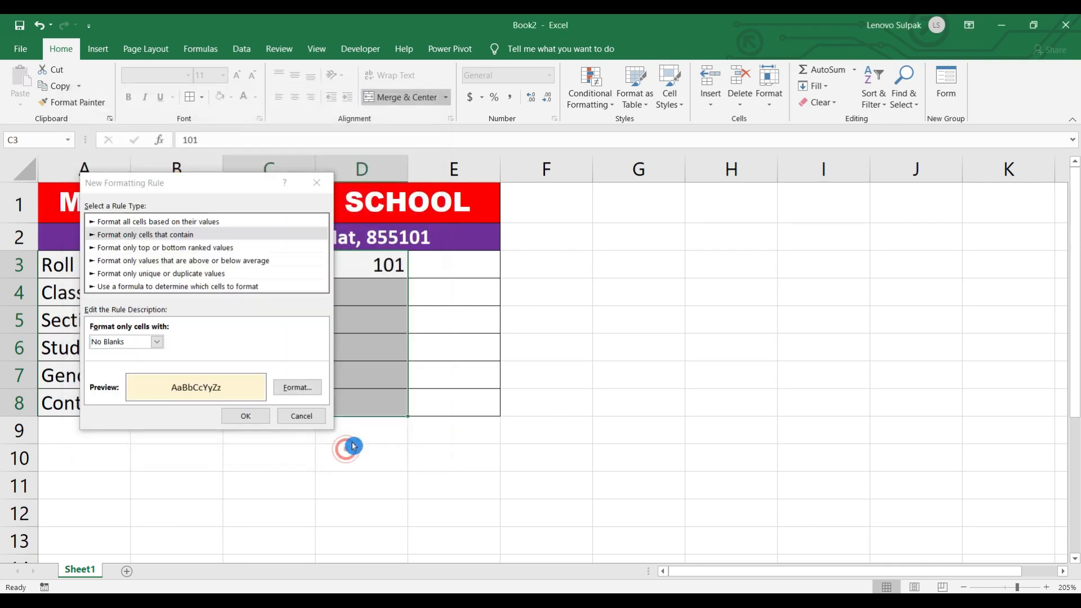
{"action": "left_click", "coordinate": [242, 415]}
{"action": "left_click_drag", "start_coordinate": [370, 262], "coordinate": [330, 268]}
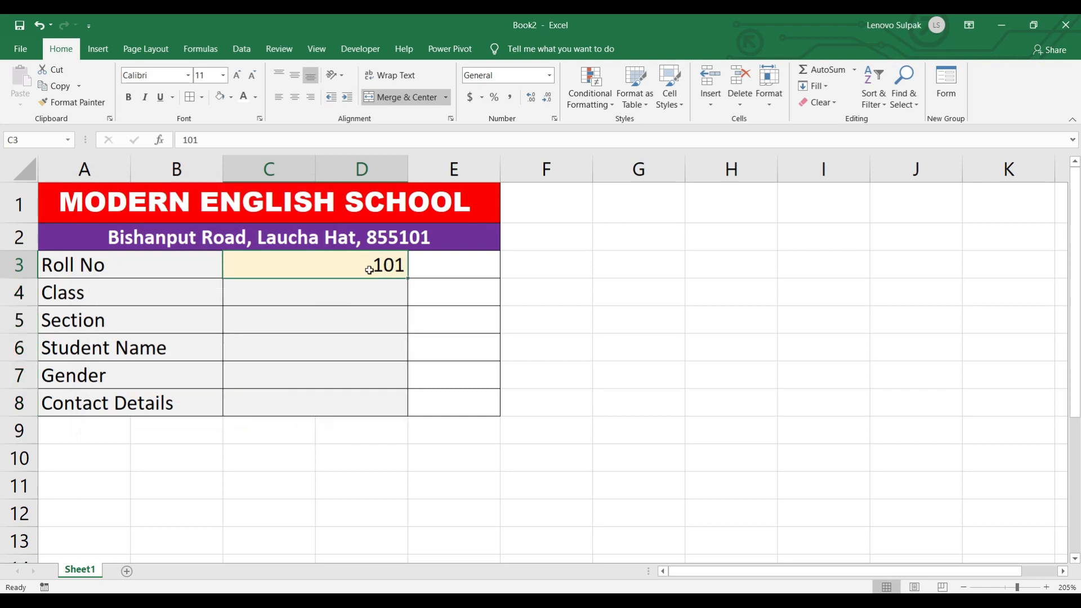
- Enter class 1st, section A, the student's name, Male and a contact number down C4:C8
{"action": "left_click", "coordinate": [345, 292]}
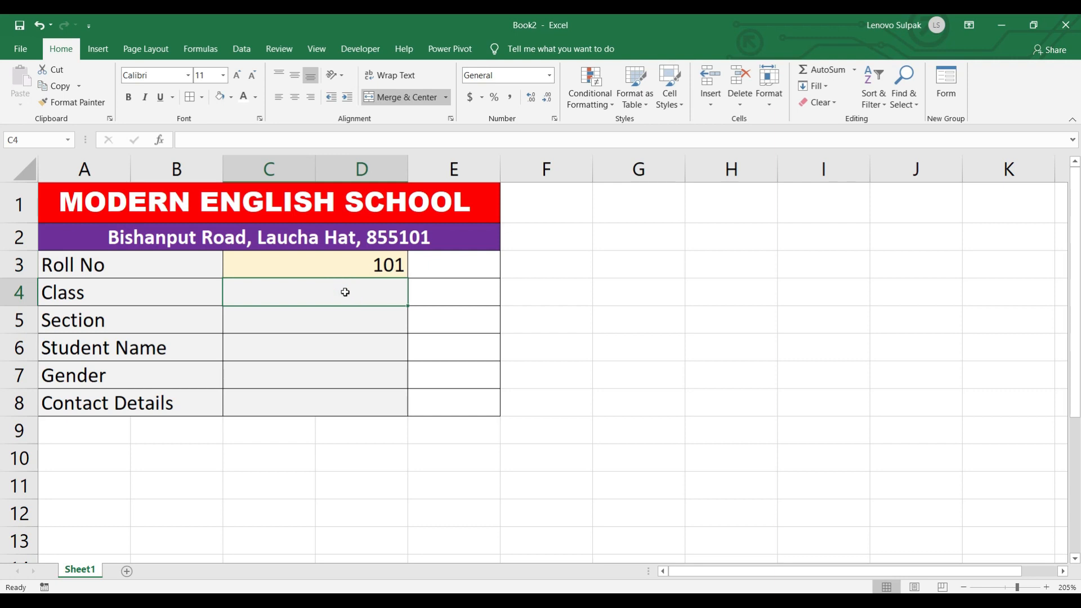
{"action": "type", "text": "1st"}
{"action": "key", "text": "Return"}
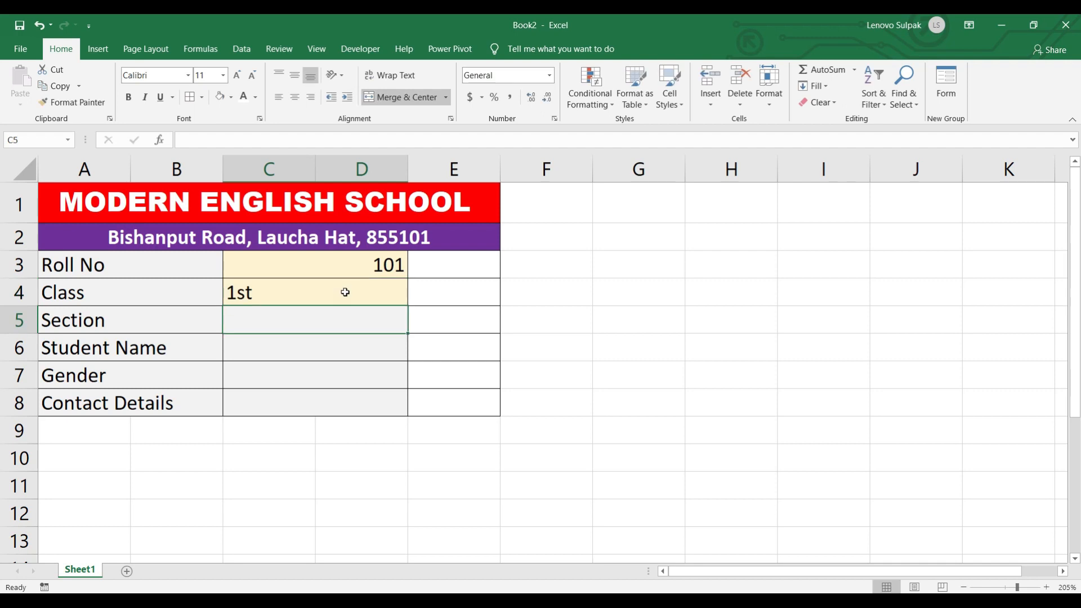
{"action": "type", "text": "A"}
{"action": "key", "text": "Return"}
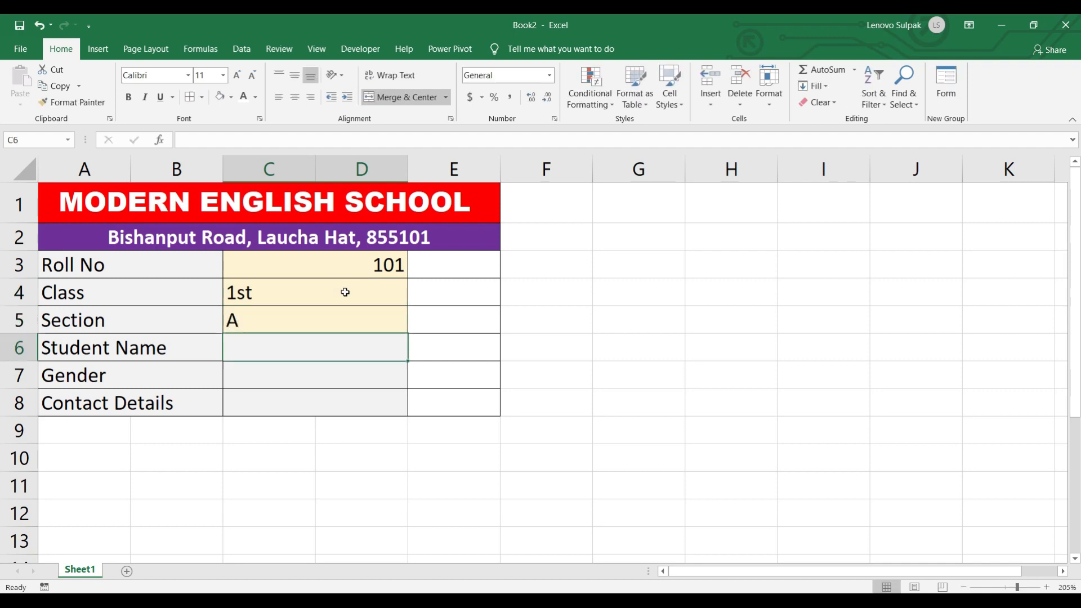
{"action": "type", "text": "Assil"}
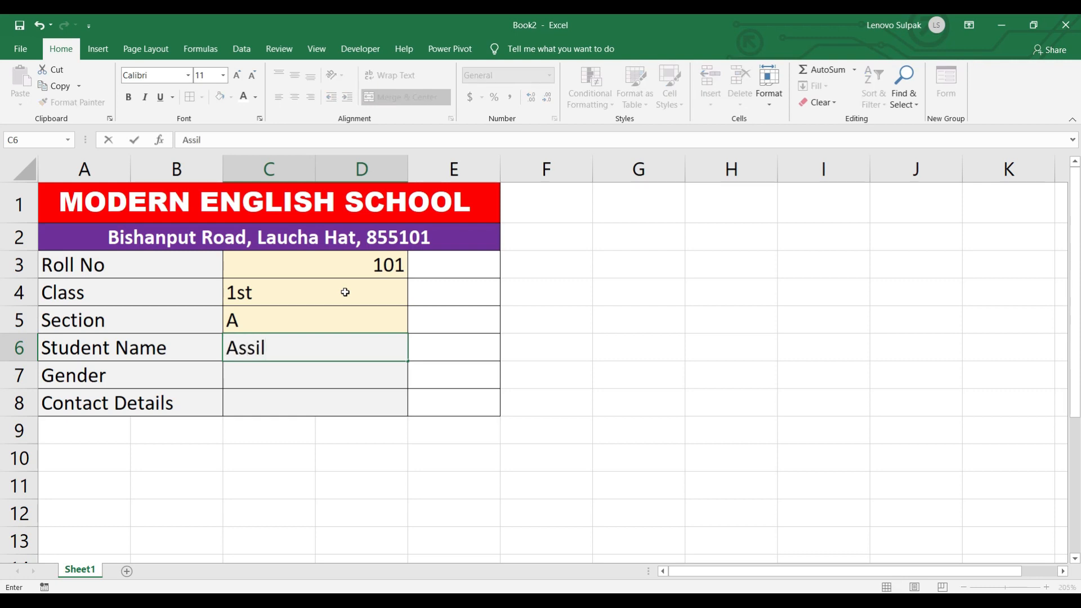
{"action": "key", "text": "Return"}
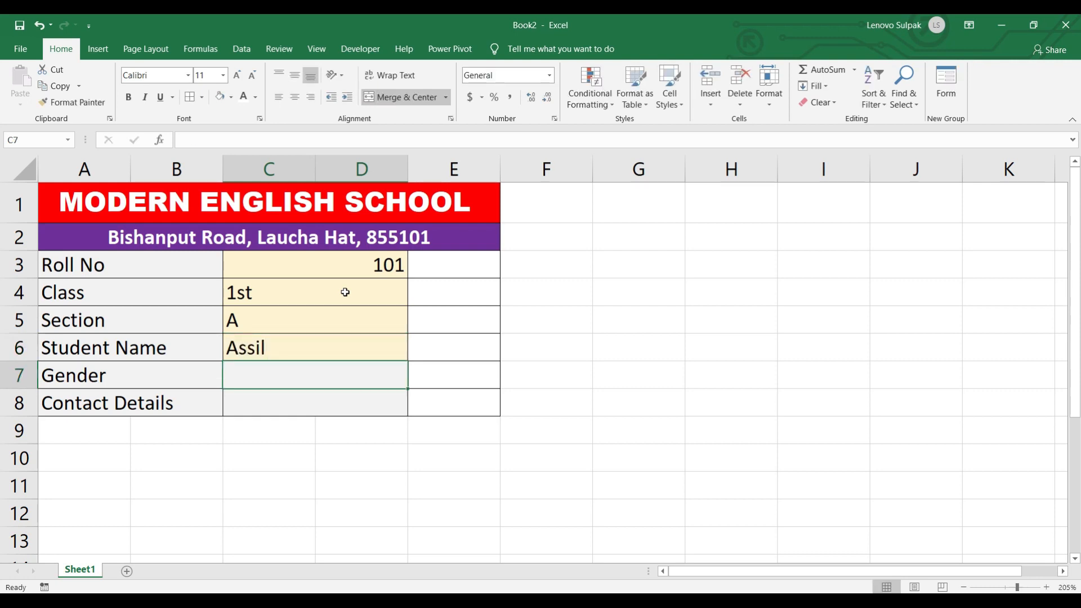
{"action": "type", "text": "Male"}
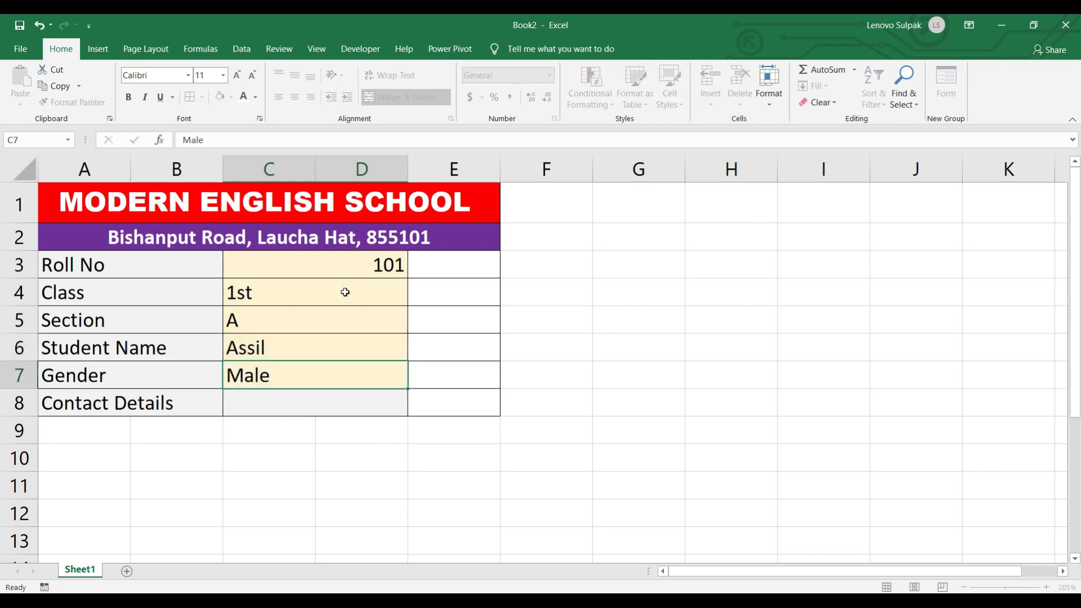
{"action": "key", "text": "Return"}
{"action": "type", "text": "879876464"}
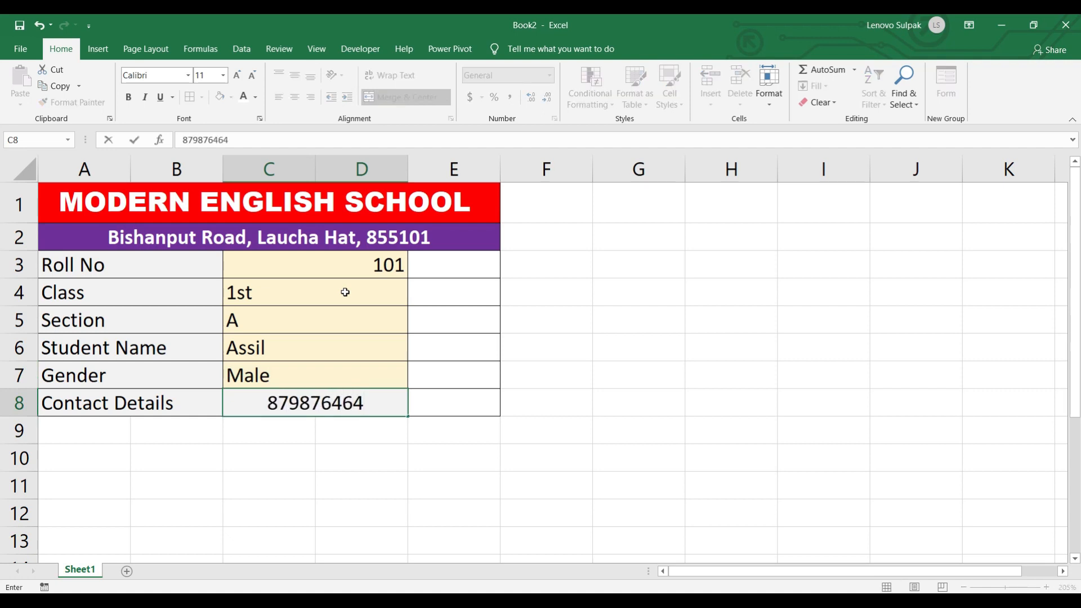
{"action": "key", "text": "Return"}
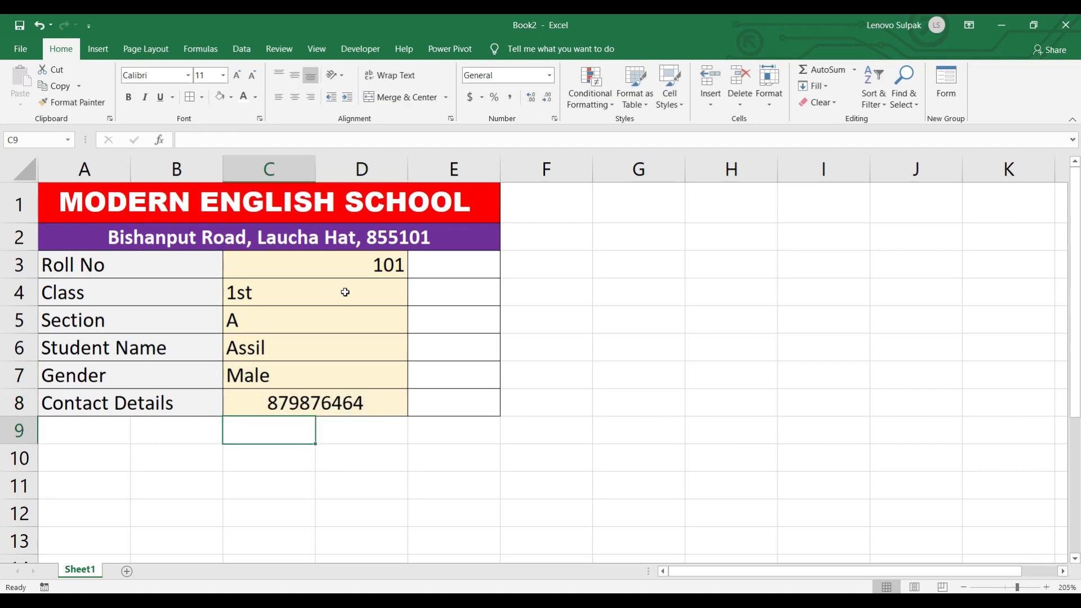
- Left-align C3:D8, then check the name, class, section and gender values
{"action": "left_click_drag", "start_coordinate": [345, 269], "coordinate": [335, 398]}
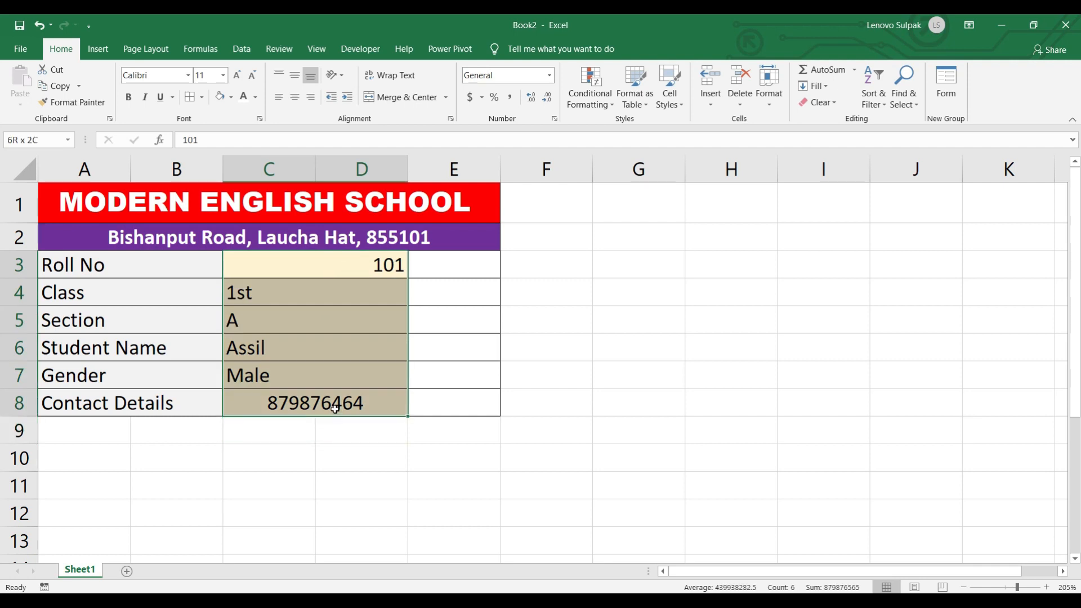
{"action": "left_click", "coordinate": [278, 97]}
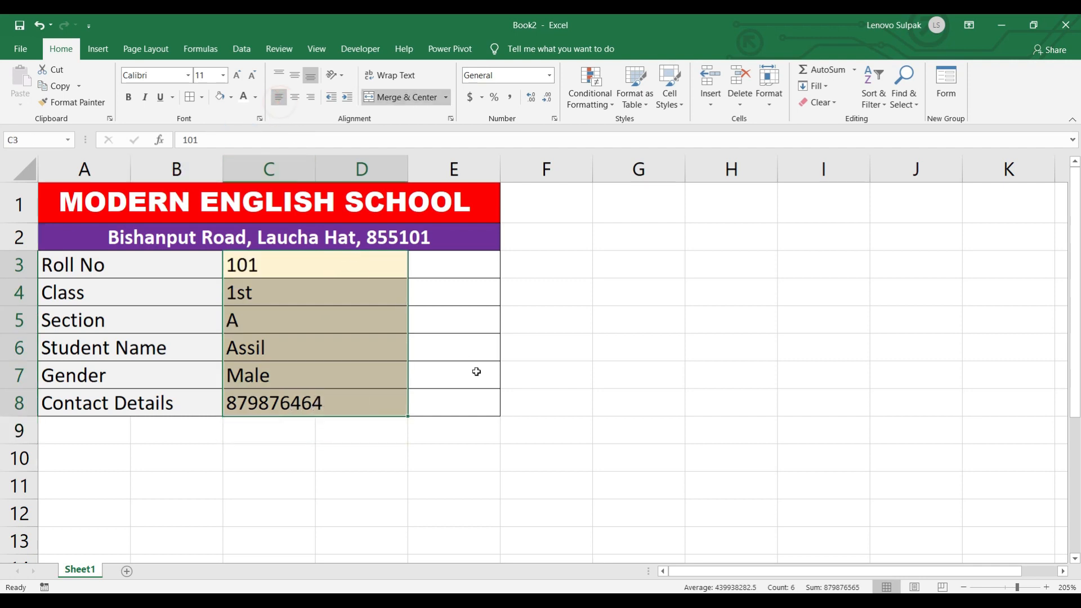
{"action": "left_click", "coordinate": [369, 346]}
{"action": "left_click", "coordinate": [278, 296]}
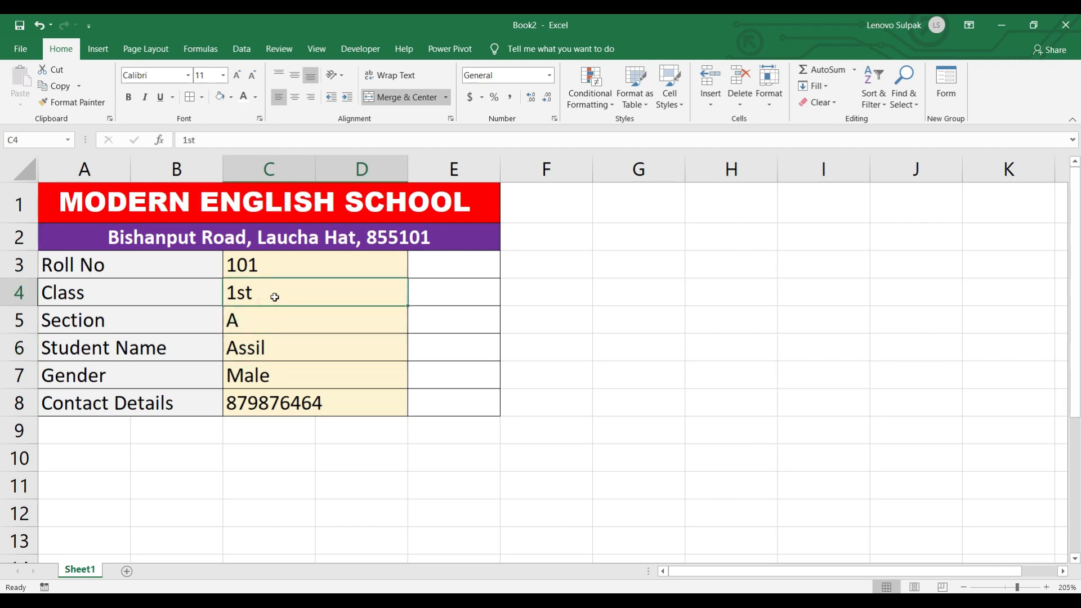
{"action": "left_click", "coordinate": [273, 321]}
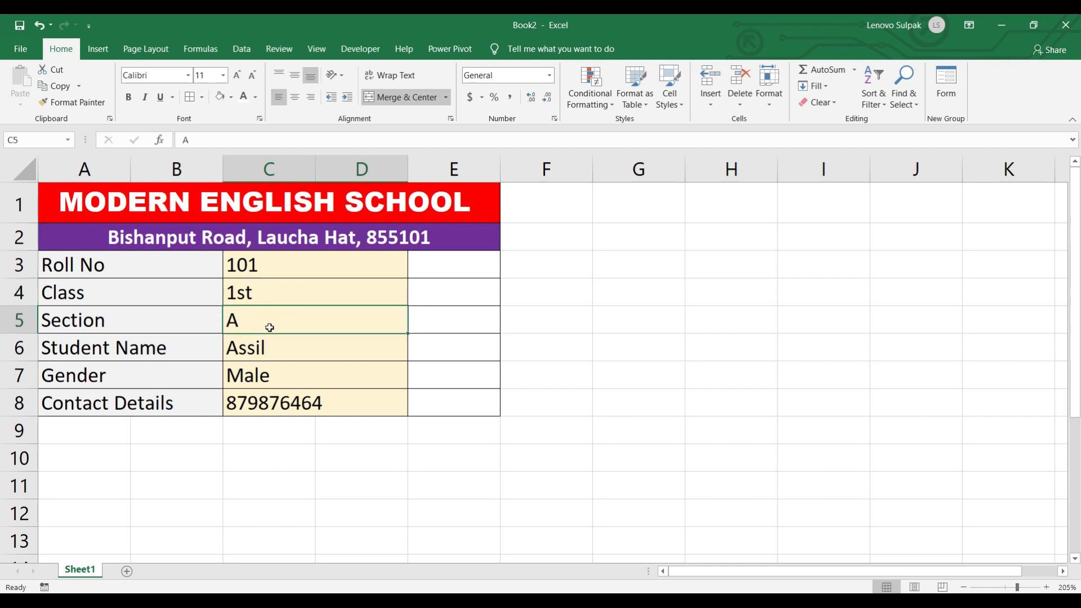
{"action": "left_click", "coordinate": [257, 384]}
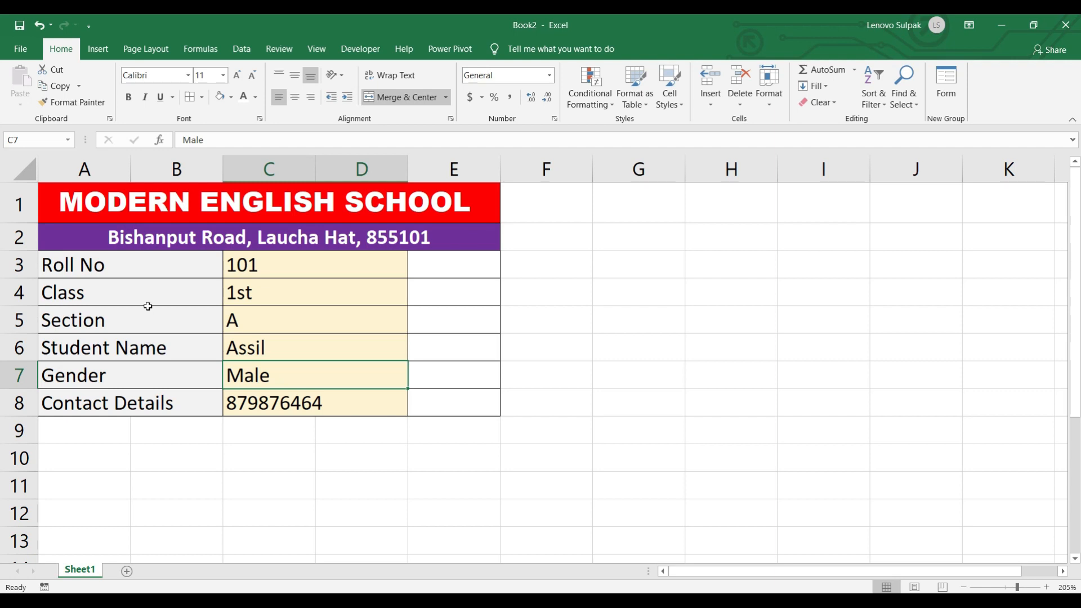
- Type the headers Roll No, Class and Gender into I2:K2
{"action": "left_click", "coordinate": [805, 240]}
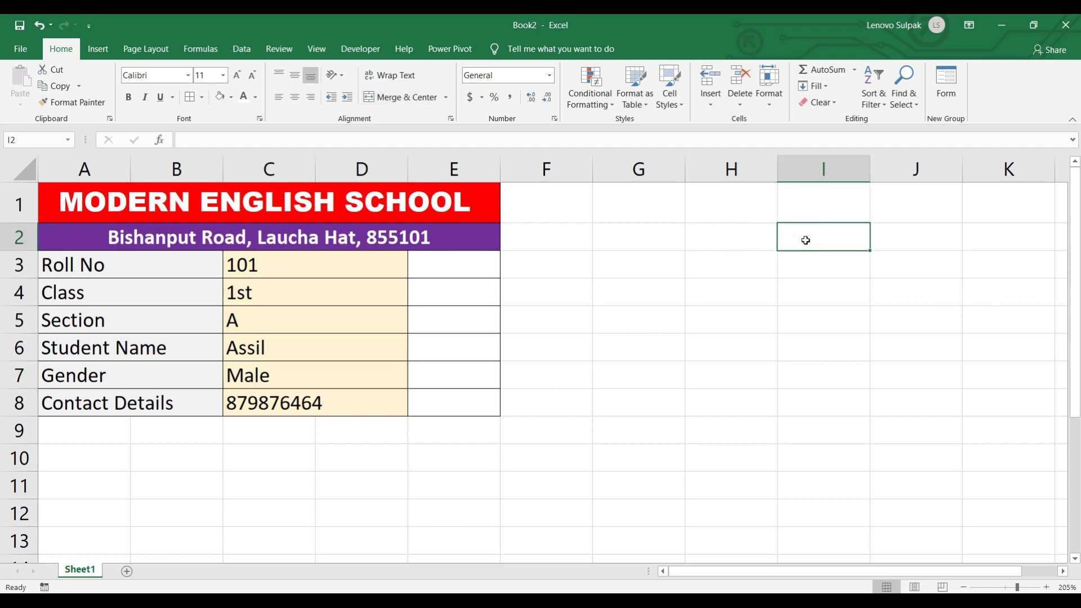
{"action": "type", "text": "R"}
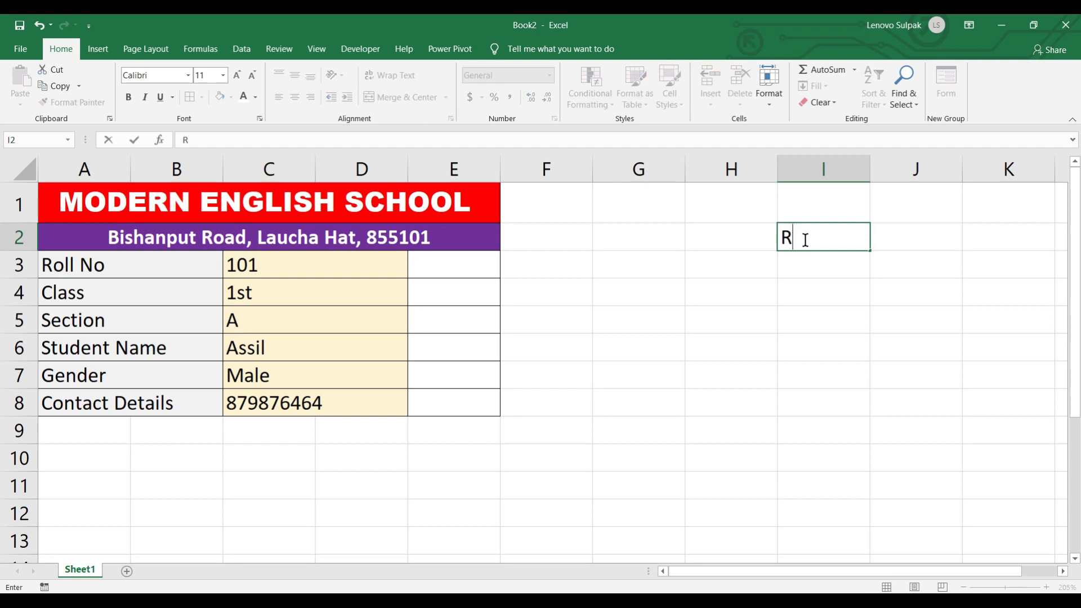
{"action": "type", "text": "oll No"}
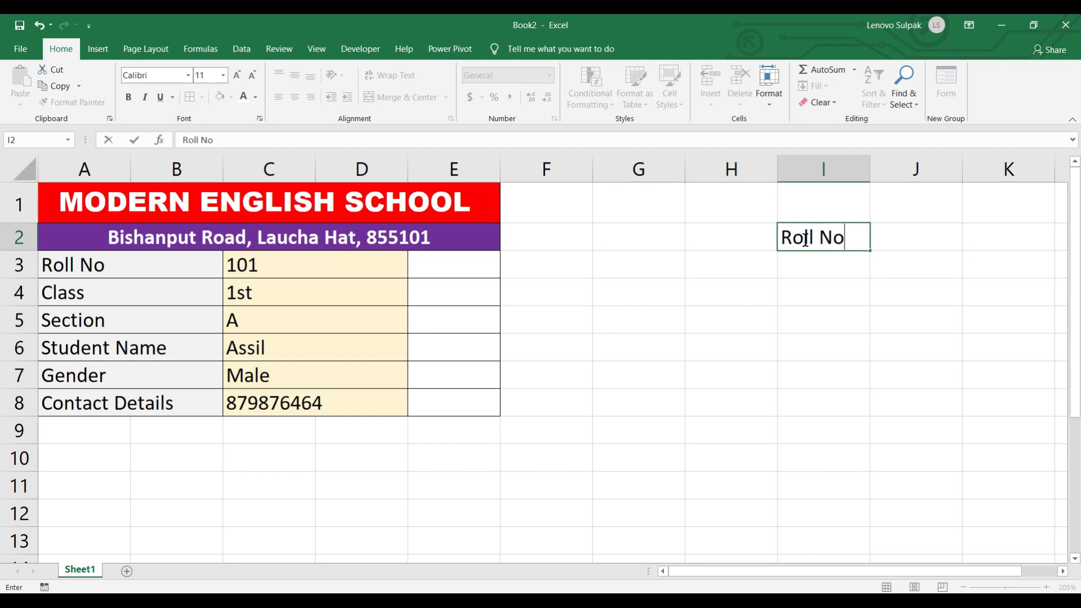
{"action": "key", "text": "Tab"}
{"action": "type", "text": "Class"}
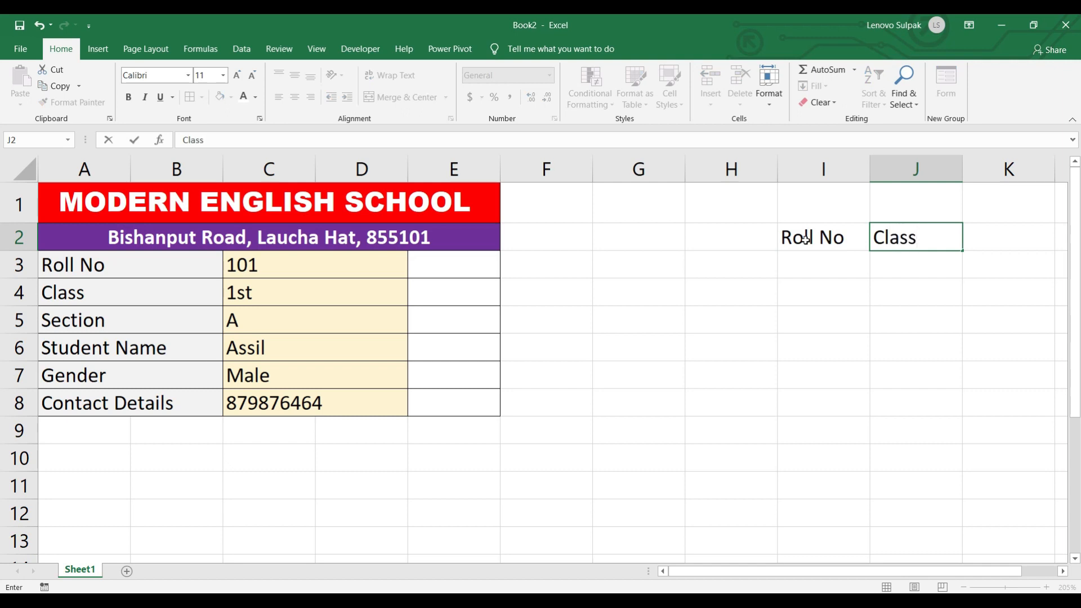
{"action": "key", "text": "Tab"}
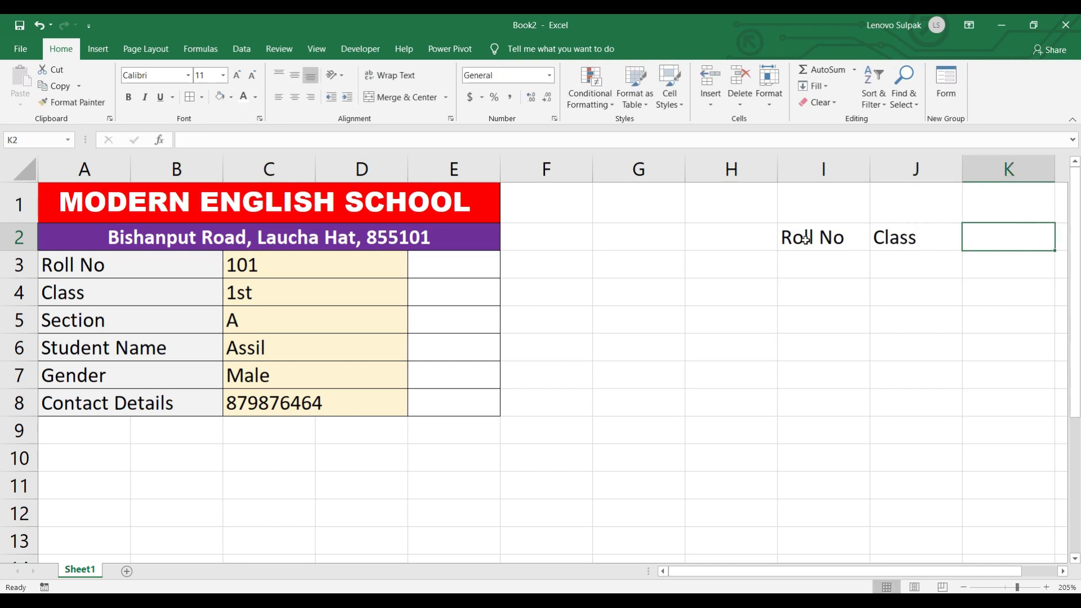
{"action": "type", "text": "Gender"}
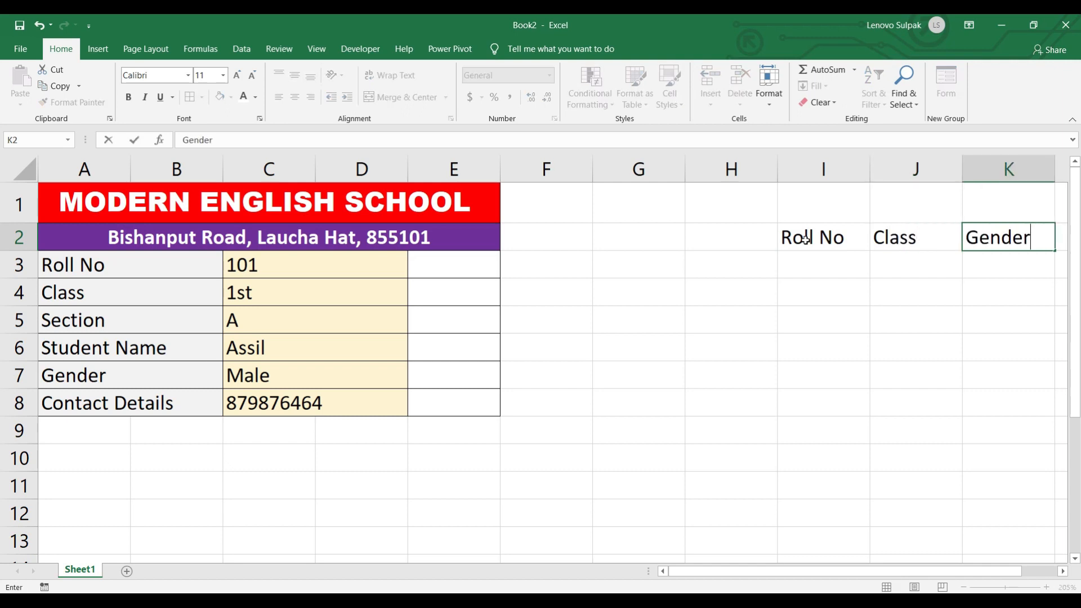
{"action": "key", "text": "Return"}
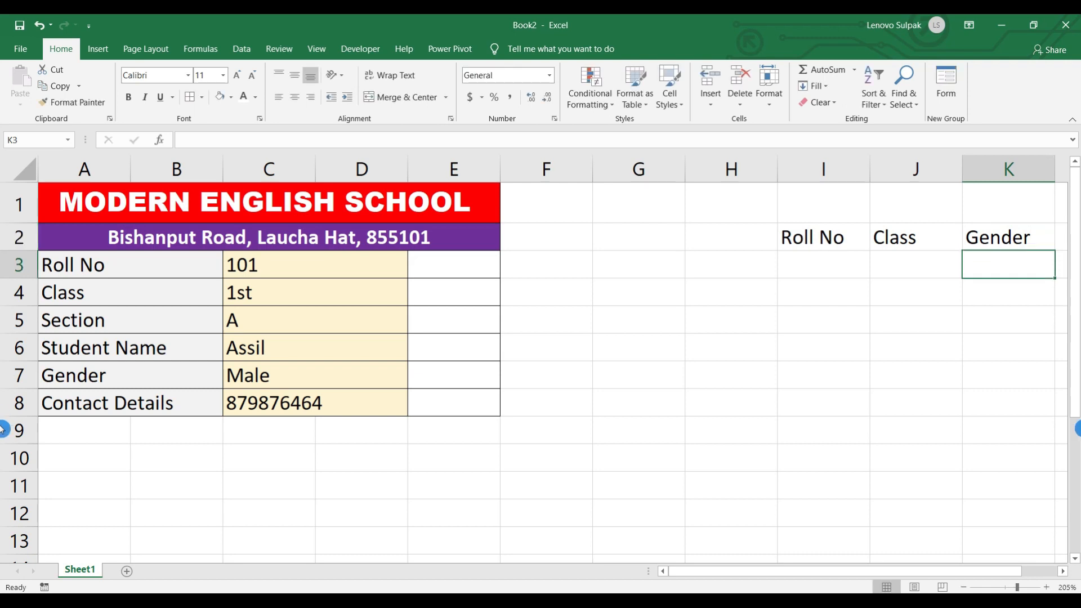
- Give the I2:K2 header cells a blue fill with yellow text
{"action": "left_click_drag", "start_coordinate": [788, 229], "coordinate": [981, 236]}
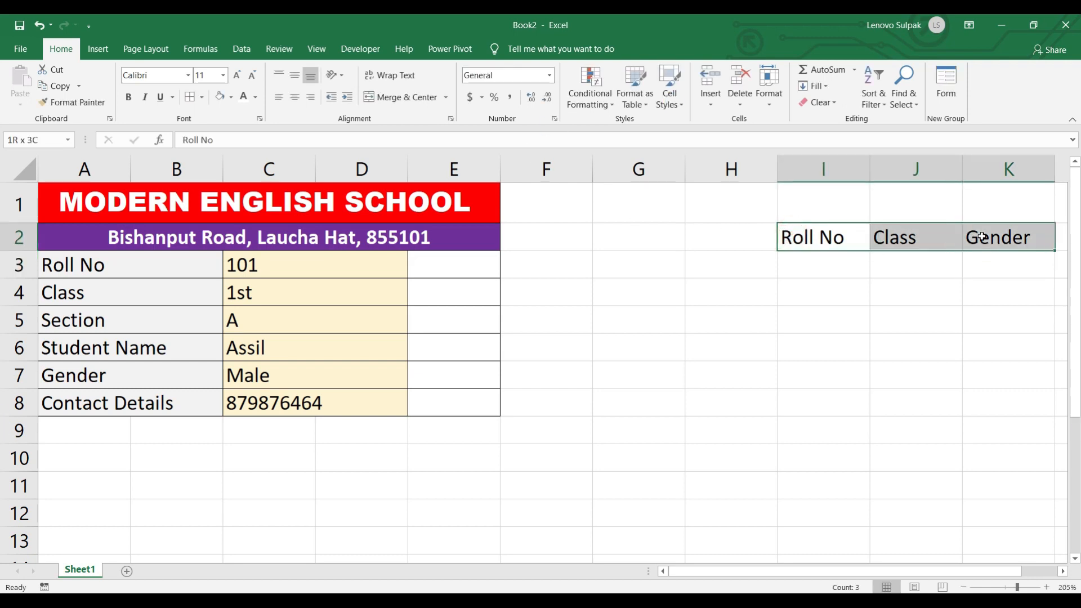
{"action": "left_click", "coordinate": [232, 105]}
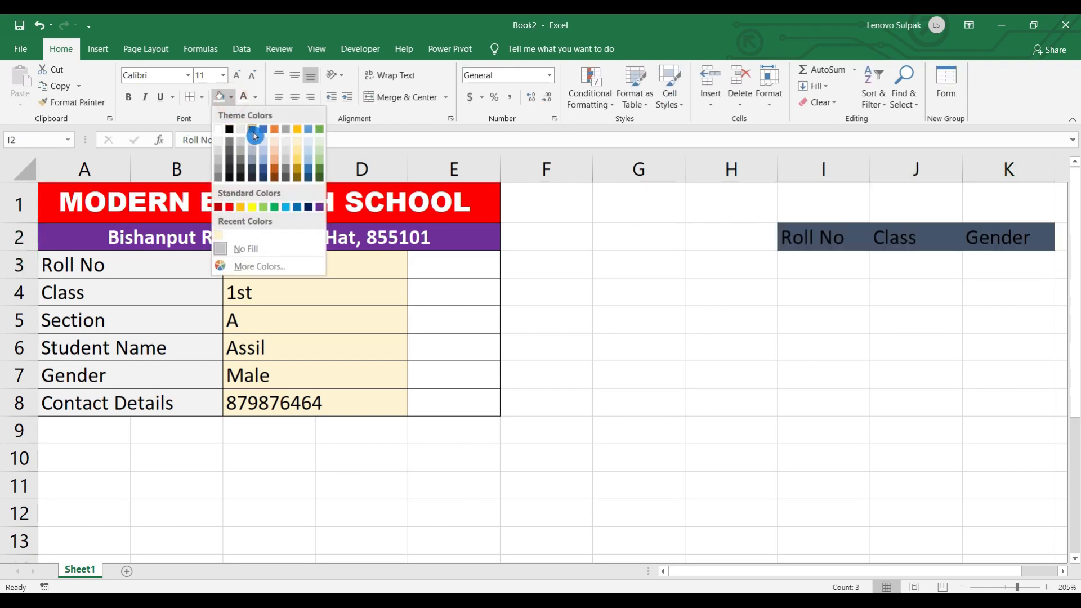
{"action": "left_click", "coordinate": [259, 131]}
{"action": "left_click", "coordinate": [230, 98]}
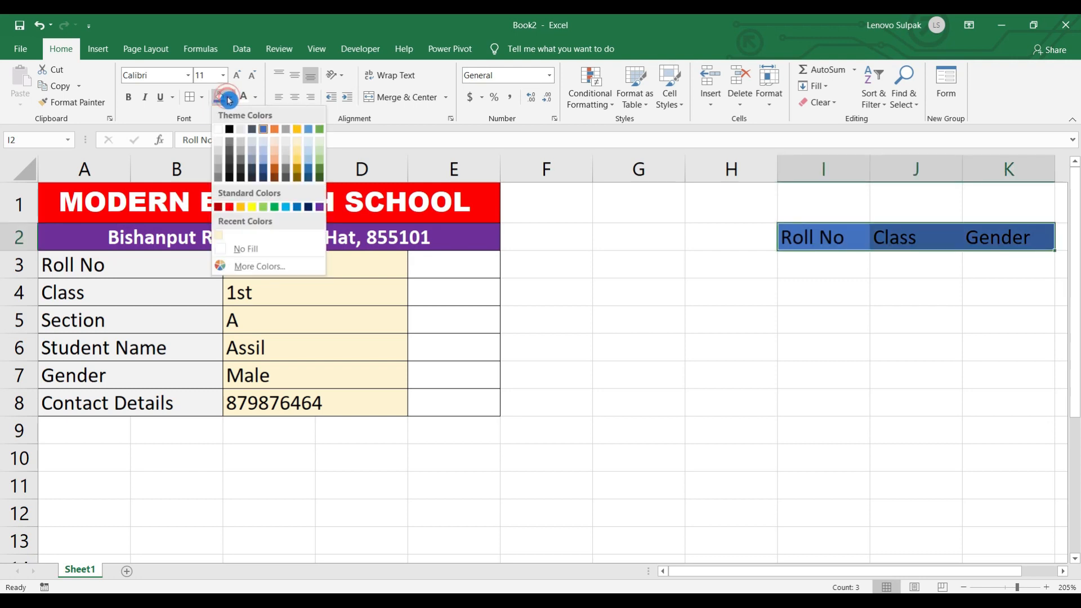
{"action": "left_click", "coordinate": [256, 99]}
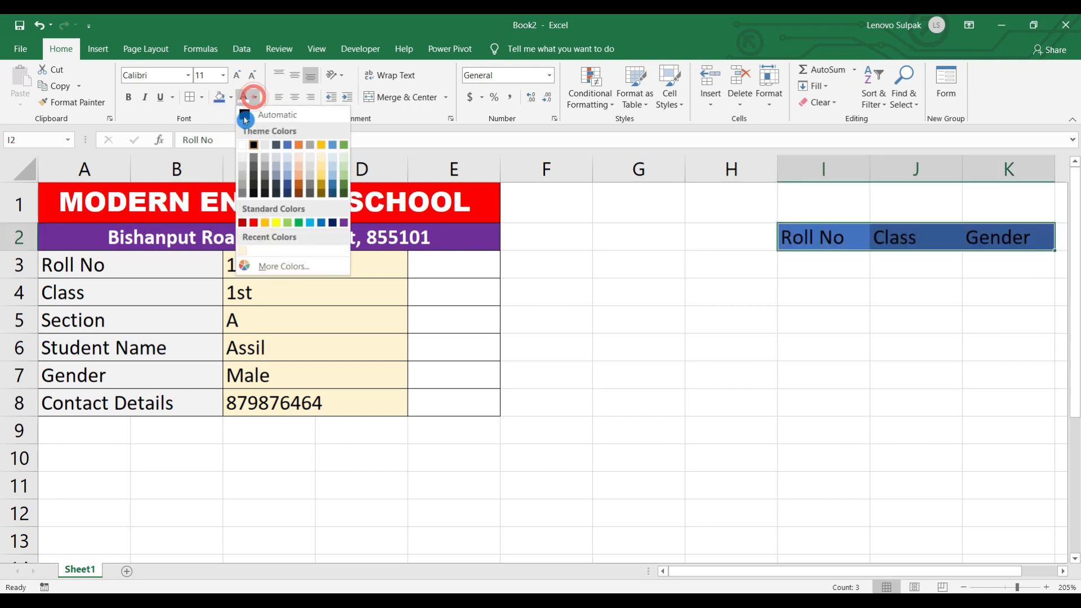
{"action": "left_click", "coordinate": [253, 220]}
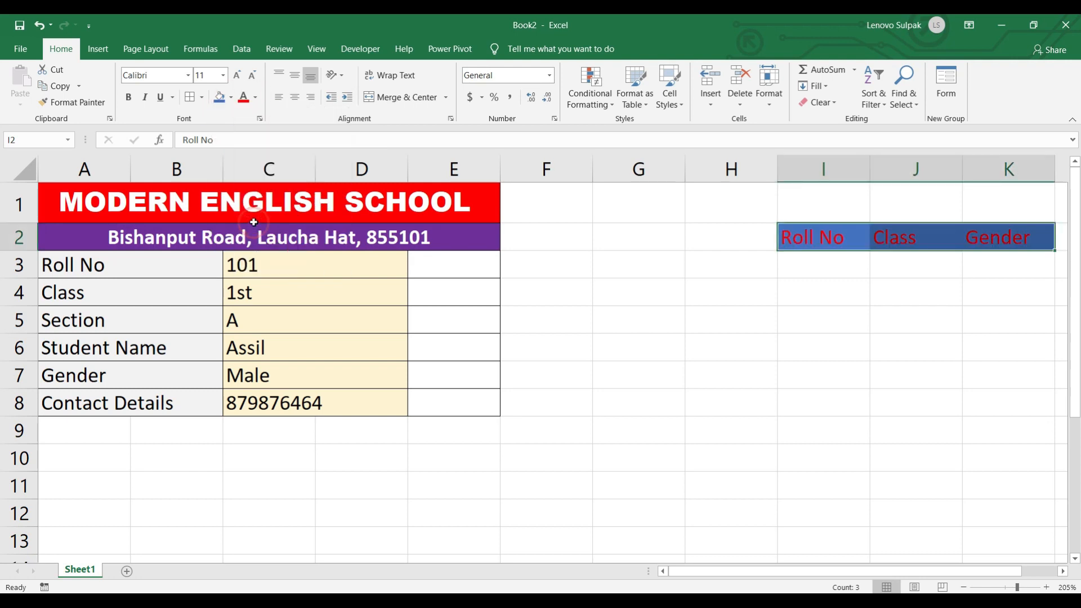
{"action": "left_click", "coordinate": [262, 102]}
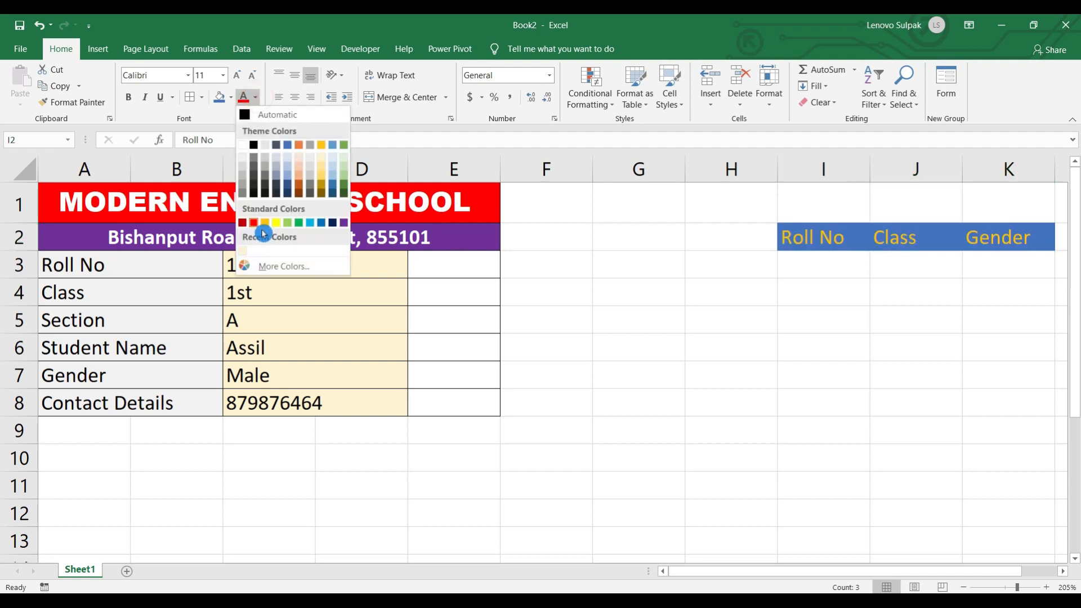
{"action": "left_click", "coordinate": [276, 221]}
{"action": "left_click", "coordinate": [823, 354]}
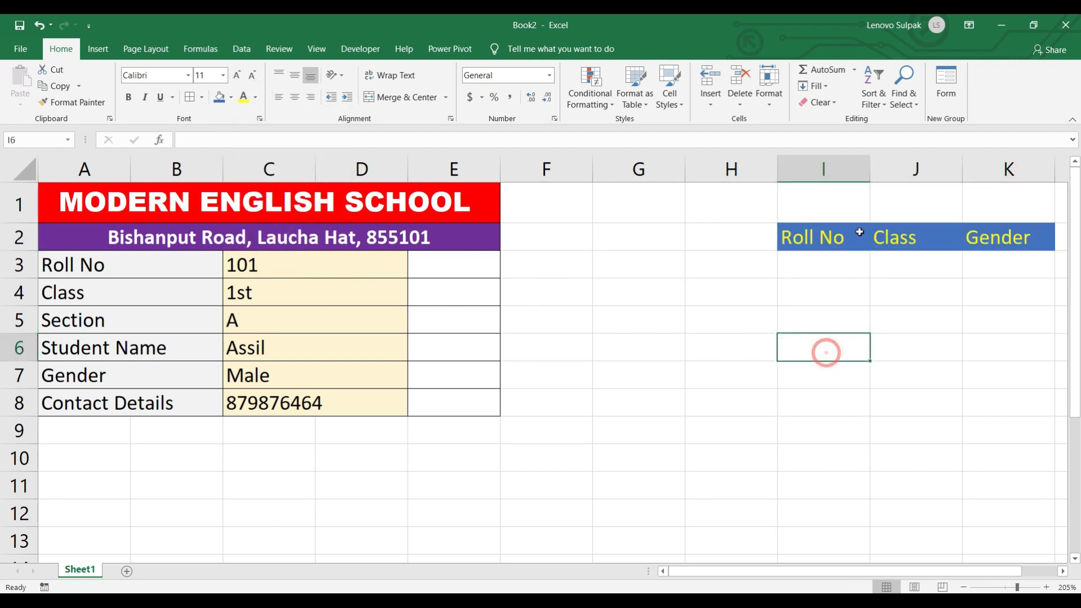
- Retype the first two headers as Calss and Section
{"action": "left_click", "coordinate": [815, 260]}
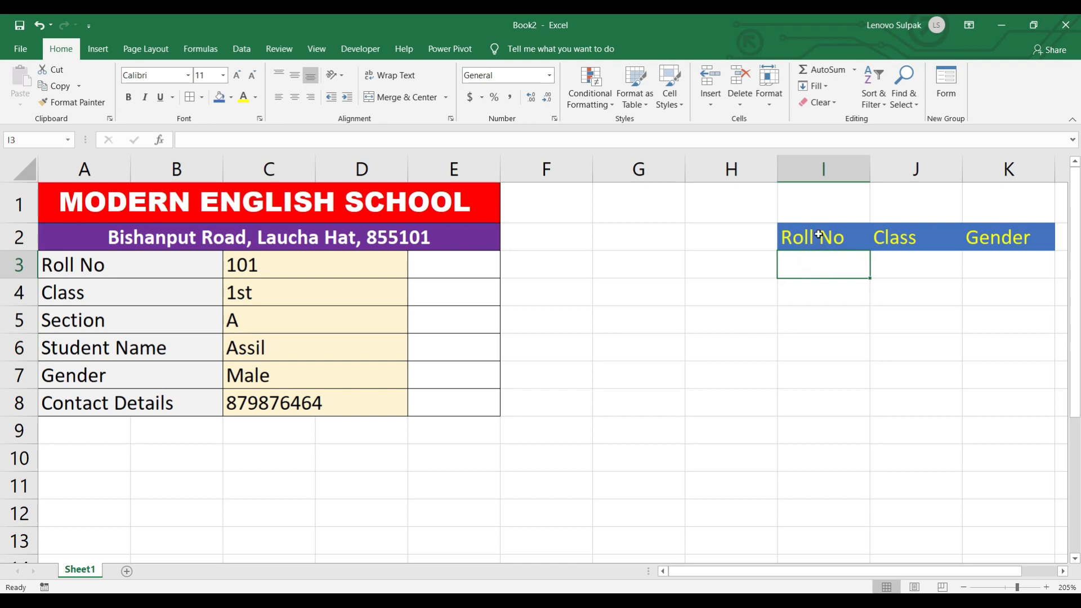
{"action": "left_click", "coordinate": [819, 234]}
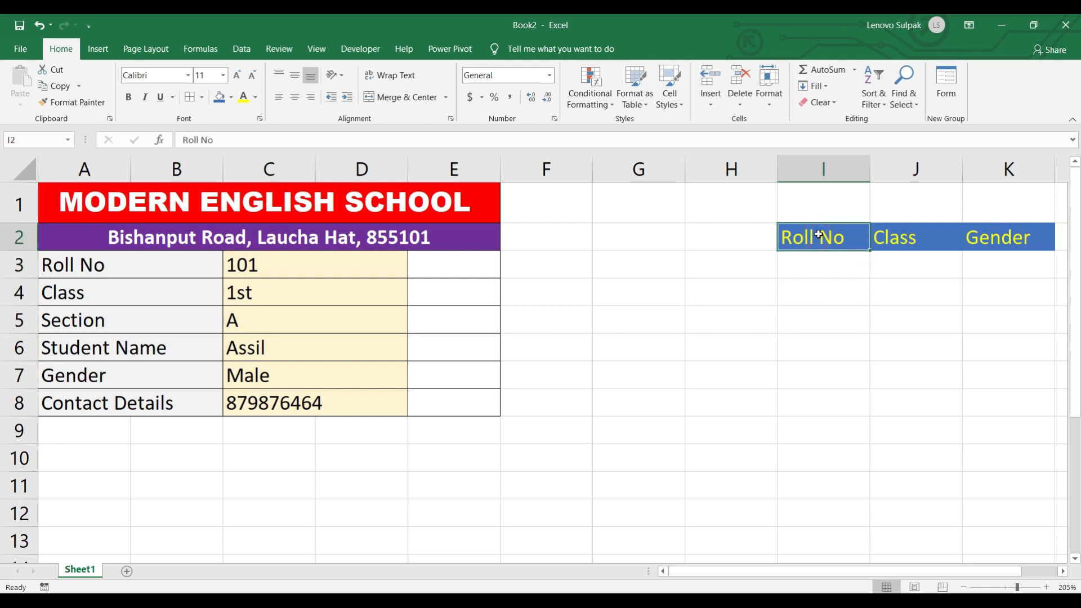
{"action": "type", "text": "S"}
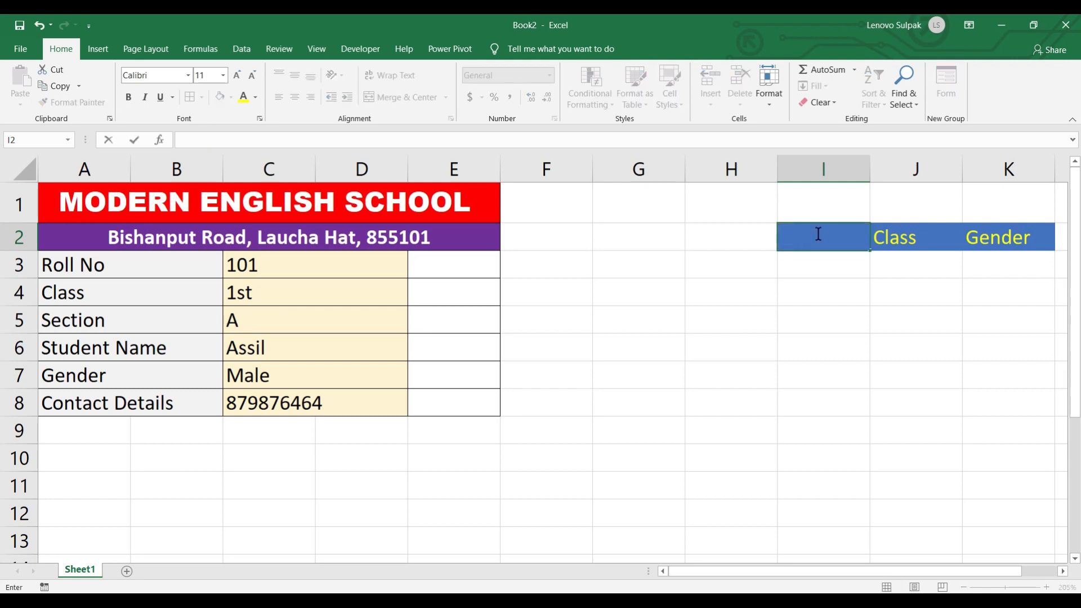
{"action": "type", "text": "alss"}
{"action": "key", "text": "Tab"}
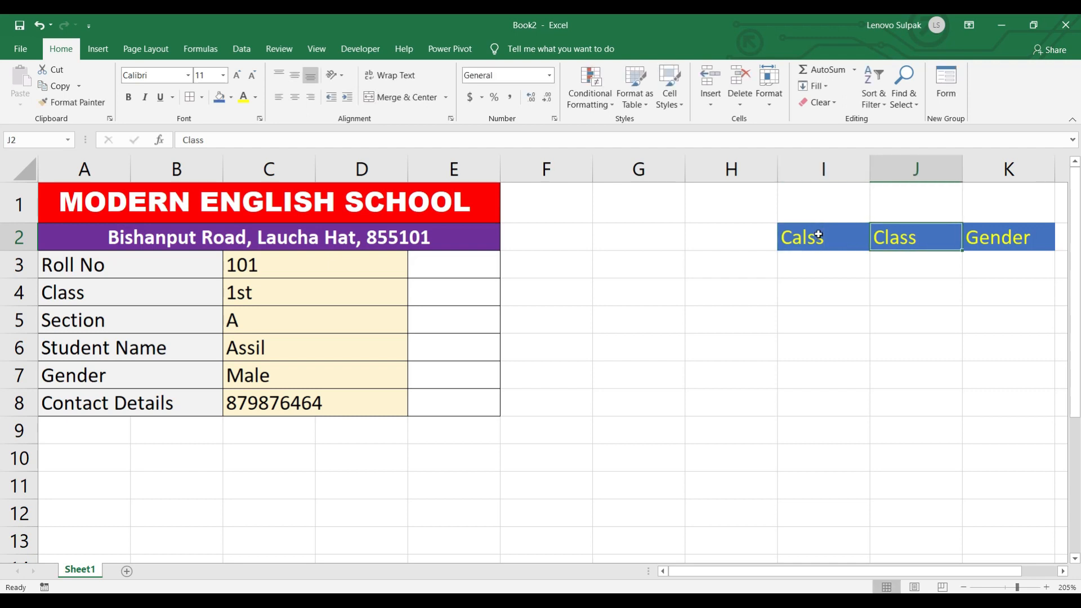
{"action": "type", "text": "Section"}
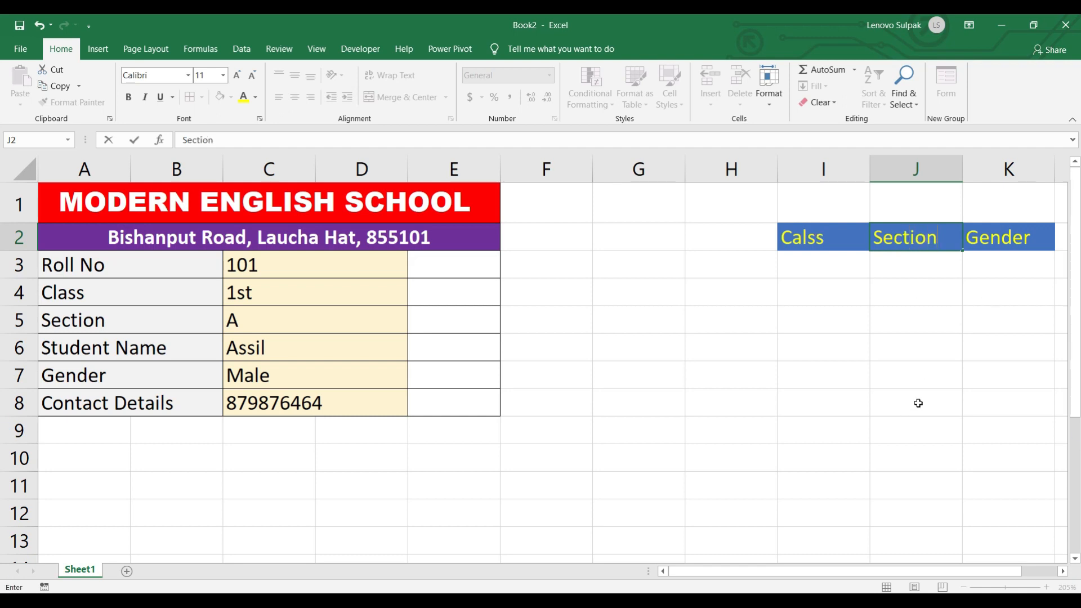
{"action": "left_click", "coordinate": [924, 376]}
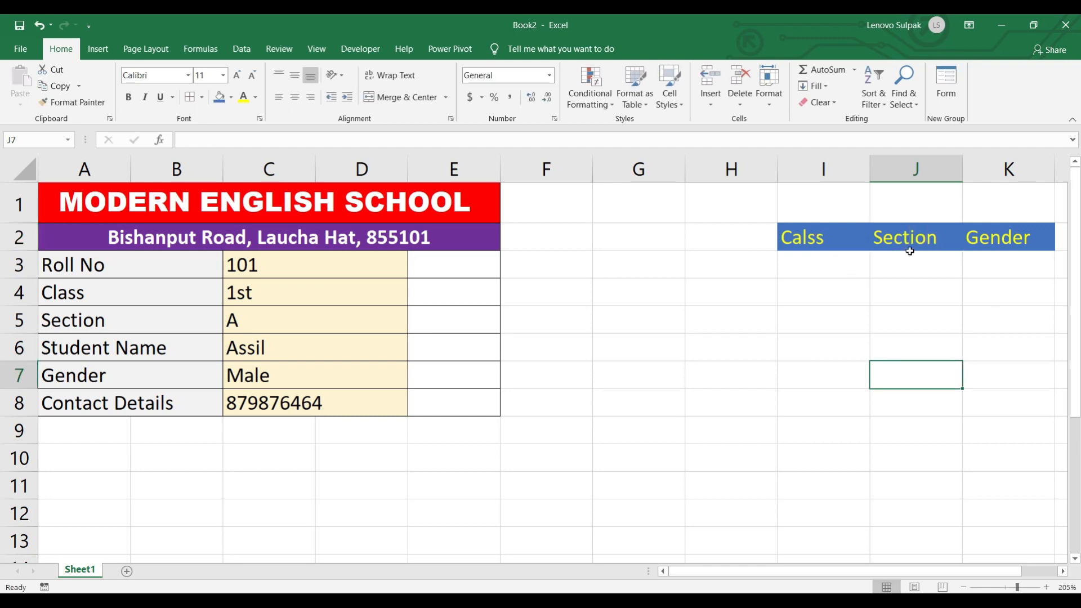
- Enter 1st and 2nd in I3:I4 and fill the class series down to 5th
{"action": "left_click", "coordinate": [808, 266]}
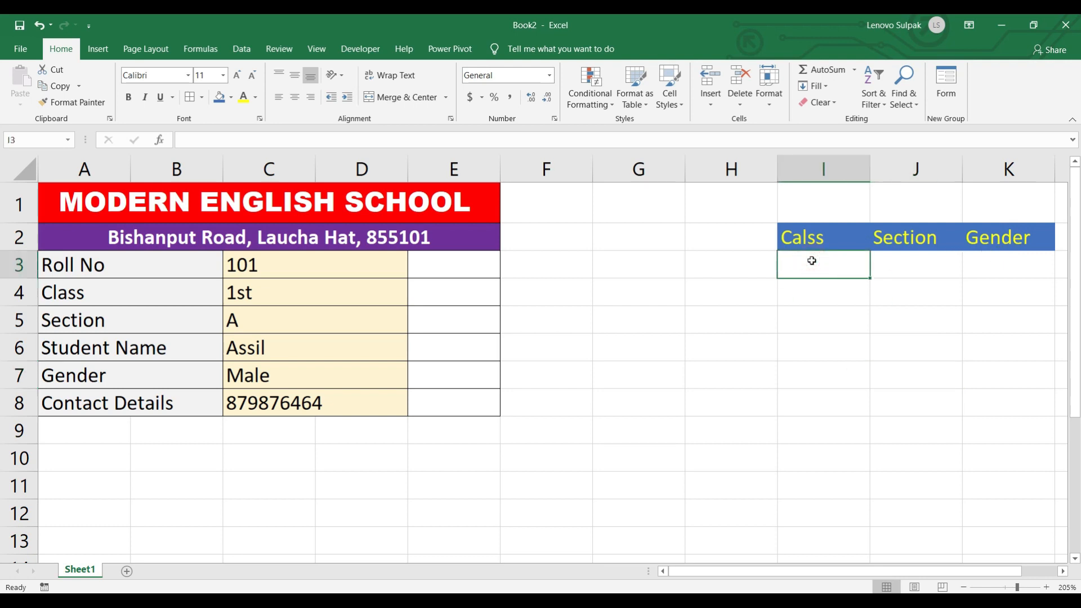
{"action": "type", "text": "1sr"}
{"action": "key", "text": "BackSpace"}
{"action": "type", "text": "t"}
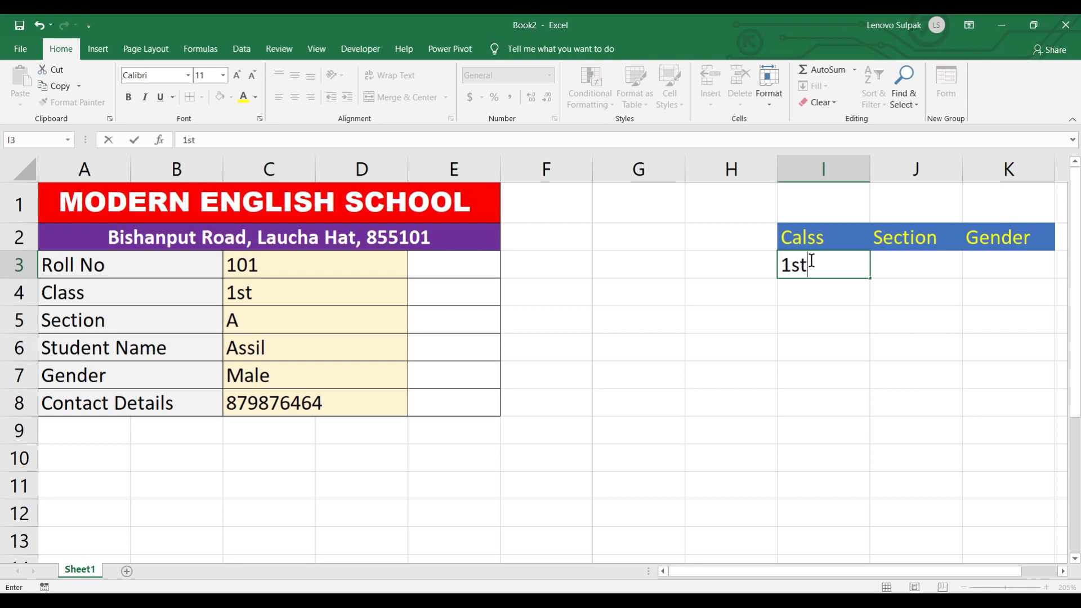
{"action": "key", "text": "Return"}
{"action": "type", "text": "2nd"}
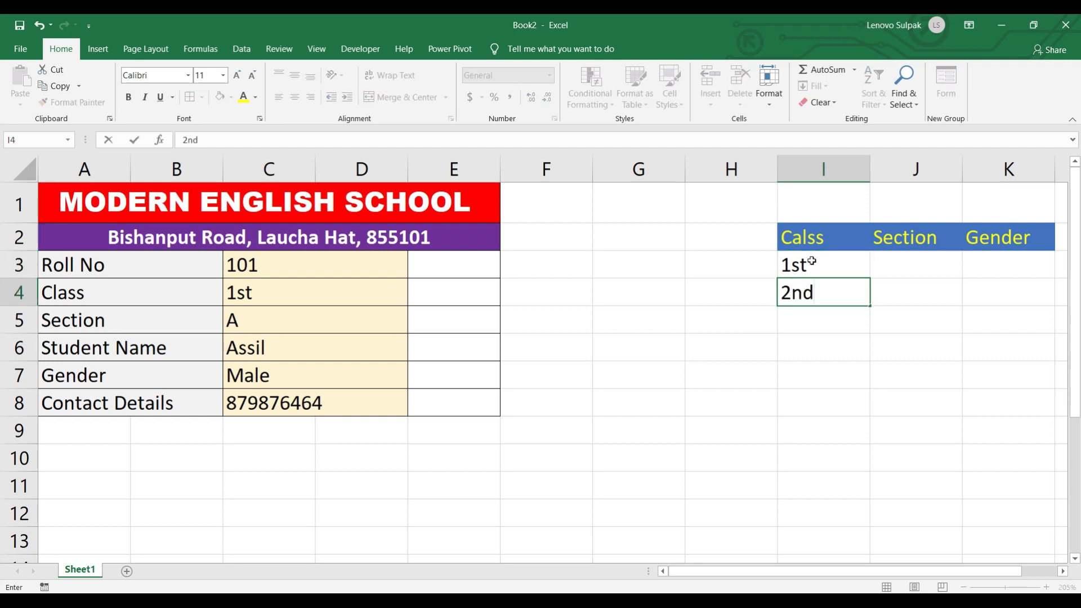
{"action": "key", "text": "Return"}
{"action": "left_click_drag", "start_coordinate": [816, 261], "coordinate": [813, 285]}
{"action": "left_click_drag", "start_coordinate": [869, 307], "coordinate": [865, 380]}
- Type the sections A, B, C and D into J3:J6
{"action": "left_click", "coordinate": [906, 260]}
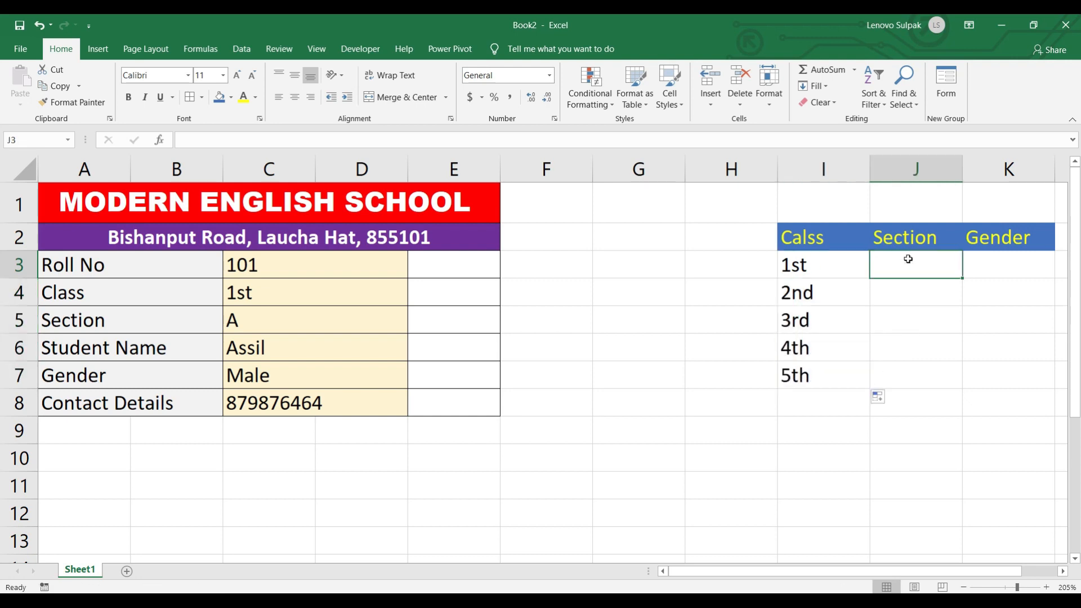
{"action": "type", "text": "A"}
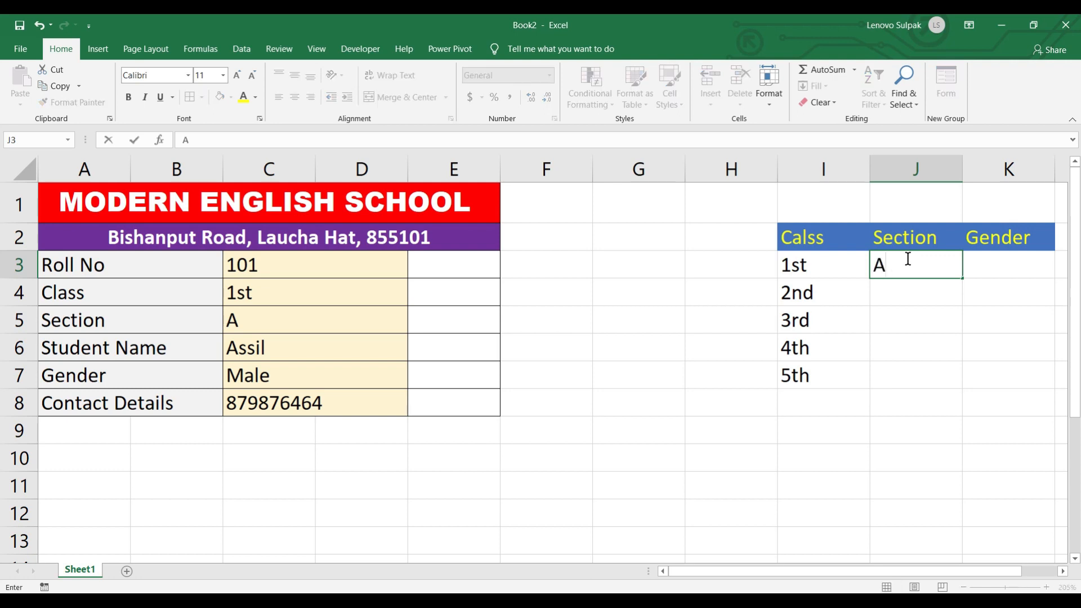
{"action": "key", "text": "Return"}
{"action": "type", "text": "B"}
{"action": "left_click", "coordinate": [883, 352]}
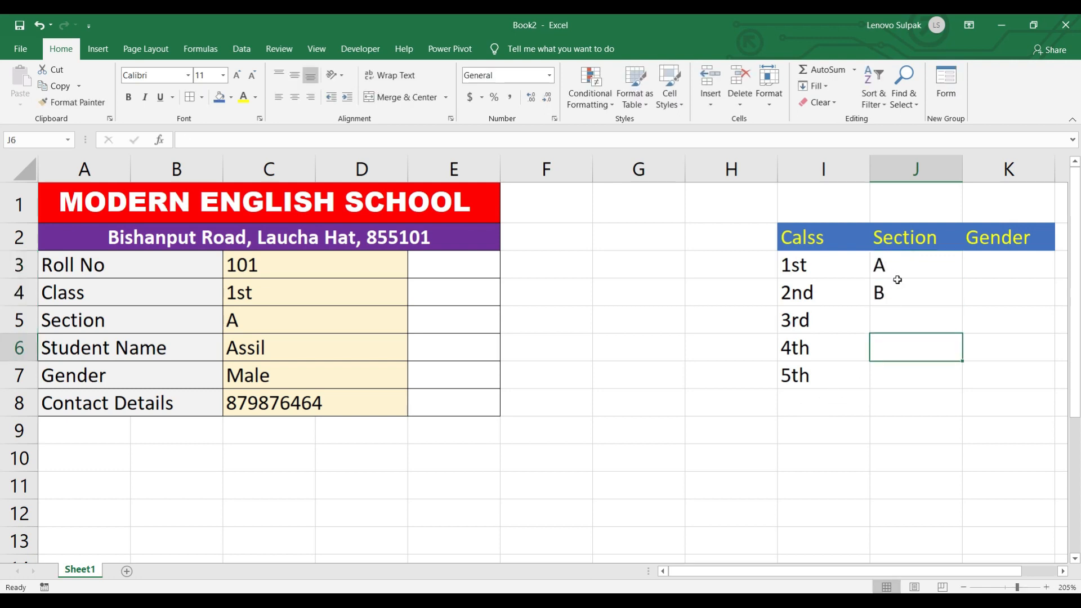
{"action": "left_click_drag", "start_coordinate": [898, 269], "coordinate": [897, 287]}
{"action": "left_click_drag", "start_coordinate": [961, 329], "coordinate": [962, 306]}
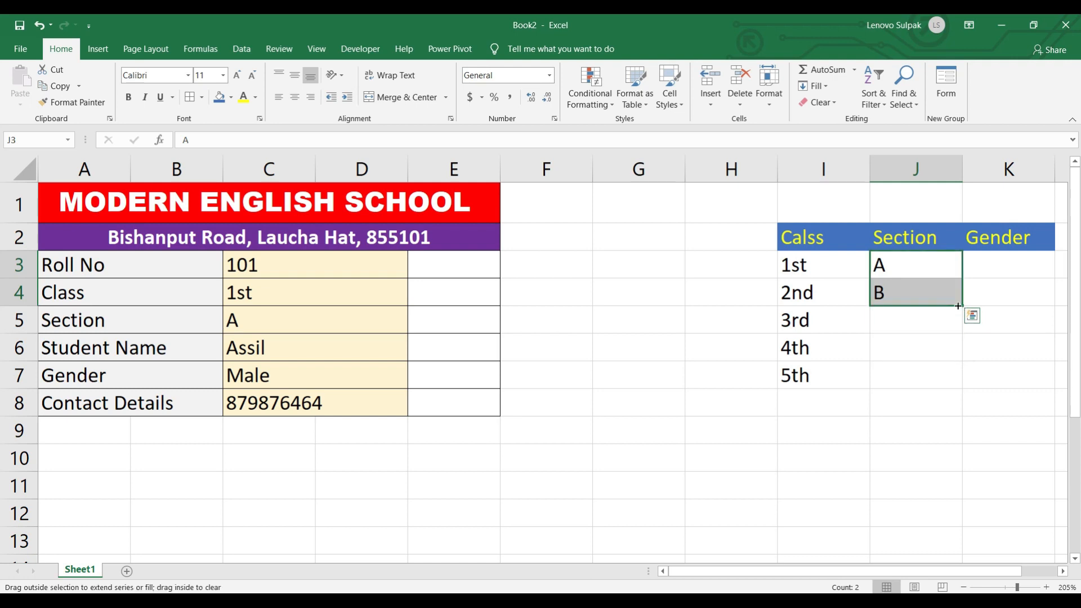
{"action": "left_click", "coordinate": [919, 322]}
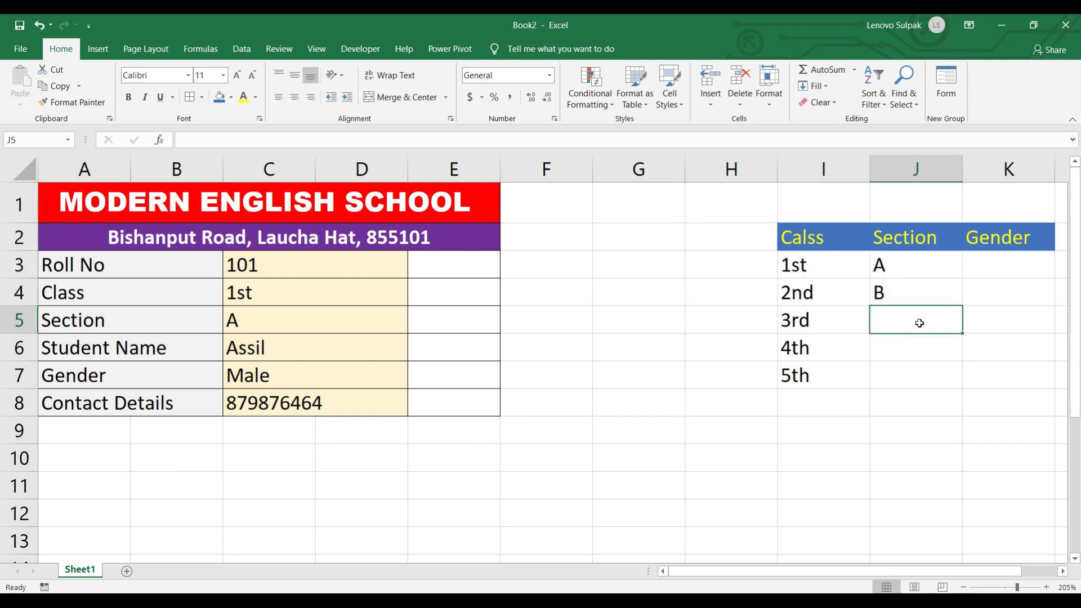
{"action": "type", "text": "C"}
{"action": "key", "text": "Return"}
{"action": "type", "text": "D"}
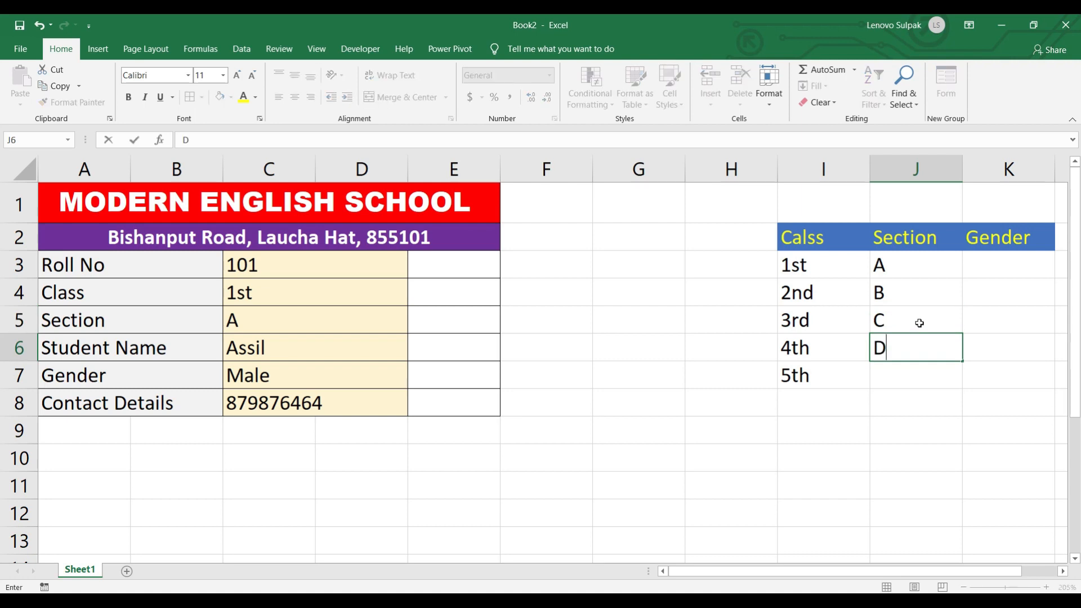
{"action": "left_click", "coordinate": [1002, 411]}
- Enter the genders Male and Female in K3:K4
{"action": "left_click", "coordinate": [1004, 262]}
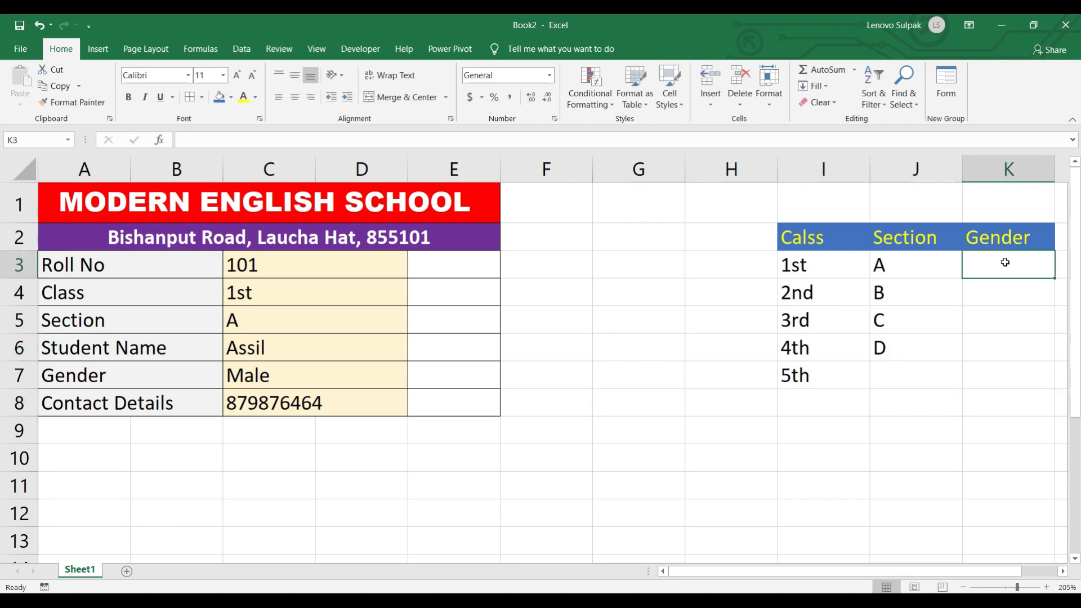
{"action": "type", "text": "Male"}
{"action": "key", "text": "Return"}
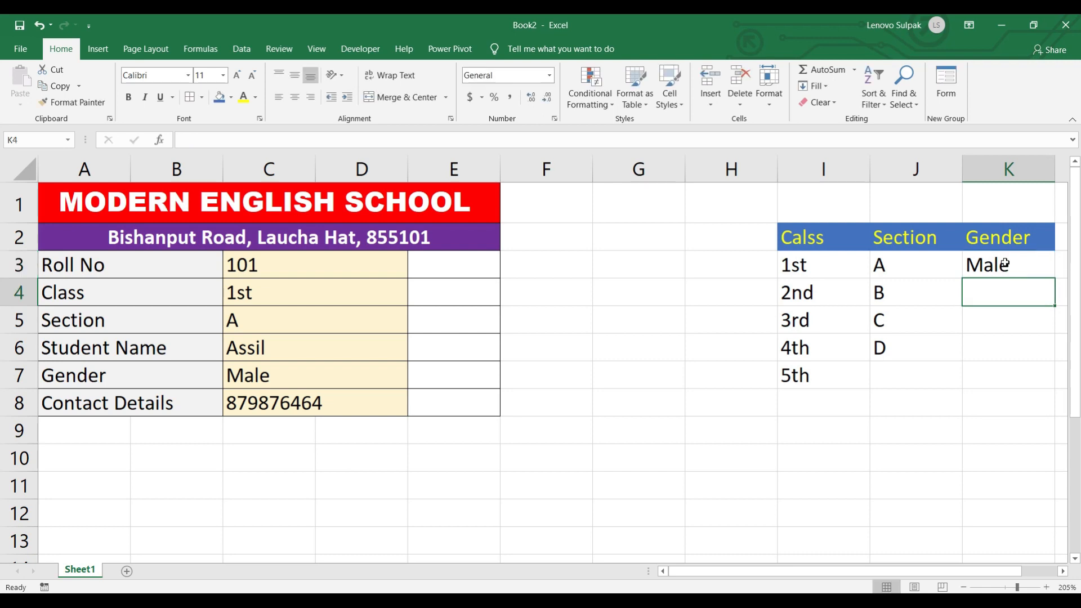
{"action": "type", "text": "Female"}
{"action": "left_click", "coordinate": [949, 426]}
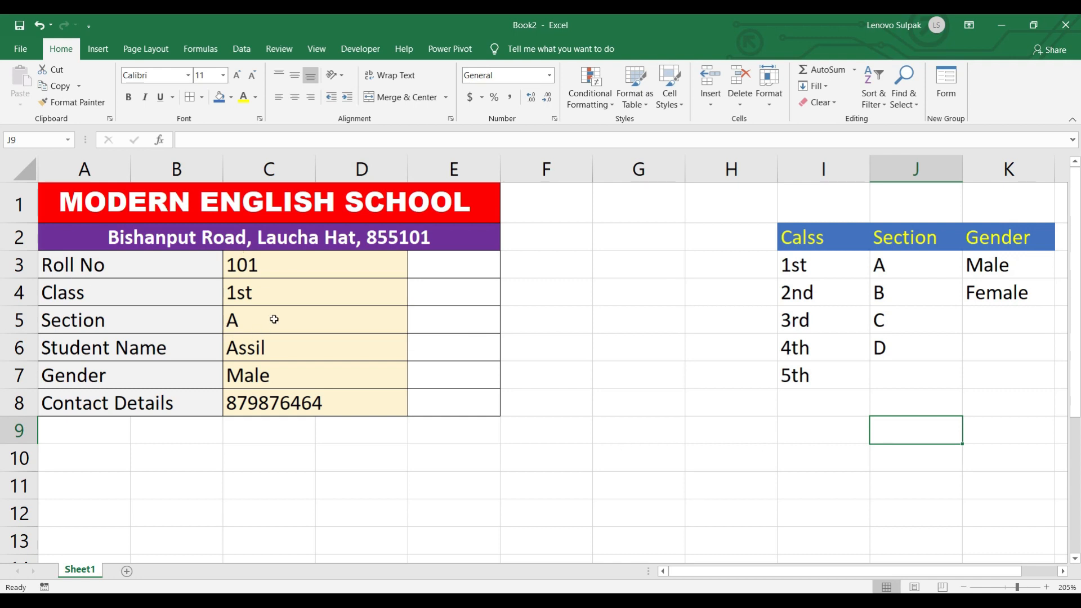
{"action": "left_click", "coordinate": [264, 293]}
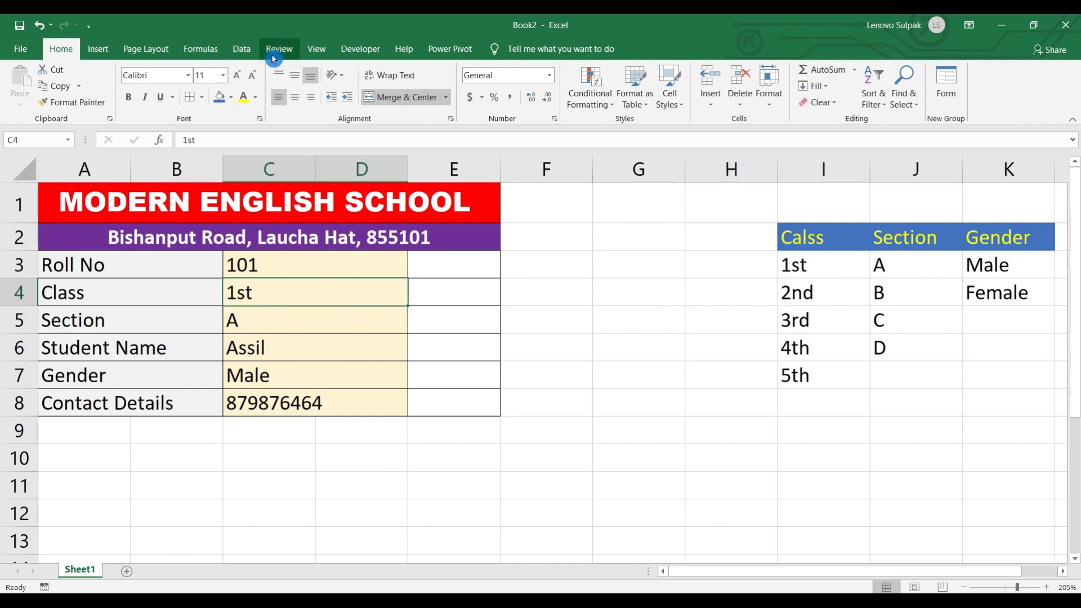
- Give C4 list validation with source $I$3:$I$7
{"action": "left_click", "coordinate": [239, 50]}
{"action": "left_click", "coordinate": [684, 105]}
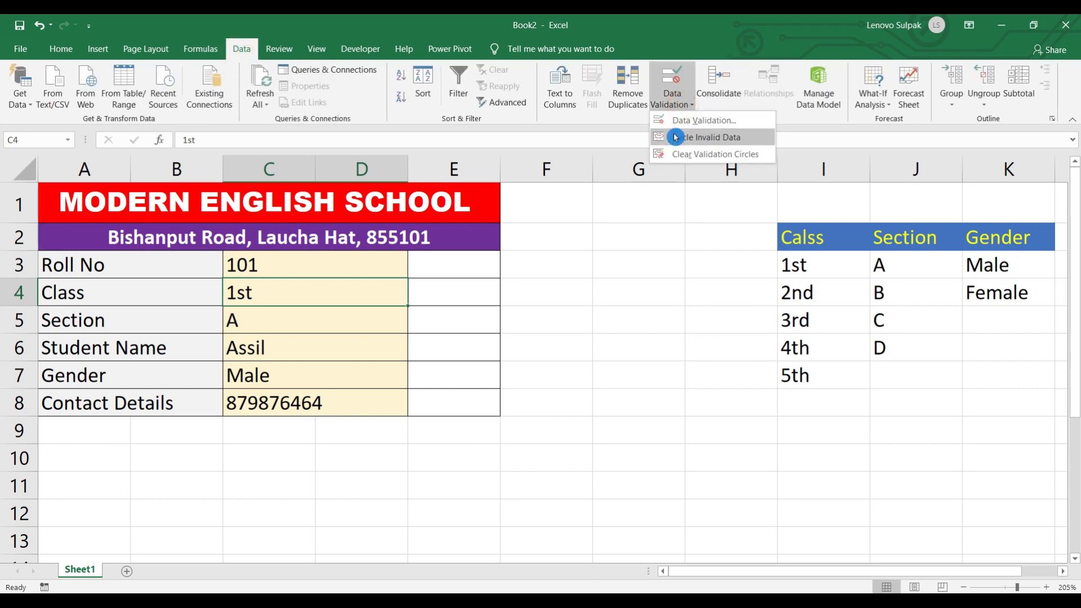
{"action": "left_click", "coordinate": [705, 124]}
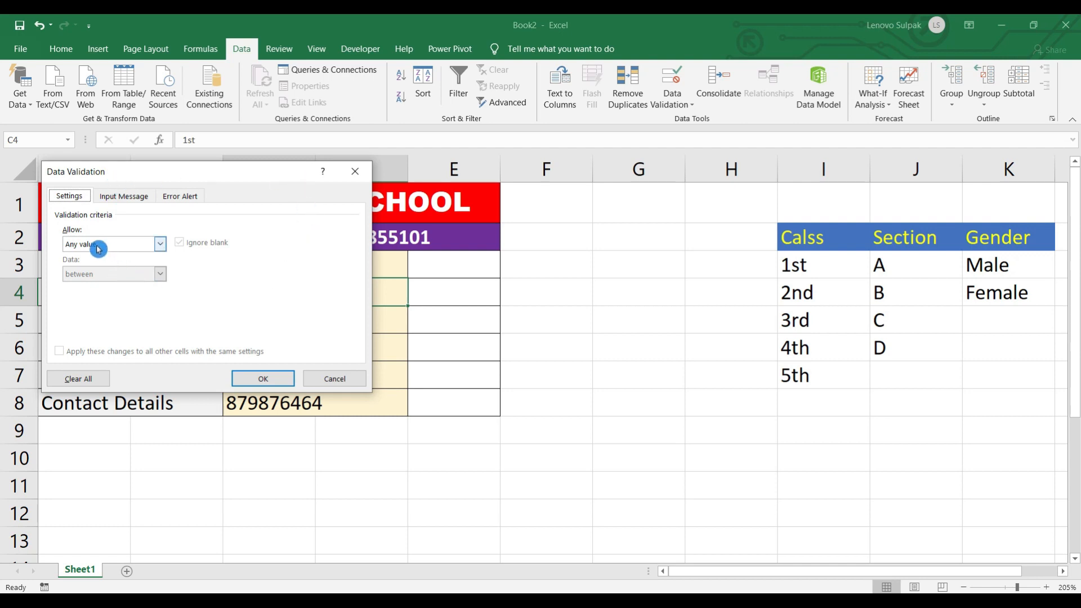
{"action": "left_click", "coordinate": [162, 244]}
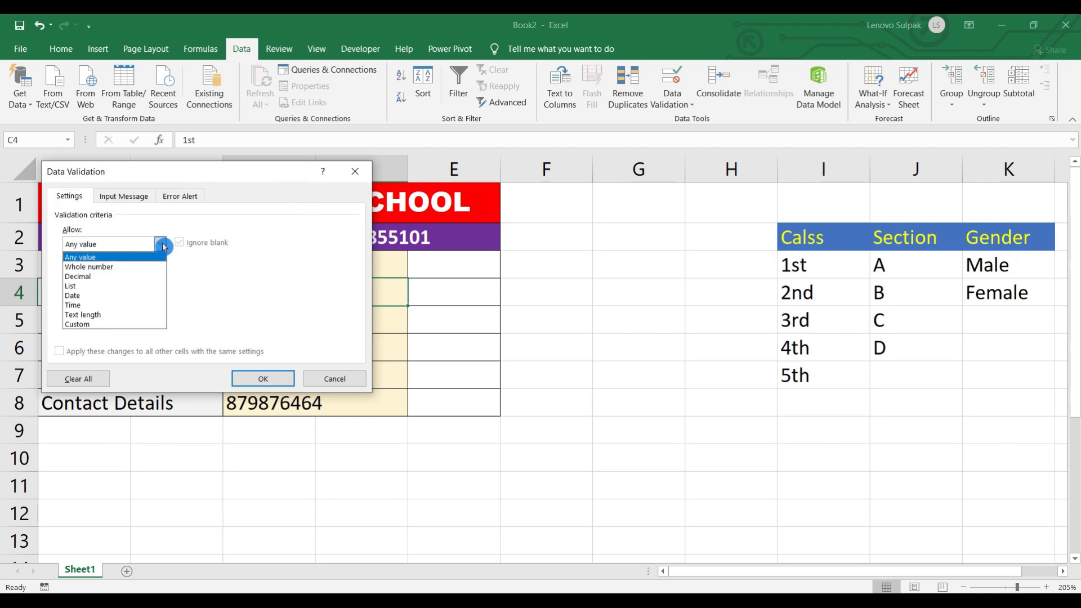
{"action": "left_click", "coordinate": [141, 286]}
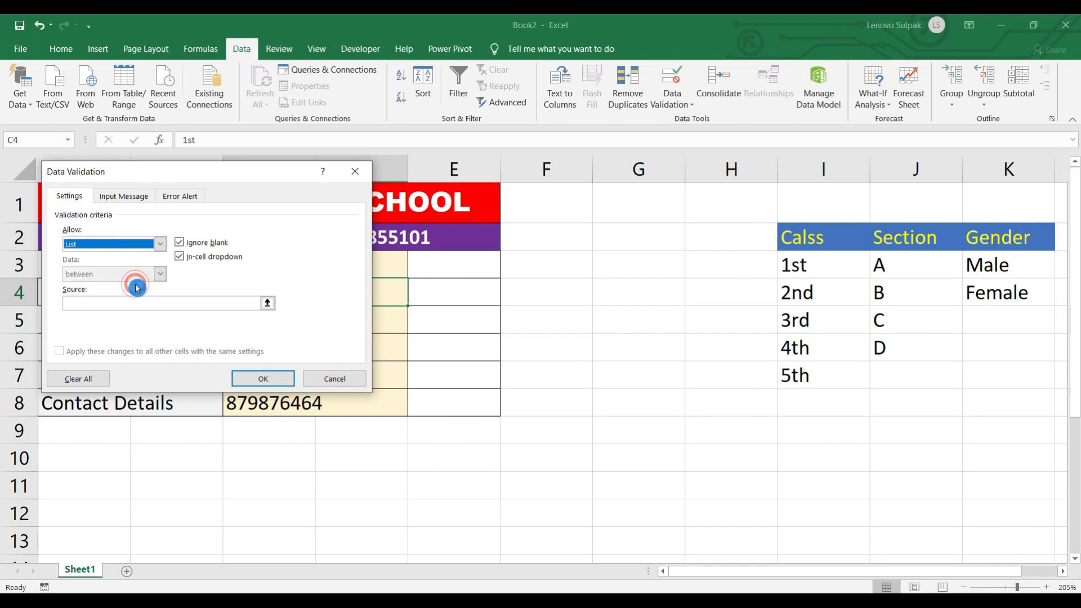
{"action": "left_click", "coordinate": [110, 303]}
{"action": "left_click_drag", "start_coordinate": [822, 272], "coordinate": [822, 376]}
{"action": "left_click", "coordinate": [262, 378]}
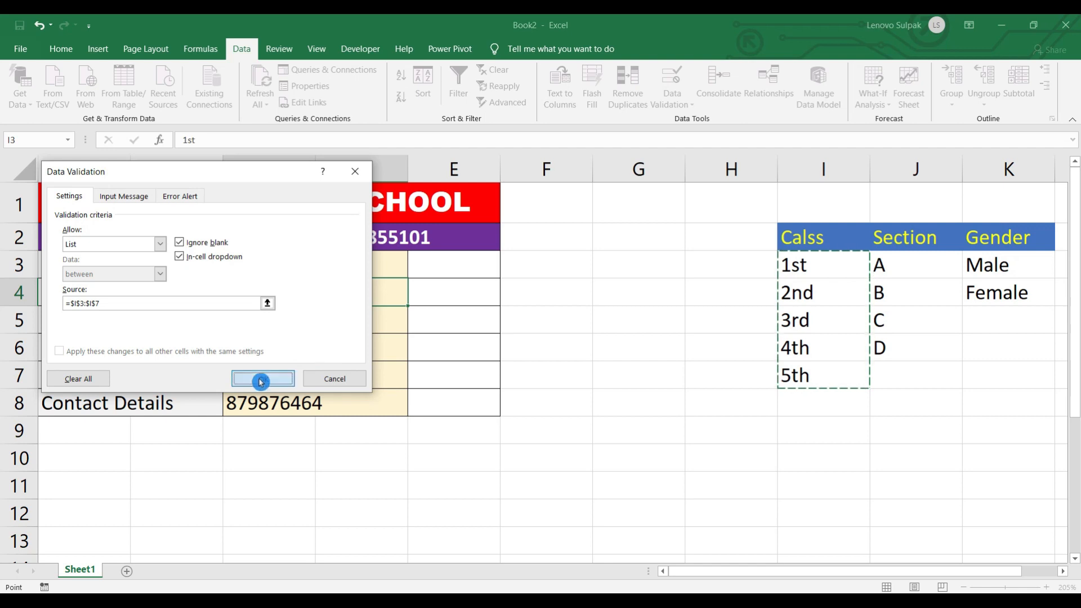
- Test C4's new class dropdown, leaving 1st selected
{"action": "left_click", "coordinate": [413, 303]}
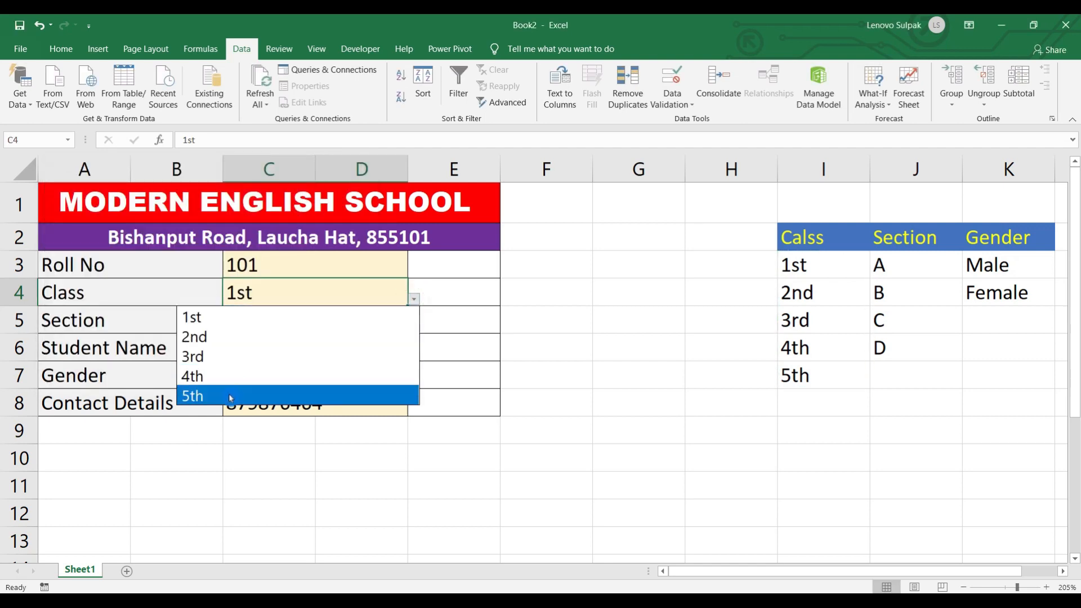
{"action": "left_click", "coordinate": [271, 477]}
{"action": "left_click", "coordinate": [278, 321]}
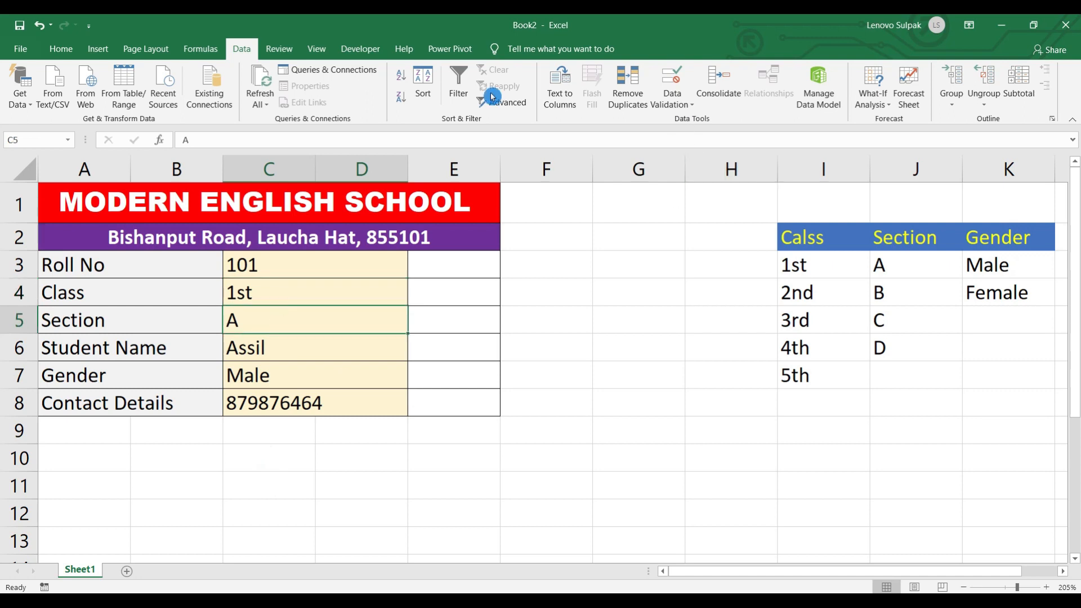
{"action": "left_click", "coordinate": [690, 104]}
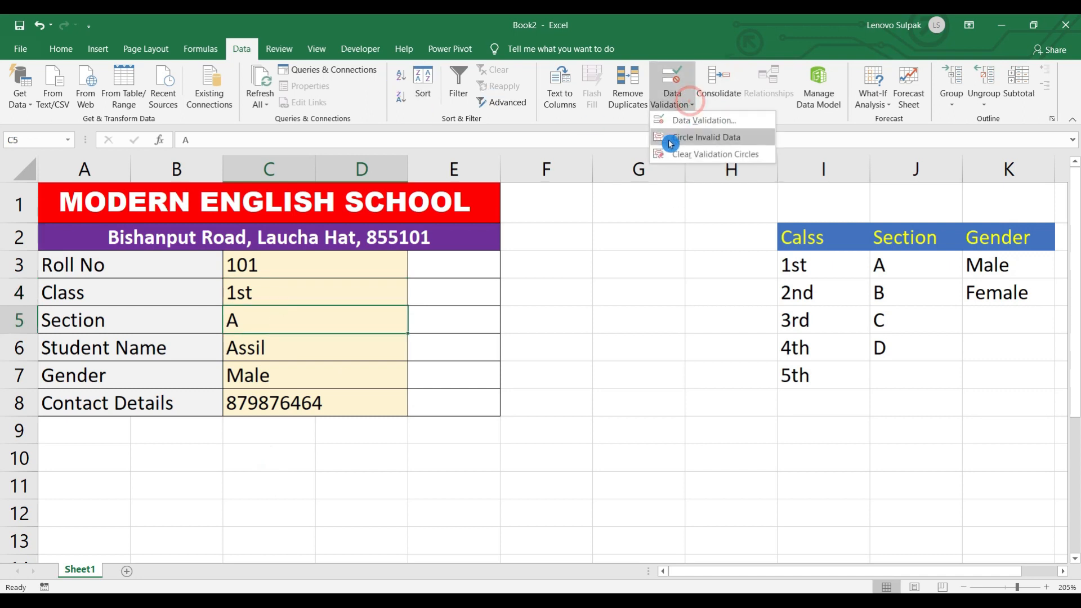
- Restrict C5 to a list from $J$3:$J$6 and test its A–D dropdown
{"action": "left_click", "coordinate": [692, 121]}
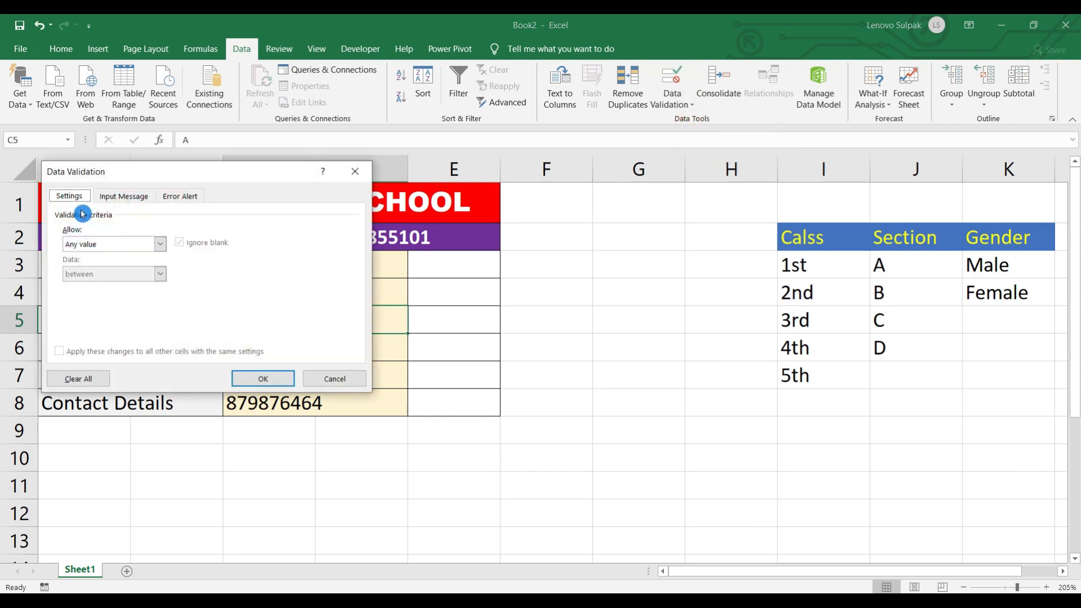
{"action": "left_click", "coordinate": [158, 244]}
{"action": "left_click", "coordinate": [95, 286]}
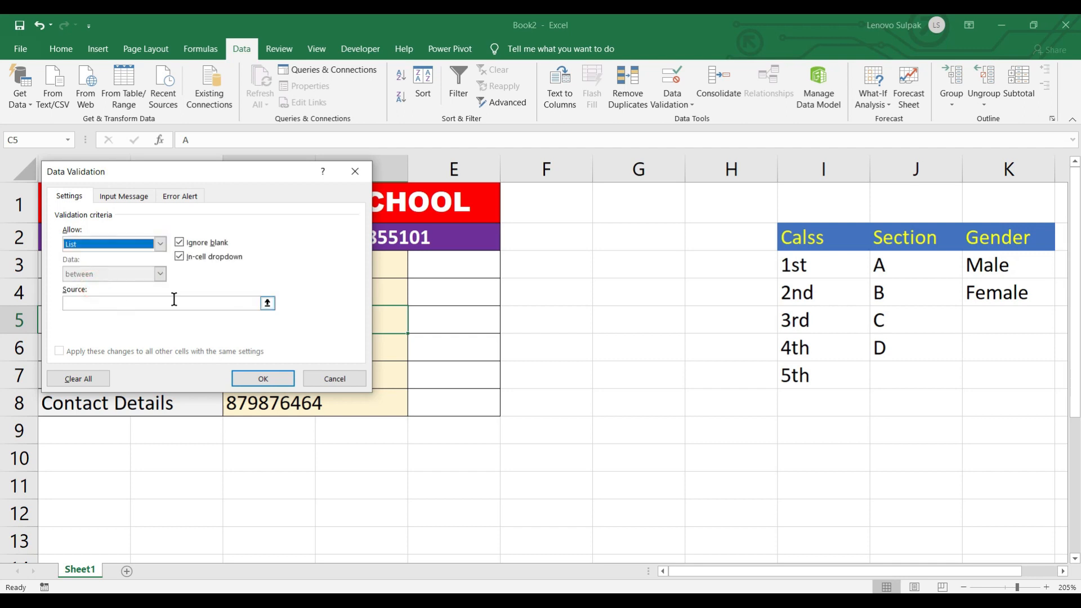
{"action": "left_click", "coordinate": [144, 303]}
{"action": "left_click_drag", "start_coordinate": [895, 259], "coordinate": [894, 350]}
{"action": "left_click", "coordinate": [265, 381]}
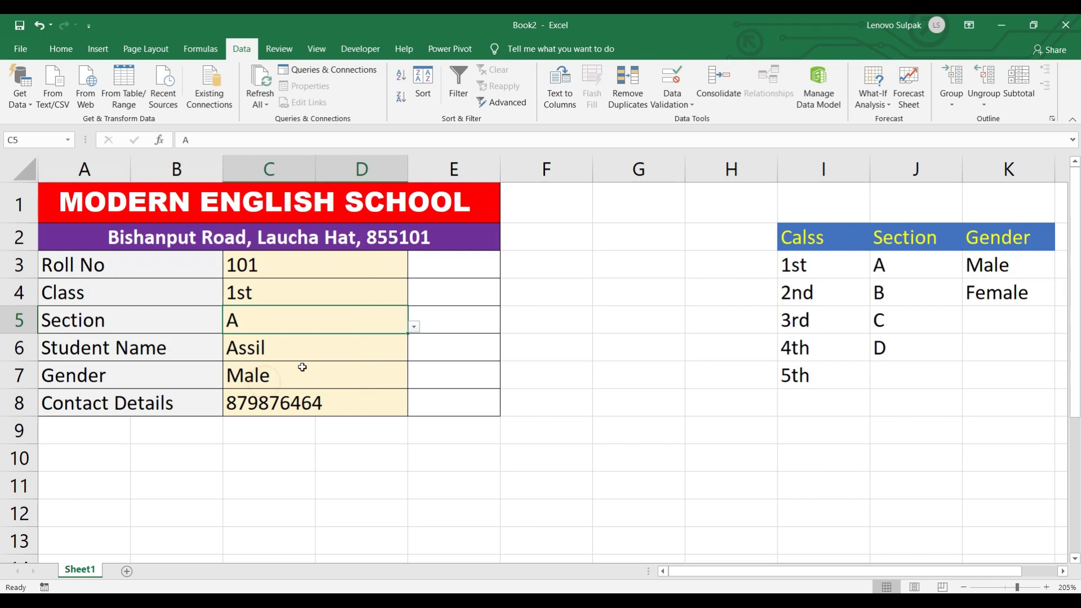
{"action": "left_click", "coordinate": [414, 326]}
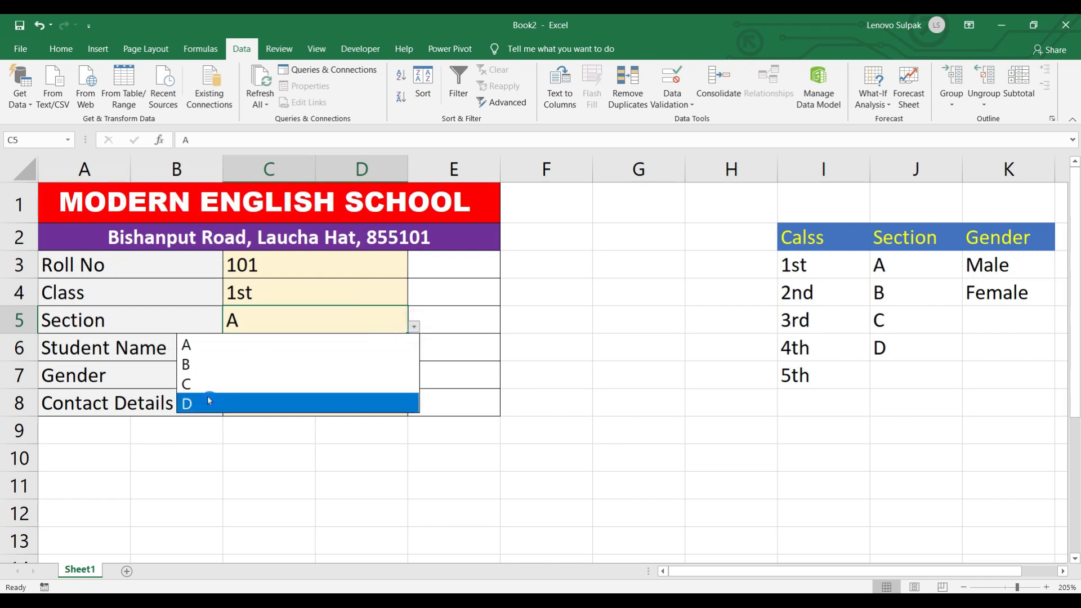
{"action": "left_click", "coordinate": [286, 435]}
{"action": "left_click", "coordinate": [297, 379]}
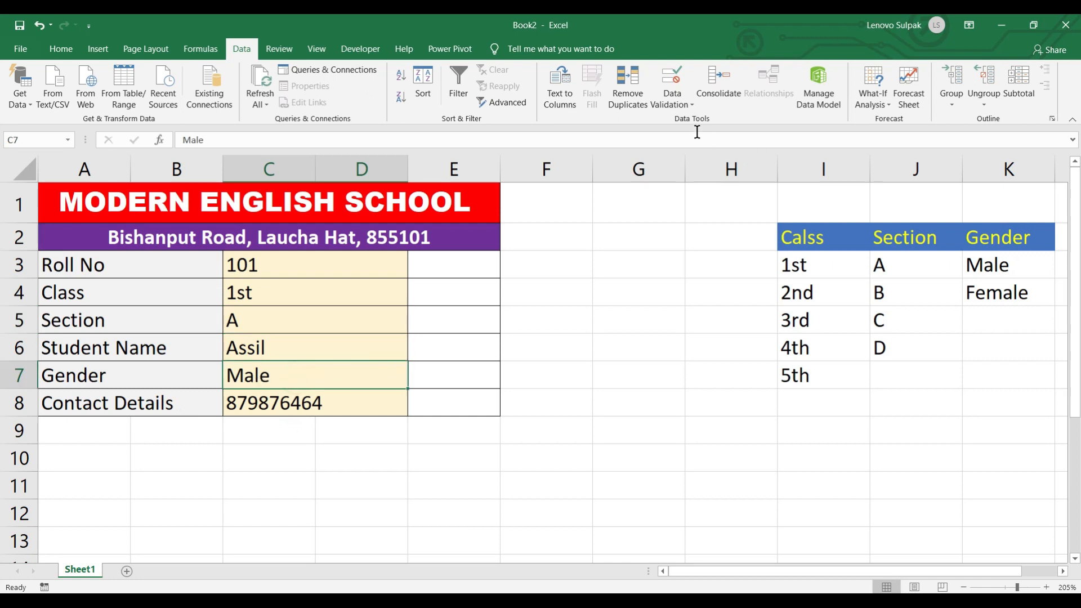
- Give C7 list validation sourced from the Male and Female cells $K$3:$K$4
{"action": "left_click", "coordinate": [676, 104]}
{"action": "left_click", "coordinate": [697, 129]}
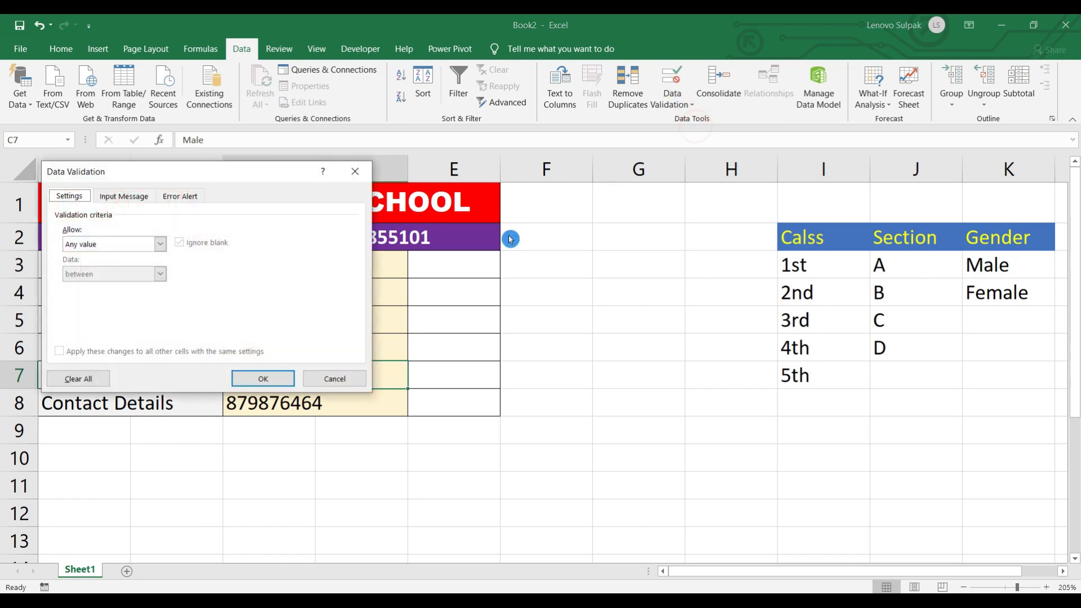
{"action": "left_click", "coordinate": [152, 246]}
{"action": "left_click", "coordinate": [111, 284]}
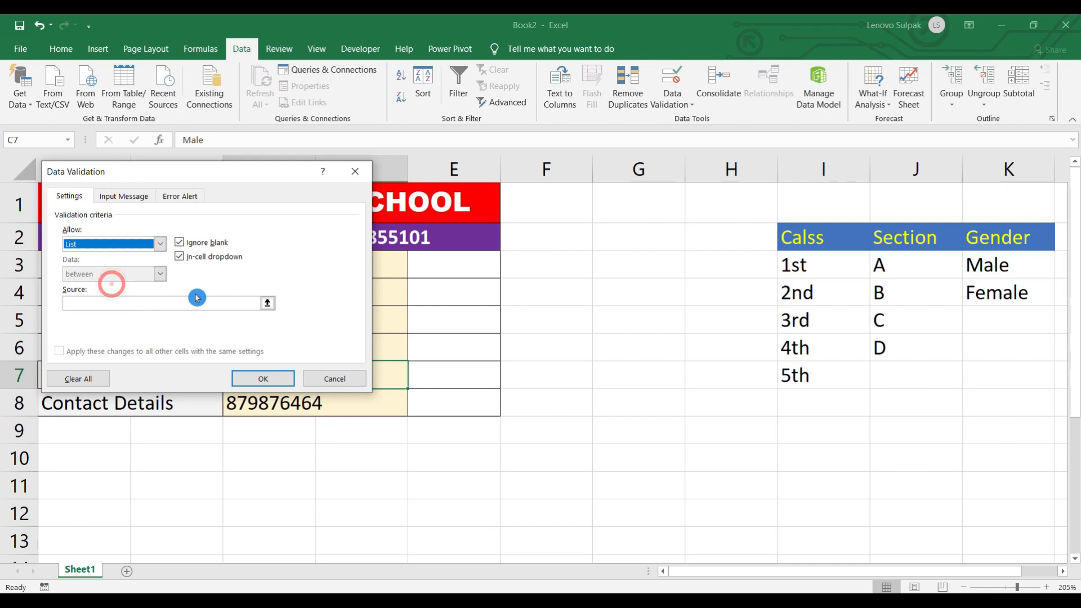
{"action": "left_click", "coordinate": [164, 301]}
{"action": "left_click_drag", "start_coordinate": [988, 263], "coordinate": [993, 293]}
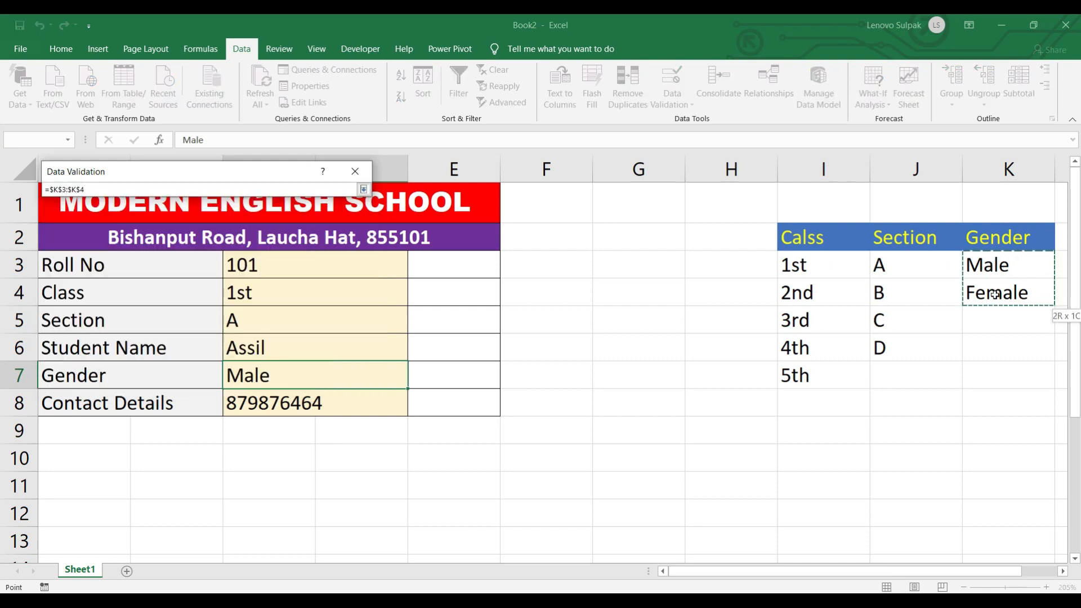
{"action": "left_click", "coordinate": [262, 378]}
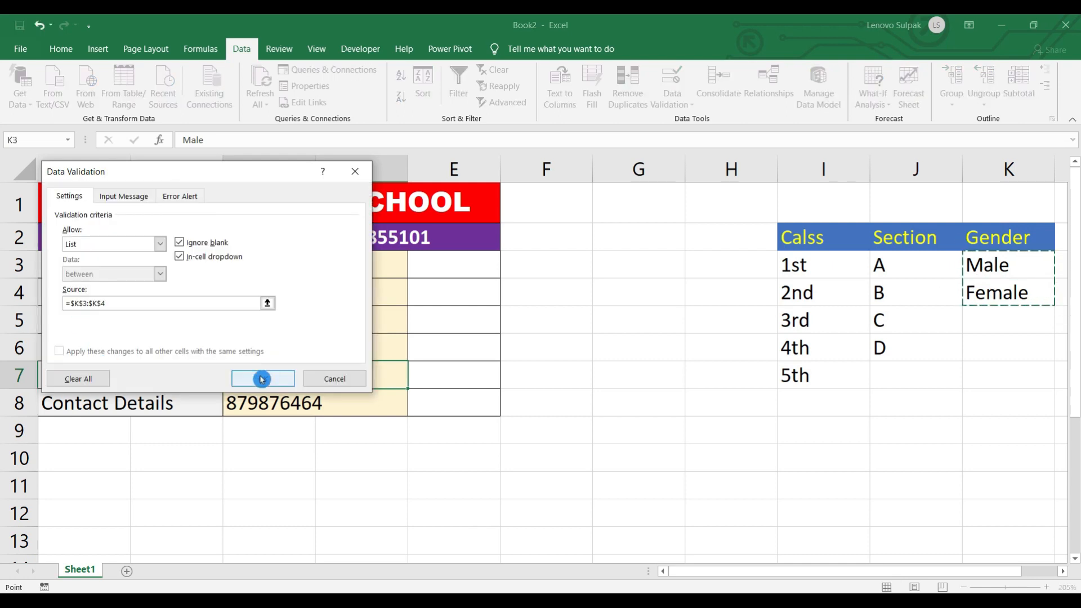
- Select the status cells E3:E8 beside the form values
{"action": "left_click", "coordinate": [354, 407]}
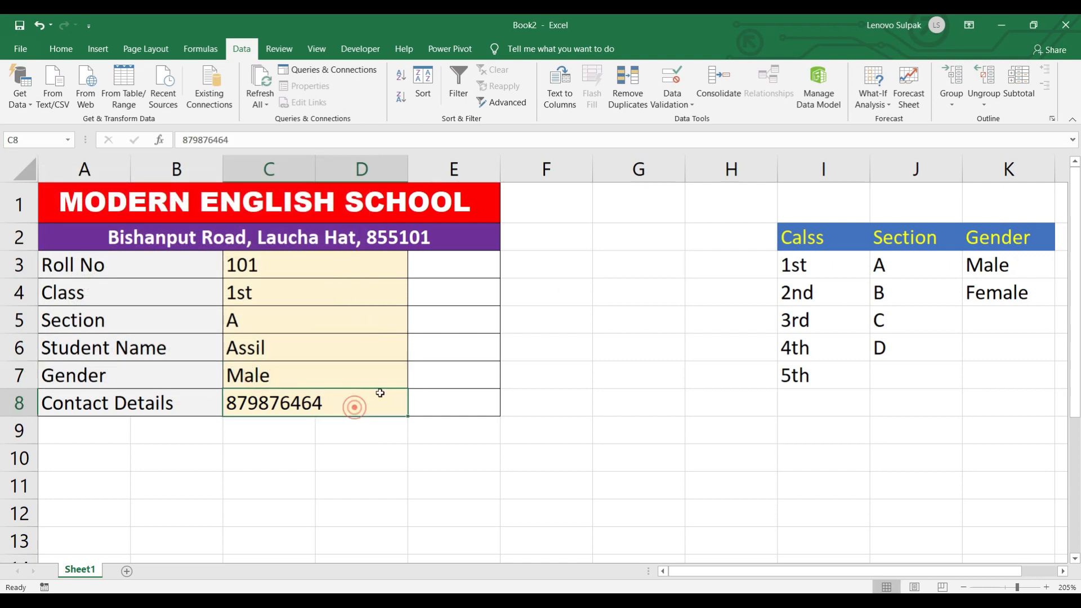
{"action": "left_click", "coordinate": [434, 366]}
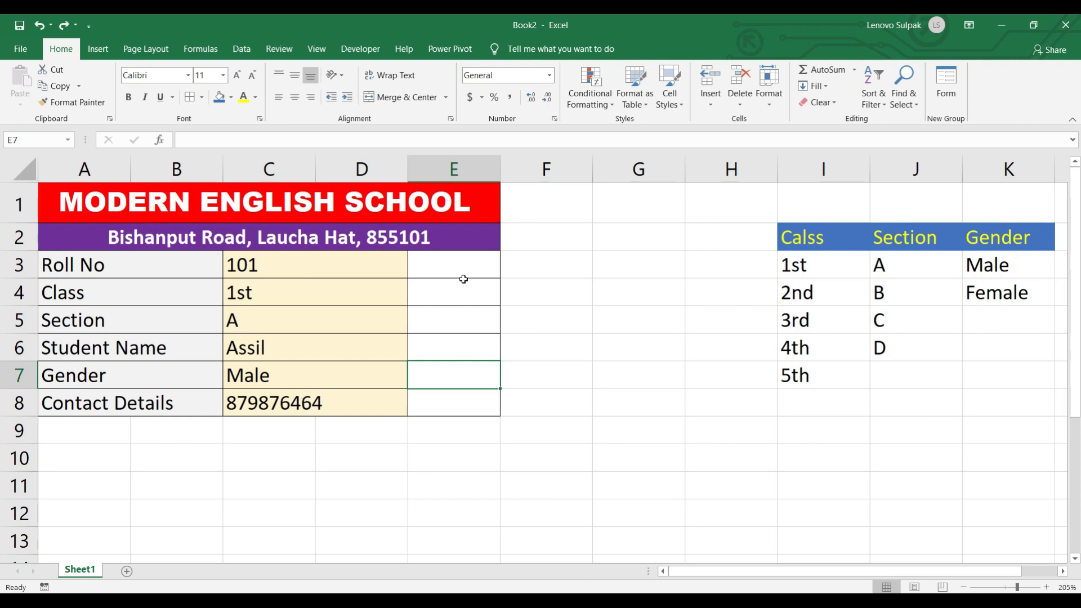
{"action": "left_click_drag", "start_coordinate": [463, 265], "coordinate": [468, 404]}
{"action": "left_click", "coordinate": [334, 270]}
{"action": "left_click_drag", "start_coordinate": [448, 269], "coordinate": [452, 390]}
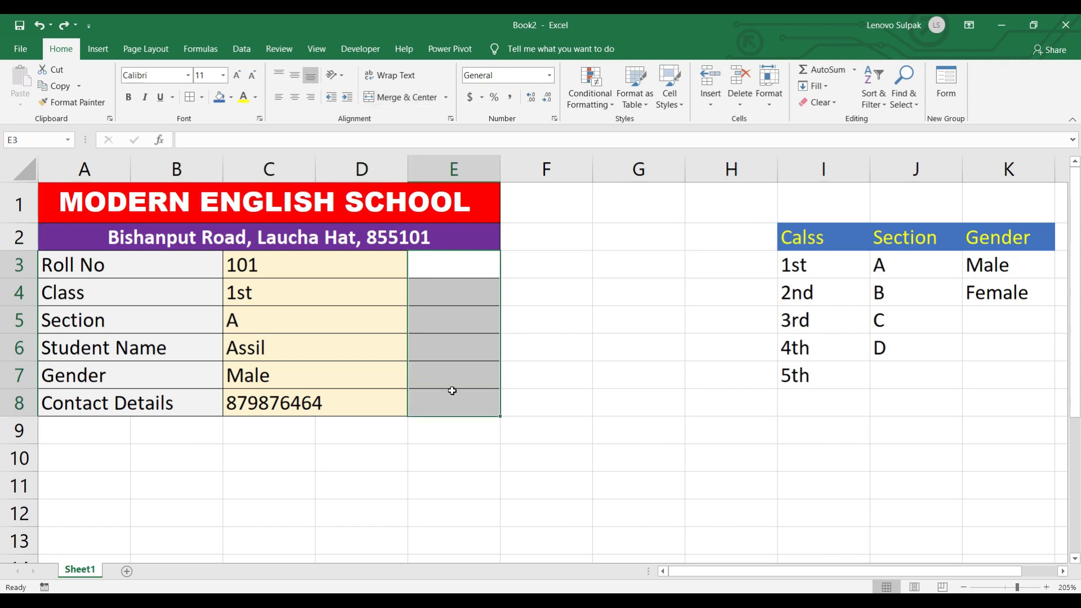
- In the Database Software workbook, choose 2nd from the Class dropdown, then return to Book2
{"action": "mouse_move", "coordinate": [321, 590]}
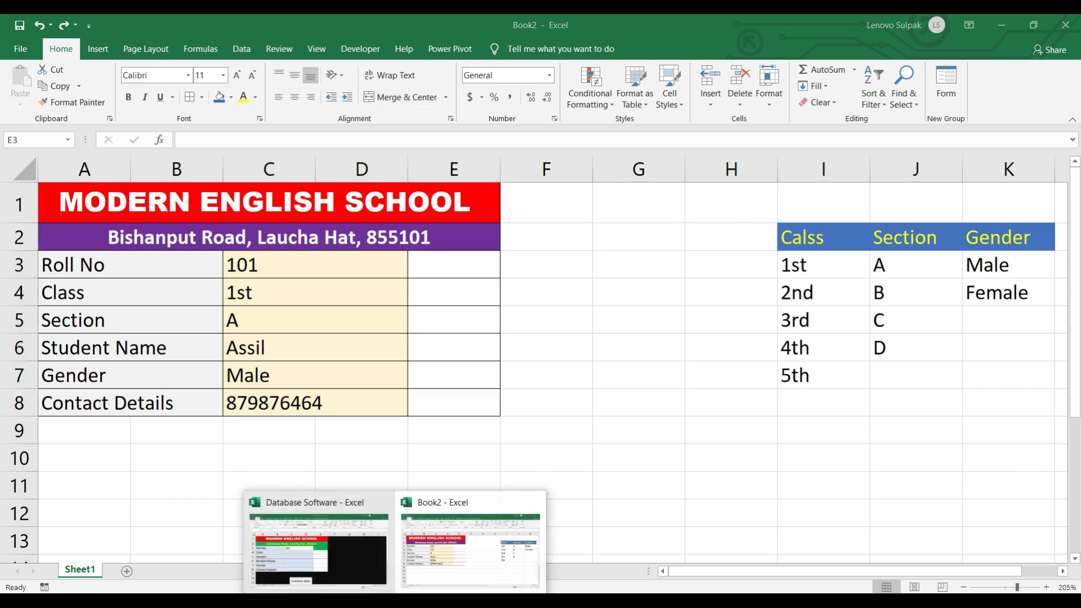
{"action": "left_click", "coordinate": [329, 565]}
{"action": "left_click", "coordinate": [400, 309]}
{"action": "left_click", "coordinate": [500, 323]}
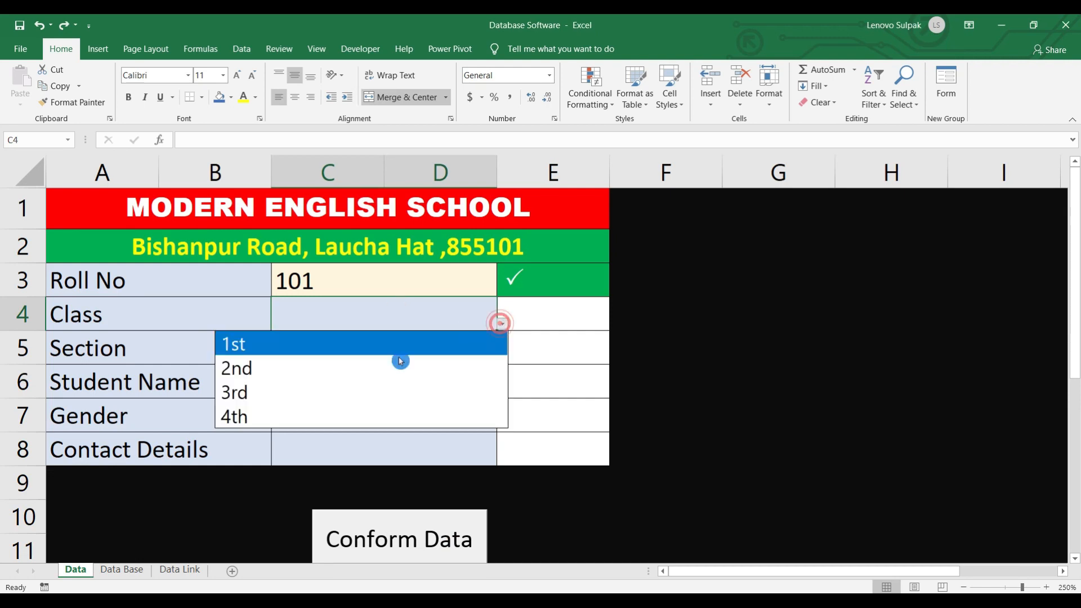
{"action": "left_click", "coordinate": [314, 373]}
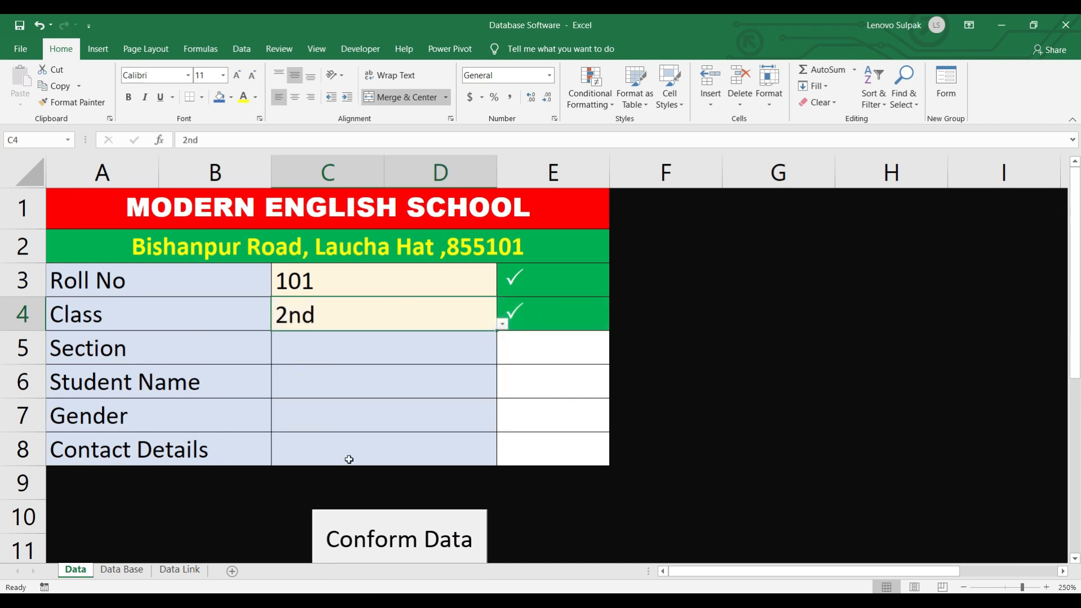
{"action": "mouse_move", "coordinate": [396, 600]}
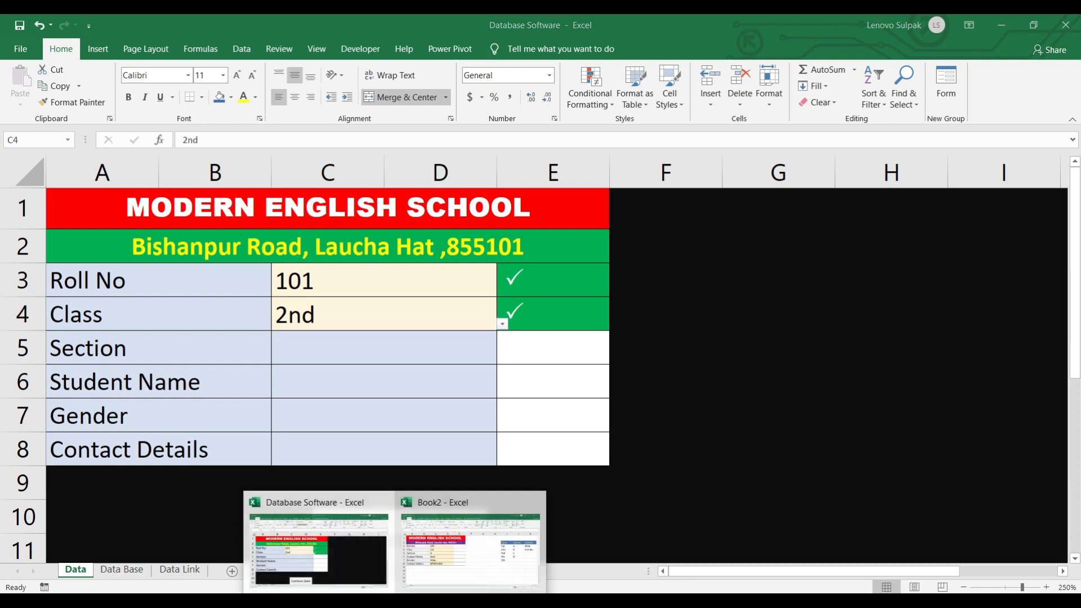
{"action": "left_click", "coordinate": [465, 563]}
{"action": "left_click", "coordinate": [453, 268]}
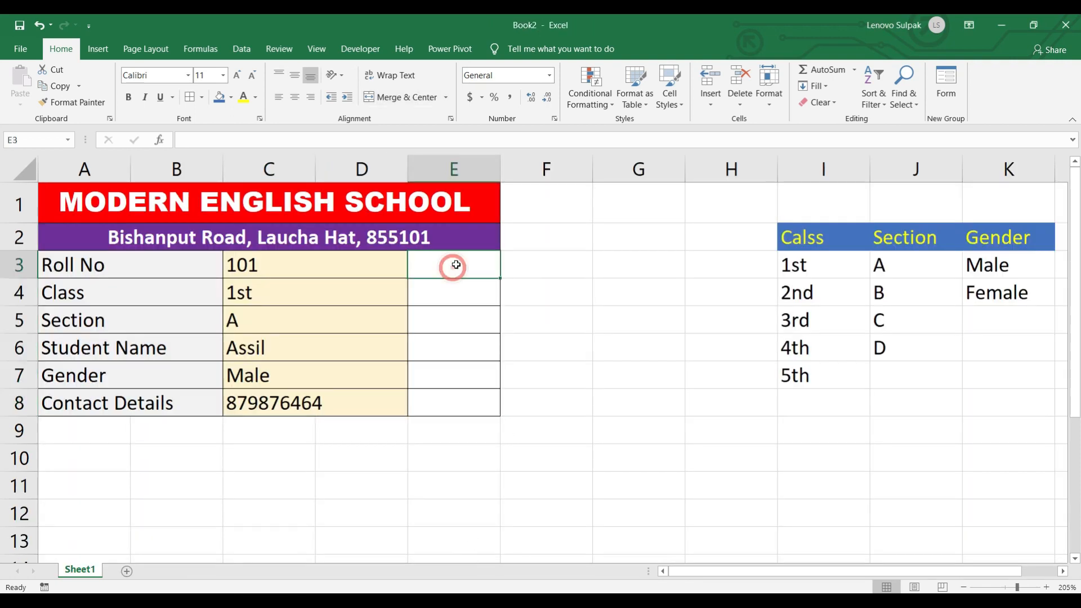
- Enter =IF(C3=""," ","P") in E3 so it shows P when Roll No is filled
{"action": "left_click_drag", "start_coordinate": [453, 266], "coordinate": [454, 363]}
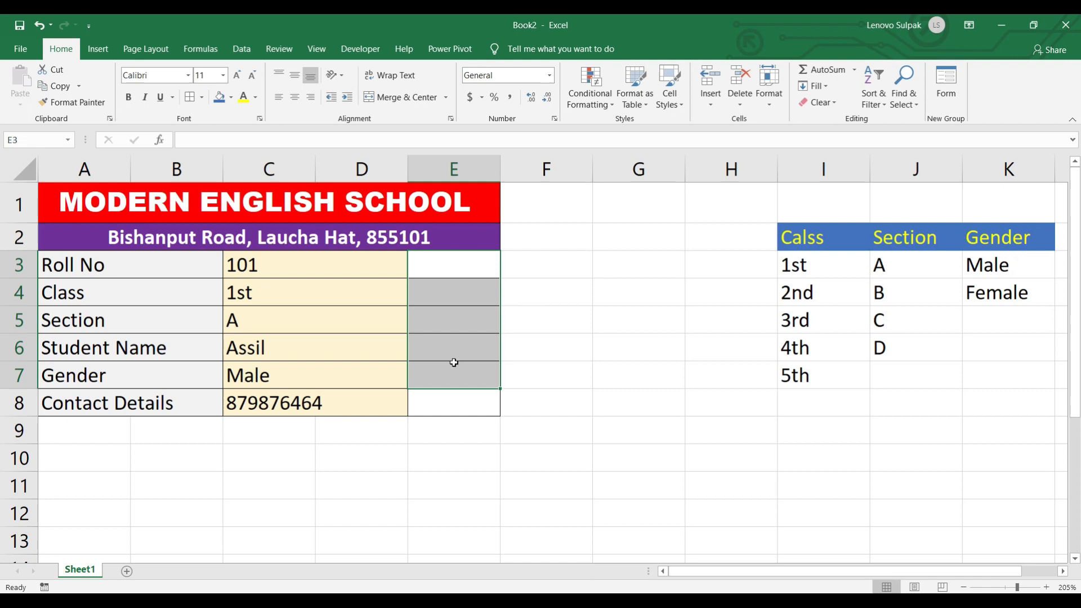
{"action": "left_click", "coordinate": [454, 265]}
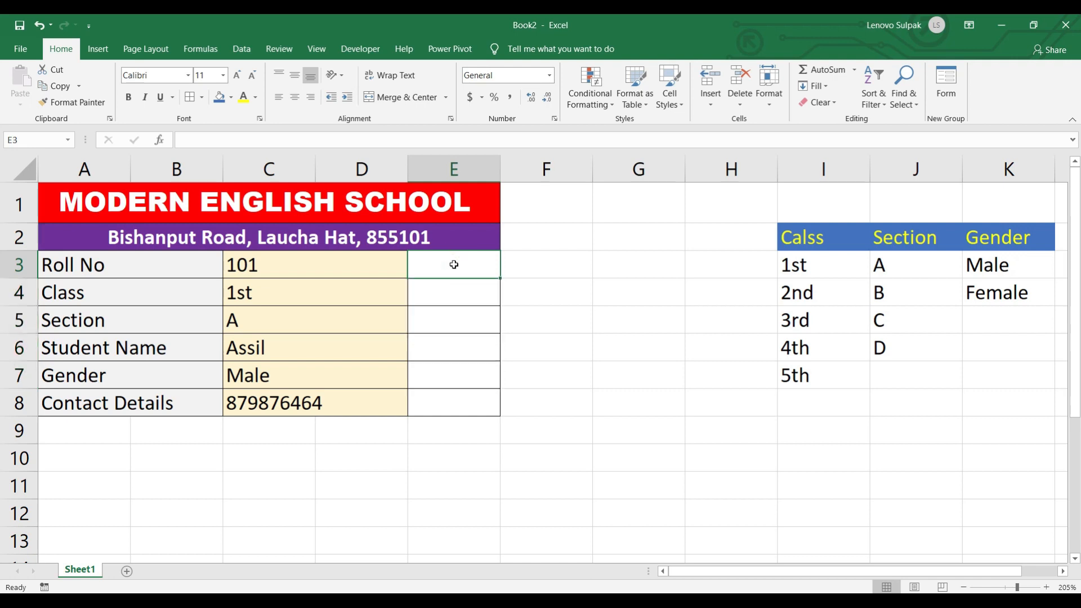
{"action": "type", "text": "=id"}
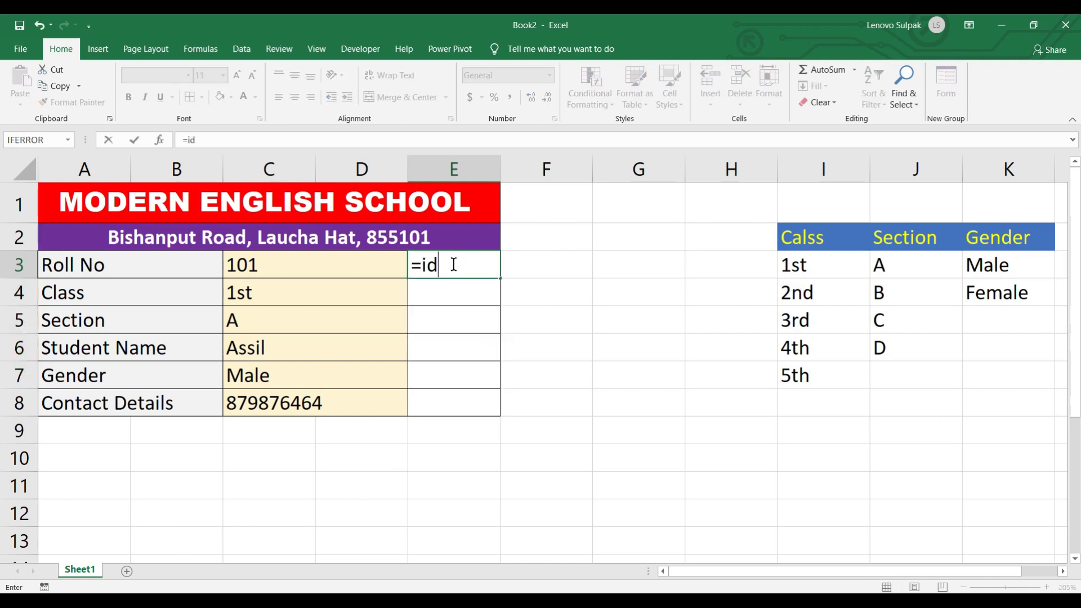
{"action": "key", "text": "BackSpace"}
{"action": "type", "text": "f"}
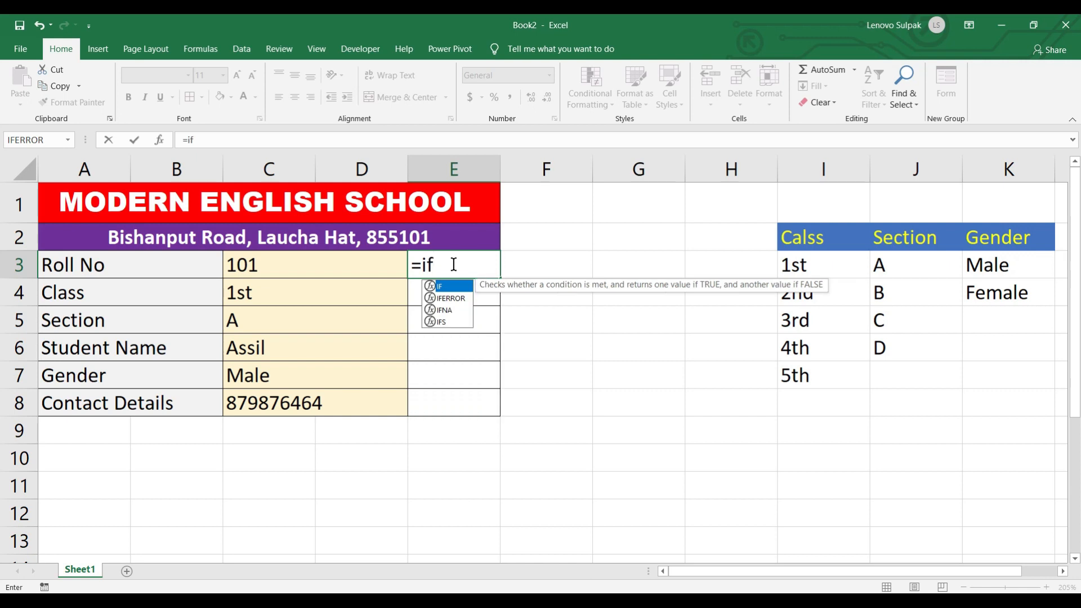
{"action": "type", "text": "("}
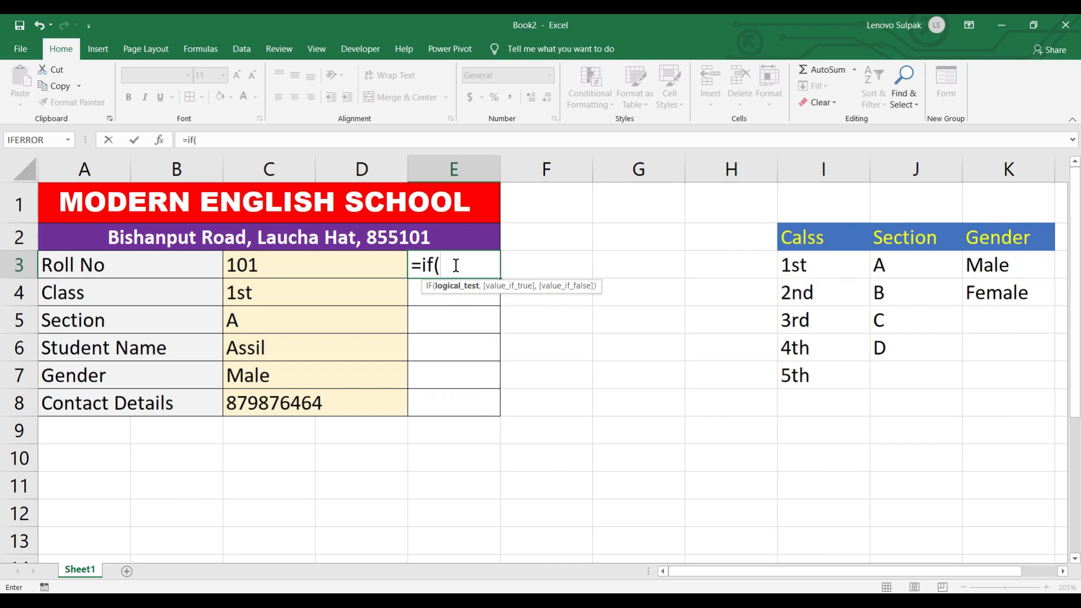
{"action": "left_click", "coordinate": [260, 268]}
{"action": "type", "text": "="}
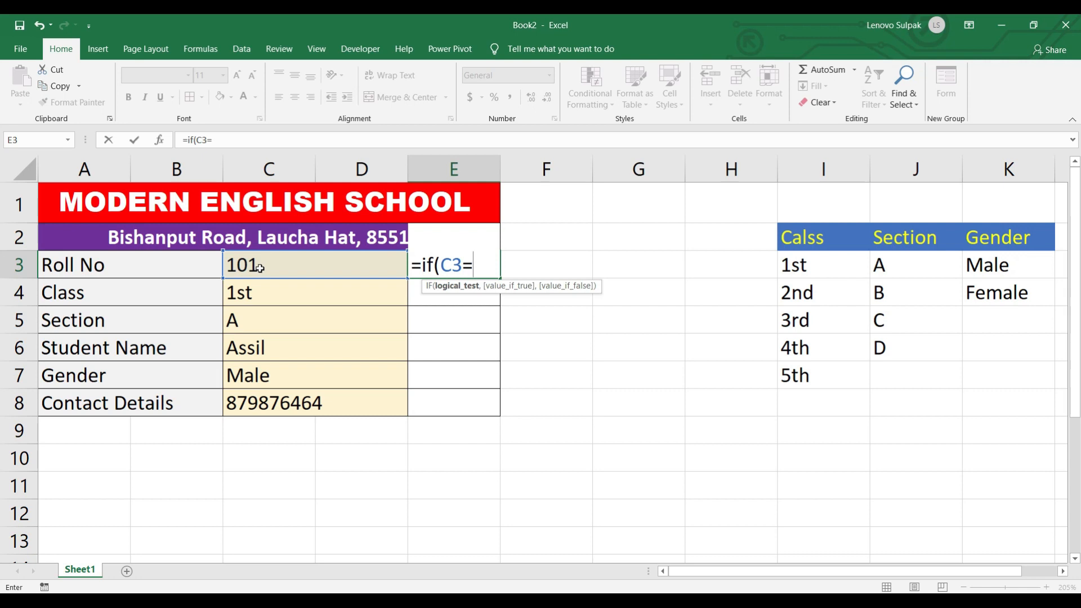
{"action": "type", "text": "\"\","}
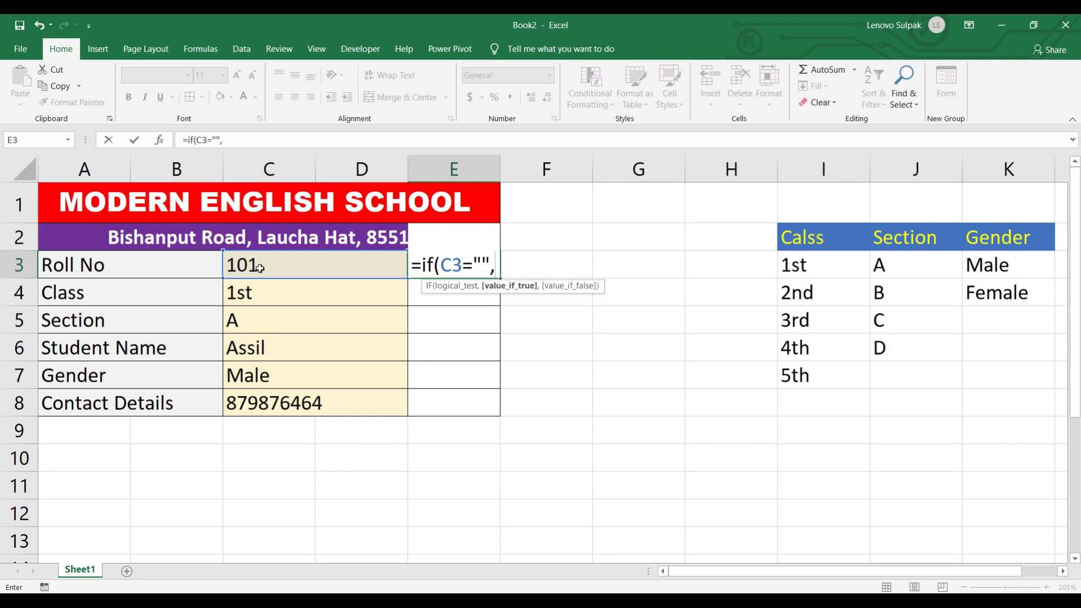
{"action": "type", "text": "\" \",\"P\""}
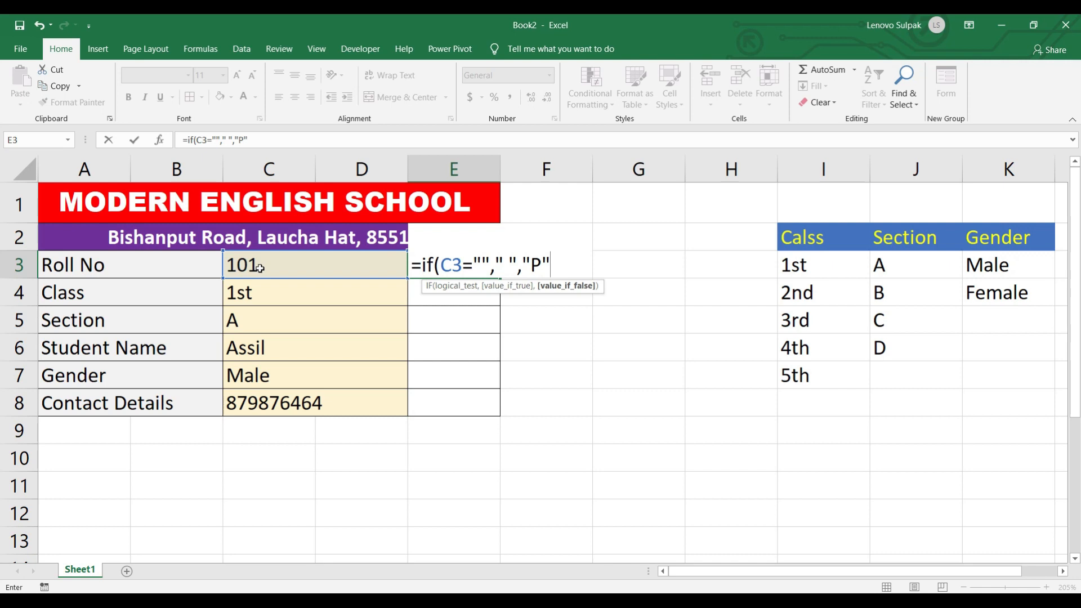
{"action": "type", "text": ")"}
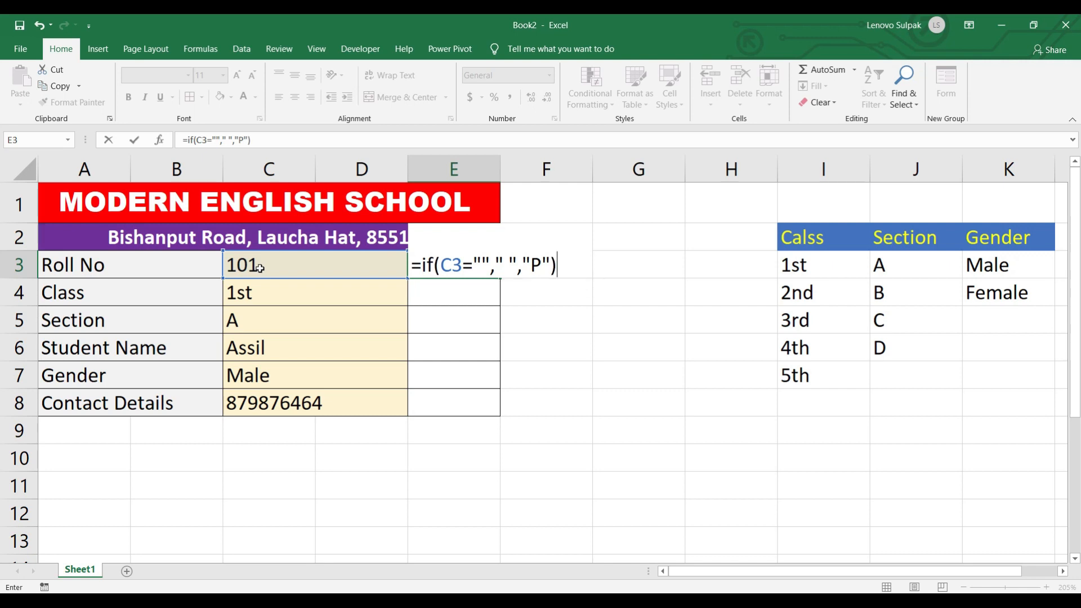
{"action": "key", "text": "Return"}
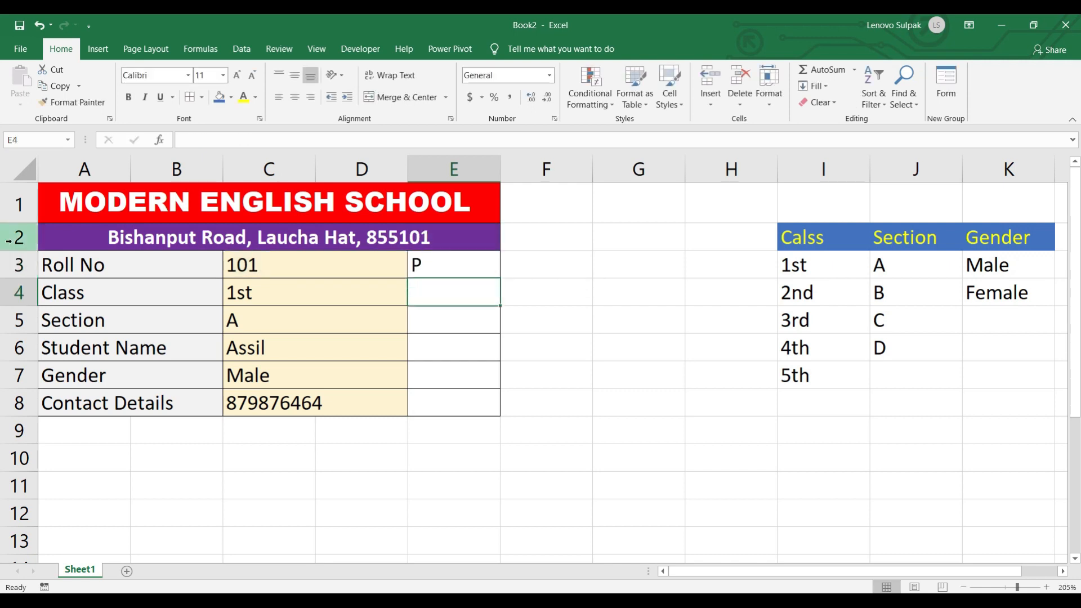
{"action": "left_click", "coordinate": [436, 275]}
- Fill the status formula from E3 down to E8 and select E3:E8
{"action": "left_click_drag", "start_coordinate": [501, 280], "coordinate": [494, 411]}
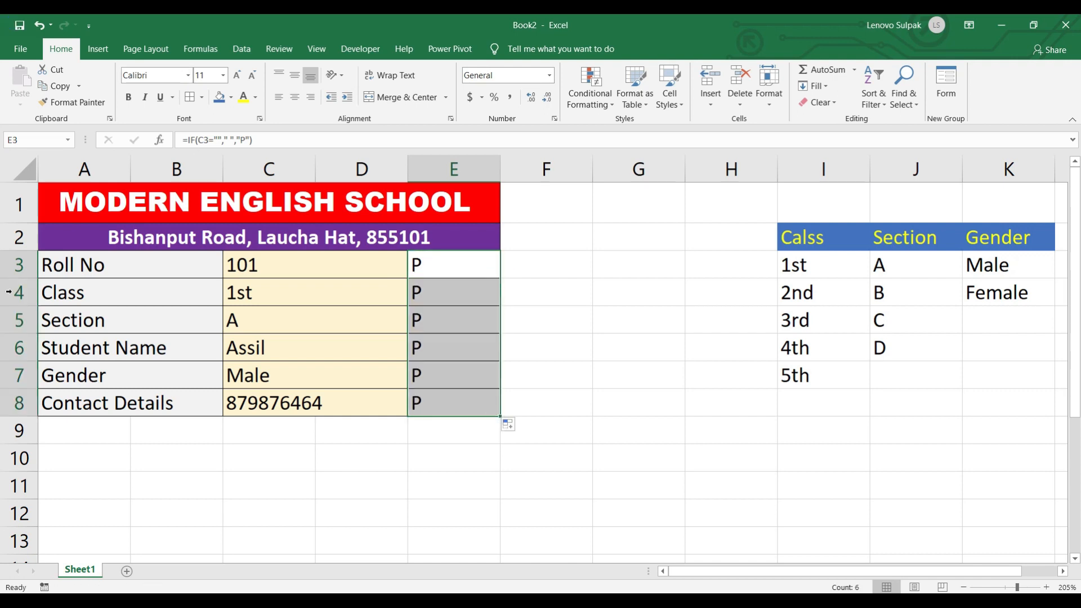
{"action": "left_click", "coordinate": [430, 312]}
{"action": "left_click_drag", "start_coordinate": [463, 261], "coordinate": [463, 403]}
- Set the status cells E3:E8 to the Wingdings 2 font so each shows a tick
{"action": "left_click", "coordinate": [191, 78]}
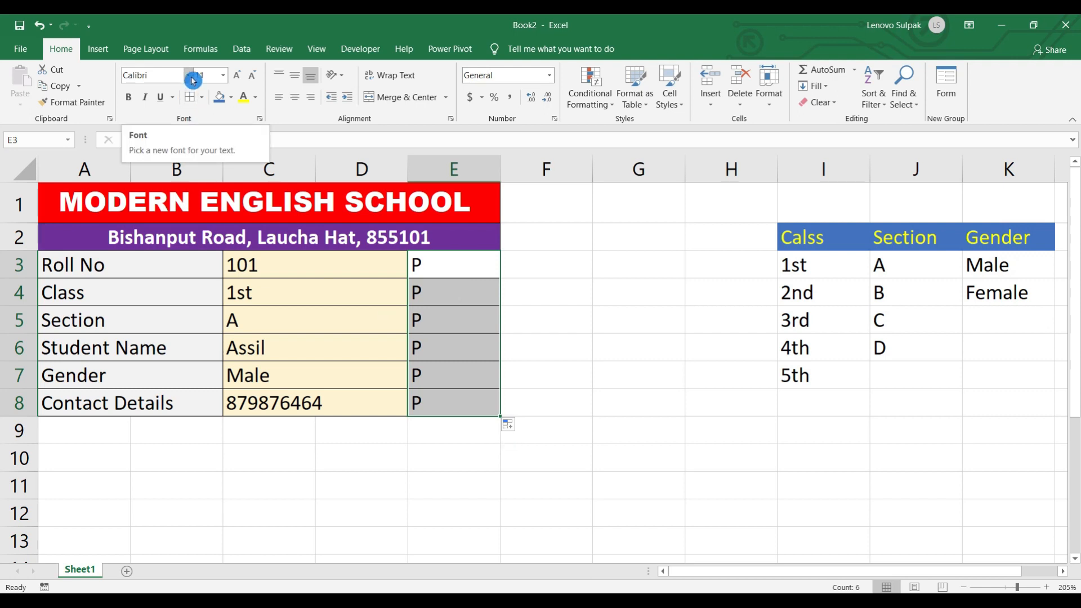
{"action": "left_click", "coordinate": [192, 78]}
{"action": "left_click_drag", "start_coordinate": [315, 107], "coordinate": [318, 425]}
{"action": "left_click", "coordinate": [181, 395]}
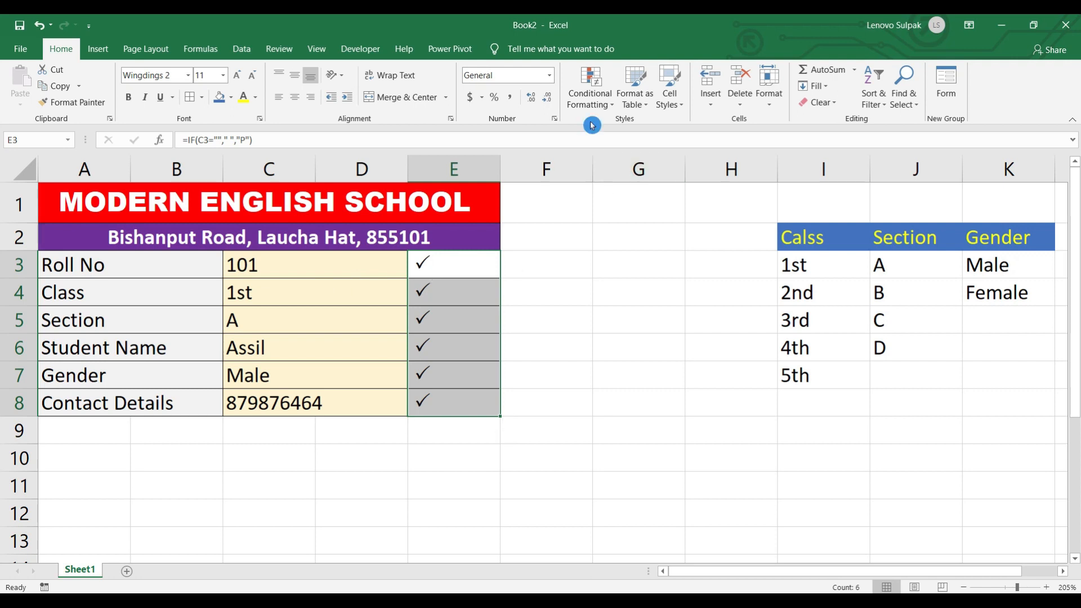
{"action": "left_click", "coordinate": [588, 90]}
- Add a No Blanks conditional formatting rule with white tick text and a green fill
{"action": "mouse_move", "coordinate": [634, 138]}
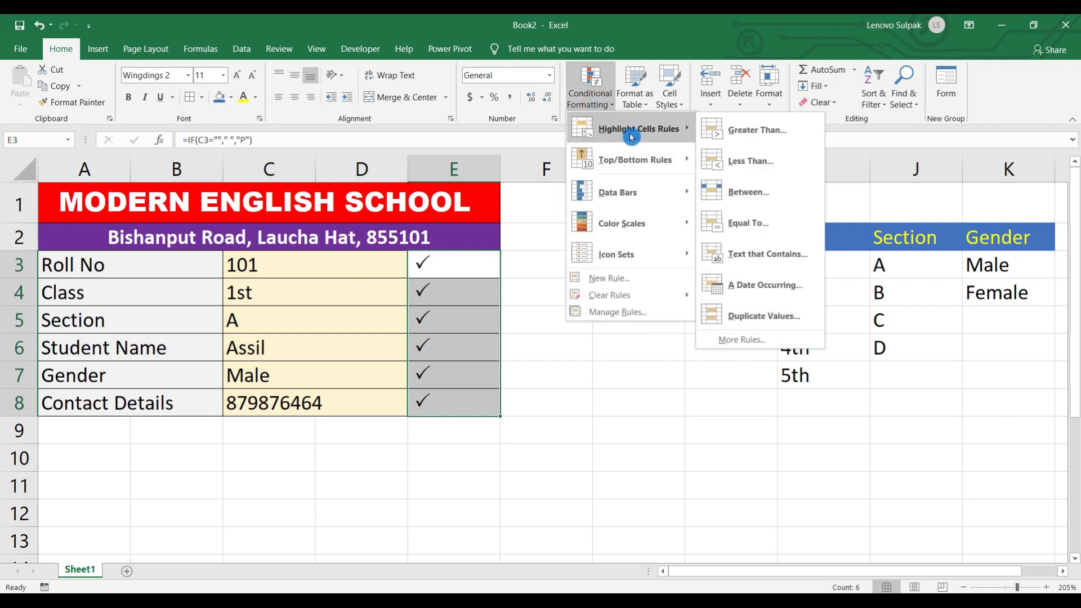
{"action": "left_click", "coordinate": [744, 340]}
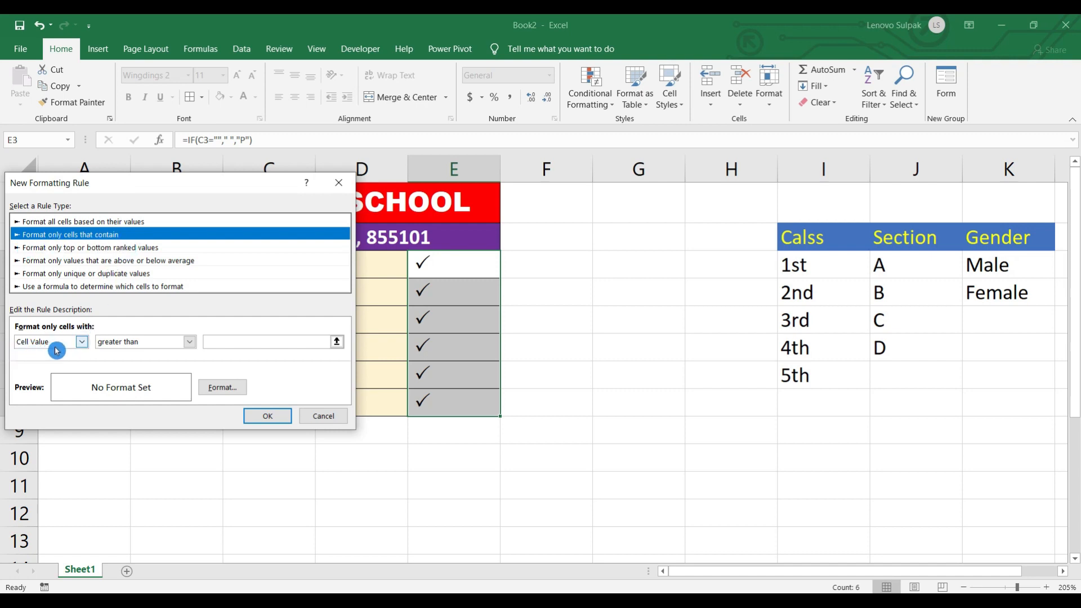
{"action": "left_click", "coordinate": [83, 343]}
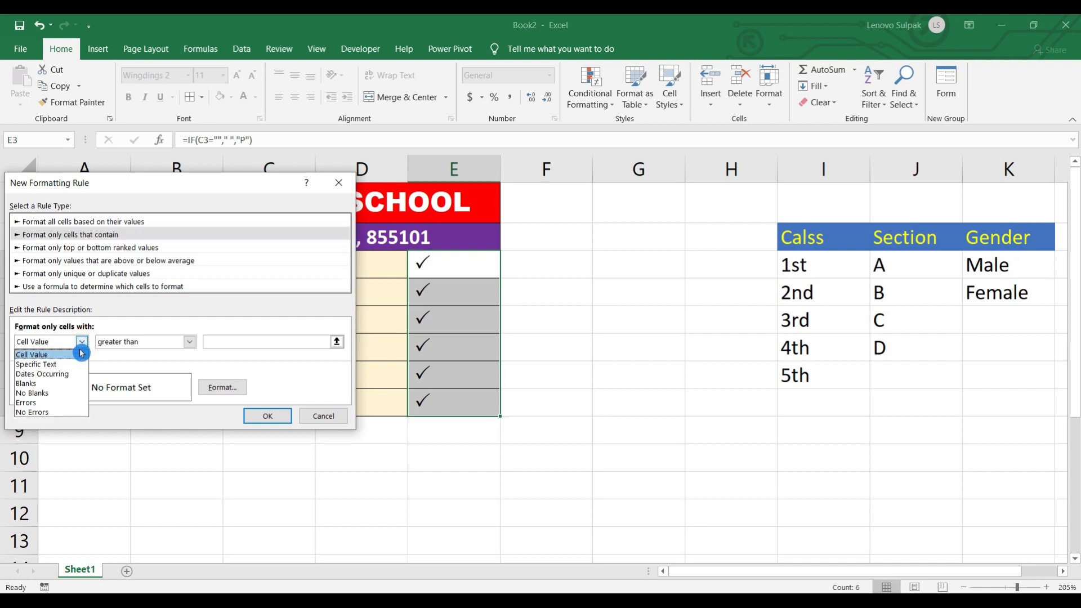
{"action": "left_click", "coordinate": [56, 392]}
{"action": "left_click", "coordinate": [228, 387]}
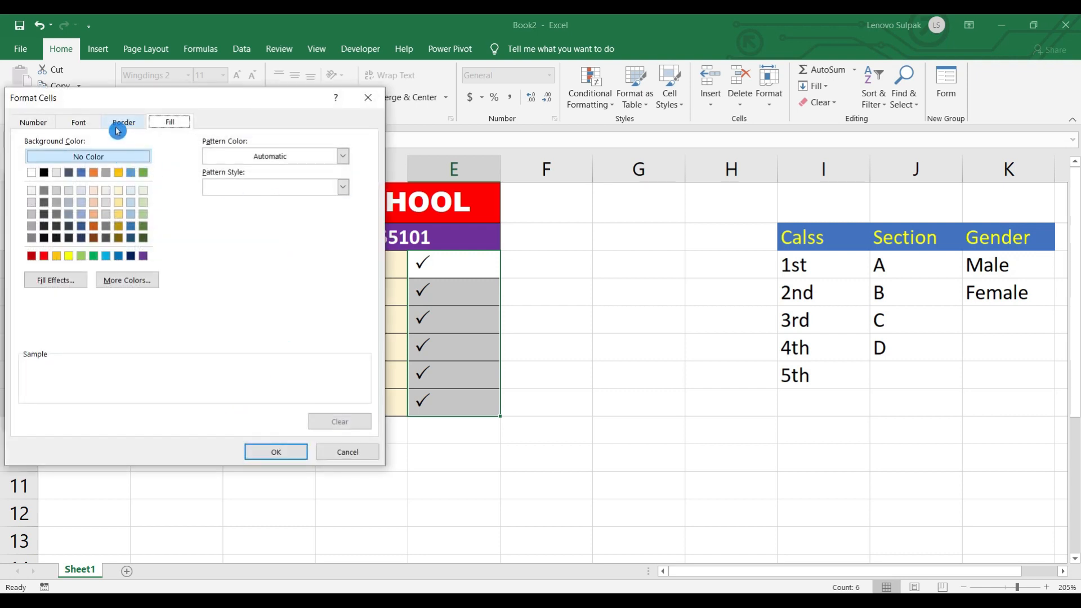
{"action": "left_click", "coordinate": [79, 121]}
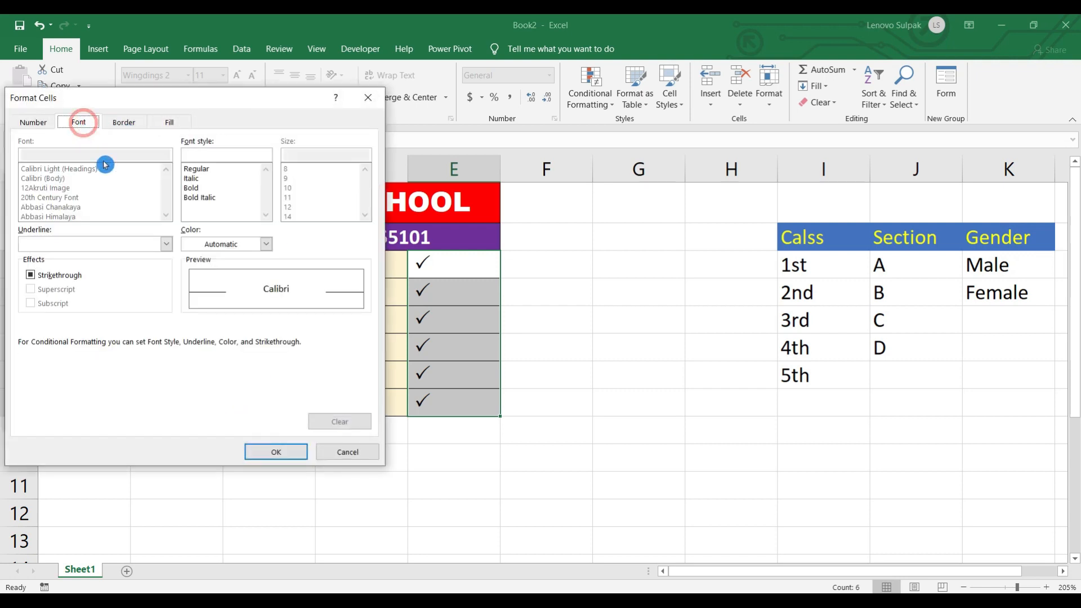
{"action": "left_click", "coordinate": [267, 246]}
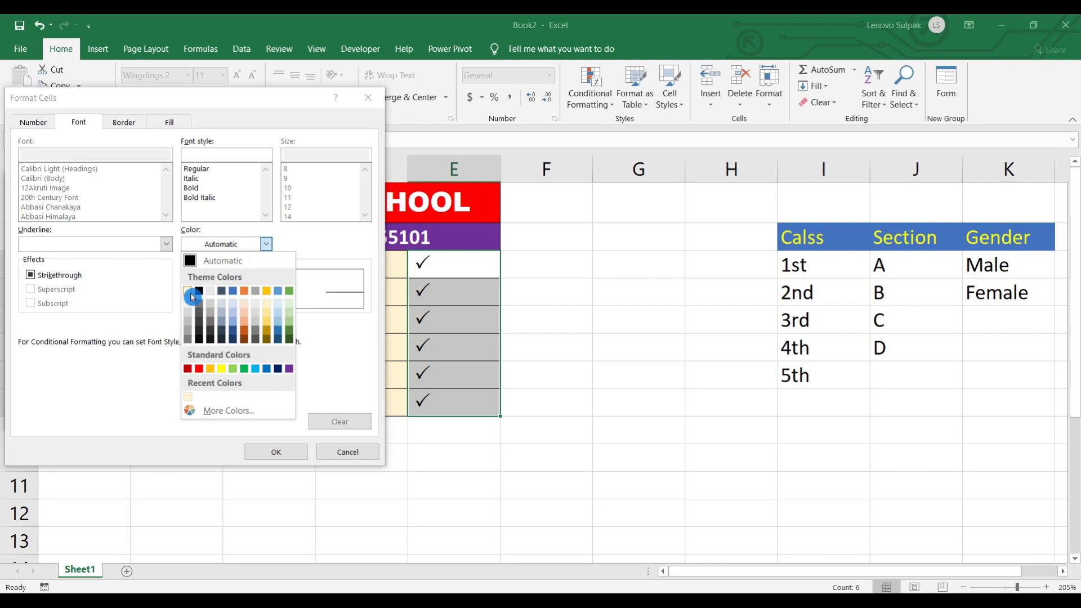
{"action": "left_click", "coordinate": [192, 296]}
{"action": "left_click", "coordinate": [169, 122]}
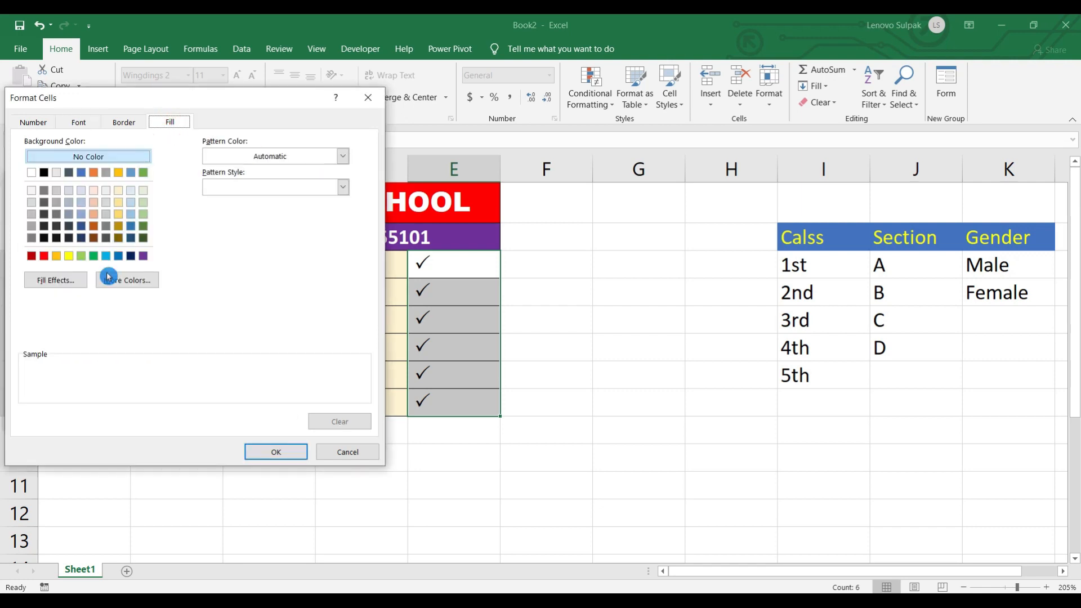
{"action": "left_click", "coordinate": [93, 255]}
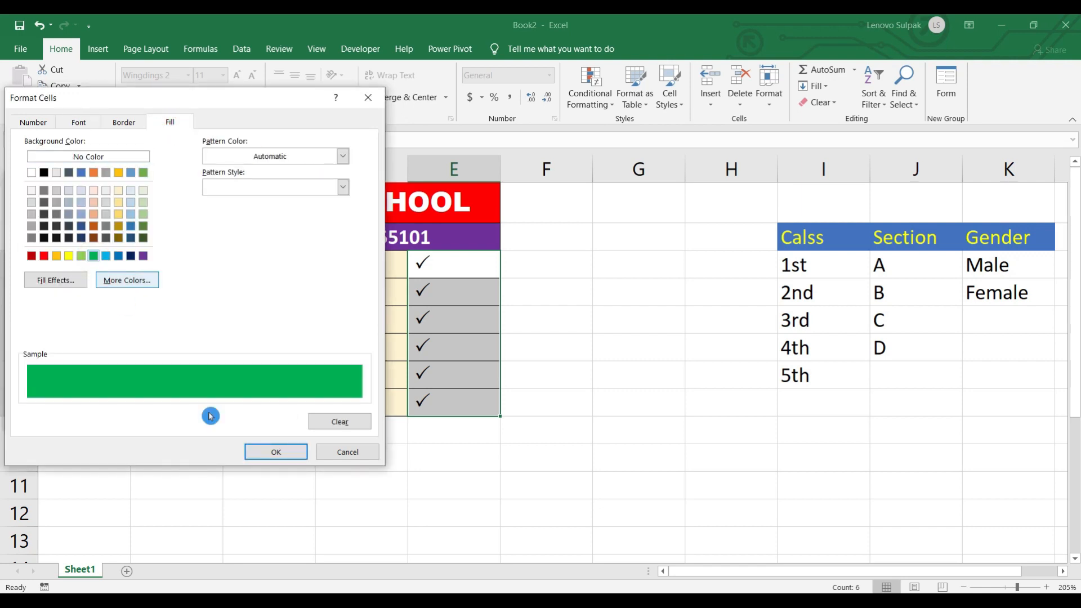
{"action": "left_click", "coordinate": [282, 453]}
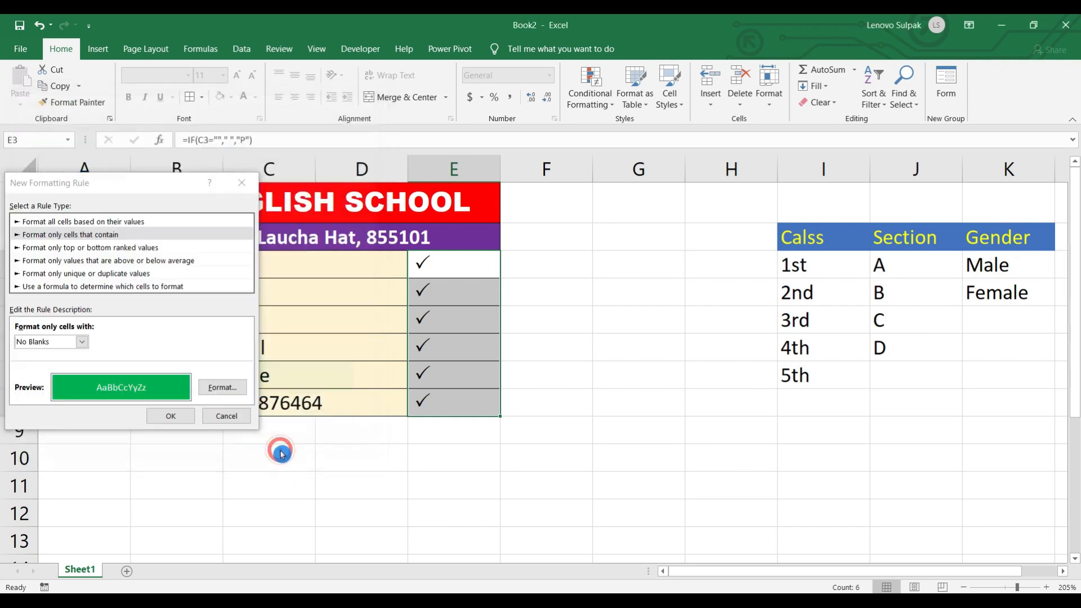
{"action": "left_click", "coordinate": [168, 415]}
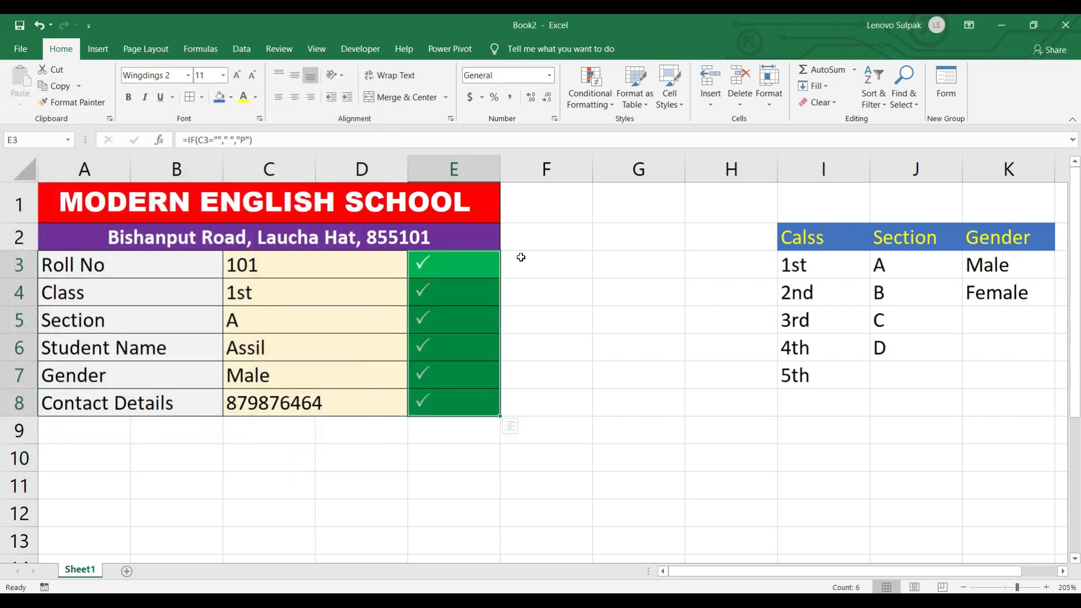
- Test the rule by editing, clearing, then restoring roll number 101 in C3
{"action": "left_click", "coordinate": [273, 264]}
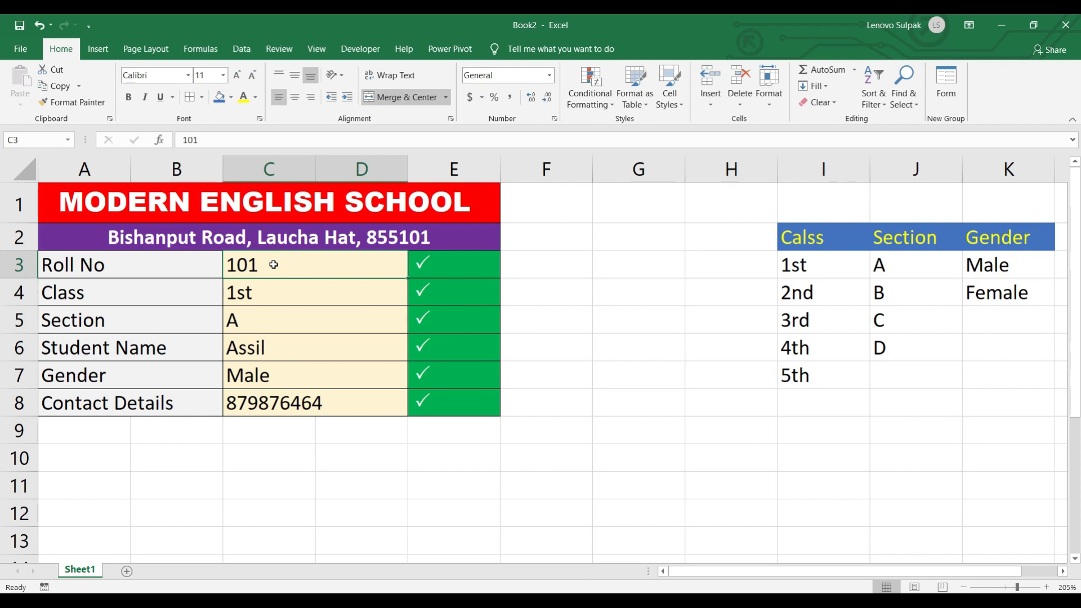
{"action": "type", "text": "1"}
{"action": "key", "text": "Return"}
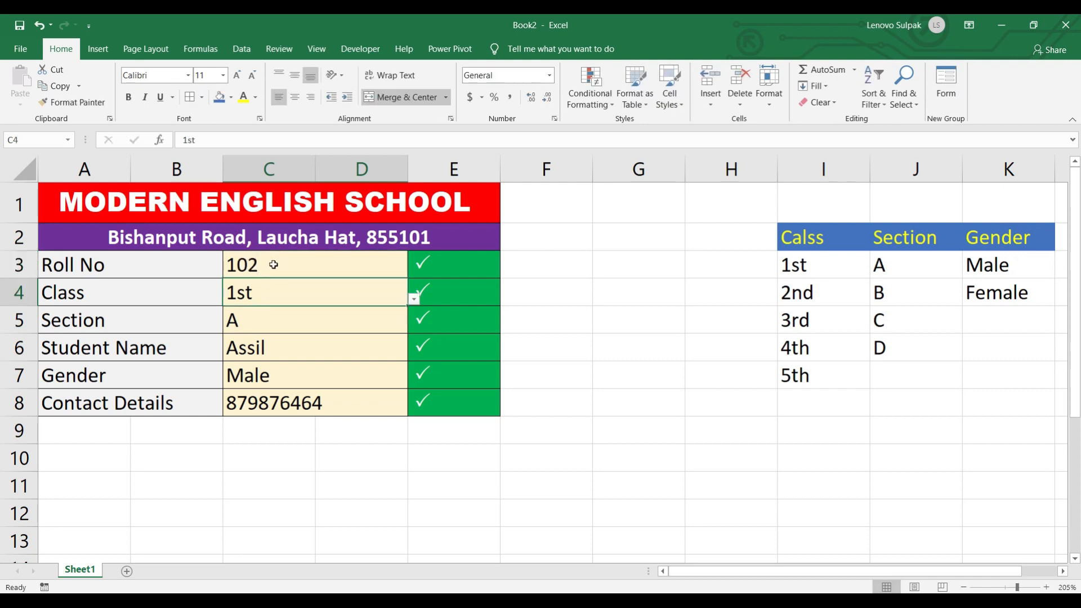
{"action": "left_click", "coordinate": [261, 275]}
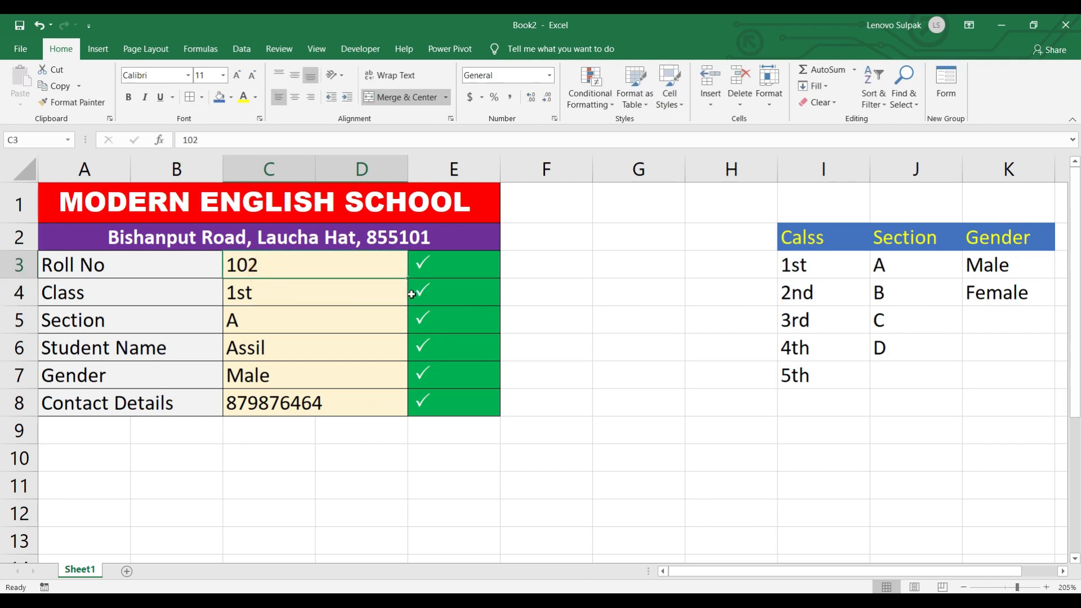
{"action": "key", "text": "Delete"}
{"action": "key", "text": "Return"}
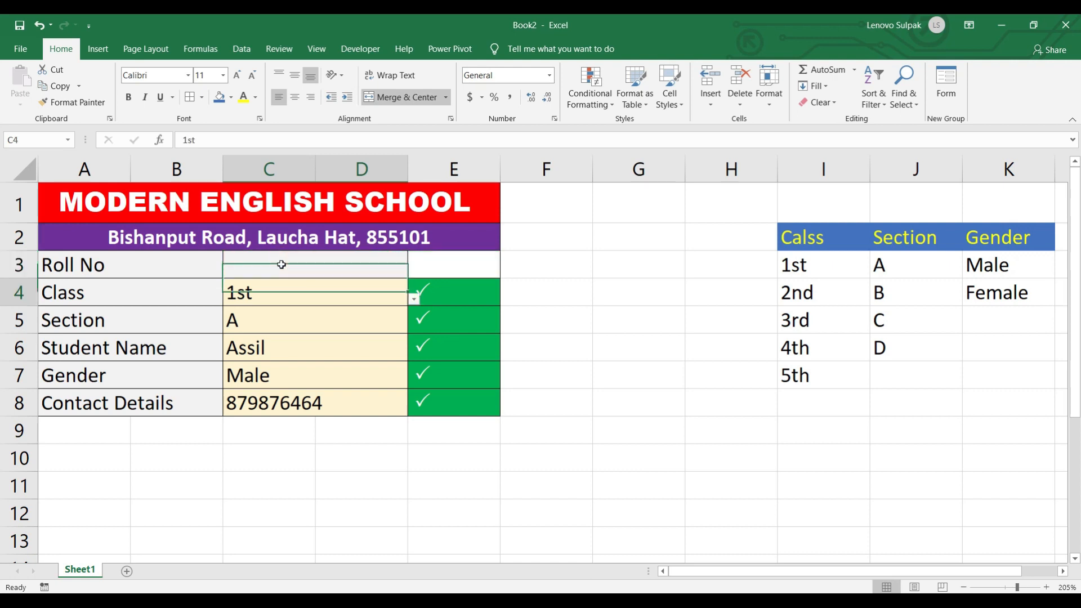
{"action": "left_click", "coordinate": [282, 265]}
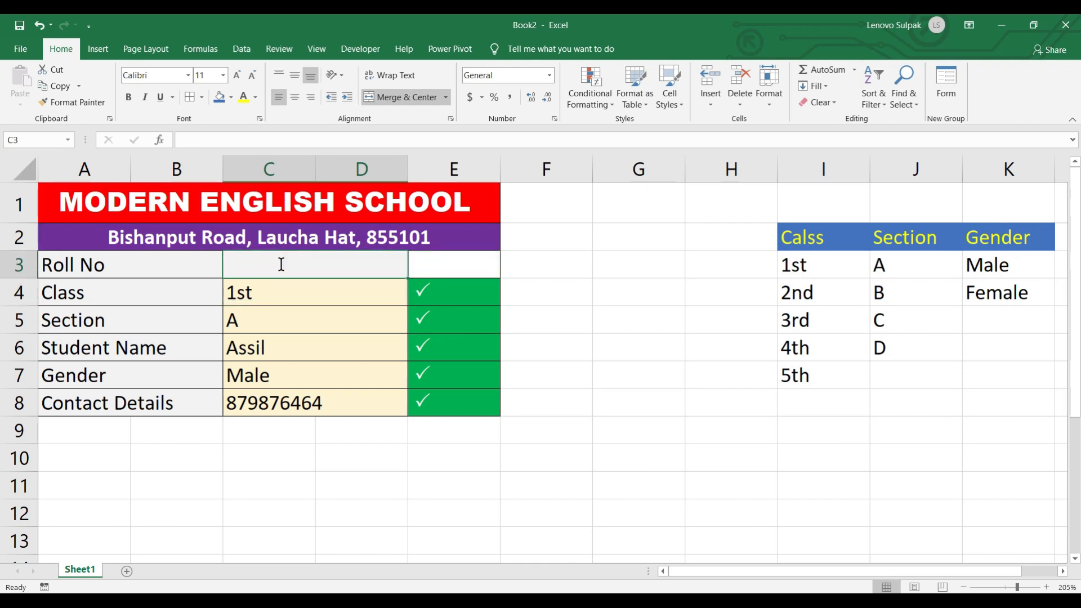
{"action": "type", "text": "101"}
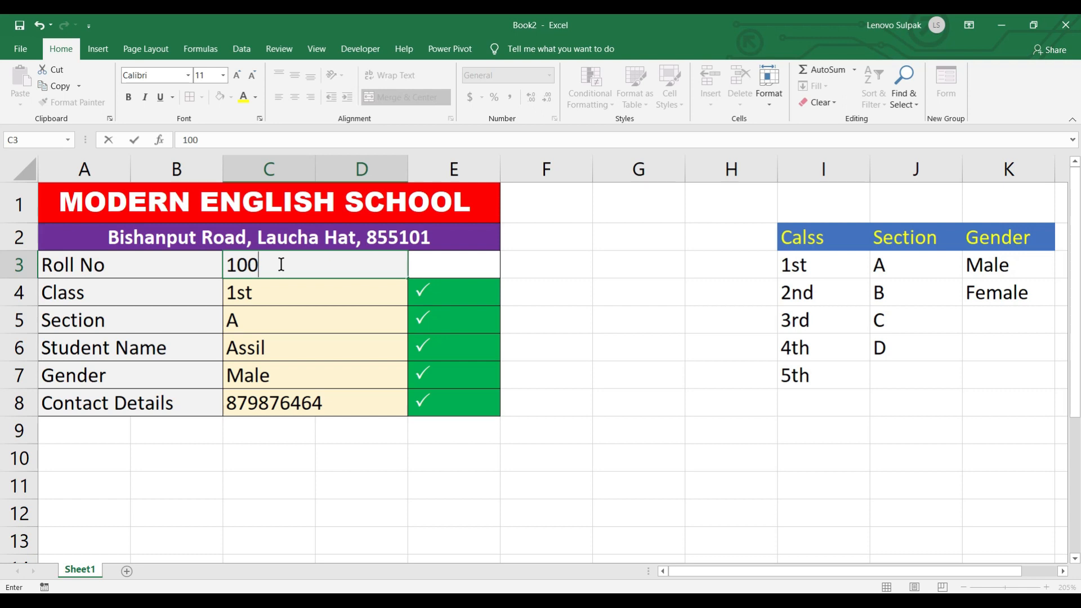
{"action": "key", "text": "Return"}
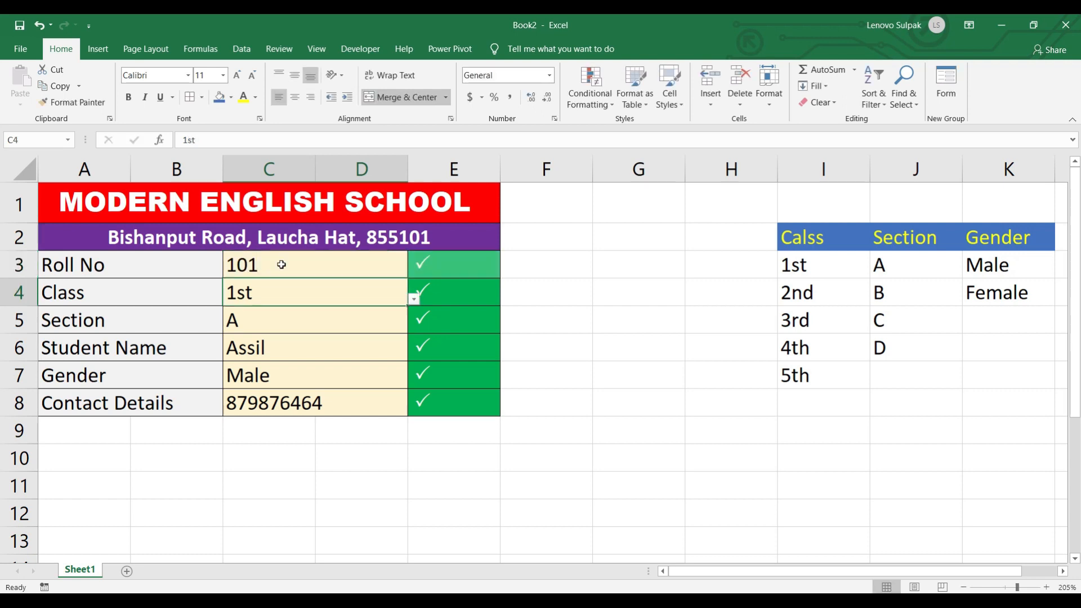
- Rename the form's sheet to Data Sheet
{"action": "left_click", "coordinate": [79, 571]}
{"action": "right_click", "coordinate": [79, 571]}
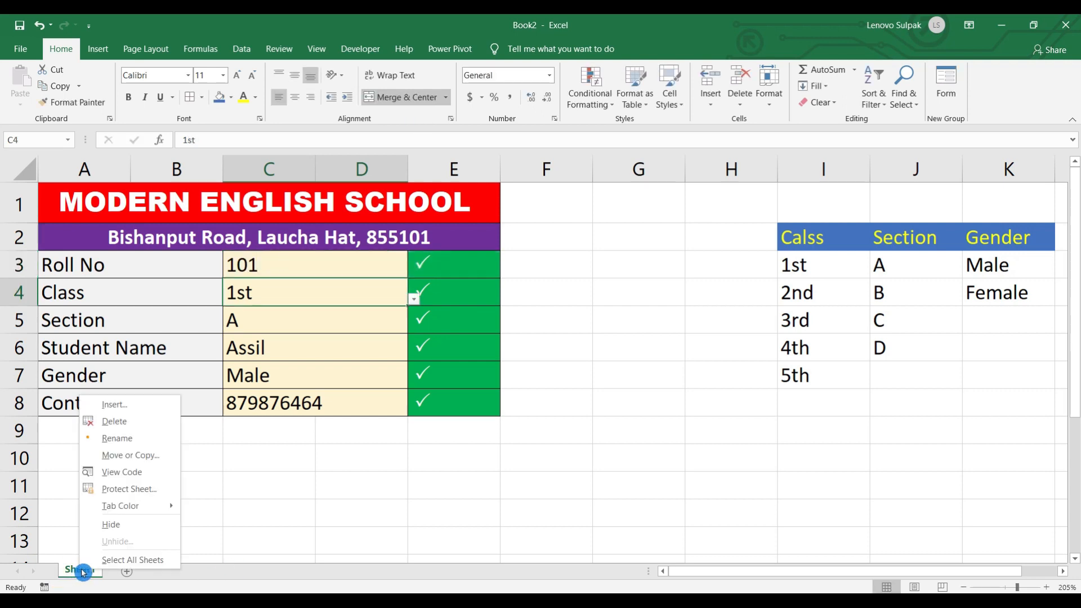
{"action": "left_click", "coordinate": [126, 442]}
{"action": "type", "text": "Data"}
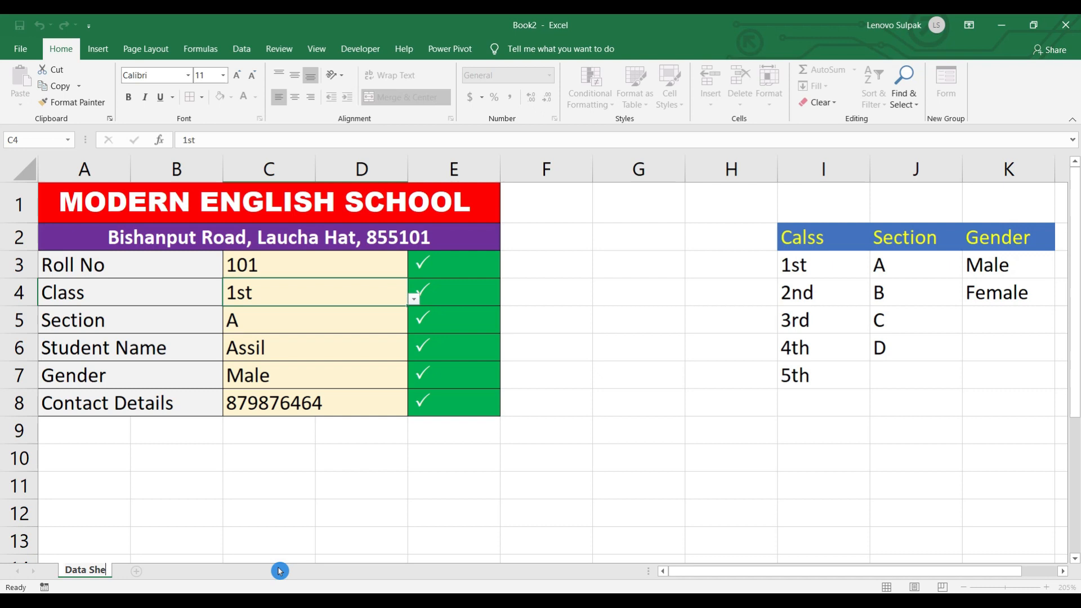
{"action": "type", "text": " Sheet"}
{"action": "left_click", "coordinate": [280, 571]}
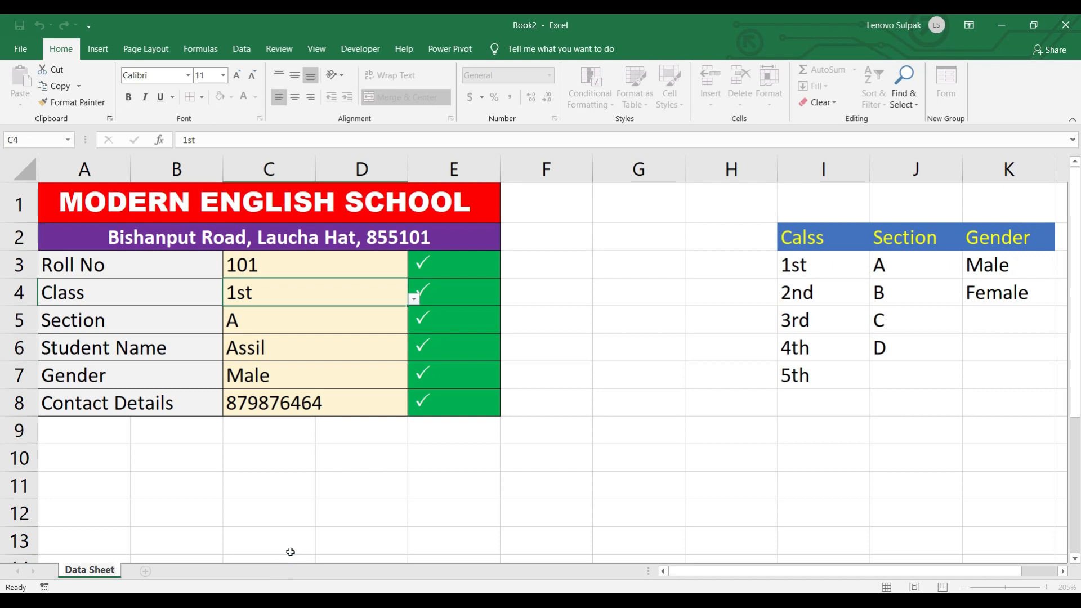
- Add a new sheet named Database
{"action": "left_click", "coordinate": [146, 570]}
{"action": "right_click", "coordinate": [147, 570]}
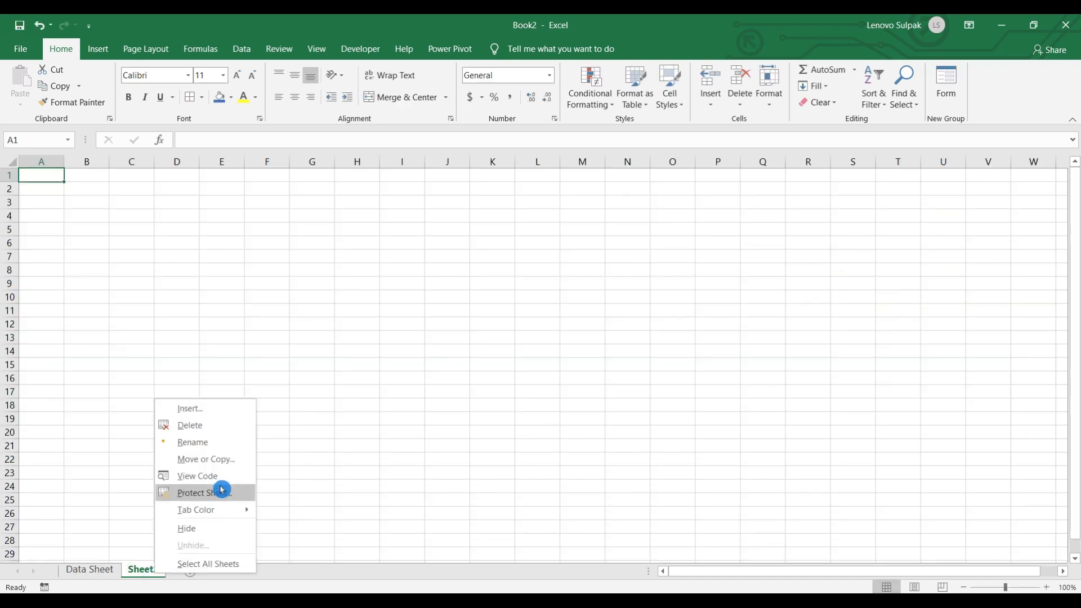
{"action": "left_click", "coordinate": [201, 442]}
{"action": "type", "text": "Database"}
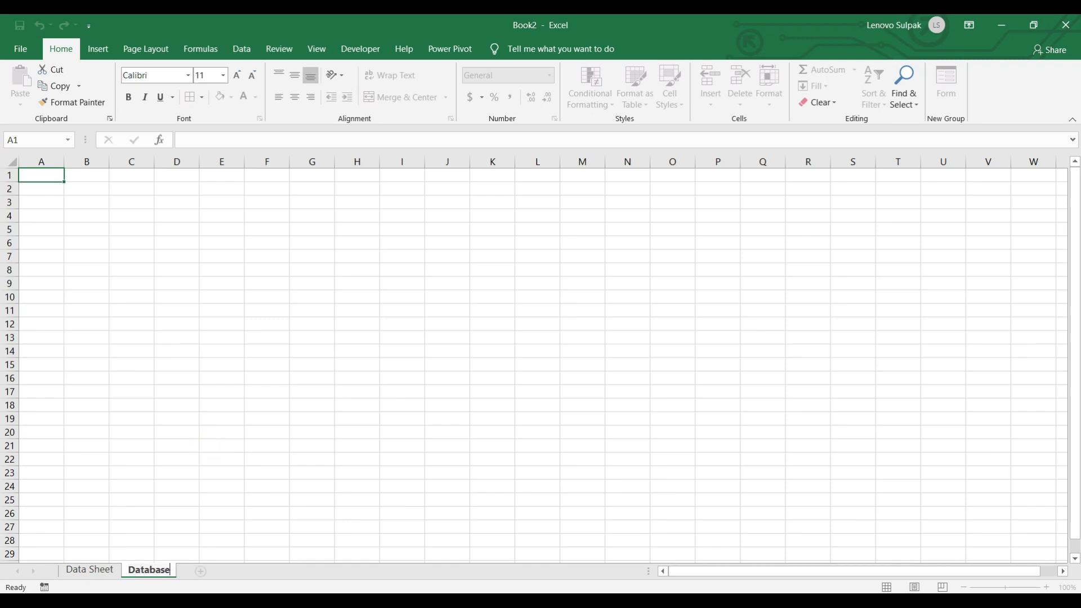
{"action": "left_click", "coordinate": [202, 571]}
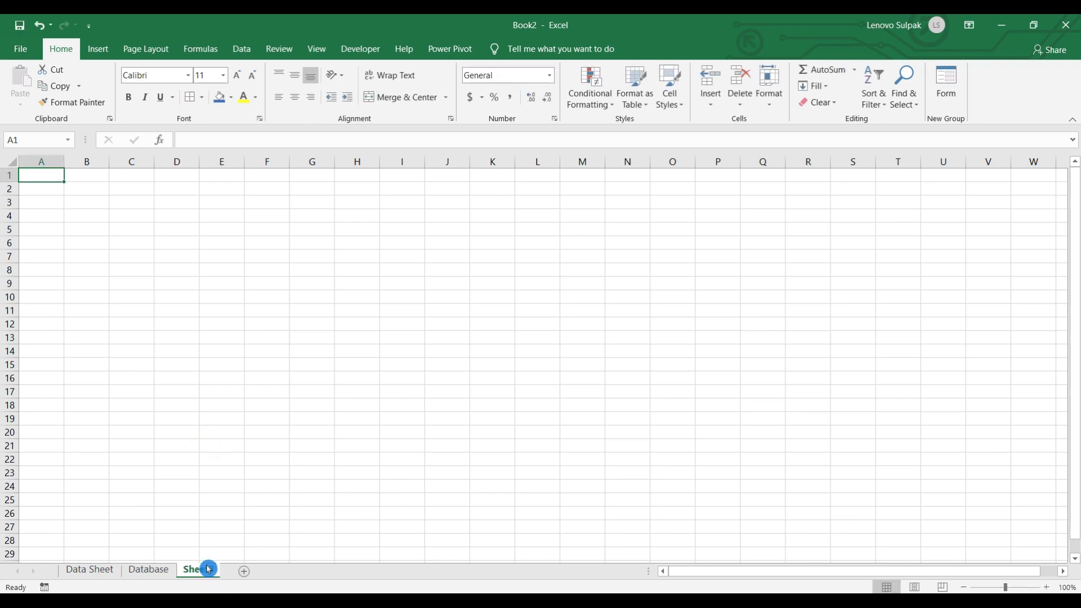
- Add a third sheet and name it Data Link
{"action": "right_click", "coordinate": [218, 577]}
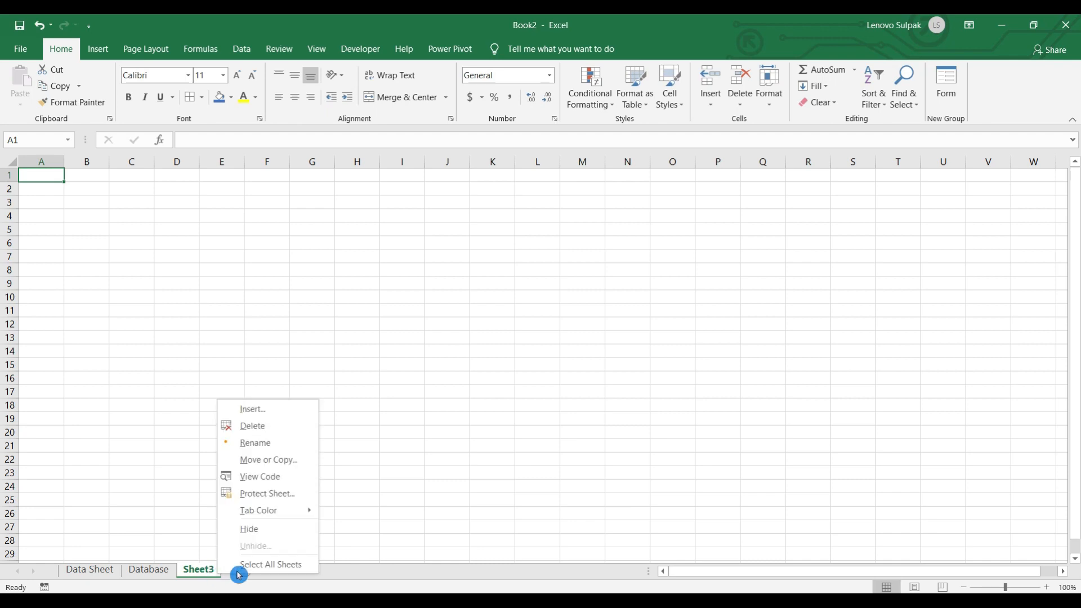
{"action": "left_click", "coordinate": [272, 444]}
{"action": "type", "text": "Data Lin"}
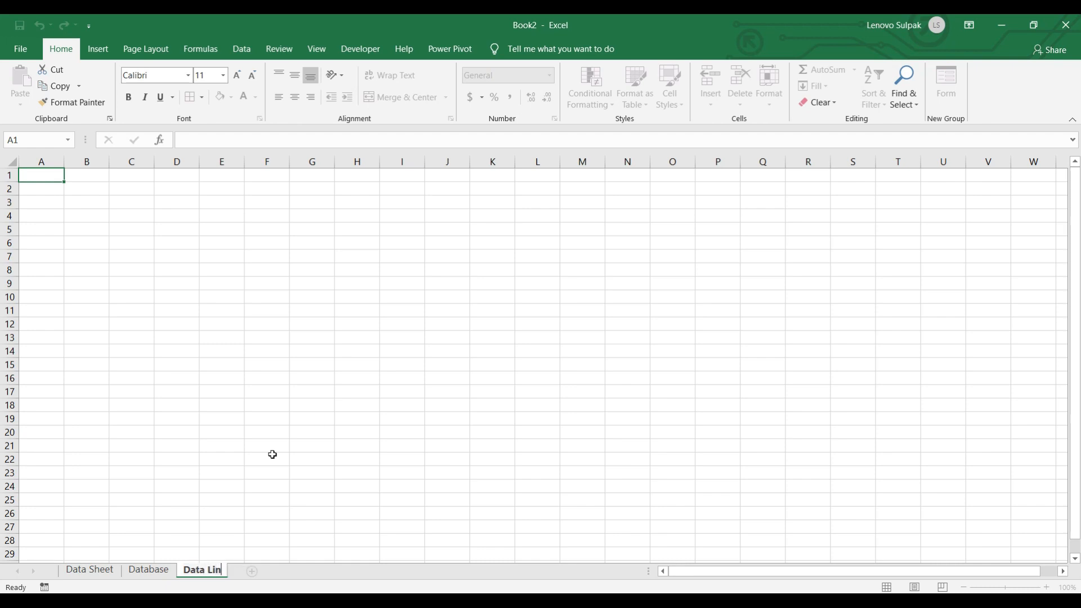
{"action": "type", "text": "k"}
{"action": "key", "text": "Return"}
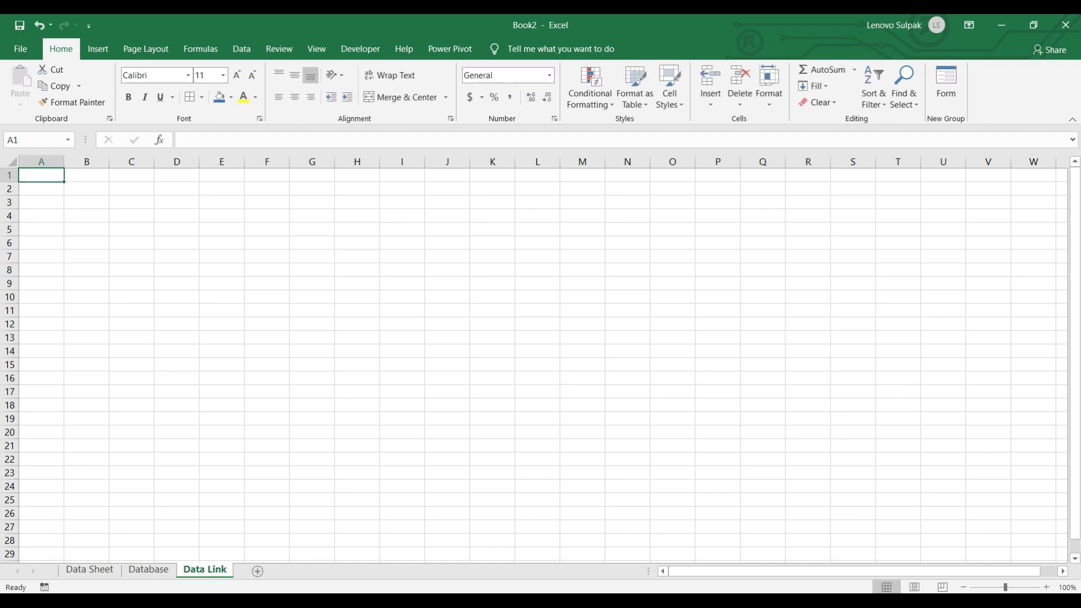
{"action": "left_click", "coordinate": [143, 573]}
- Copy the form labels A3:B8, Roll No through Contact Details, on Data Sheet
{"action": "left_click", "coordinate": [97, 573]}
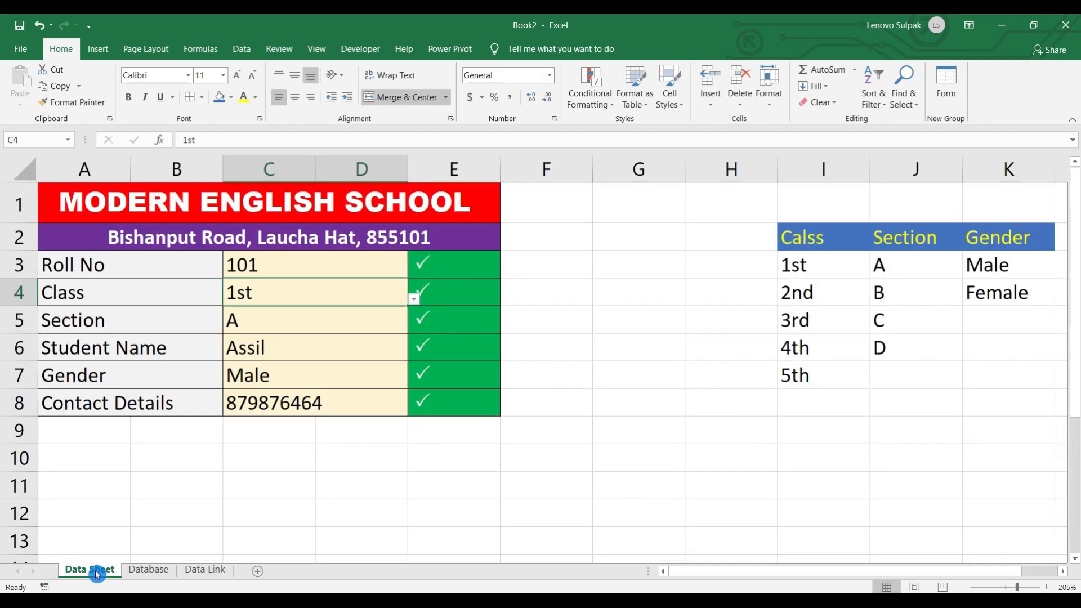
{"action": "left_click", "coordinate": [138, 446]}
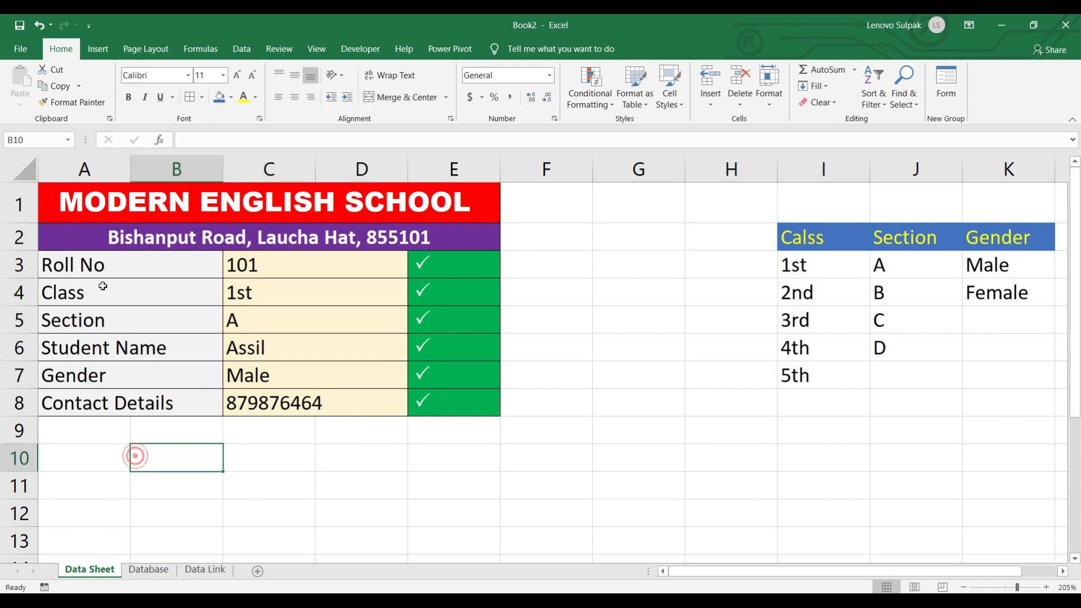
{"action": "left_click_drag", "start_coordinate": [78, 258], "coordinate": [84, 403]}
{"action": "left_click", "coordinate": [91, 307]}
{"action": "left_click_drag", "start_coordinate": [90, 267], "coordinate": [90, 404]}
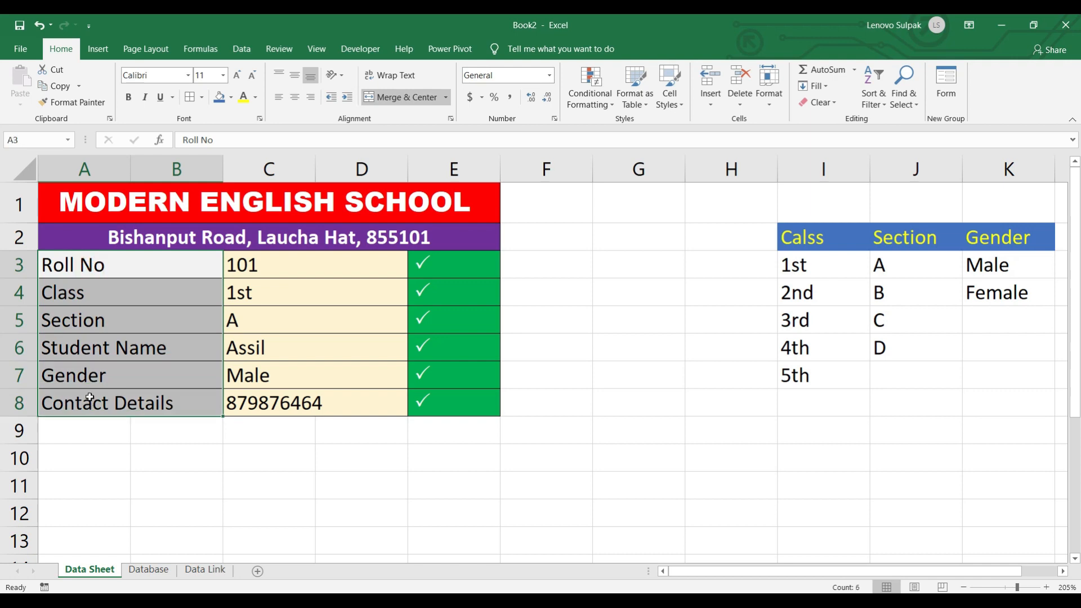
{"action": "key", "text": "ctrl+c"}
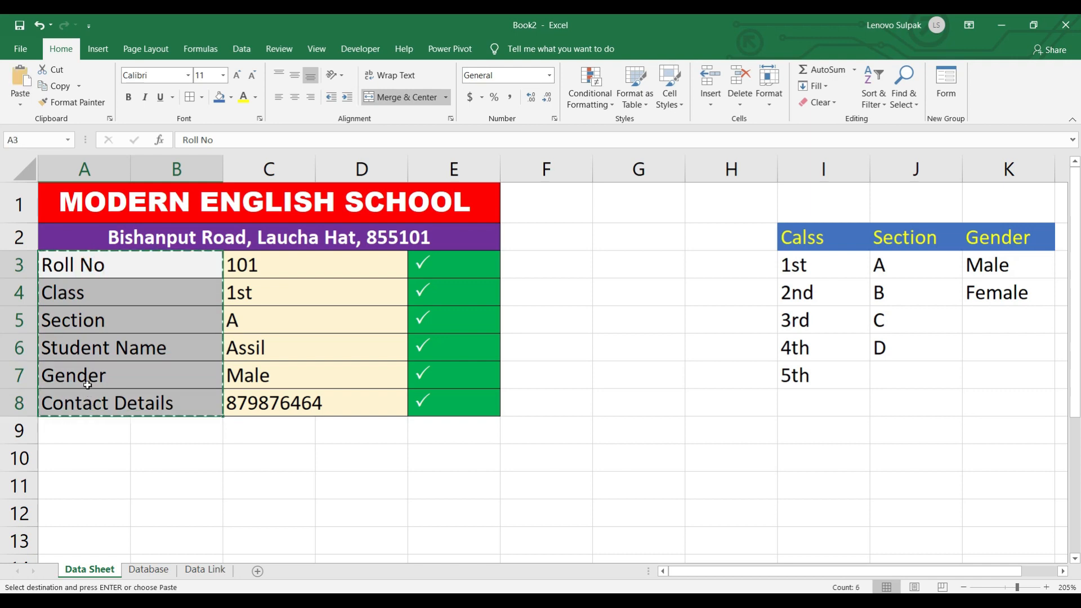
- On the Database sheet, open Paste Special with Ctrl+Alt+V and tick Transpose
{"action": "left_click", "coordinate": [140, 570]}
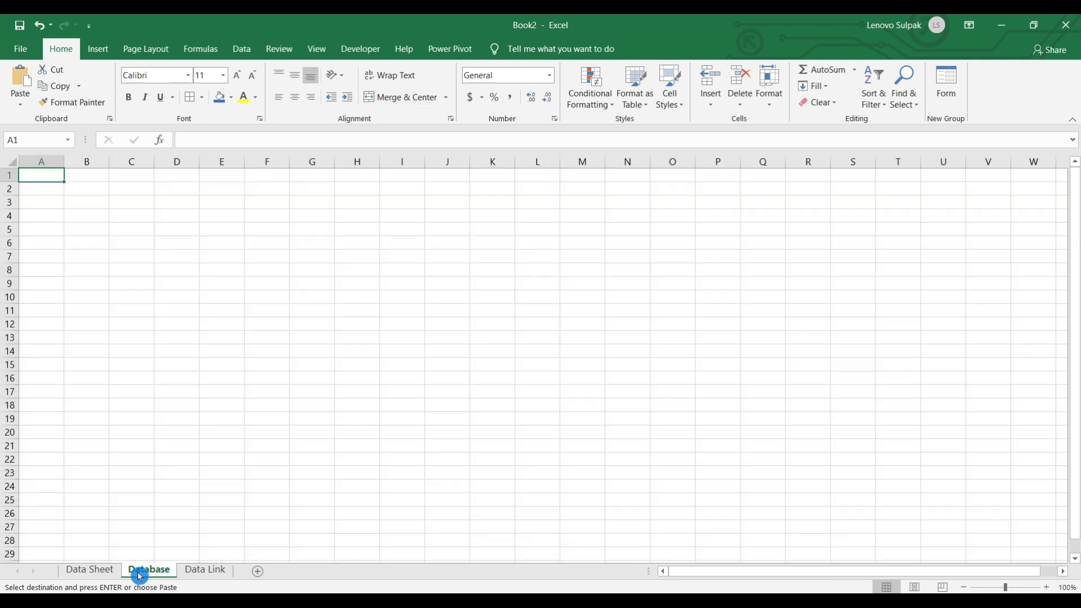
{"action": "left_click", "coordinate": [23, 105]}
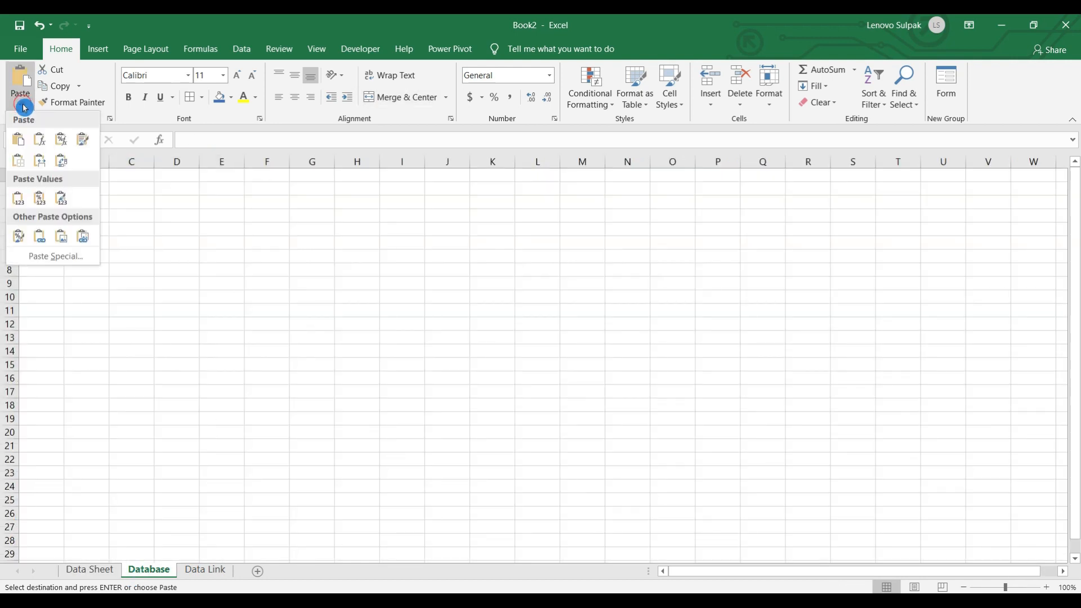
{"action": "left_click", "coordinate": [53, 262]}
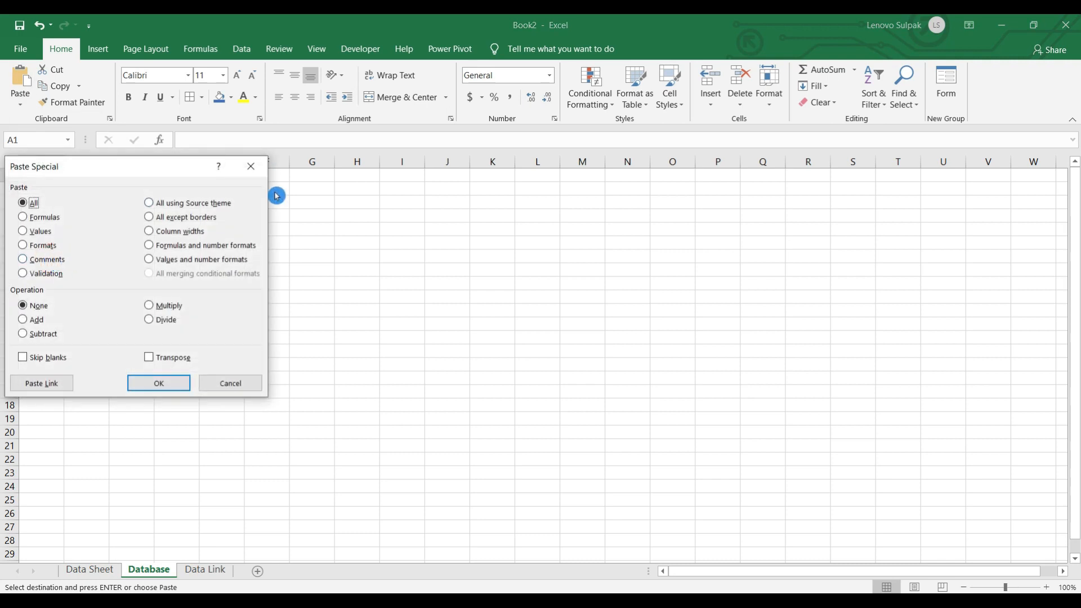
{"action": "left_click", "coordinate": [252, 167]}
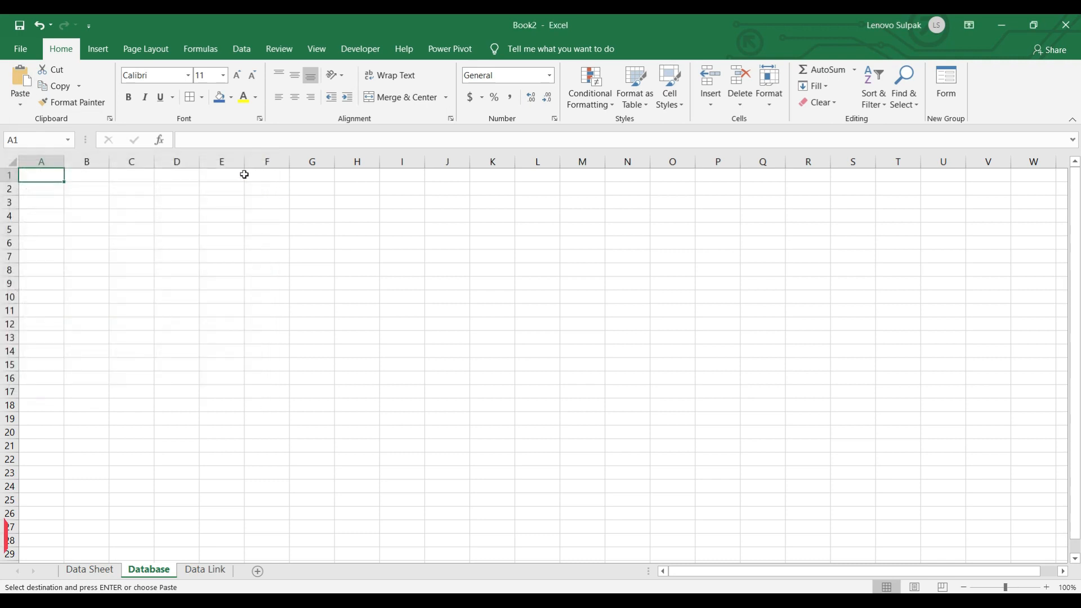
{"action": "key", "text": "ctrl+alt+v"}
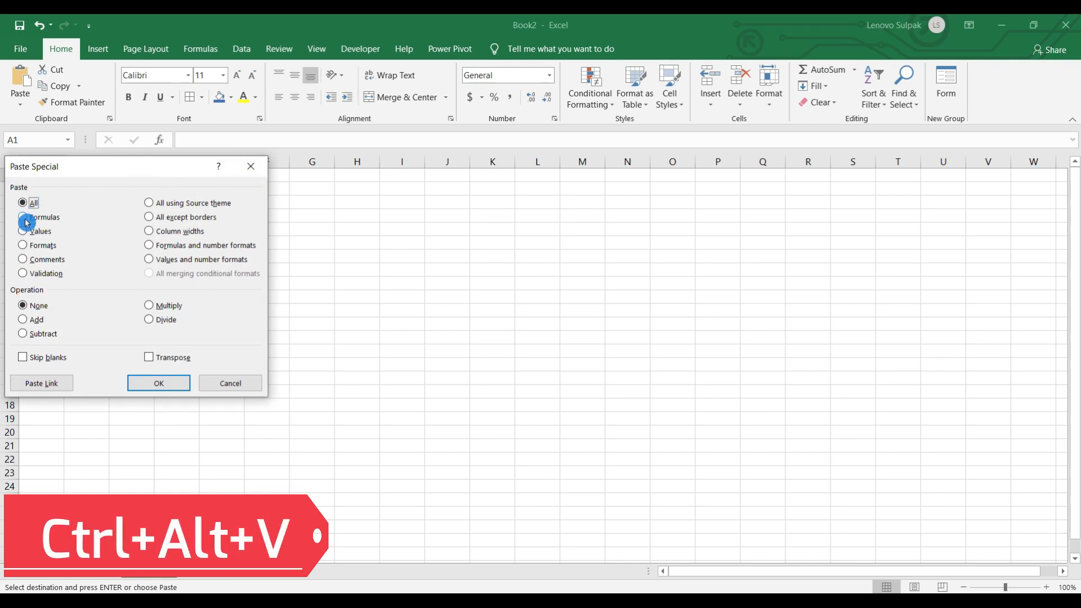
{"action": "left_click", "coordinate": [153, 362]}
- Paste the labels as a transposed header row and autofit columns D and F
{"action": "left_click", "coordinate": [158, 382]}
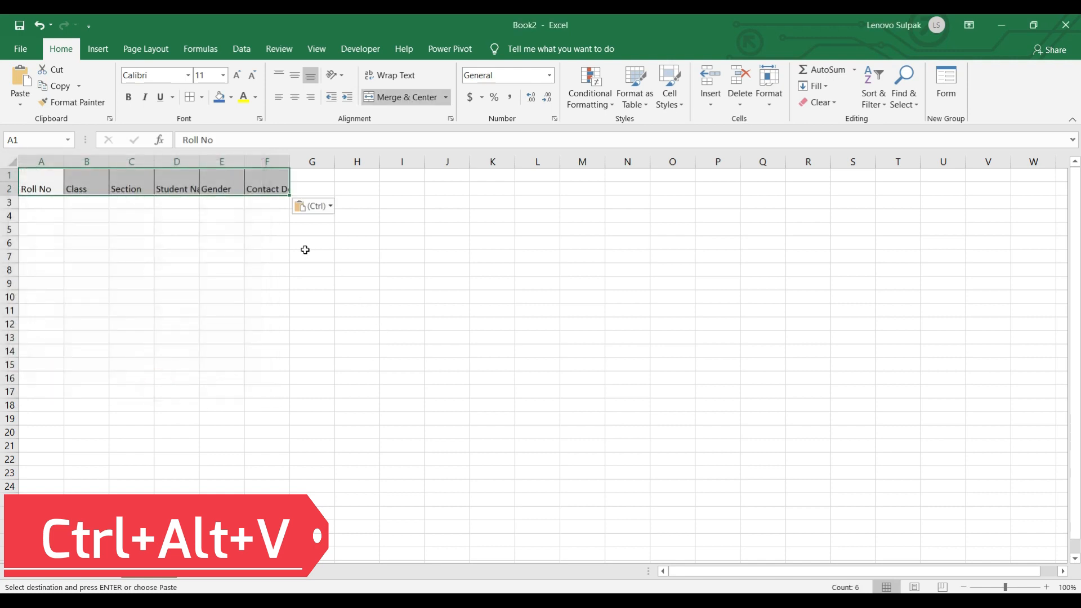
{"action": "scroll", "coordinate": [235, 193], "scroll_direction": "up", "scroll_amount": 5, "text": "ctrl"}
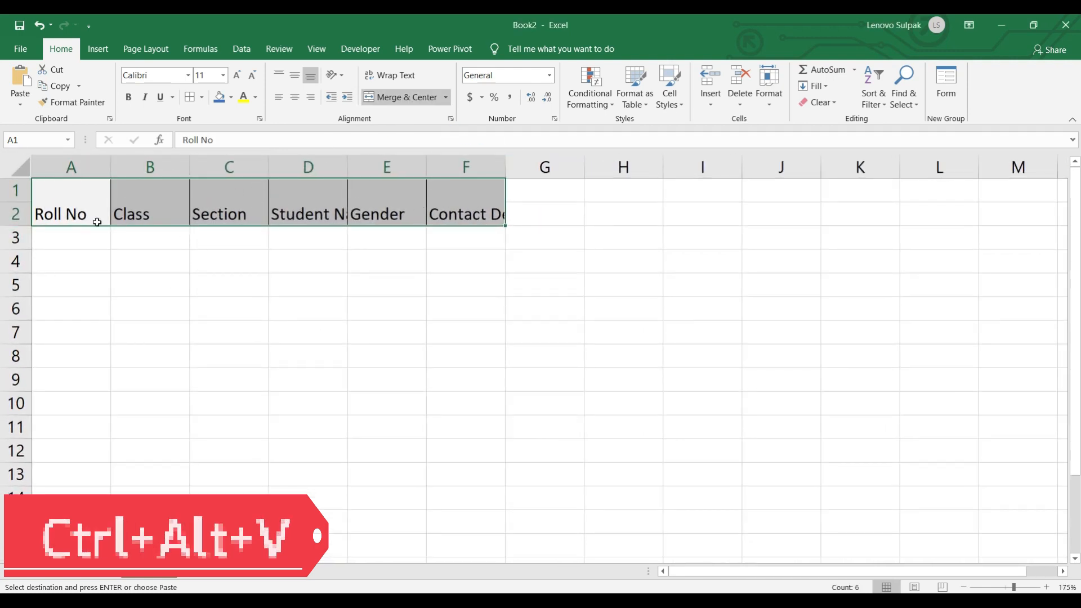
{"action": "left_click", "coordinate": [411, 102]}
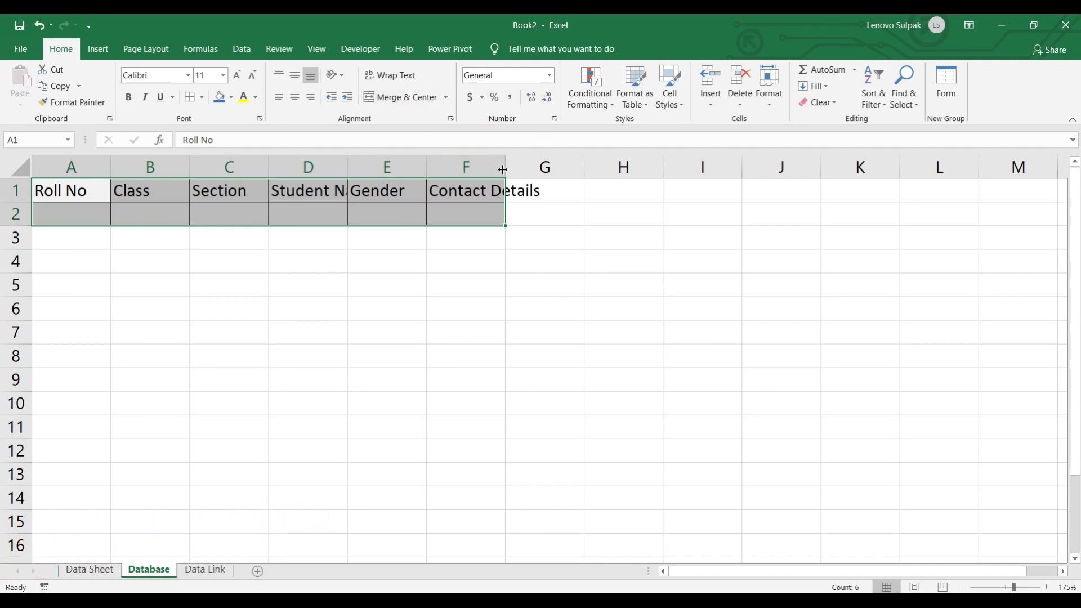
{"action": "left_click", "coordinate": [349, 167]}
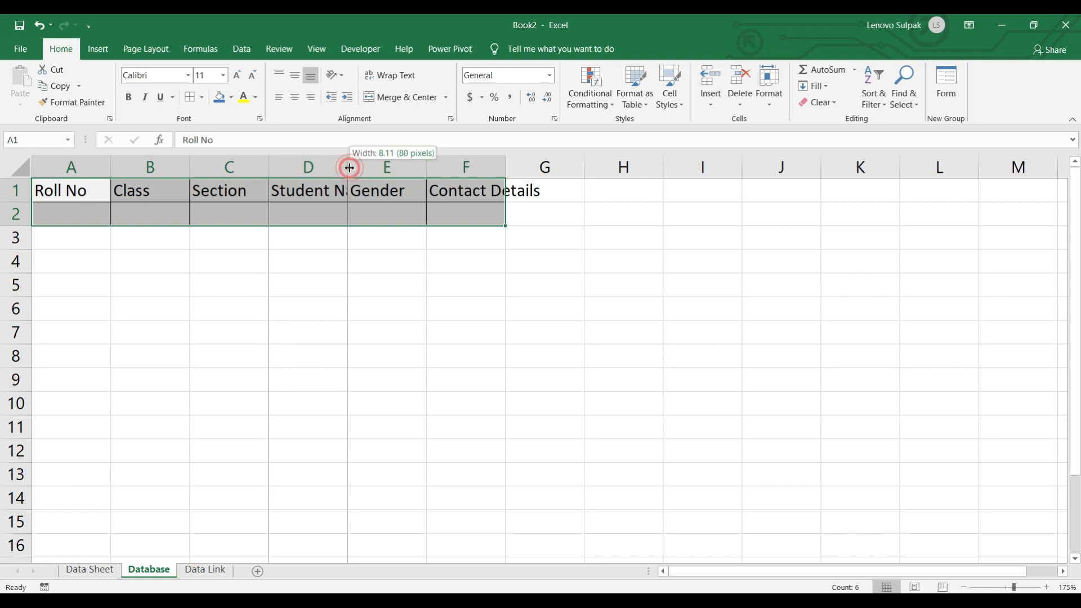
{"action": "double_click", "coordinate": [349, 167]}
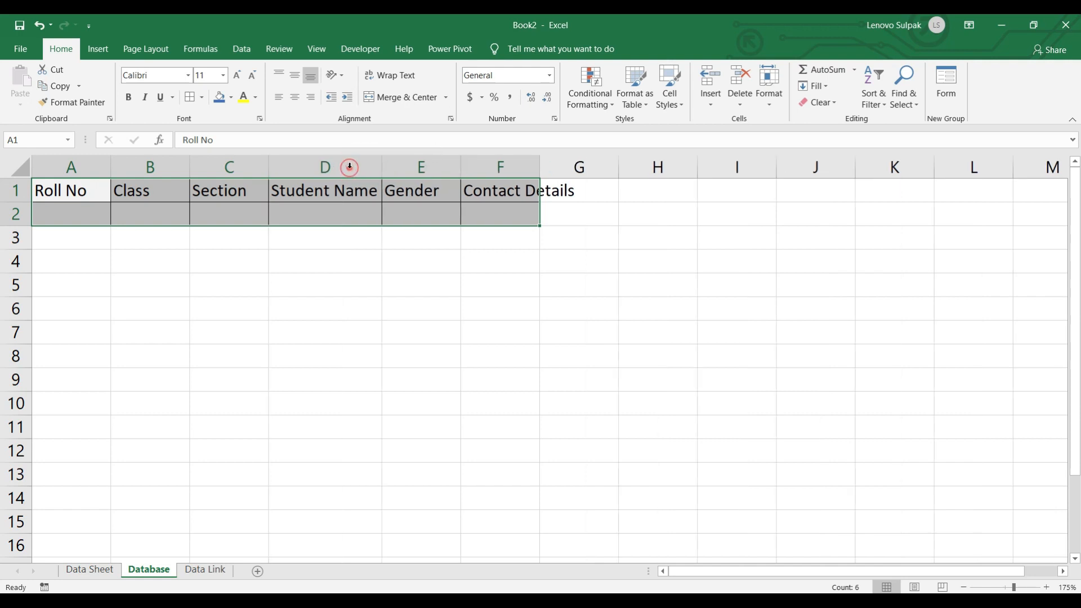
{"action": "double_click", "coordinate": [540, 167]}
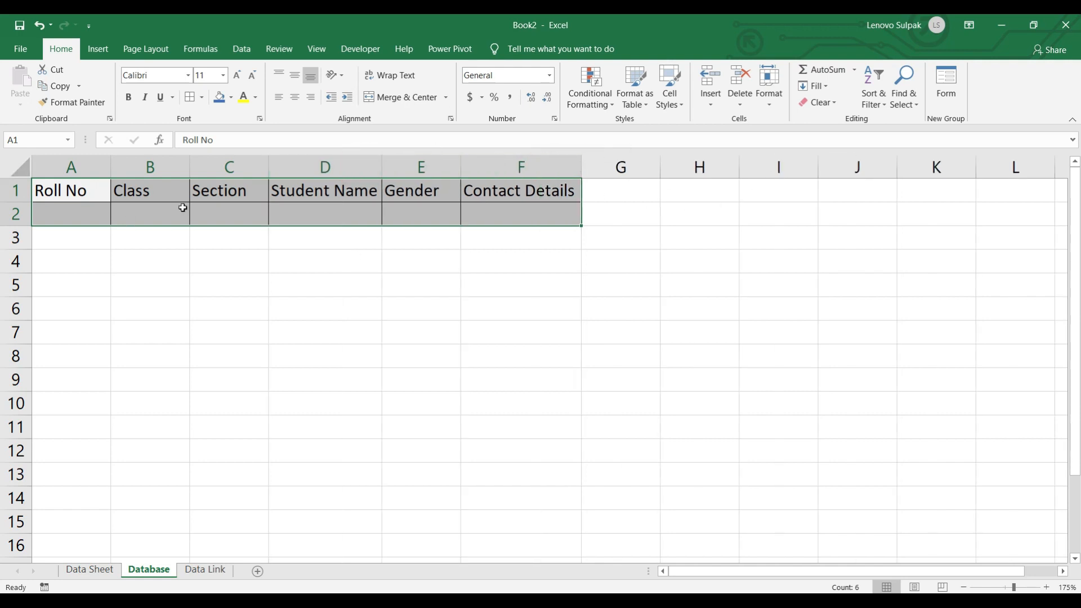
- Clear the grey formatting from the top rows and select header row A1:F1
{"action": "left_click", "coordinate": [830, 103]}
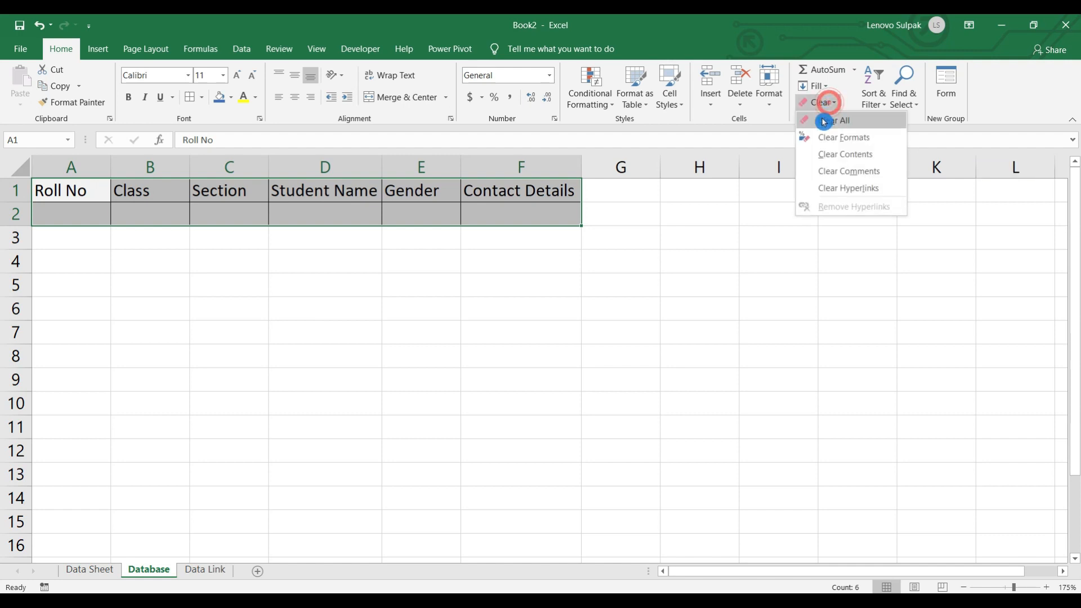
{"action": "left_click", "coordinate": [849, 138]}
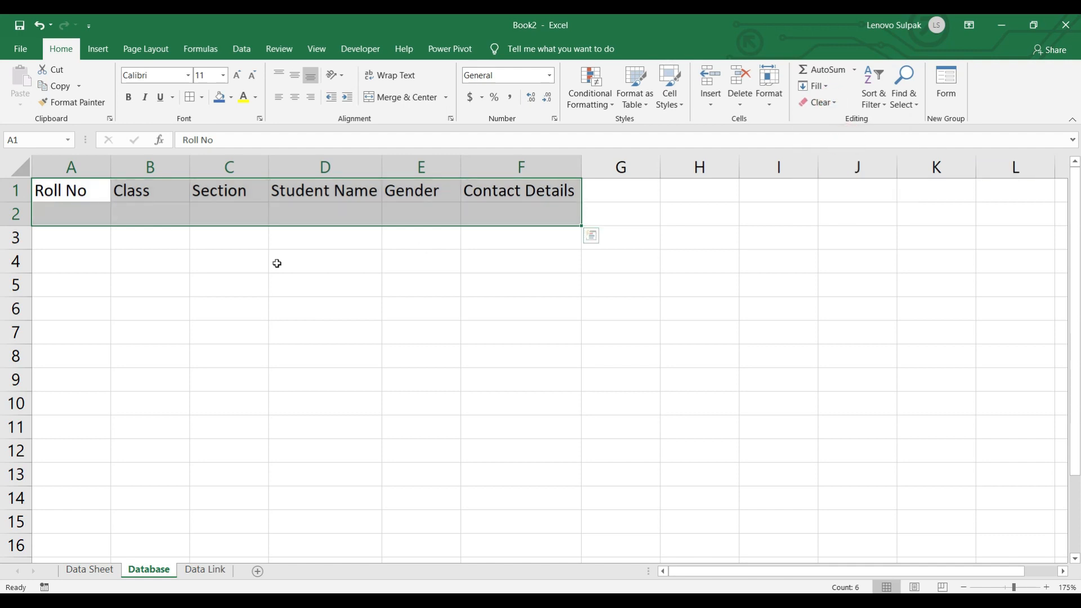
{"action": "left_click", "coordinate": [101, 253]}
{"action": "left_click_drag", "start_coordinate": [62, 190], "coordinate": [545, 193]}
{"action": "left_click", "coordinate": [90, 569]}
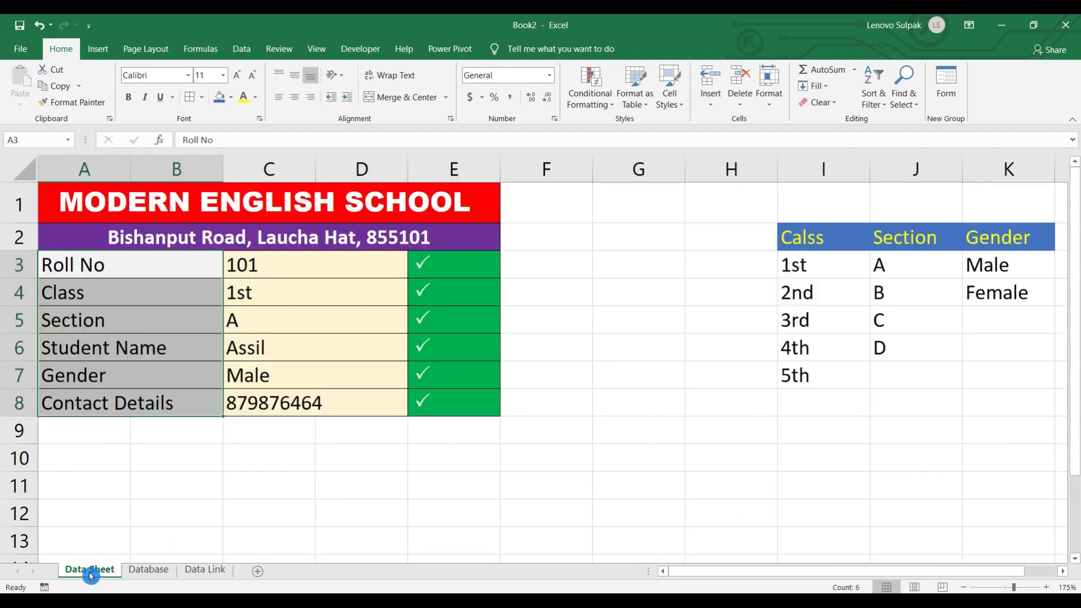
- Copy the entered form values in C3:C8
{"action": "left_click", "coordinate": [88, 345]}
{"action": "left_click_drag", "start_coordinate": [326, 268], "coordinate": [325, 405]}
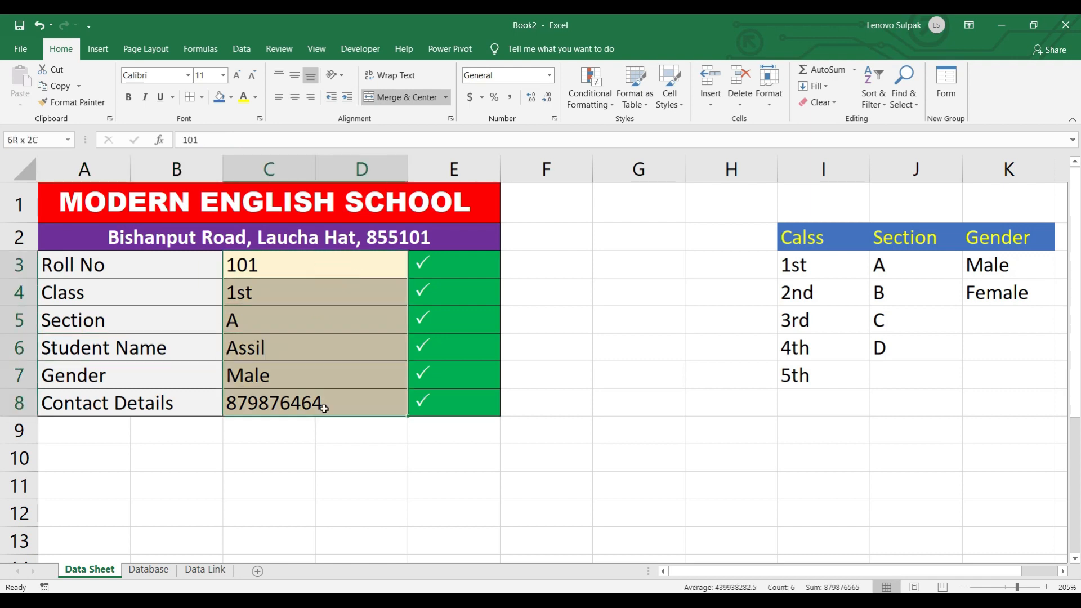
{"action": "key", "text": "ctrl+c"}
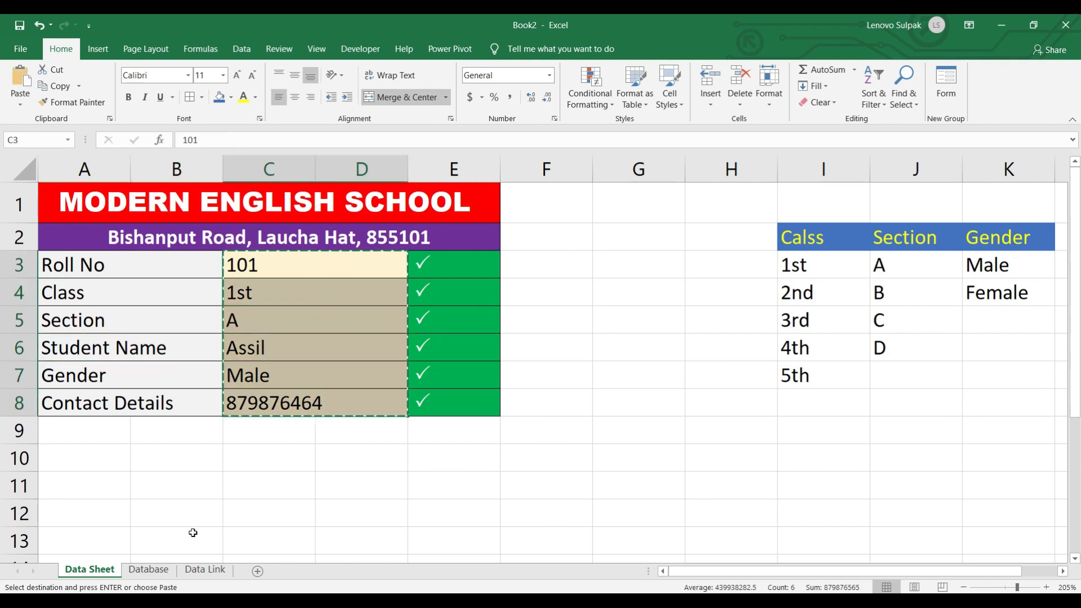
- Paste them into Database A2 as transposed values only, then select A1:F5
{"action": "left_click", "coordinate": [149, 569]}
{"action": "left_click", "coordinate": [70, 216]}
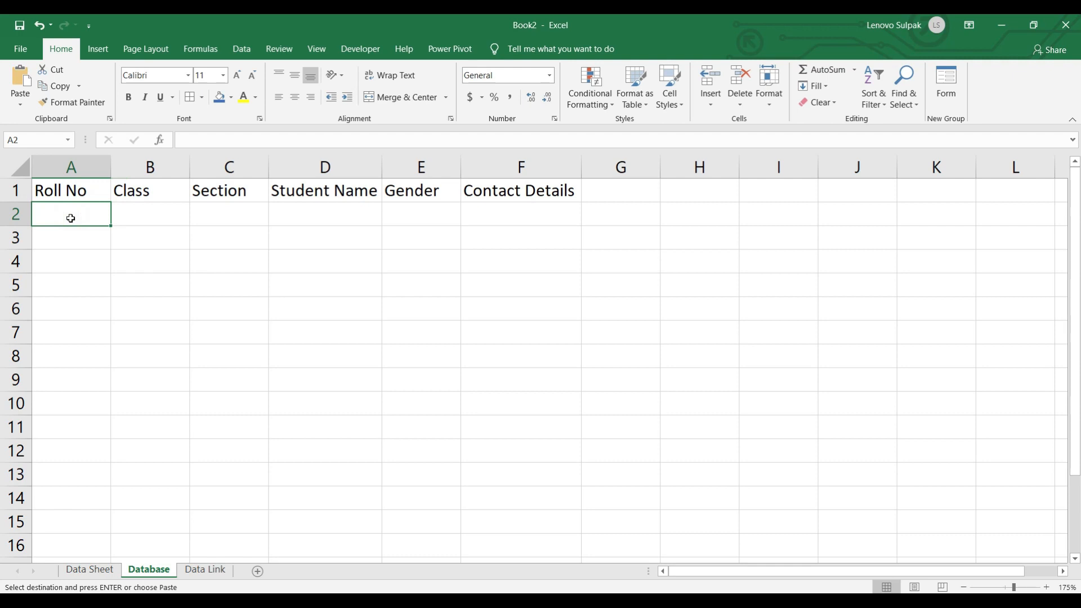
{"action": "left_click", "coordinate": [20, 111]}
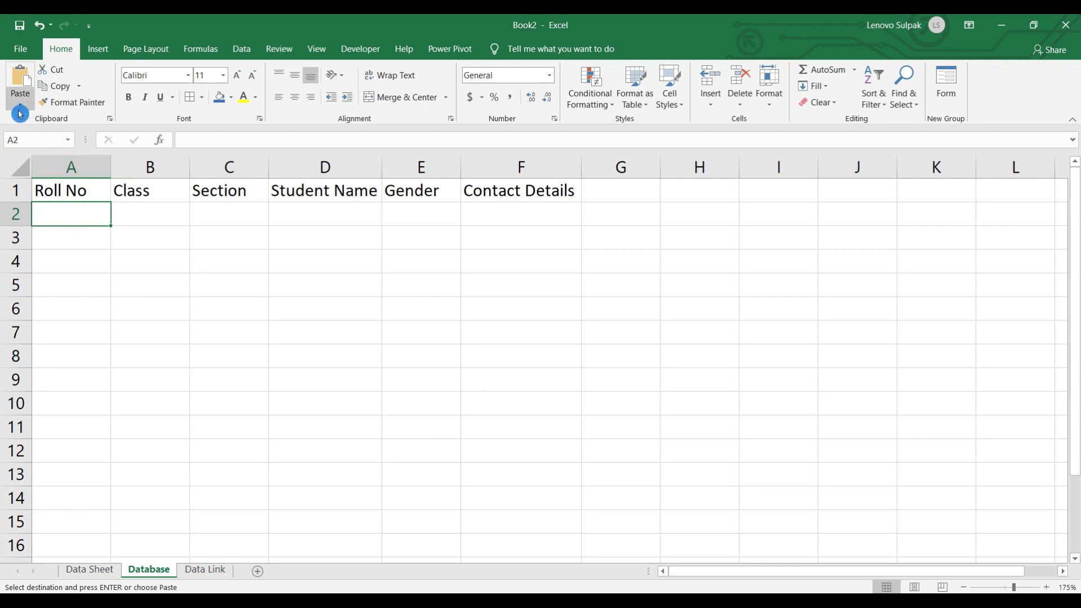
{"action": "key", "text": "s"}
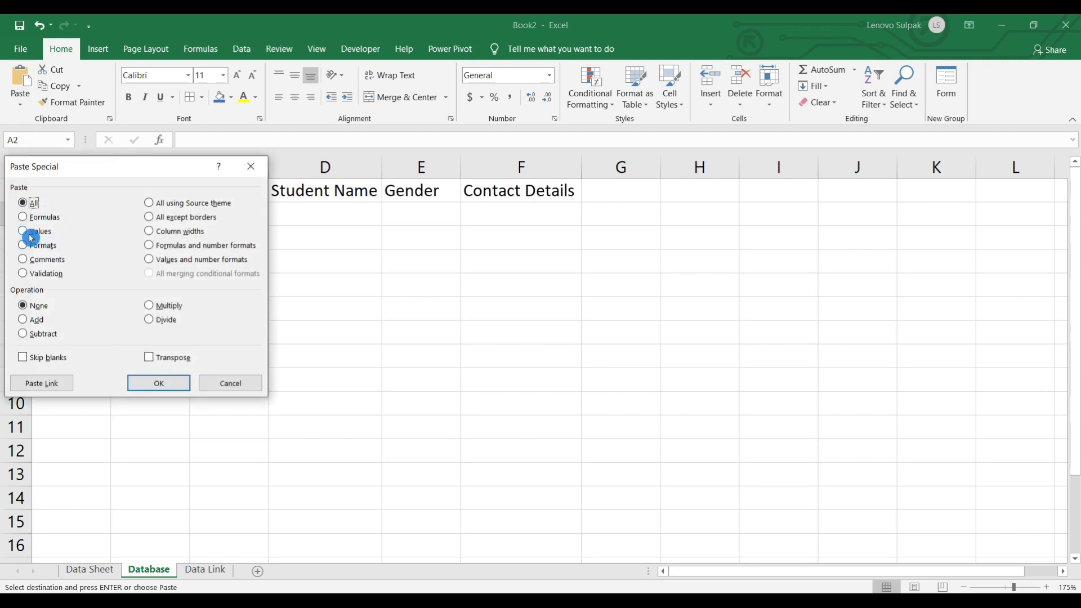
{"action": "left_click", "coordinate": [35, 237]}
{"action": "left_click", "coordinate": [150, 357]}
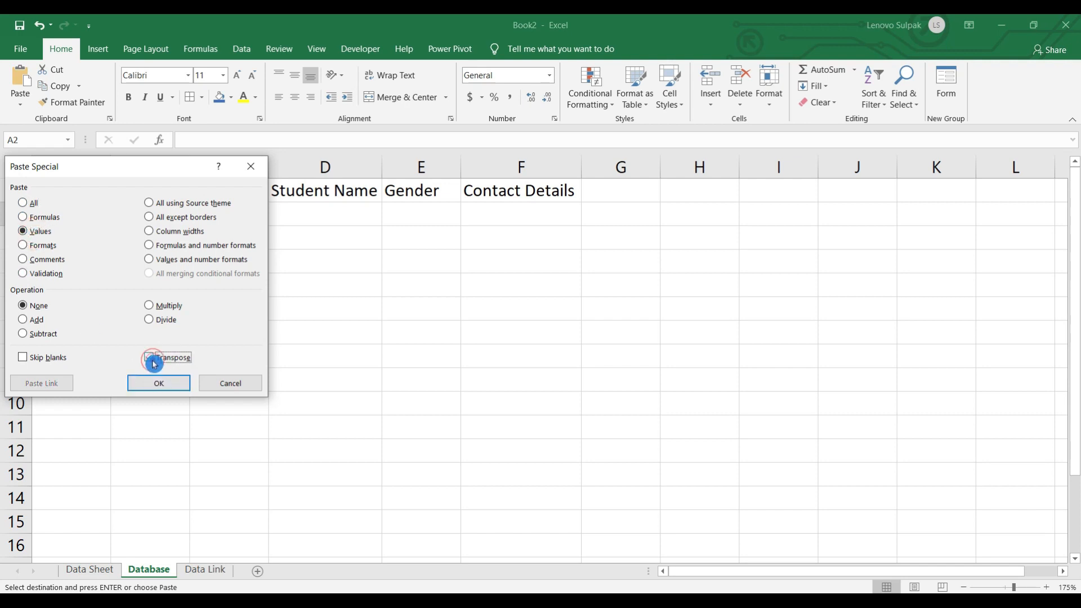
{"action": "left_click", "coordinate": [158, 382]}
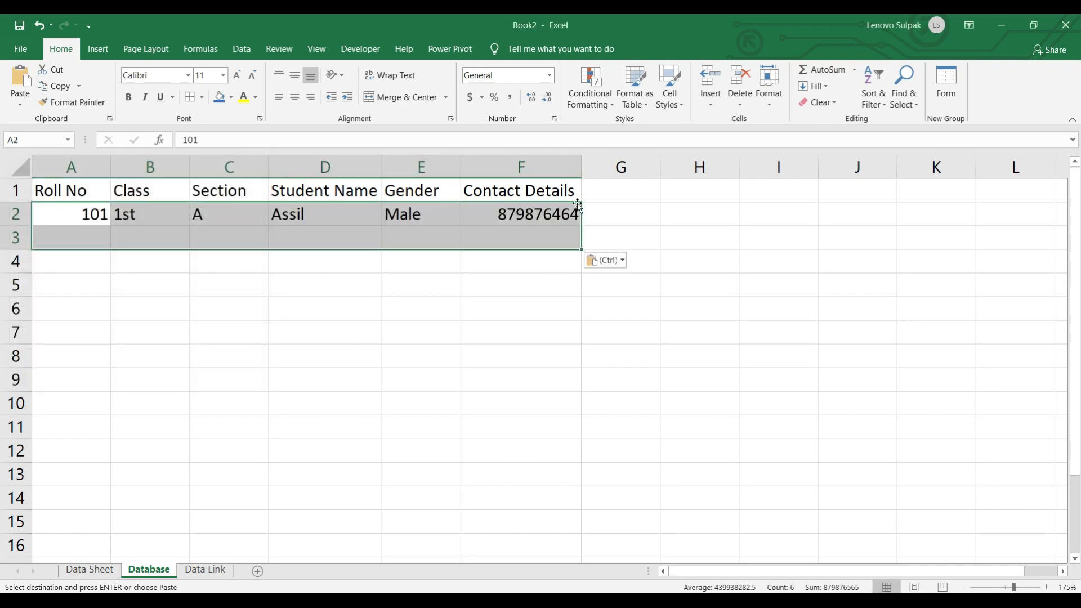
{"action": "left_click", "coordinate": [276, 254]}
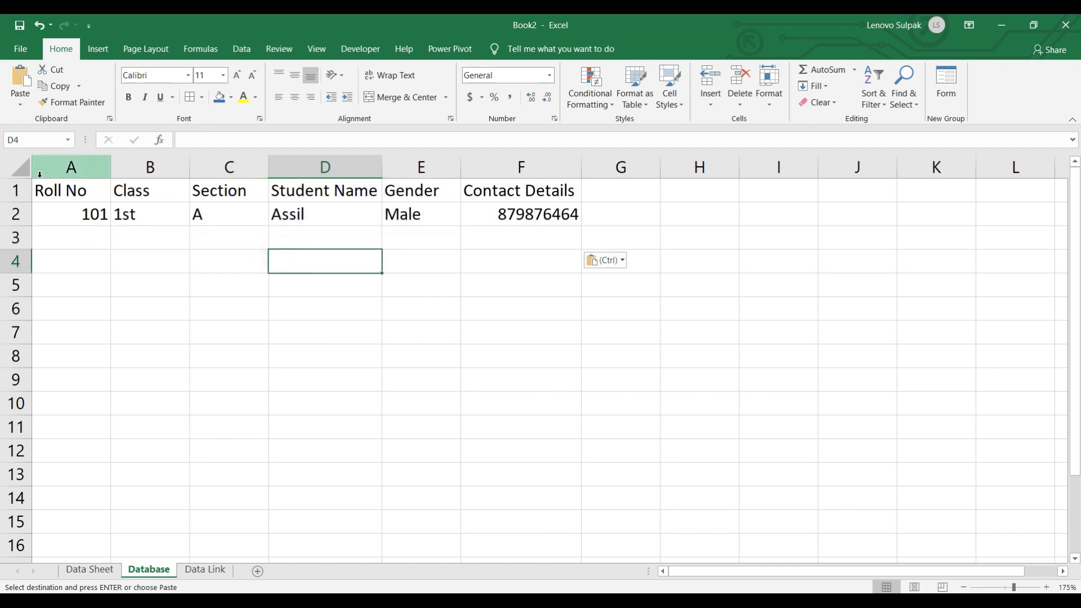
{"action": "left_click_drag", "start_coordinate": [62, 189], "coordinate": [544, 523]}
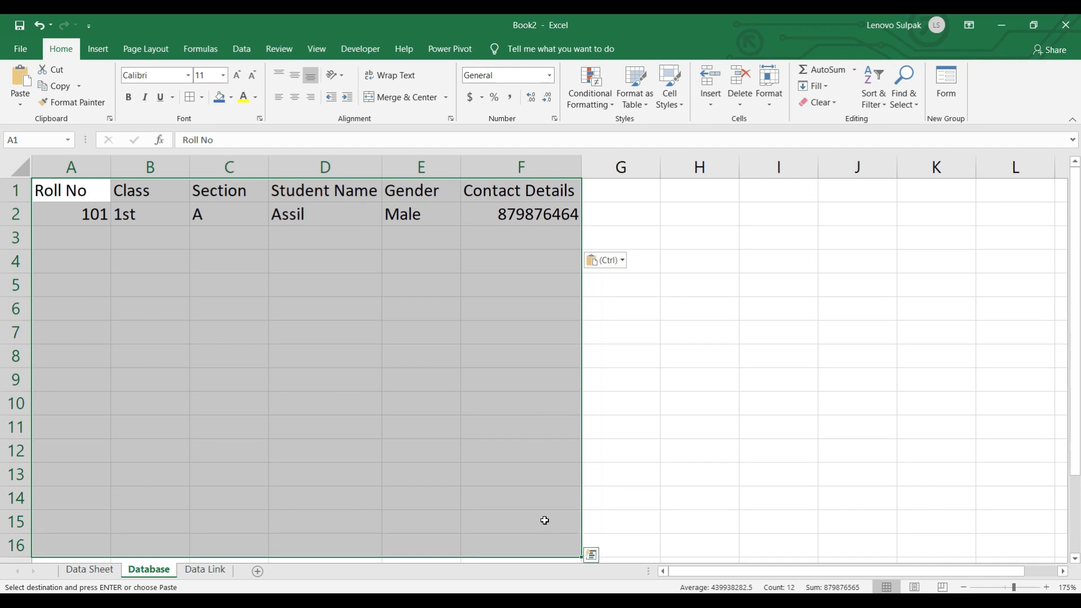
- Convert the selected Database range into a table with headers
{"action": "left_click", "coordinate": [97, 49]}
{"action": "left_click", "coordinate": [125, 92]}
{"action": "left_click", "coordinate": [140, 314]}
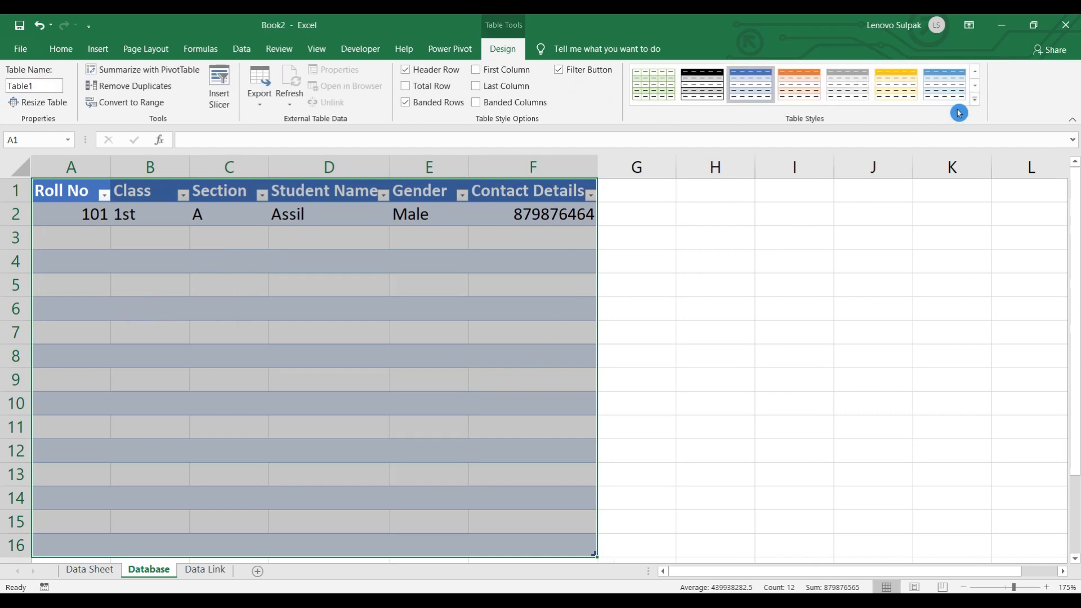
- Give the table the orange medium style, then view the Data Link sheet
{"action": "left_click", "coordinate": [974, 99]}
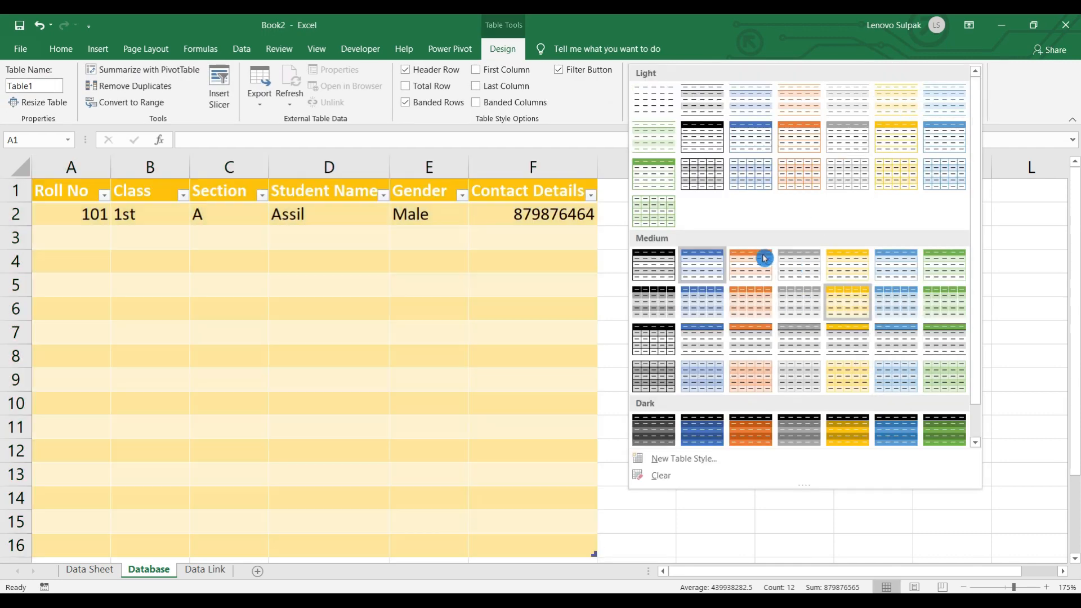
{"action": "left_click", "coordinate": [702, 138]}
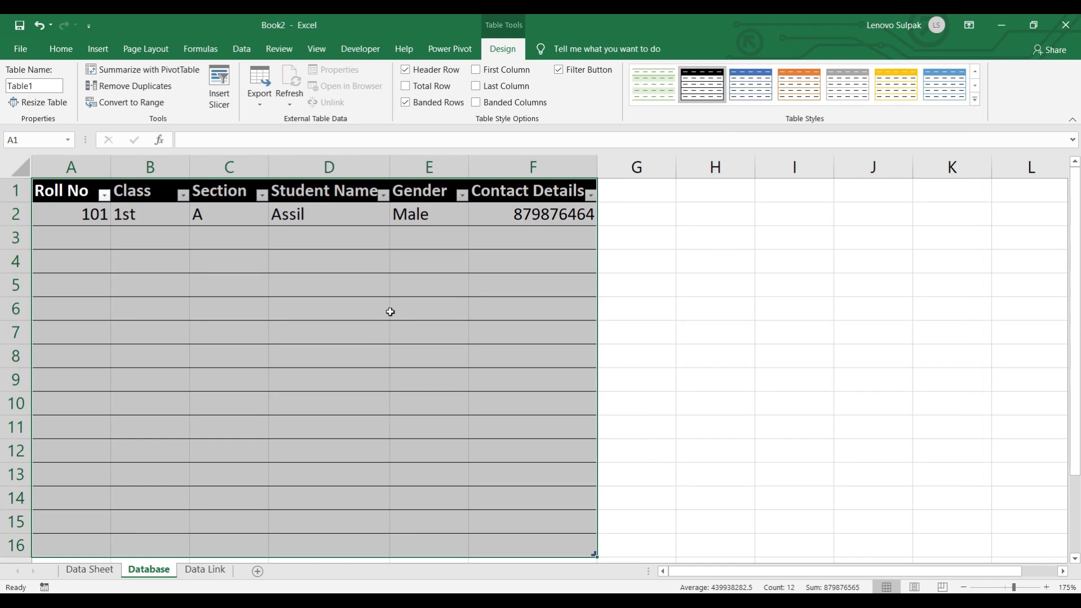
{"action": "left_click", "coordinate": [801, 90]}
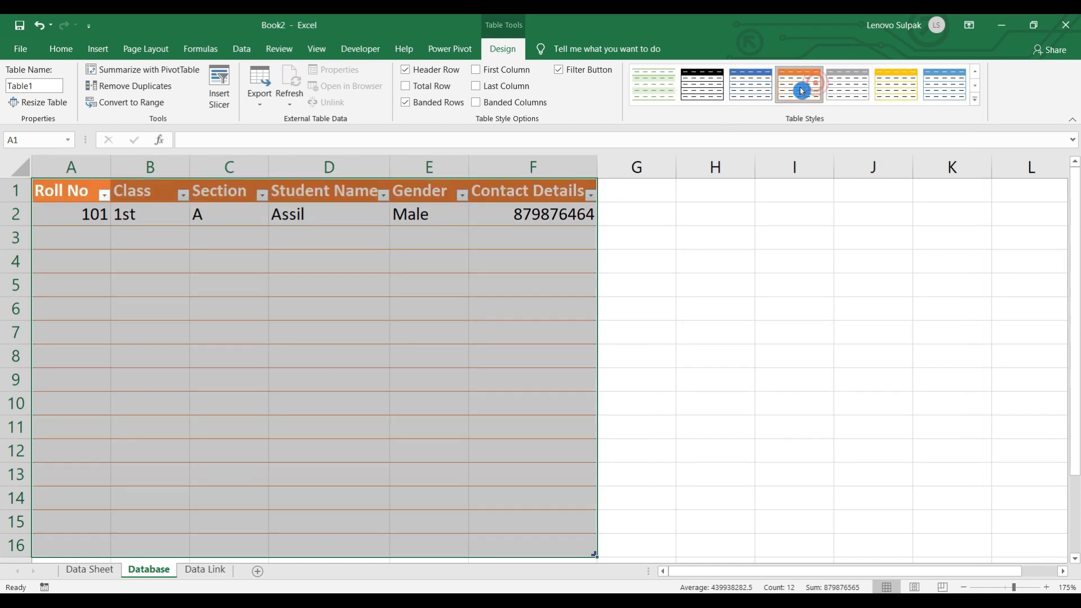
{"action": "left_click", "coordinate": [79, 241]}
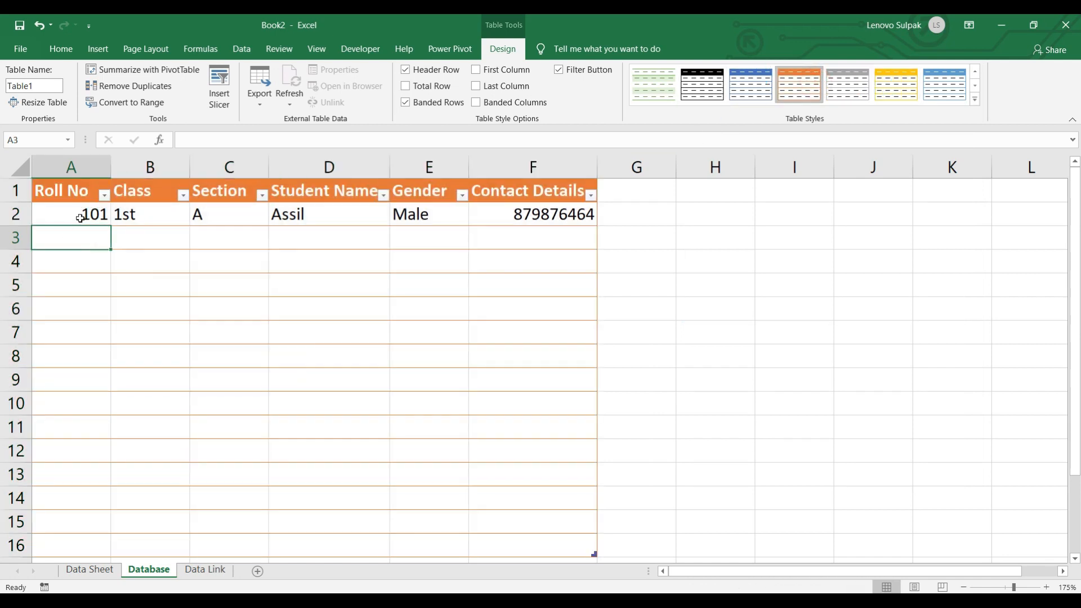
{"action": "left_click", "coordinate": [79, 215]}
{"action": "left_click", "coordinate": [212, 571]}
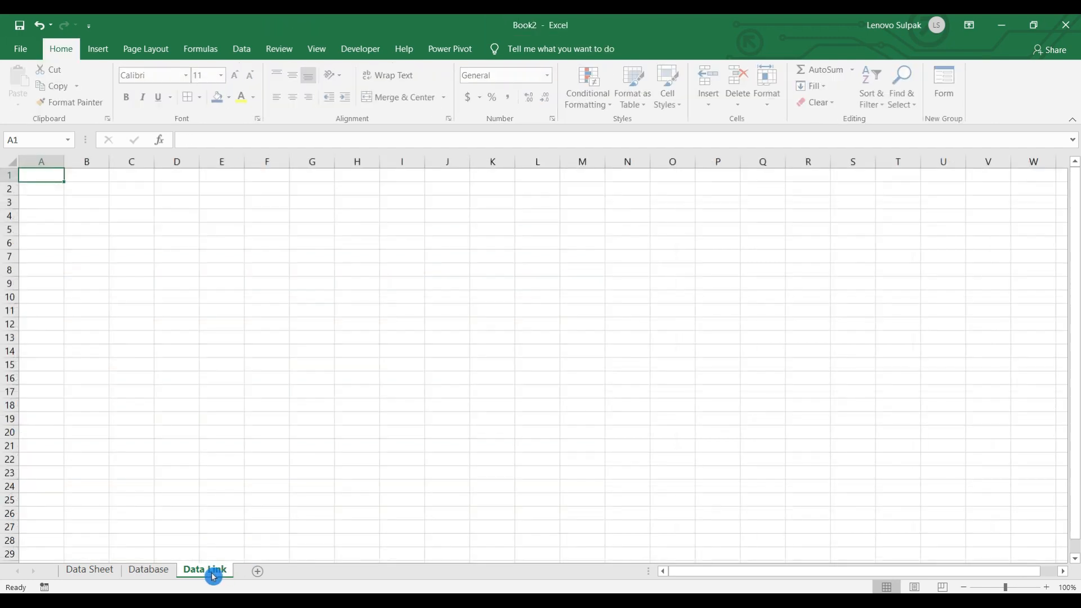
- On the Data Sheet form with G2 selected, start Record Macro, proposed as Macro2
{"action": "left_click", "coordinate": [146, 572]}
{"action": "left_click", "coordinate": [109, 571]}
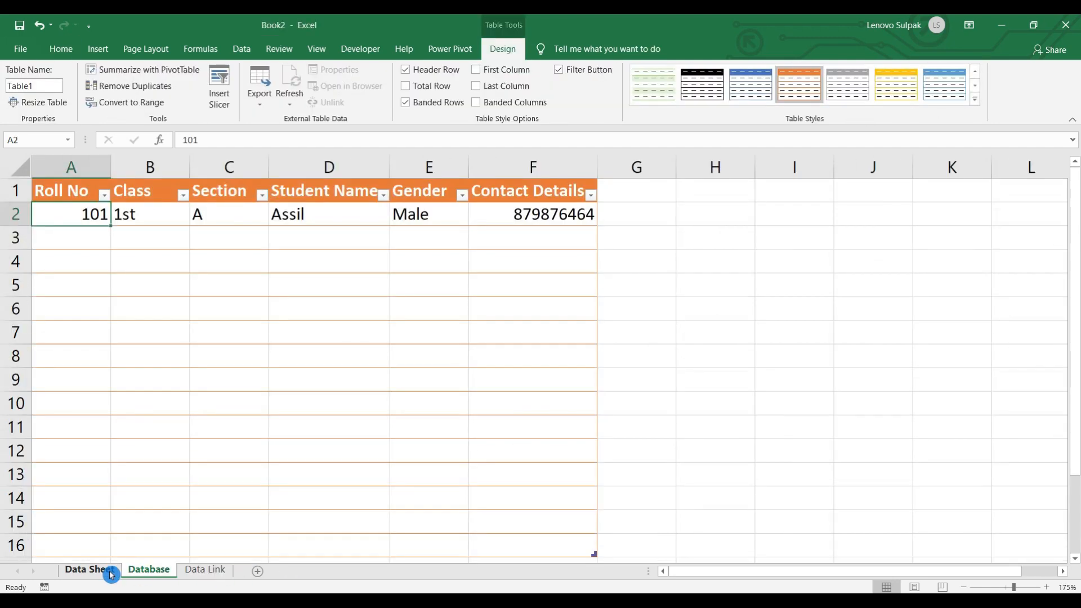
{"action": "left_click", "coordinate": [636, 312]}
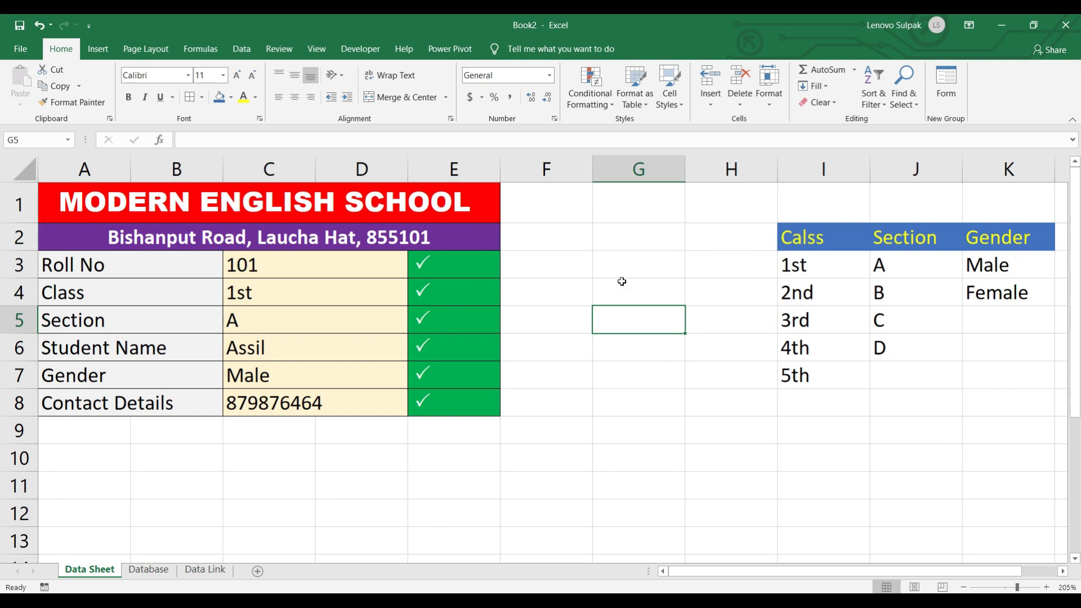
{"action": "left_click", "coordinate": [627, 263]}
{"action": "left_click", "coordinate": [614, 236]}
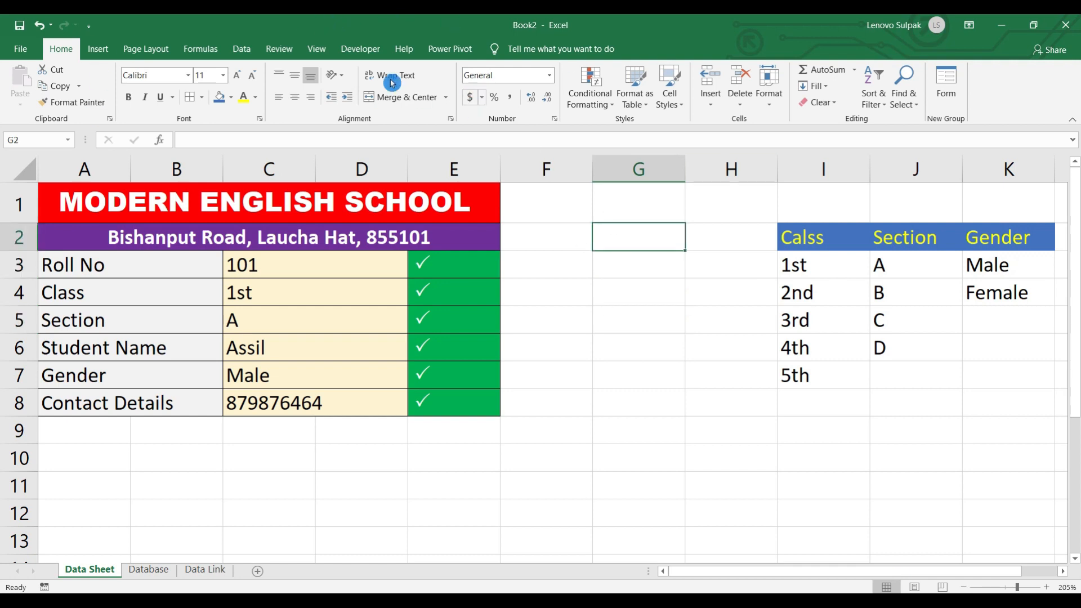
{"action": "left_click", "coordinate": [363, 52]}
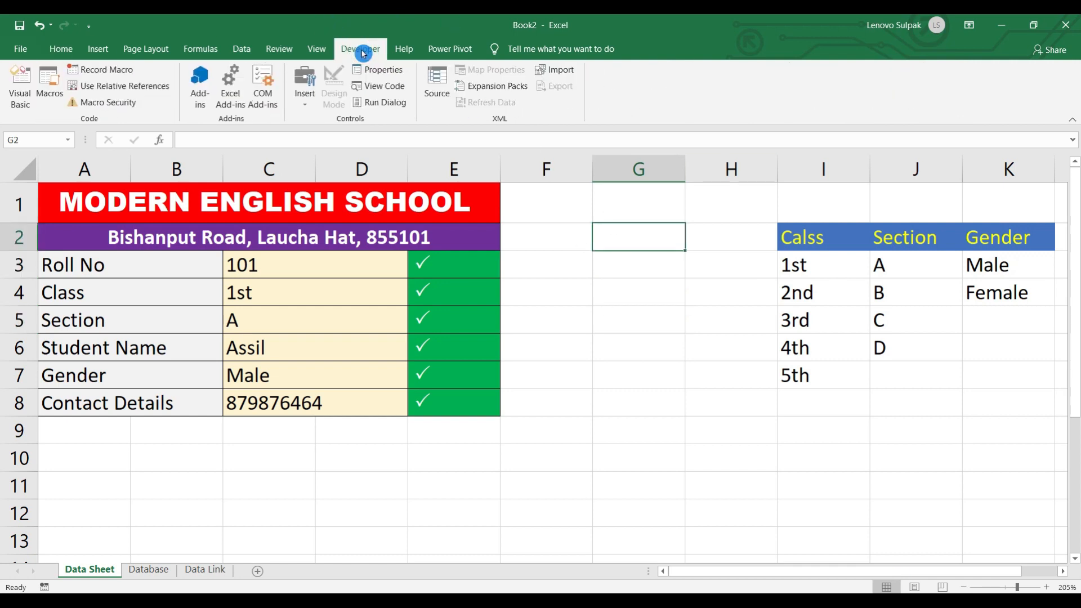
{"action": "left_click", "coordinate": [110, 69]}
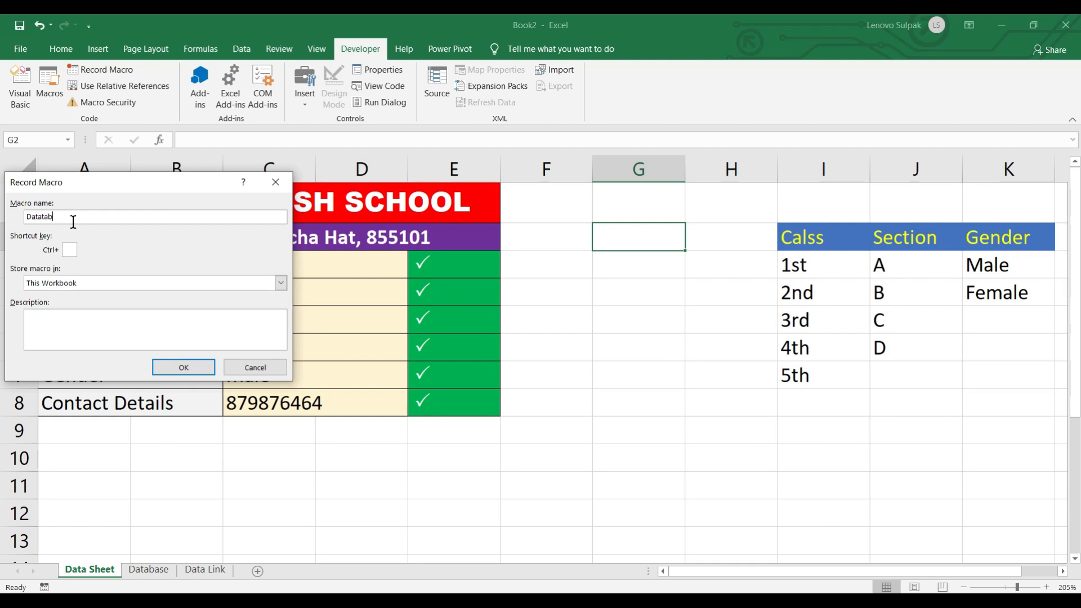
- Begin recording the Datatable macro in this workbook and select cell G3
{"action": "left_click", "coordinate": [184, 367]}
{"action": "left_click", "coordinate": [626, 275]}
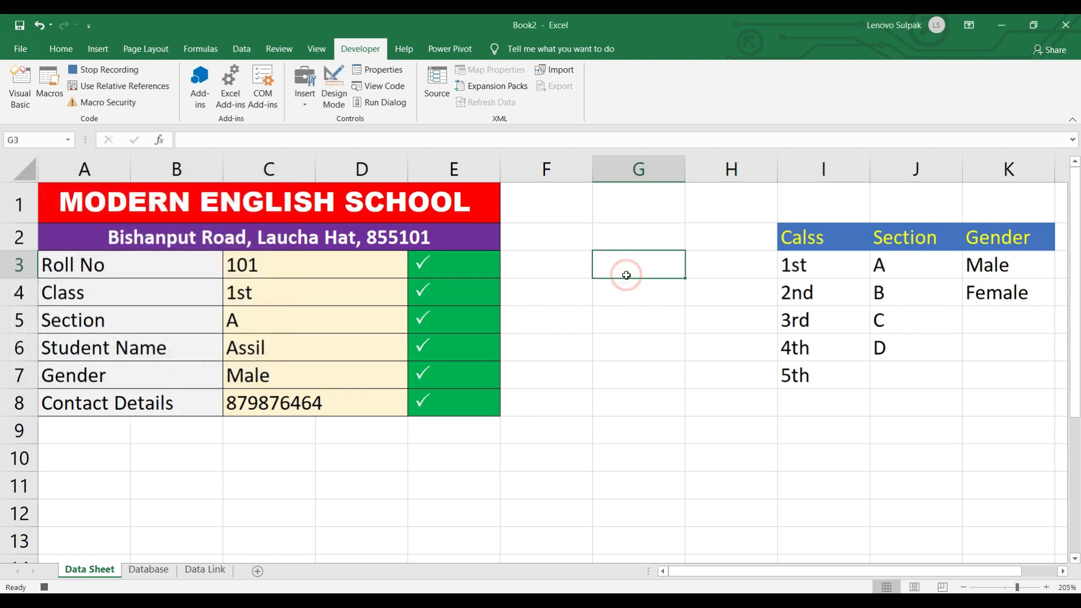
- Link G3 to the roll number with =C3, undoing the attempted fill-down
{"action": "type", "text": "="}
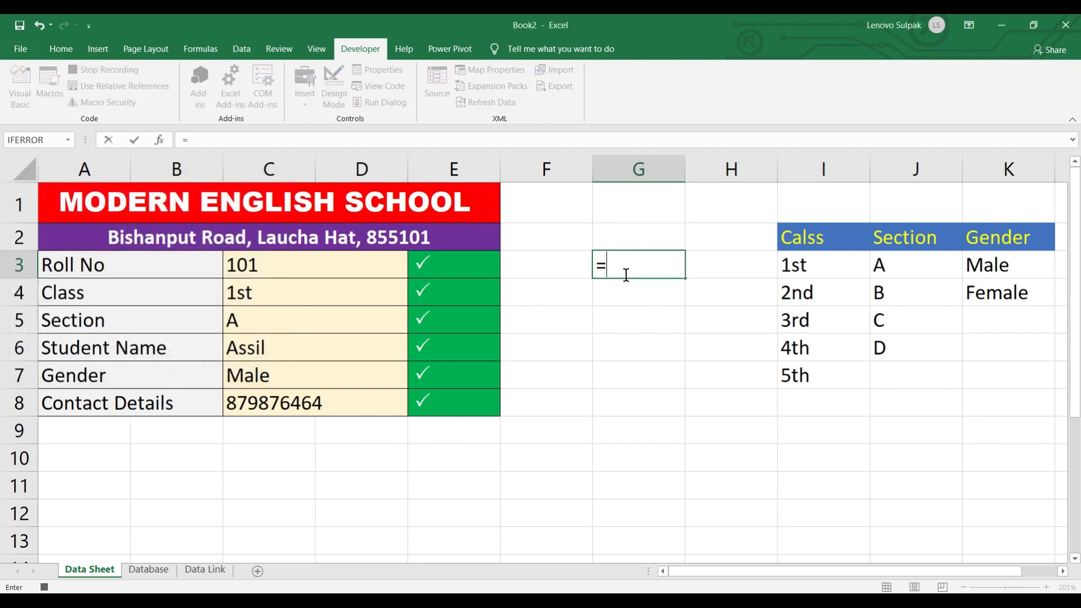
{"action": "left_click", "coordinate": [294, 262]}
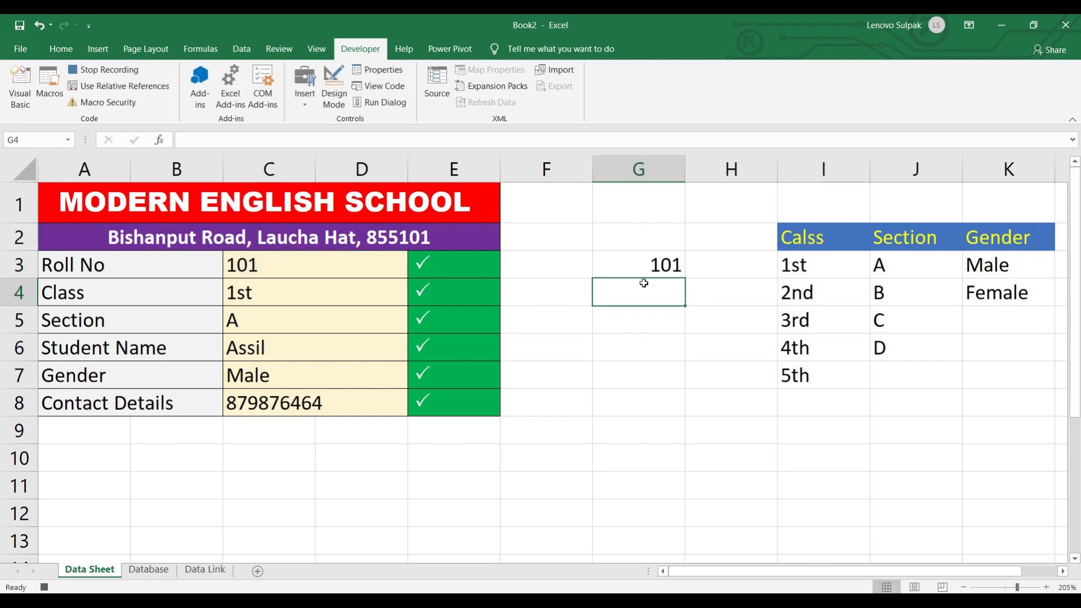
{"action": "left_click", "coordinate": [635, 262]}
{"action": "left_click_drag", "start_coordinate": [687, 278], "coordinate": [679, 404]}
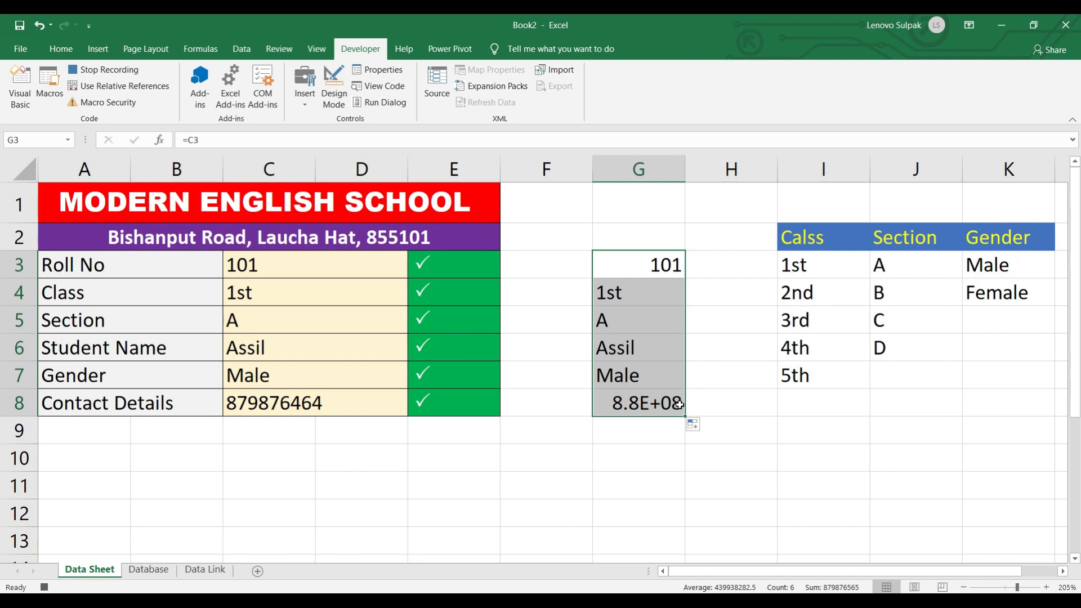
{"action": "key", "text": "ctrl+z"}
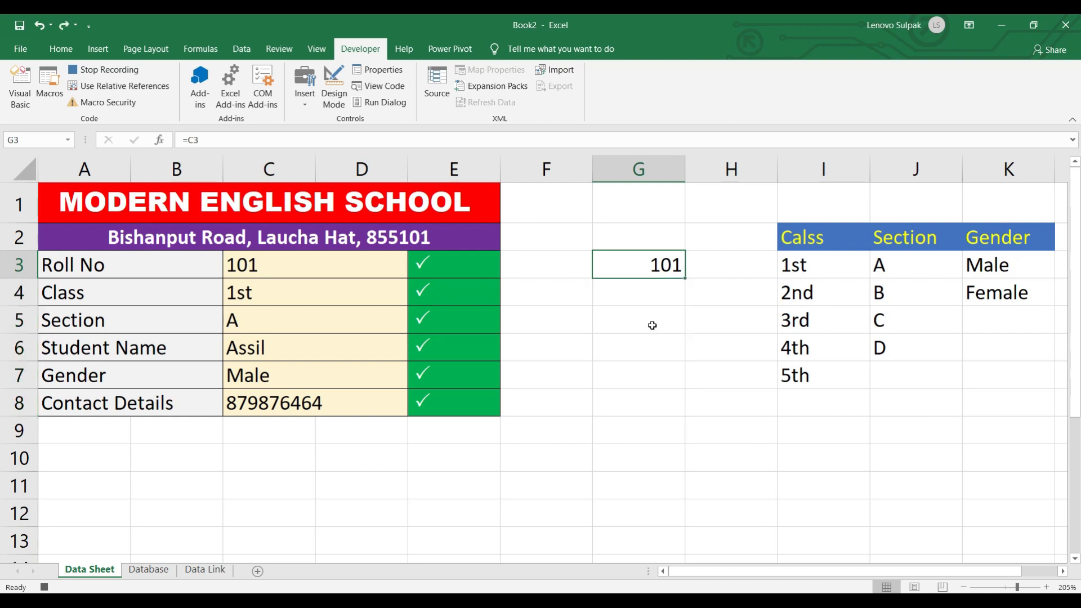
- Link G4 and G5 to the class and section with =C4 and =C5
{"action": "left_click", "coordinate": [651, 297]}
{"action": "type", "text": "="}
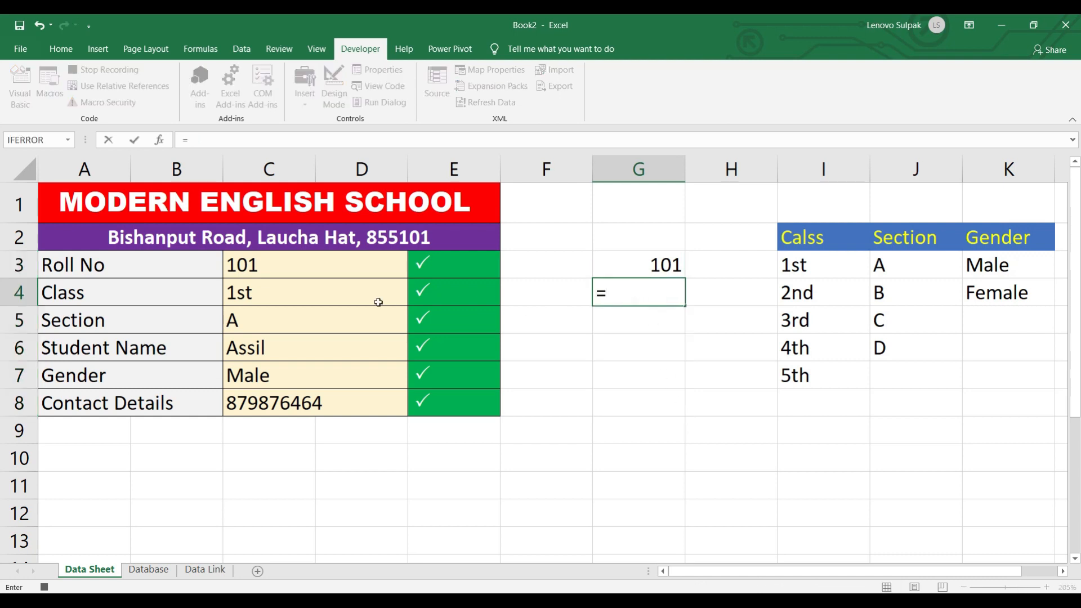
{"action": "left_click", "coordinate": [320, 301]}
{"action": "key", "text": "Return"}
{"action": "left_click", "coordinate": [609, 321]}
{"action": "type", "text": "="}
{"action": "left_click", "coordinate": [319, 325]}
{"action": "key", "text": "Return"}
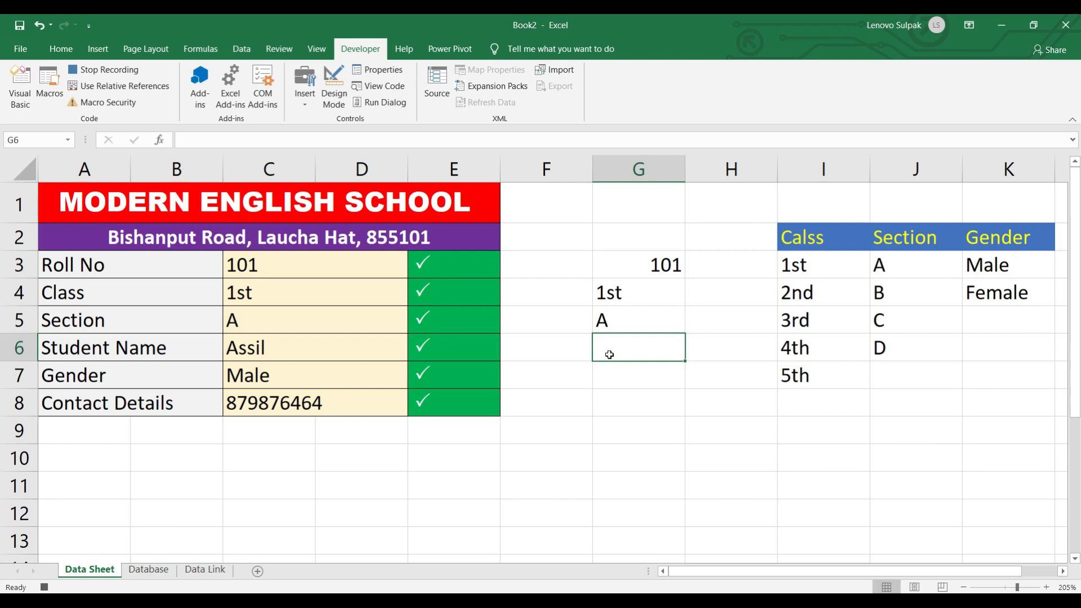
- Link G6 through G8 to name, gender and contact (=C6 to =C8), then select G3:G8
{"action": "type", "text": "="}
{"action": "left_click", "coordinate": [326, 352]}
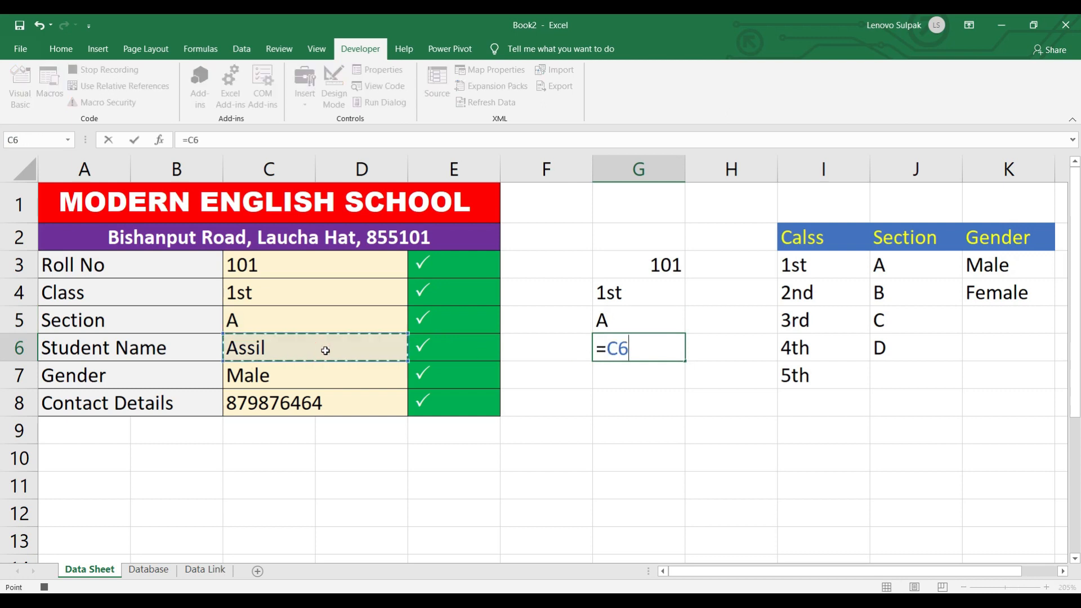
{"action": "key", "text": "Return"}
{"action": "type", "text": "="}
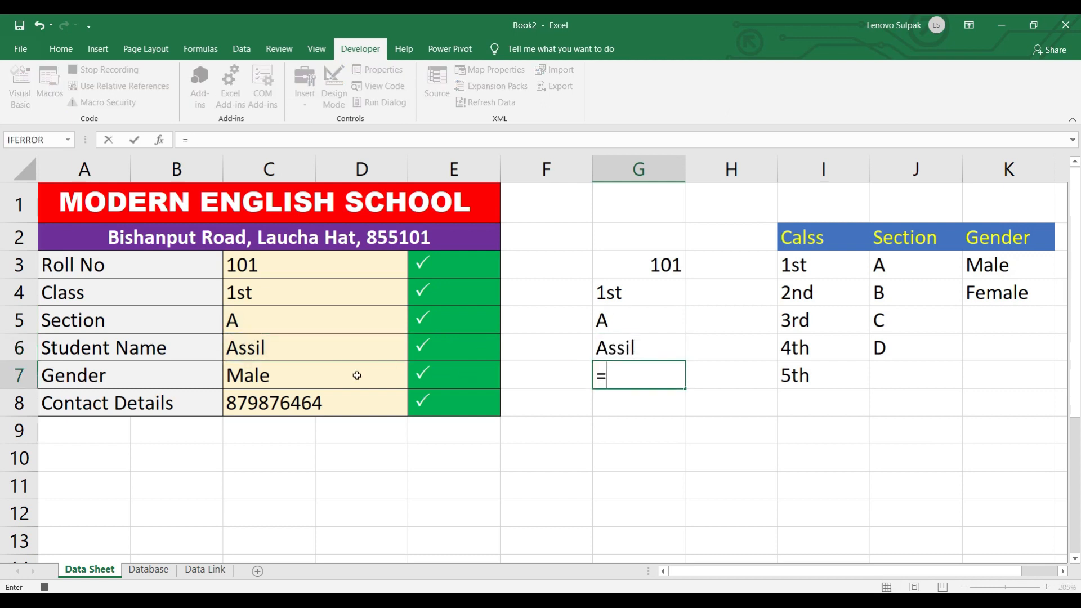
{"action": "left_click", "coordinate": [337, 375]}
{"action": "key", "text": "Return"}
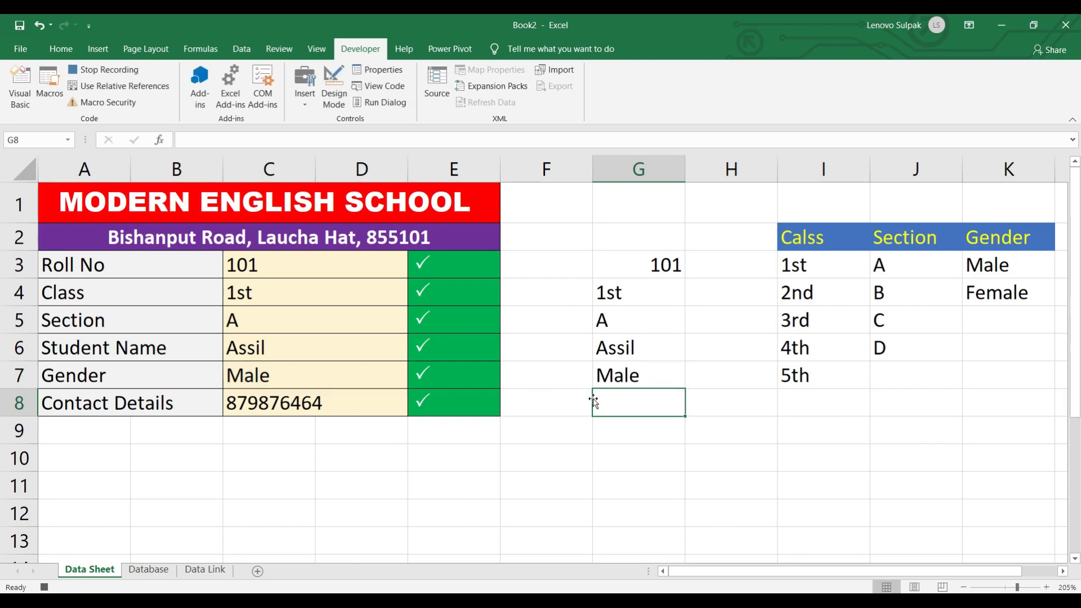
{"action": "type", "text": "="}
{"action": "left_click", "coordinate": [340, 405]}
{"action": "key", "text": "Return"}
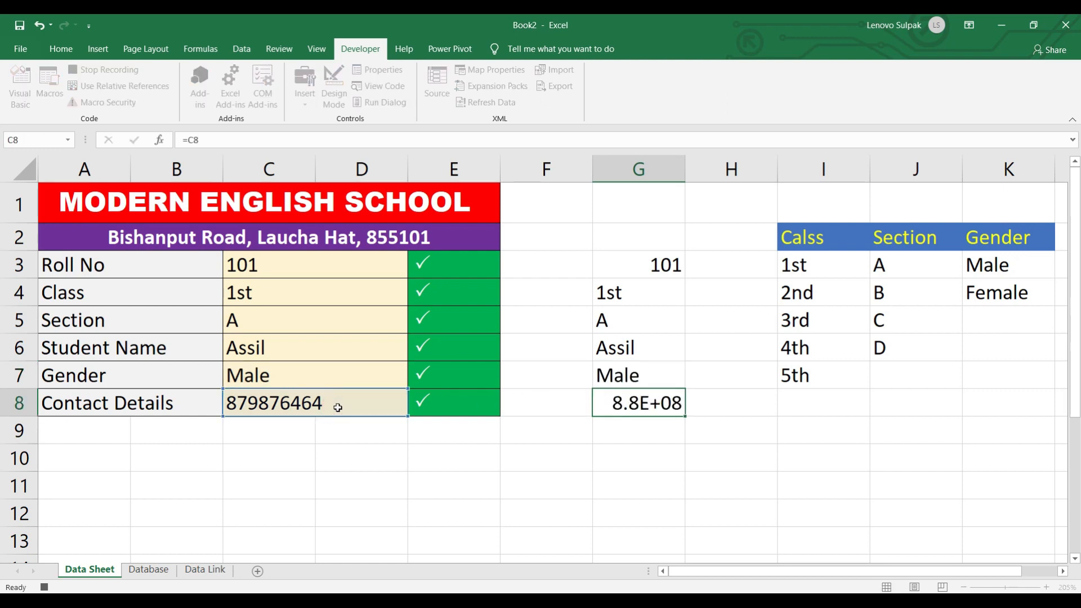
{"action": "left_click_drag", "start_coordinate": [622, 275], "coordinate": [624, 393]}
- Left-align the linked values in G3:G8 and copy all six cells
{"action": "left_click", "coordinate": [61, 48]}
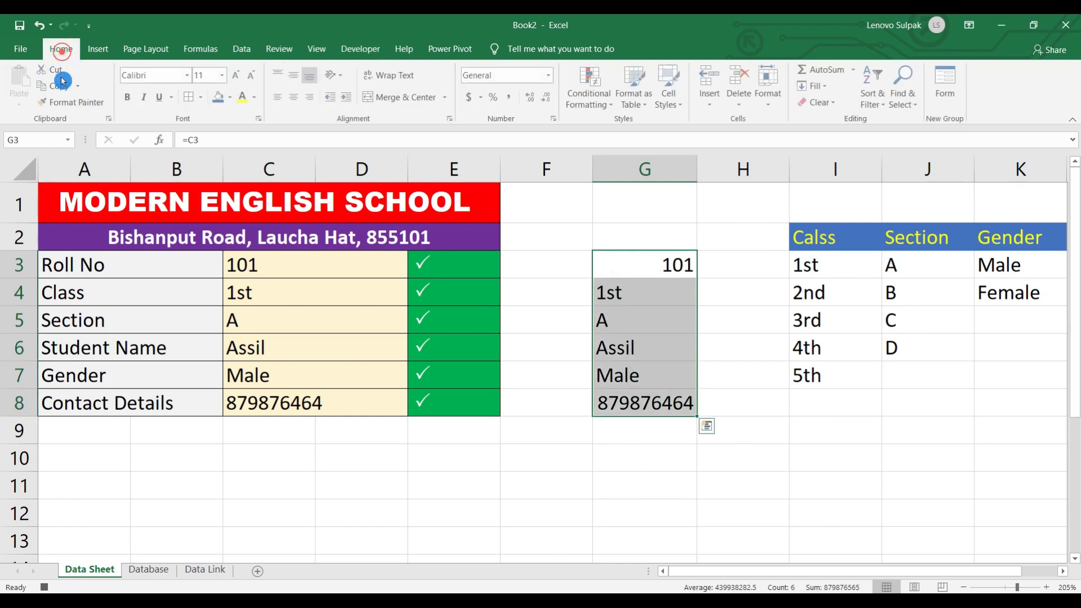
{"action": "left_click", "coordinate": [281, 98]}
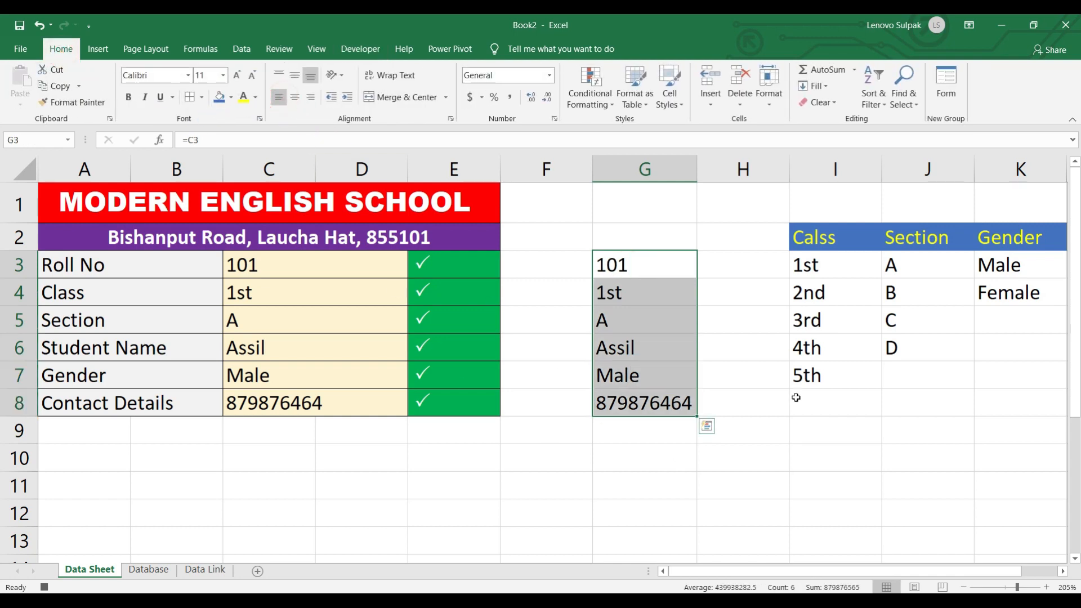
{"action": "left_click", "coordinate": [665, 368]}
{"action": "left_click_drag", "start_coordinate": [634, 266], "coordinate": [634, 376]}
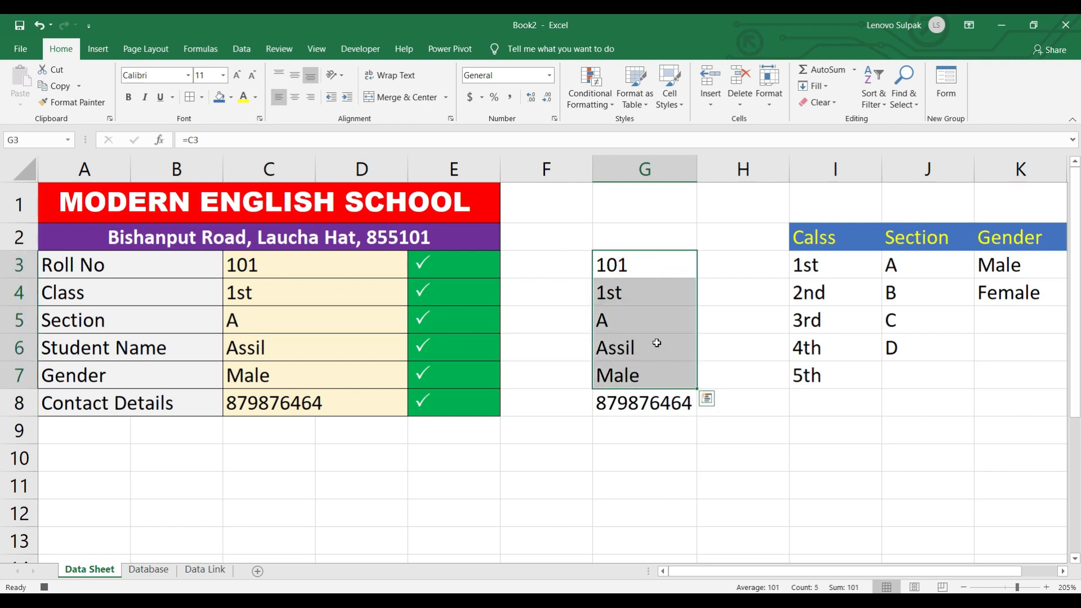
{"action": "left_click", "coordinate": [632, 396]}
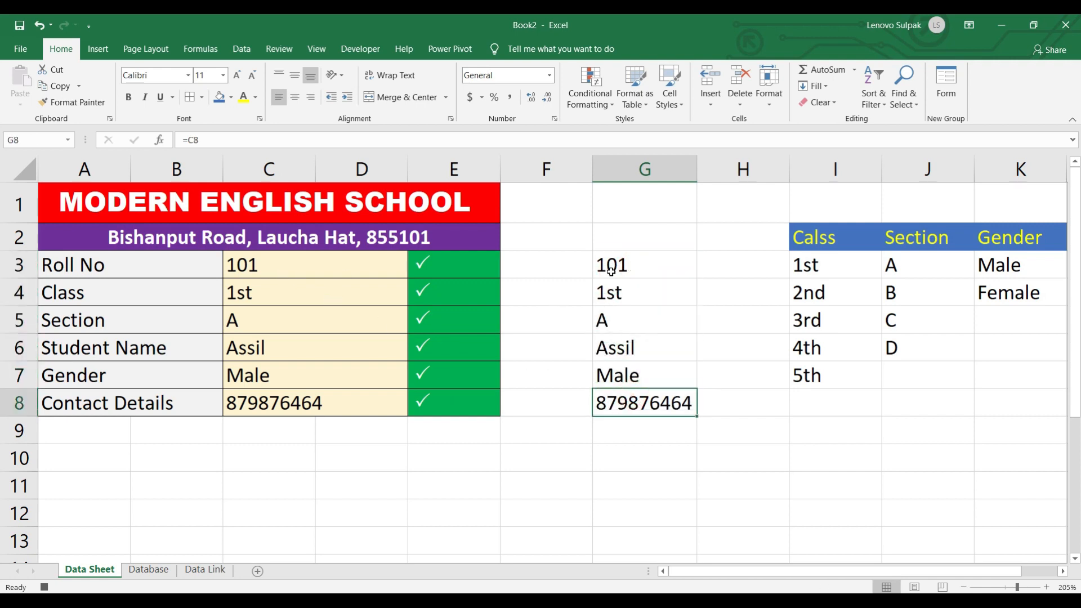
{"action": "left_click_drag", "start_coordinate": [626, 263], "coordinate": [630, 399]}
{"action": "key", "text": "ctrl+c"}
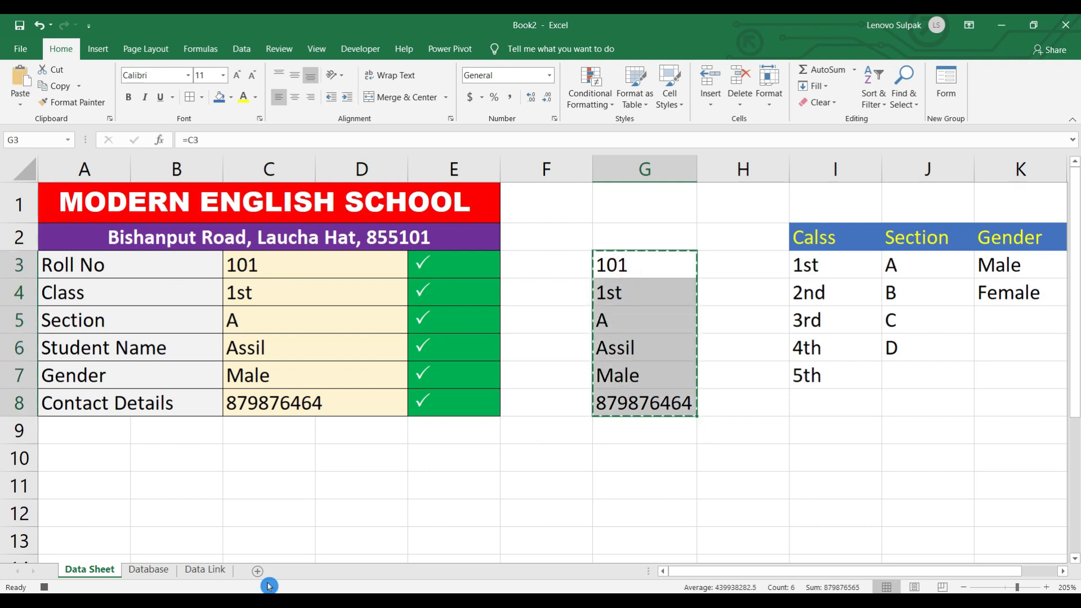
{"action": "left_click", "coordinate": [194, 569]}
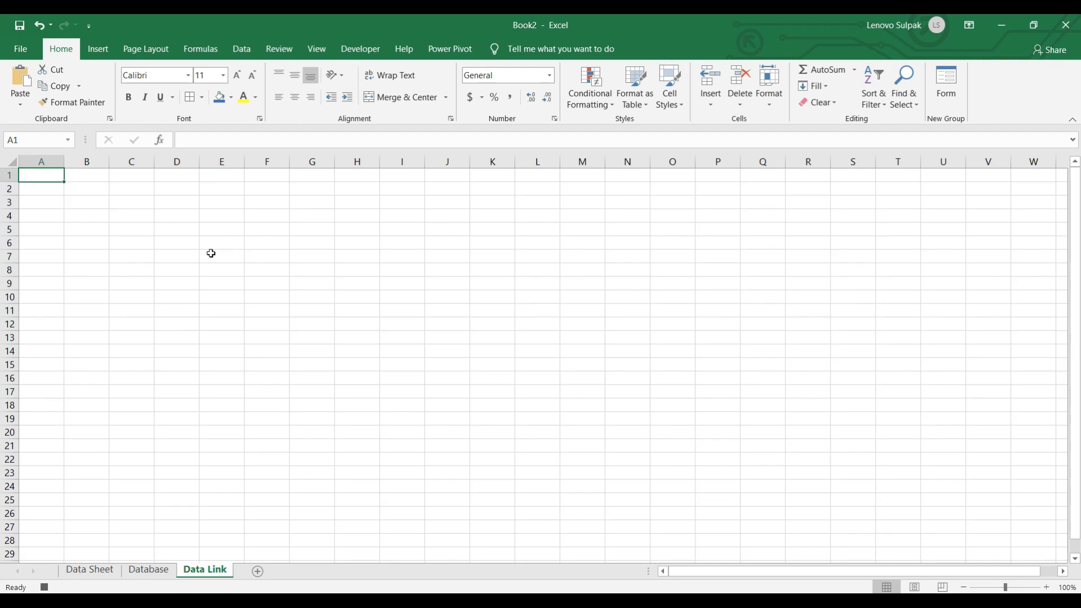
- Paste Special the copied cells as transposed values into A1:F1, then copy that row
{"action": "key", "text": "ctrl+alt+v"}
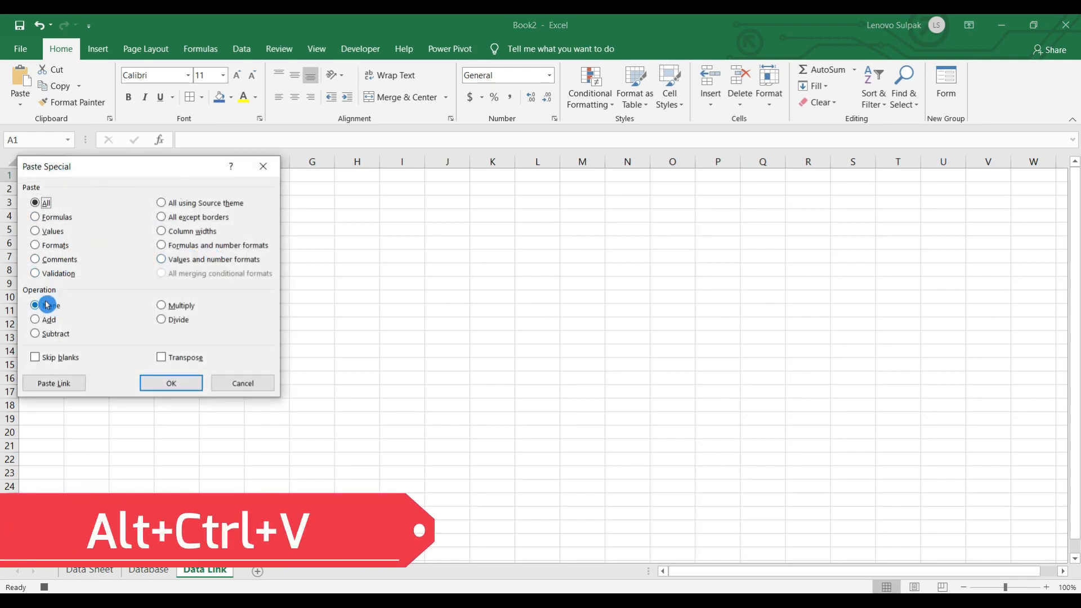
{"action": "left_click", "coordinate": [50, 231]}
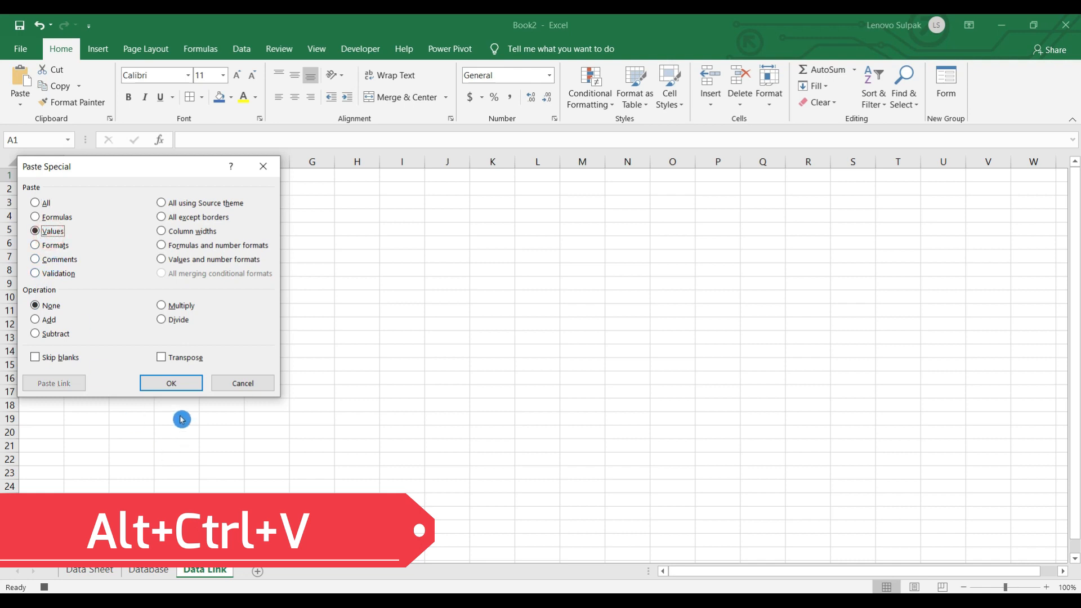
{"action": "left_click", "coordinate": [169, 357]}
{"action": "left_click", "coordinate": [171, 383]}
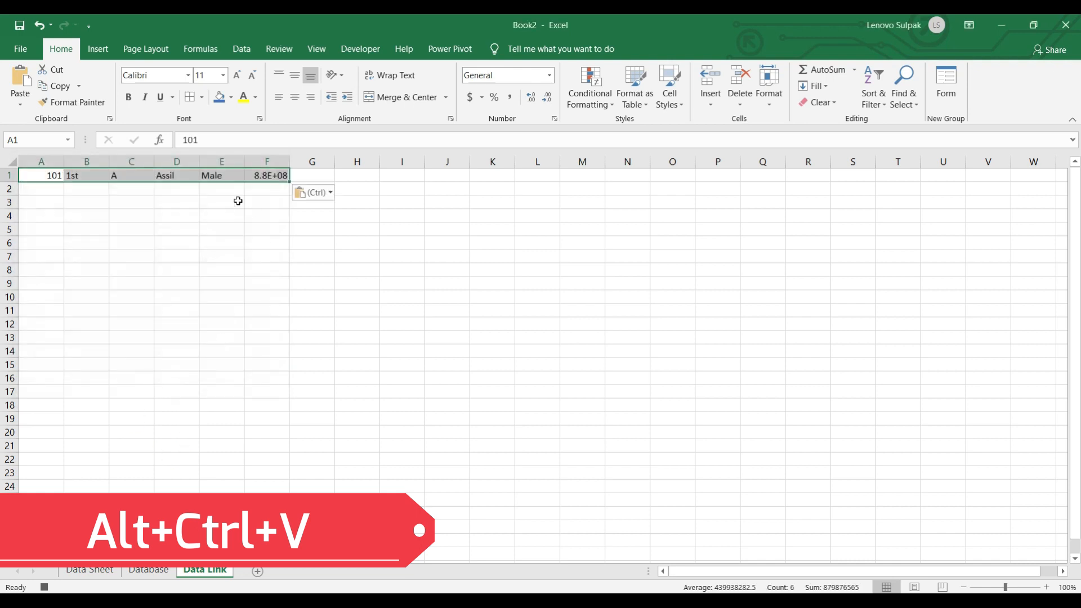
{"action": "scroll", "coordinate": [260, 178], "scroll_direction": "up", "scroll_amount": 5}
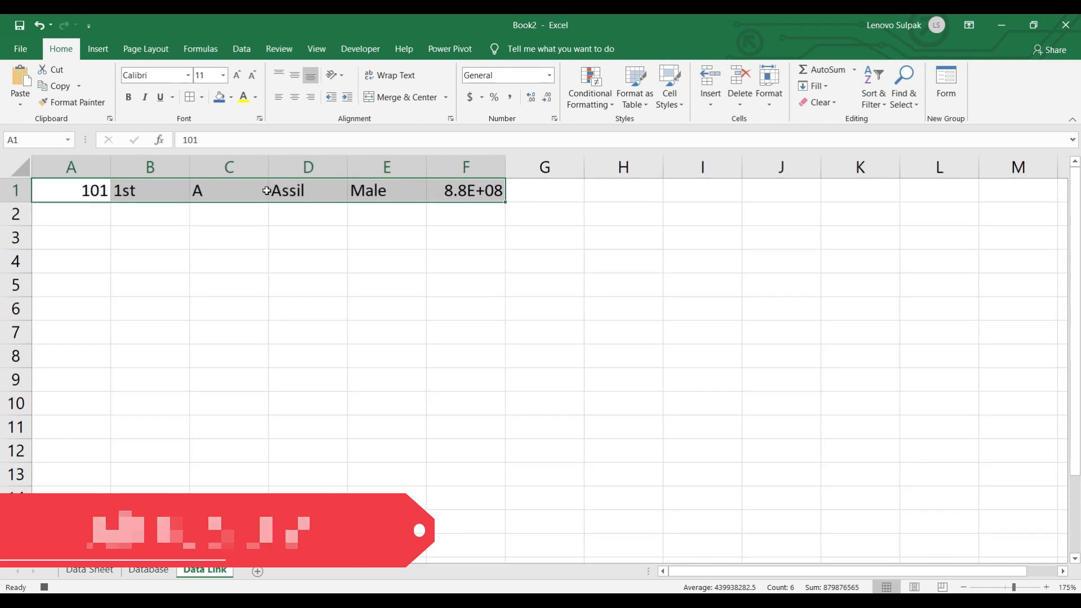
{"action": "key", "text": "ctrl+c"}
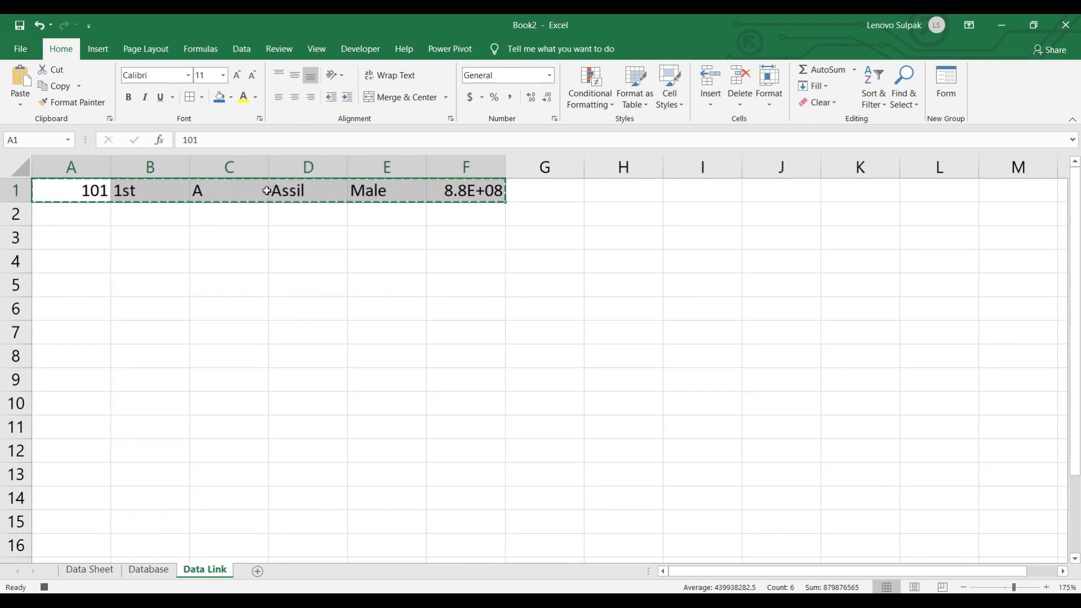
{"action": "left_click", "coordinate": [153, 570]}
- Insert the copied row at A2 of the Database table as a new record
{"action": "left_click", "coordinate": [64, 214]}
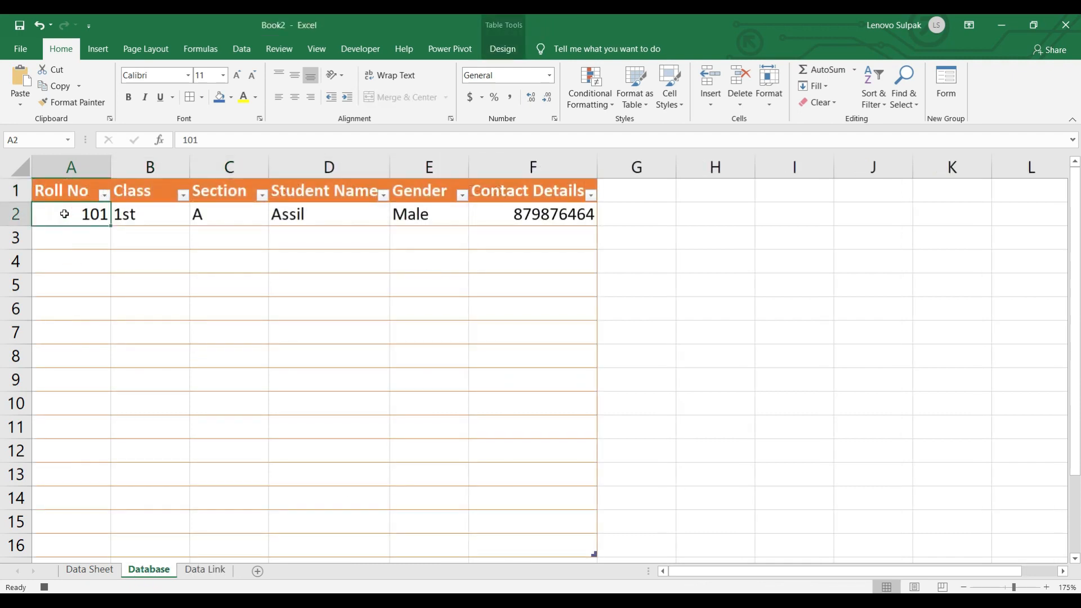
{"action": "left_click", "coordinate": [98, 54]}
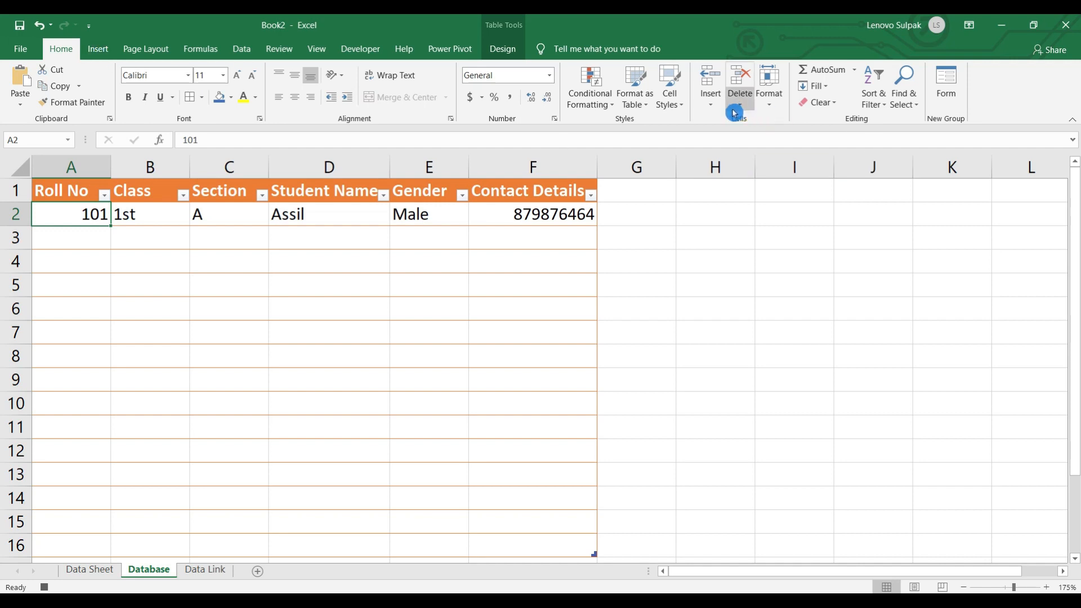
{"action": "left_click", "coordinate": [712, 107]}
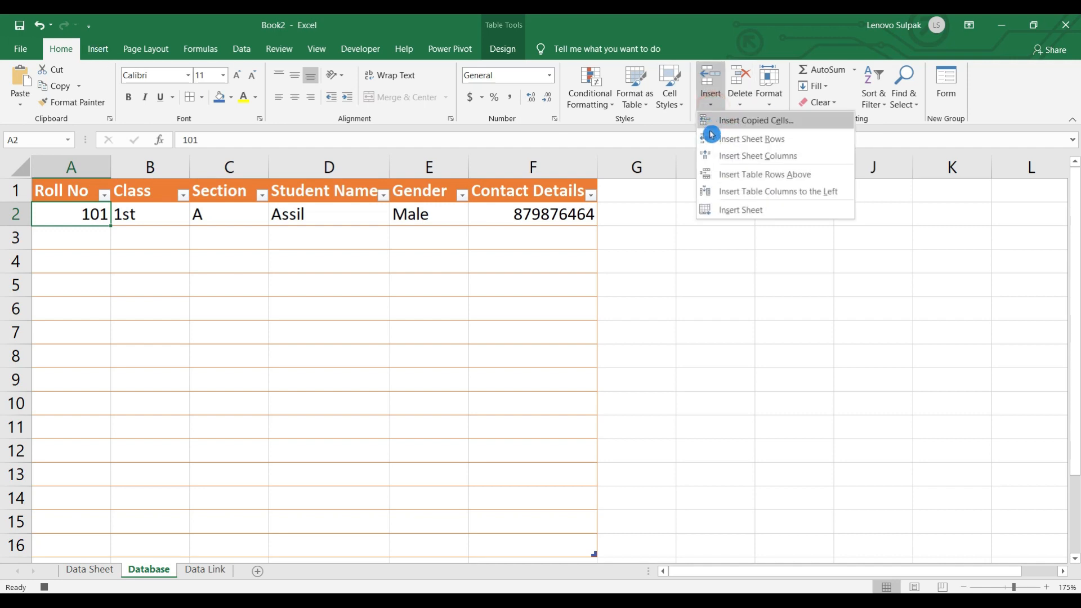
{"action": "left_click", "coordinate": [726, 126]}
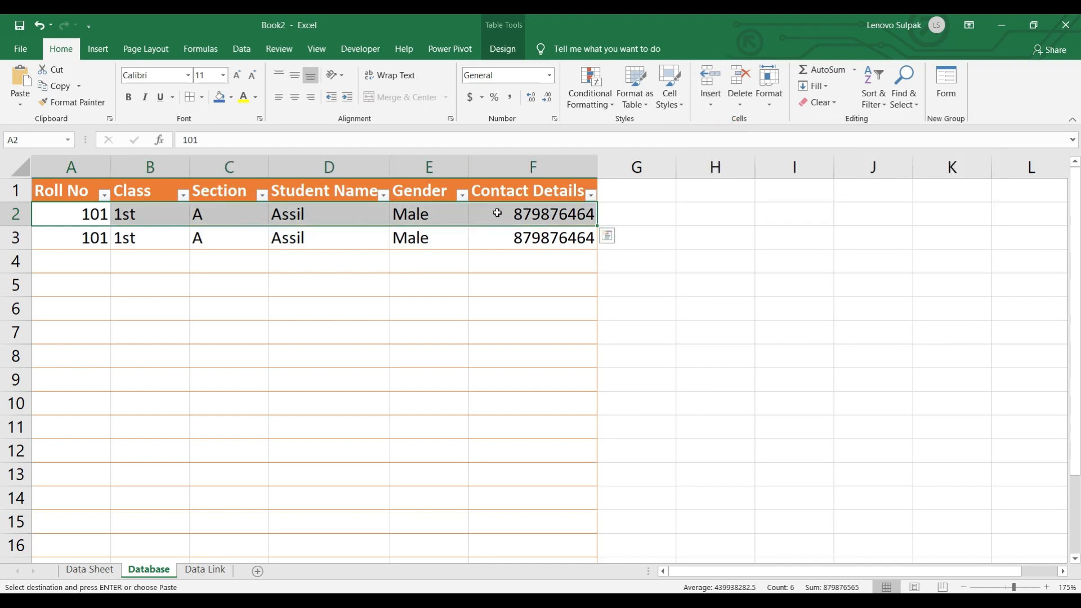
{"action": "left_click", "coordinate": [519, 216]}
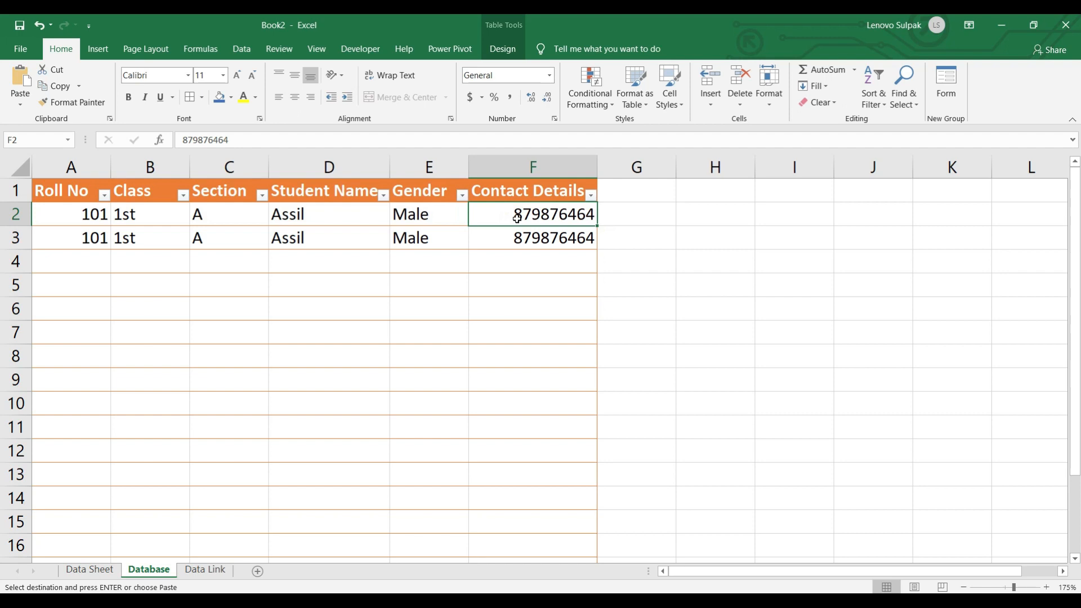
{"action": "left_click", "coordinate": [102, 576]}
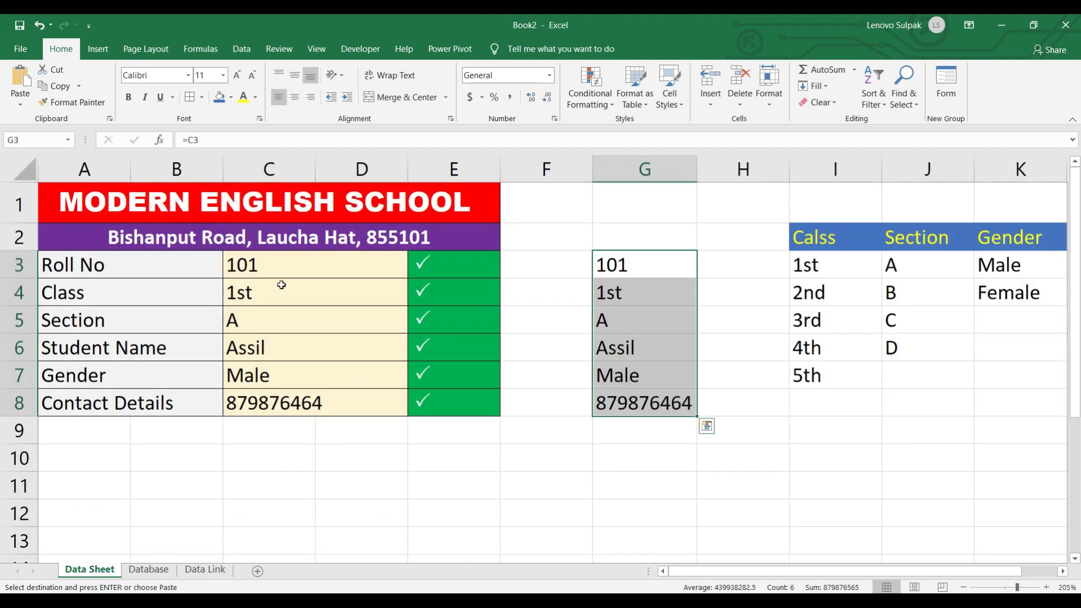
- Clear the form entries in C3:C8
{"action": "left_click_drag", "start_coordinate": [271, 269], "coordinate": [279, 397]}
{"action": "key", "text": "Delete"}
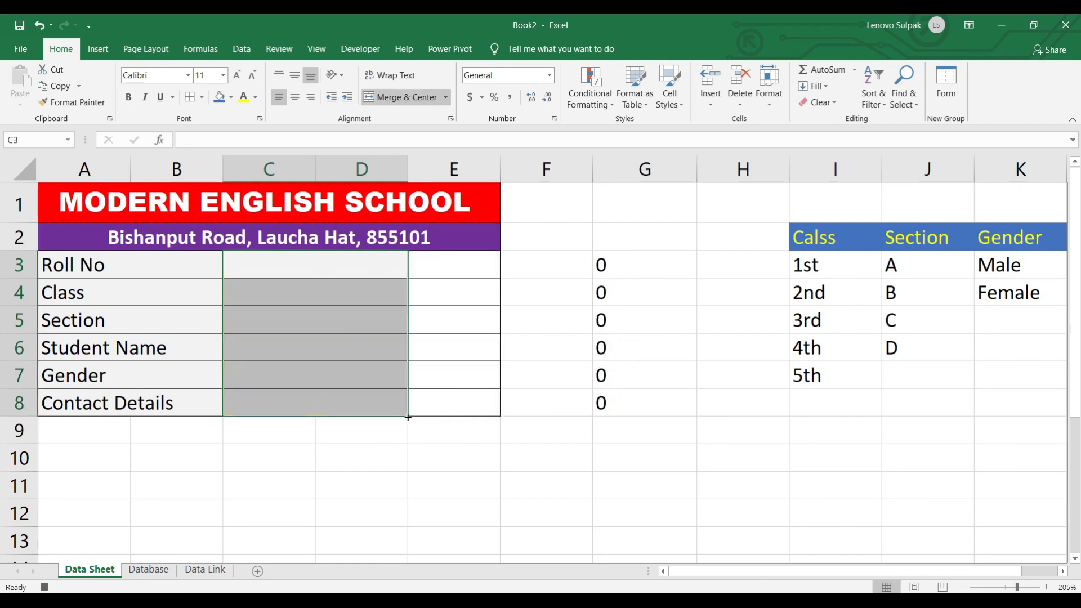
{"action": "left_click", "coordinate": [353, 407]}
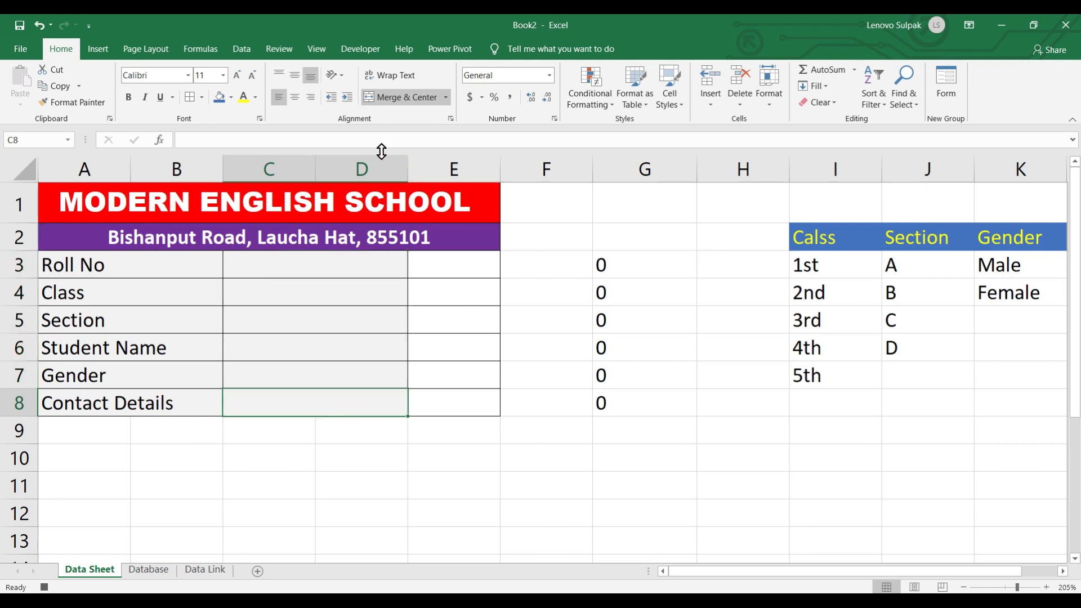
- Stop the Datatable macro recording and select cell C10 below the form
{"action": "left_click", "coordinate": [358, 51]}
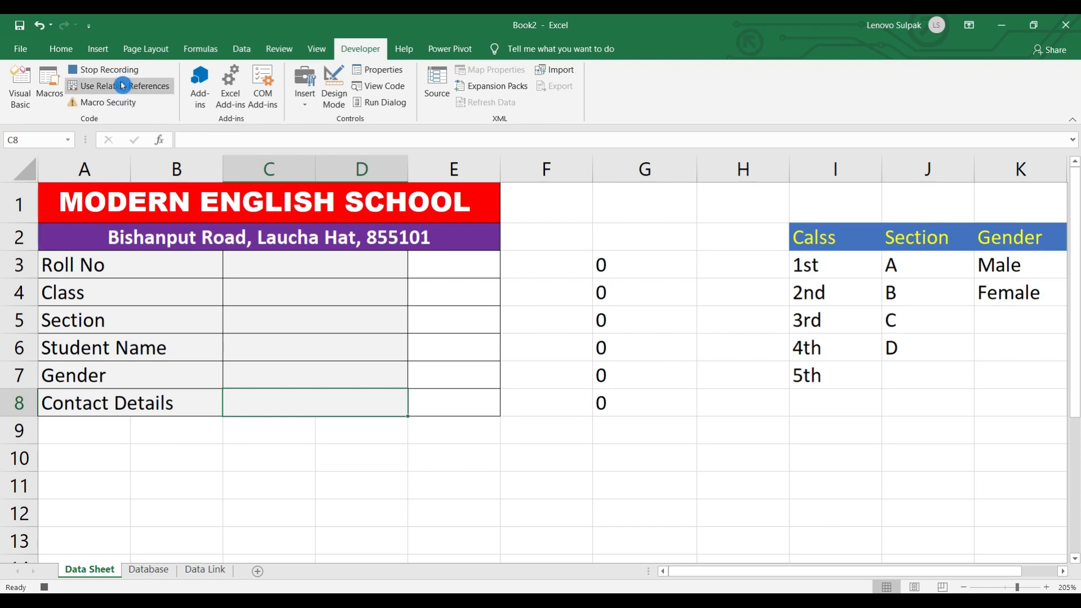
{"action": "left_click", "coordinate": [105, 70]}
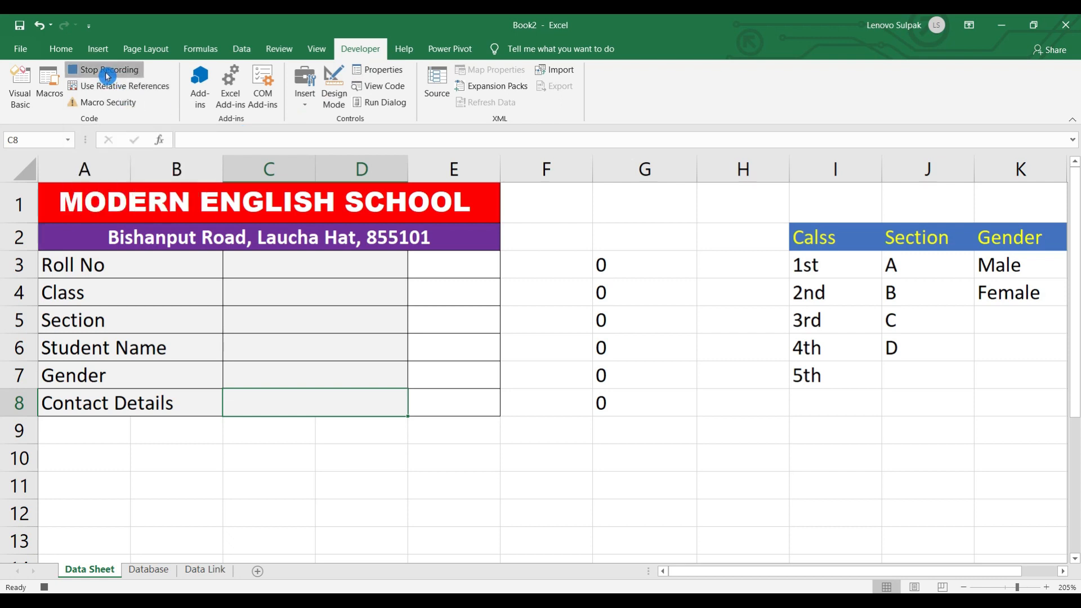
{"action": "left_click", "coordinate": [378, 454]}
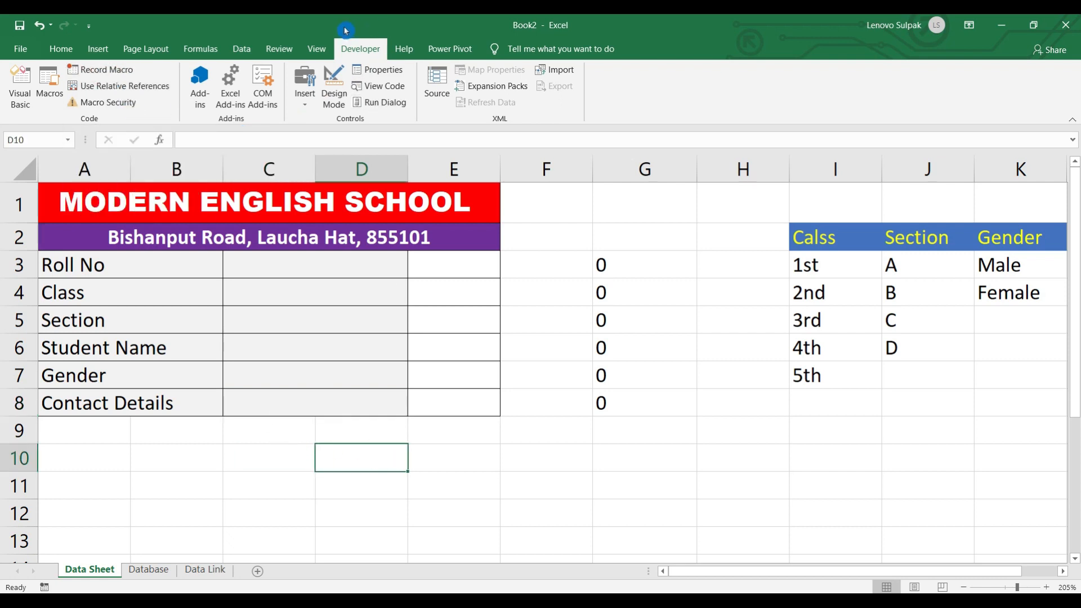
{"action": "left_click", "coordinate": [279, 455]}
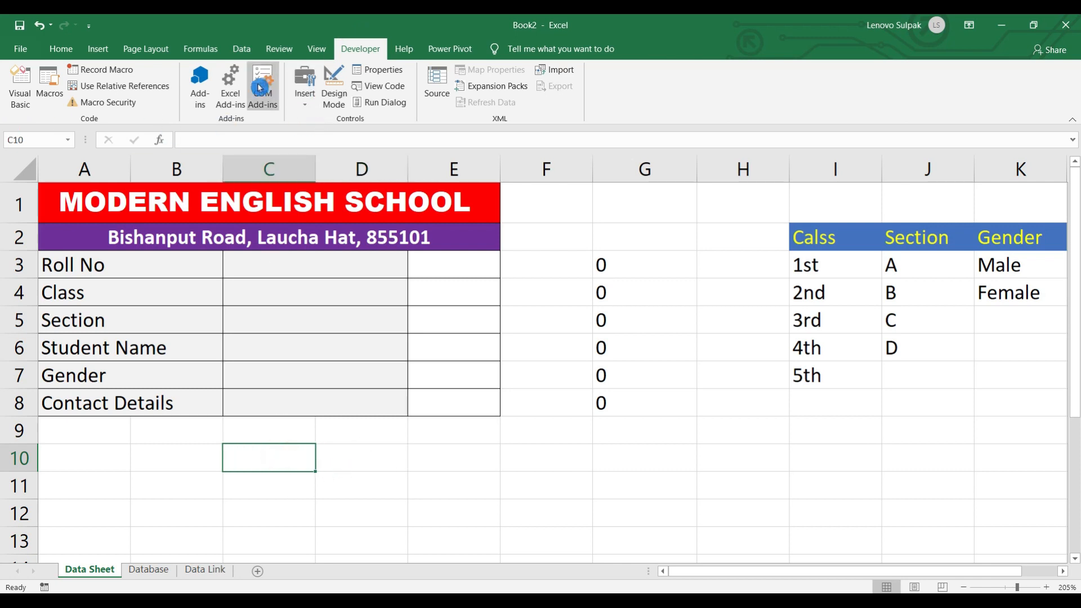
- Draw a form button over C10:E11 and assign it the Datatable macro
{"action": "left_click", "coordinate": [305, 96]}
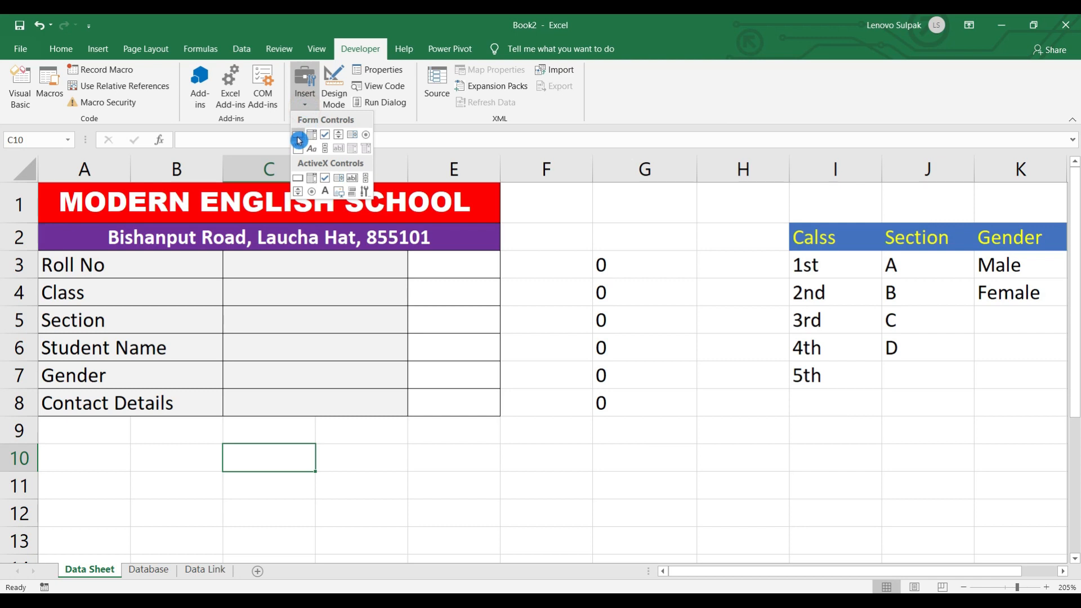
{"action": "left_click", "coordinate": [297, 135]}
{"action": "left_click_drag", "start_coordinate": [259, 435], "coordinate": [427, 497]}
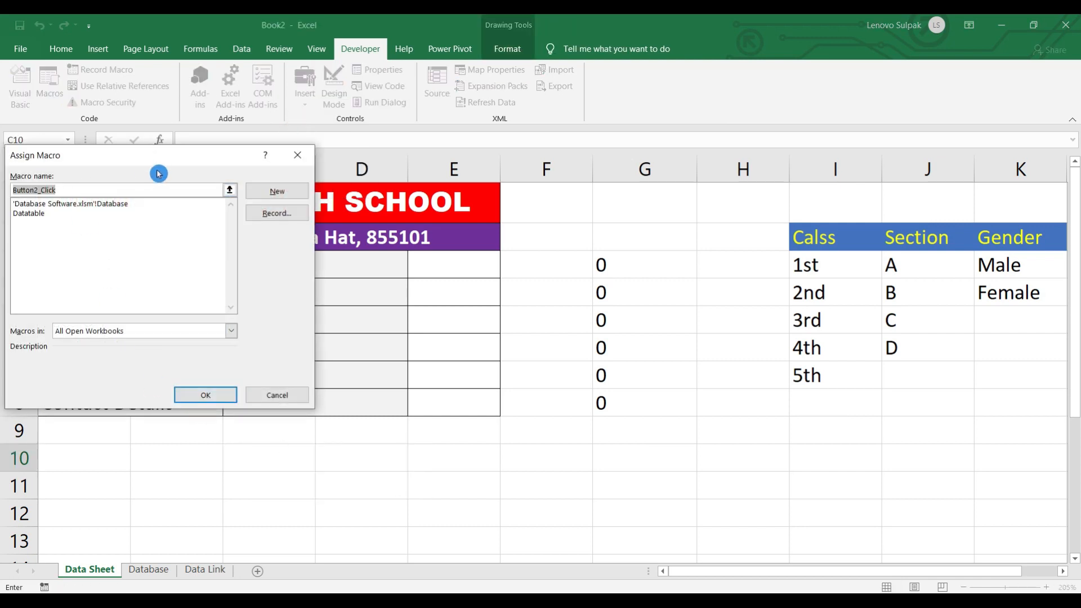
{"action": "left_click", "coordinate": [26, 215]}
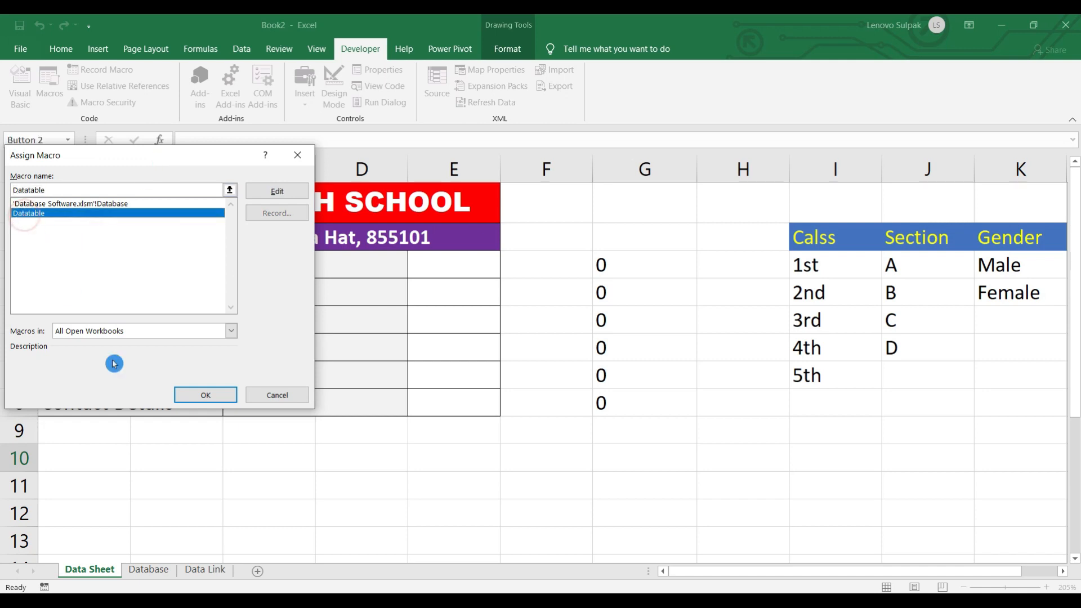
{"action": "left_click", "coordinate": [205, 394]}
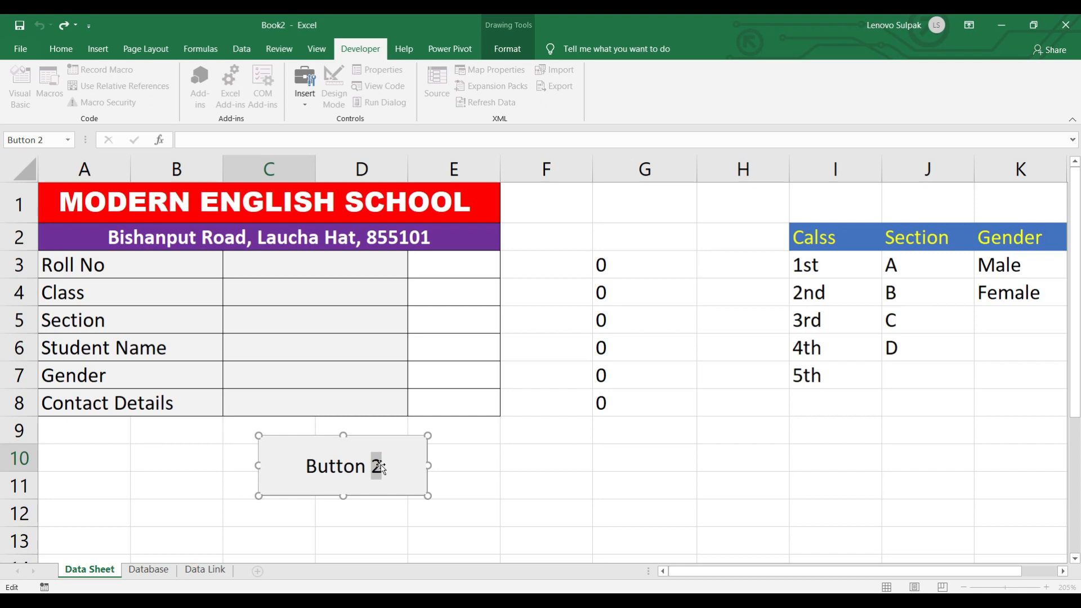
- Relabel the button 'Conform Data'
{"action": "key", "text": "BackSpace"}
{"action": "key", "text": "BackSpace"}
{"action": "key", "text": "BackSpace"}
{"action": "key", "text": "BackSpace"}
{"action": "key", "text": "BackSpace"}
{"action": "key", "text": "BackSpace"}
{"action": "key", "text": "BackSpace"}
{"action": "key", "text": "BackSpace"}
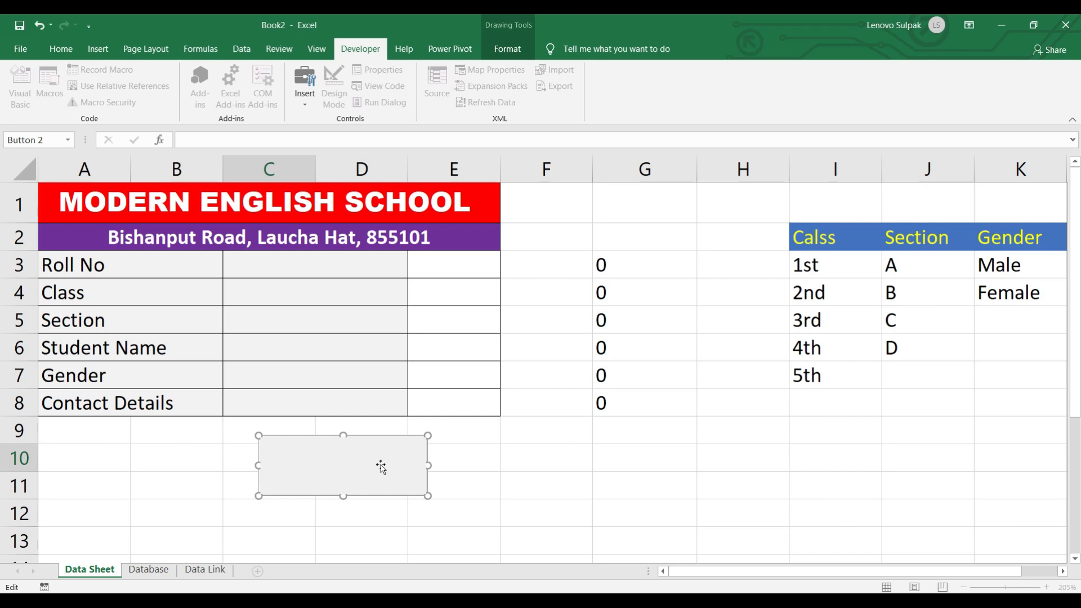
{"action": "type", "text": "Conform Data"}
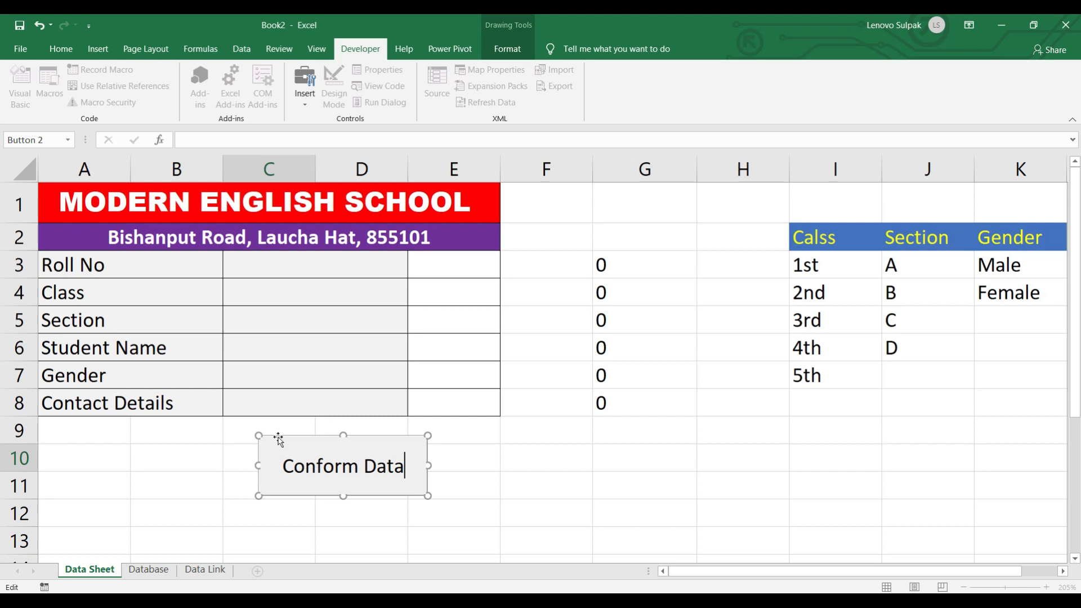
{"action": "left_click", "coordinate": [228, 440]}
{"action": "left_click", "coordinate": [484, 449]}
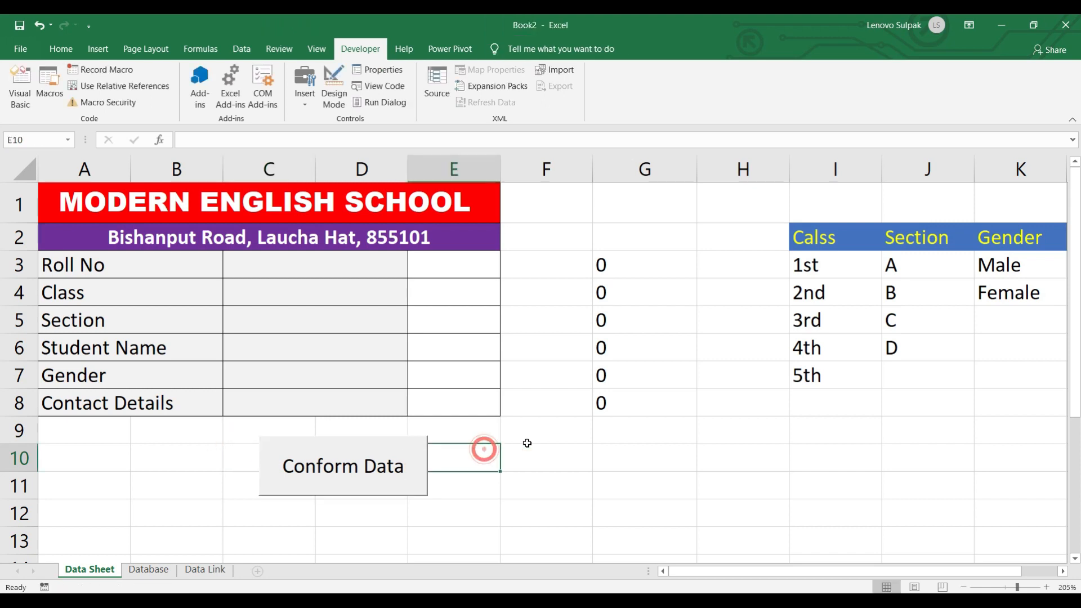
- Enter roll number 103, class 4th and section D in the form
{"action": "left_click", "coordinate": [286, 269]}
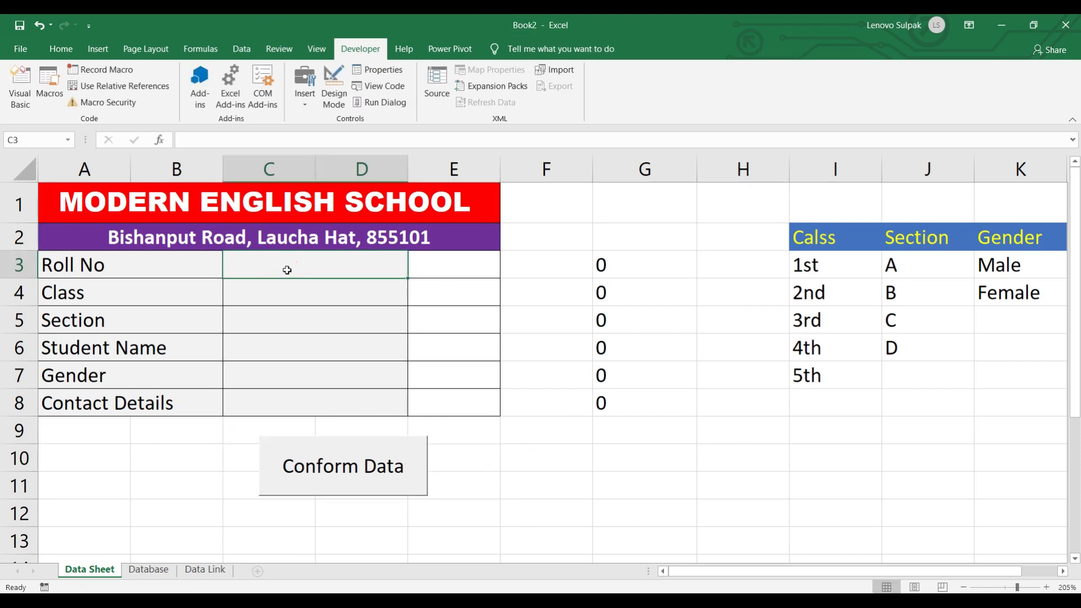
{"action": "type", "text": "103"}
{"action": "key", "text": "Return"}
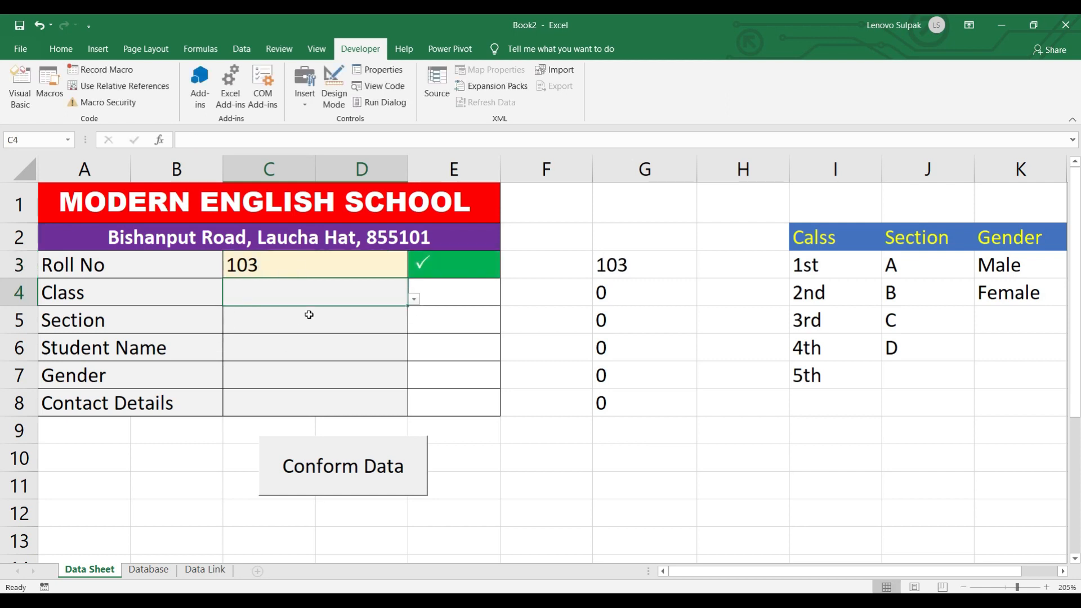
{"action": "left_click", "coordinate": [418, 300]}
{"action": "left_click", "coordinate": [270, 370]}
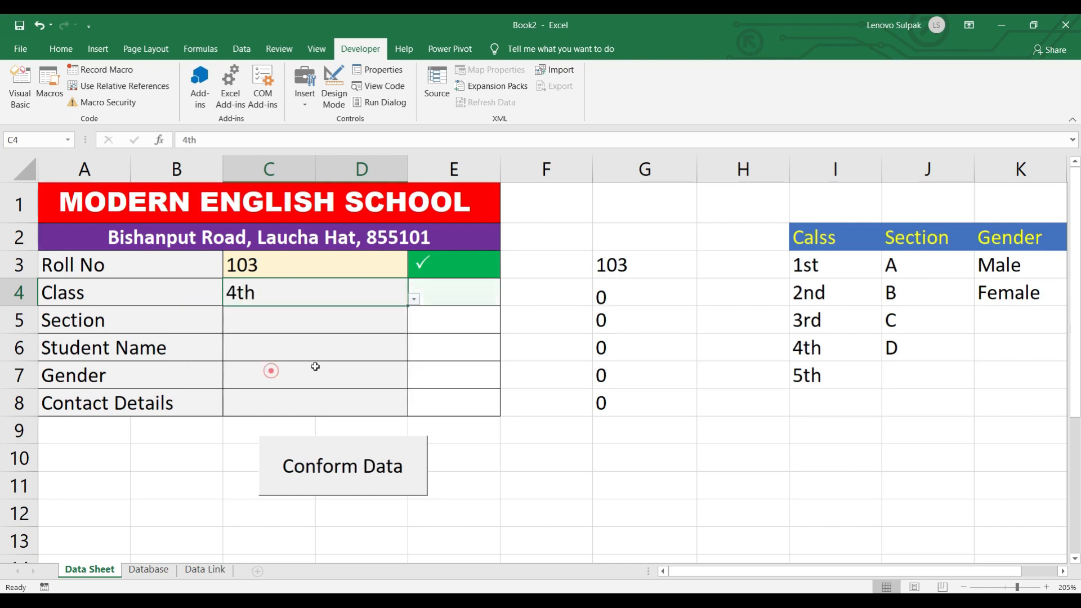
{"action": "left_click", "coordinate": [353, 322]}
{"action": "left_click", "coordinate": [414, 327]}
{"action": "left_click", "coordinate": [216, 406]}
- Fill in the student's name, gender Male and the contact number
{"action": "left_click", "coordinate": [231, 352]}
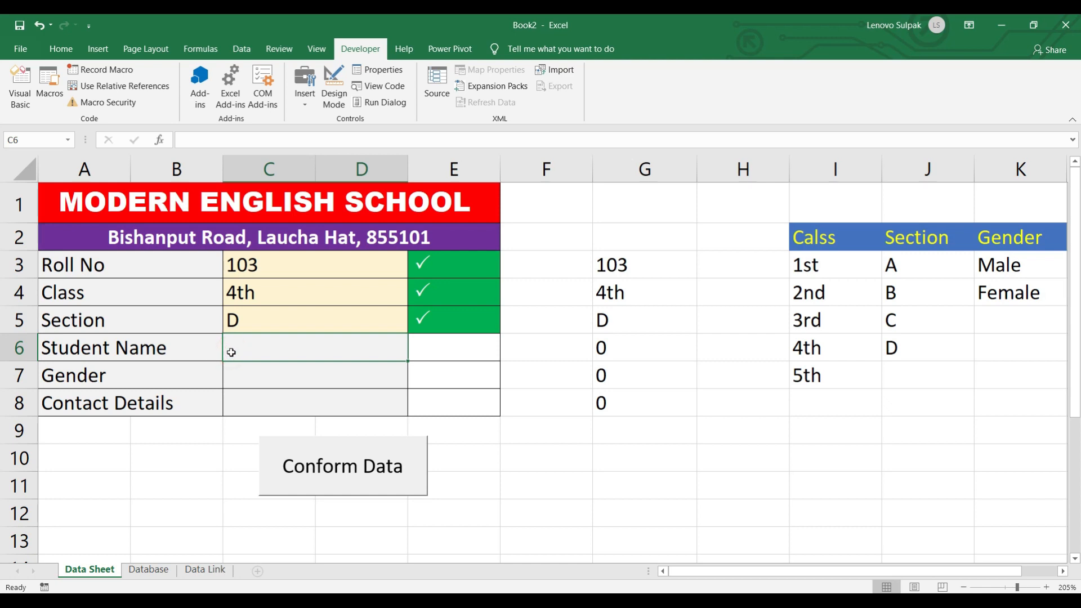
{"action": "type", "text": "Ass"}
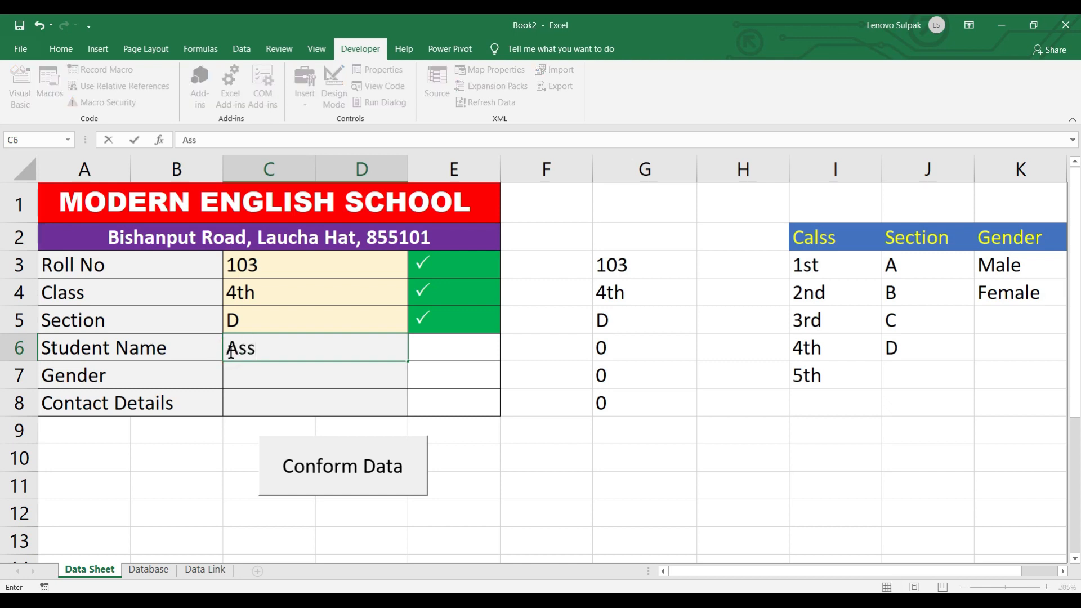
{"action": "type", "text": "il"}
{"action": "key", "text": "Return"}
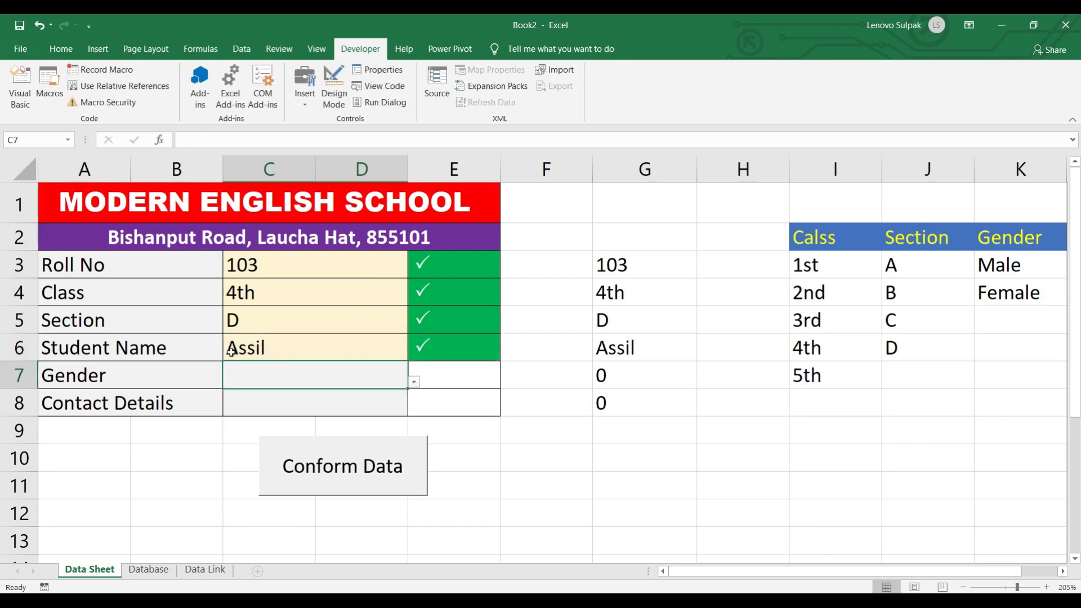
{"action": "left_click", "coordinate": [258, 351]}
{"action": "type", "text": "Sa"}
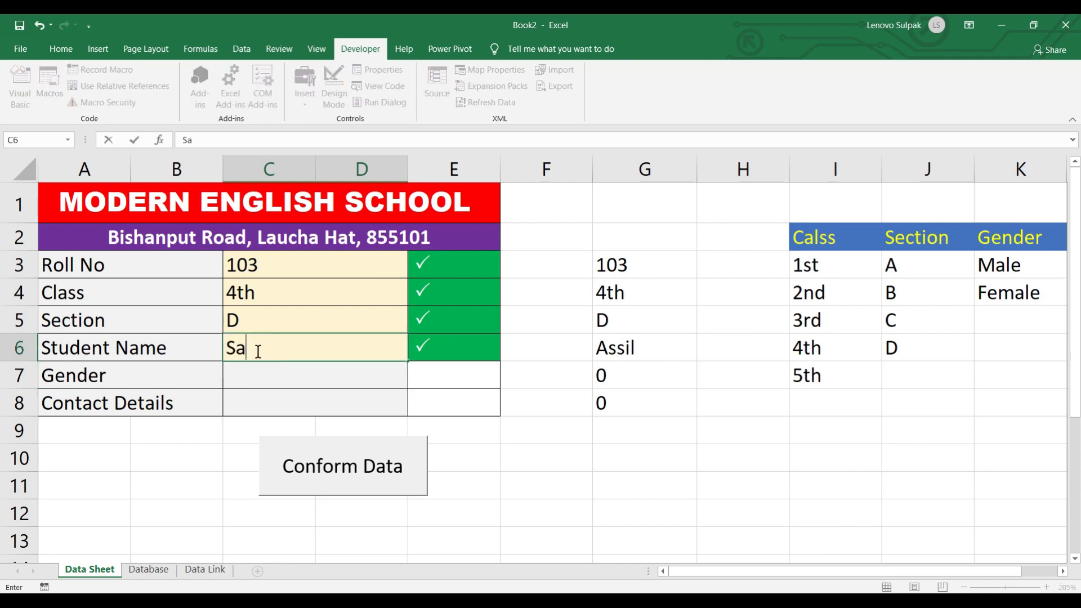
{"action": "type", "text": "lam"}
{"action": "key", "text": "BackSpace"}
{"action": "type", "text": "n"}
{"action": "key", "text": "Return"}
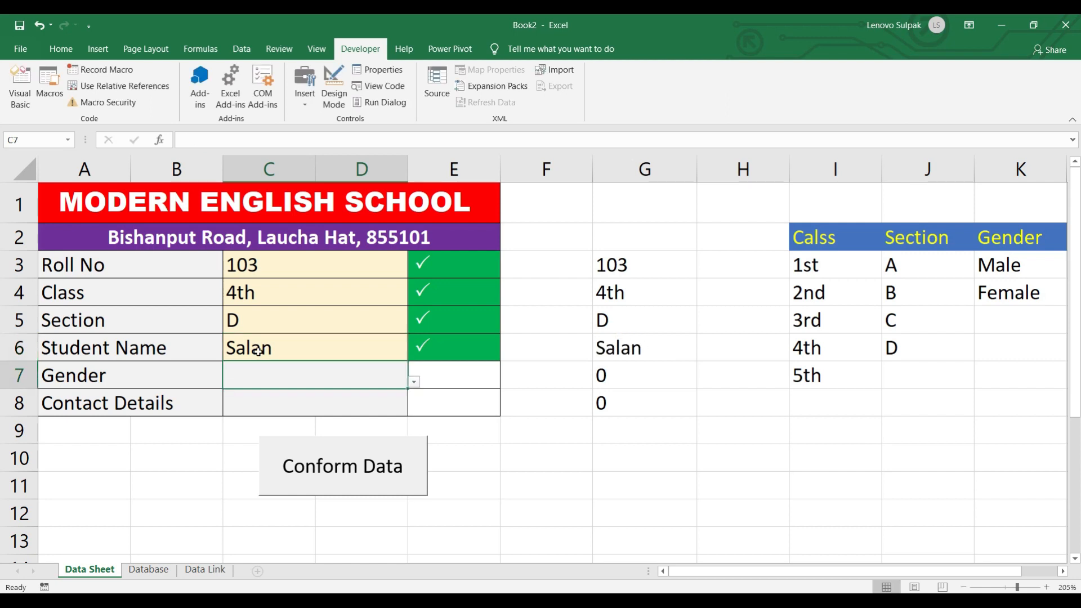
{"action": "left_click", "coordinate": [414, 382]}
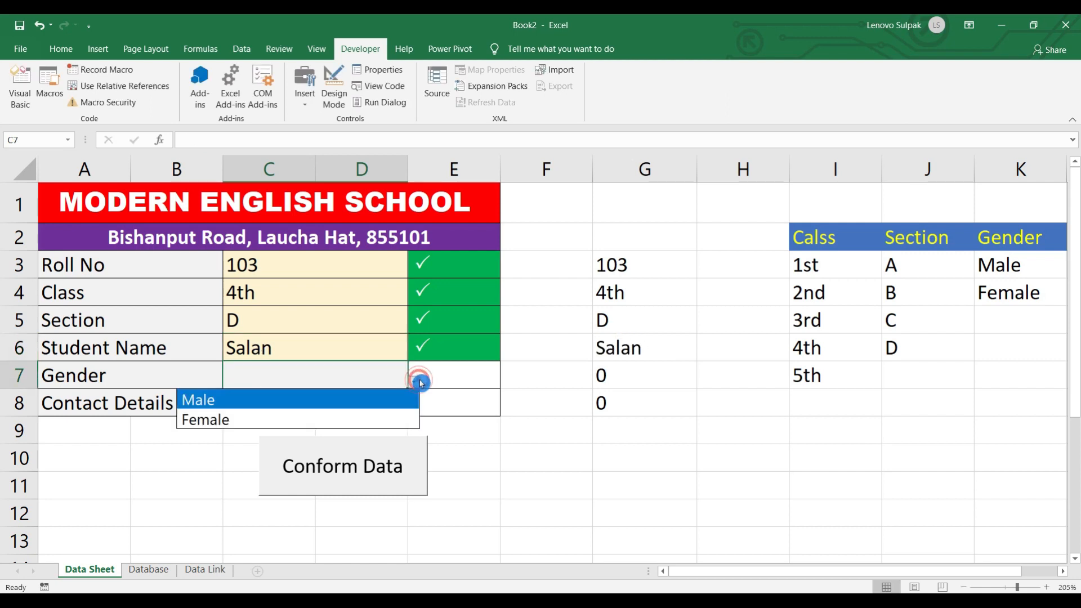
{"action": "left_click", "coordinate": [257, 405]}
{"action": "left_click", "coordinate": [306, 408]}
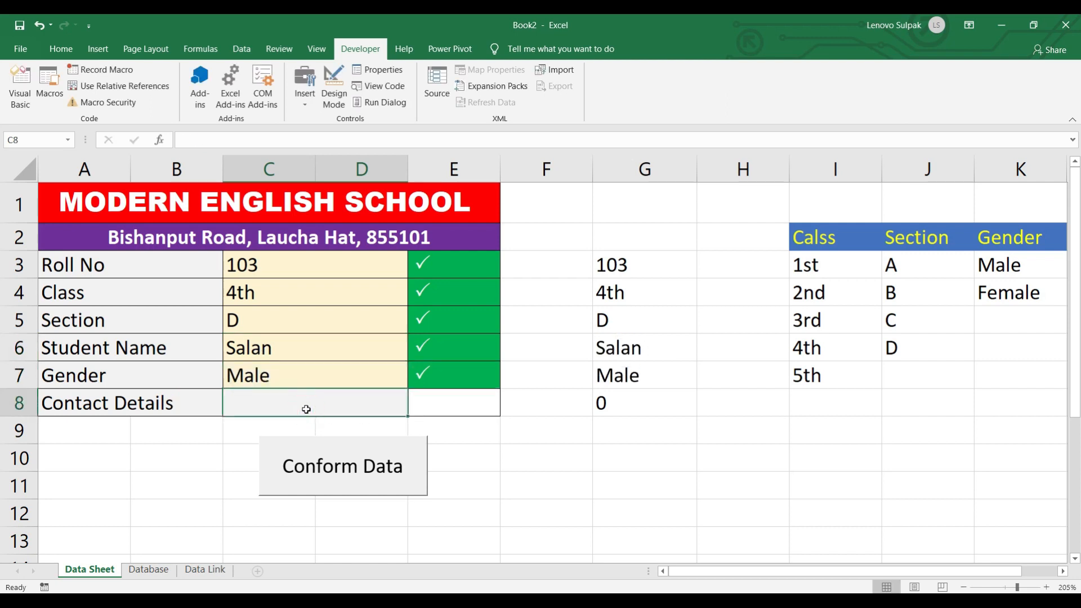
{"action": "type", "text": "987987874"}
{"action": "key", "text": "Return"}
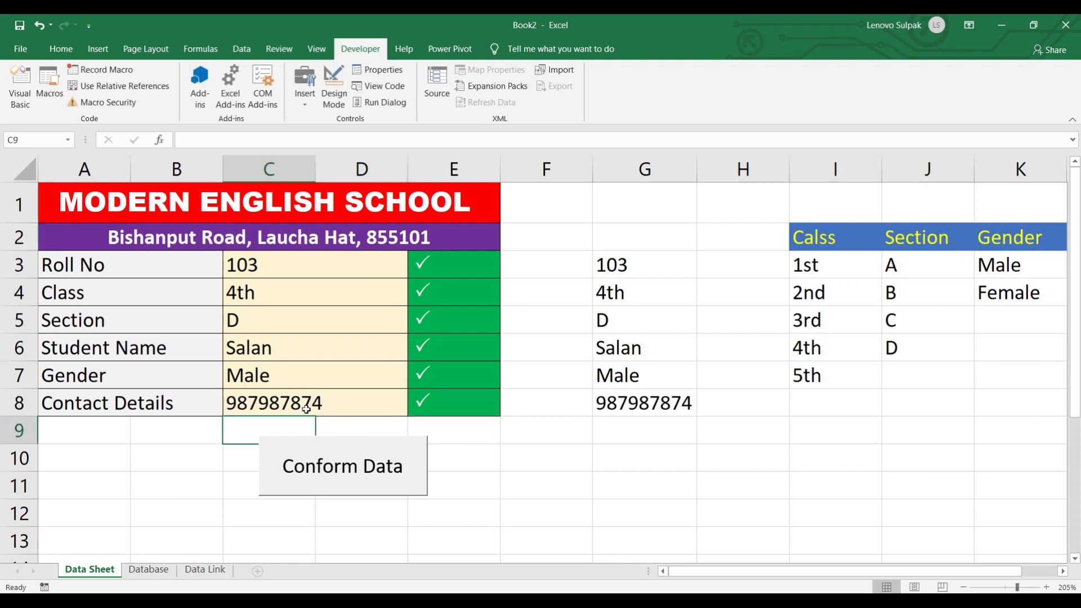
- Submit the entry with Conform Data and verify it in the Database table
{"action": "left_click", "coordinate": [323, 475]}
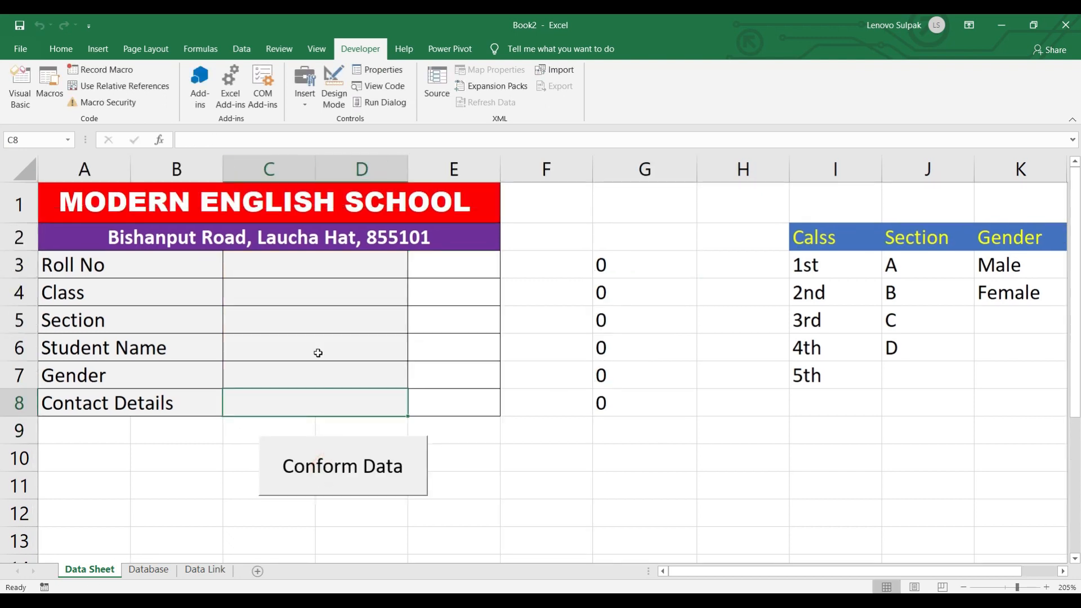
{"action": "left_click", "coordinate": [148, 569]}
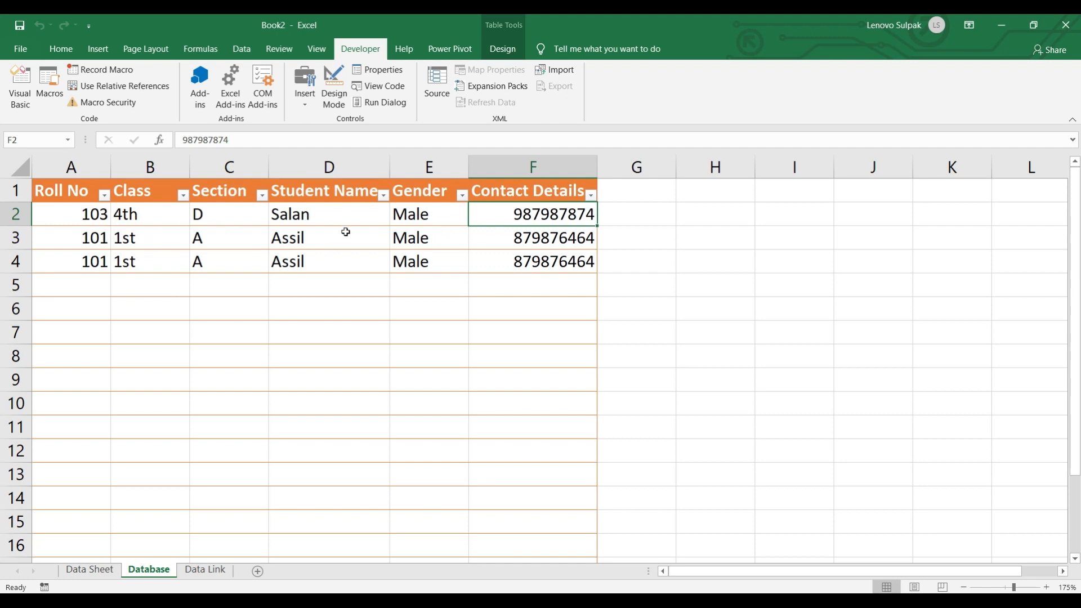
{"action": "left_click", "coordinate": [103, 571]}
{"action": "left_click", "coordinate": [272, 266]}
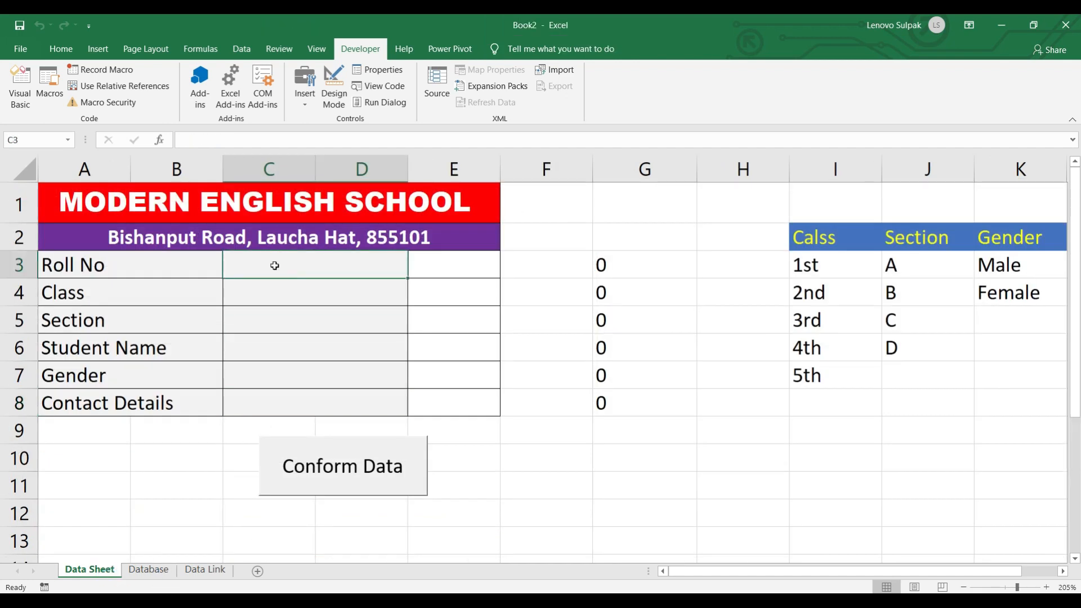
- Enter roll number 104, class 3rd and section B in the form
{"action": "type", "text": "104"}
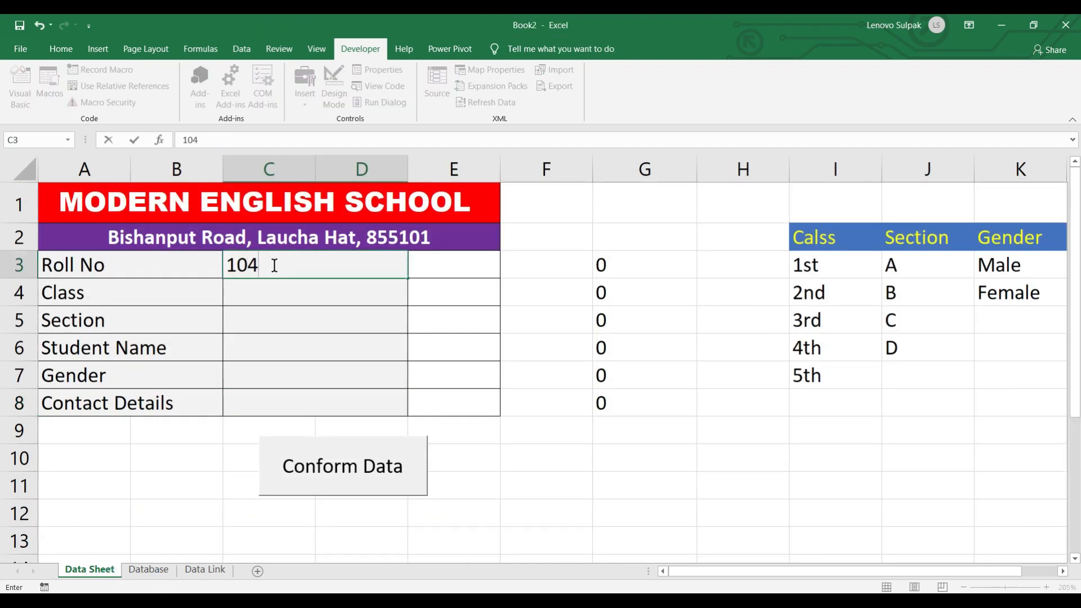
{"action": "key", "text": "Return"}
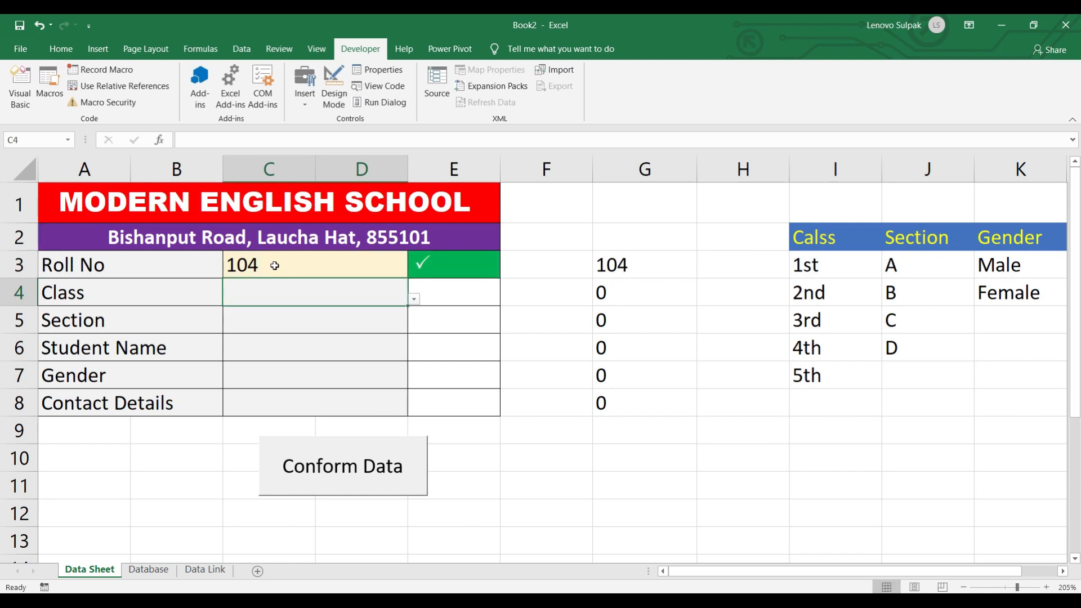
{"action": "left_click", "coordinate": [438, 298]}
{"action": "left_click", "coordinate": [383, 303]}
{"action": "left_click", "coordinate": [413, 299]}
{"action": "left_click", "coordinate": [191, 358]}
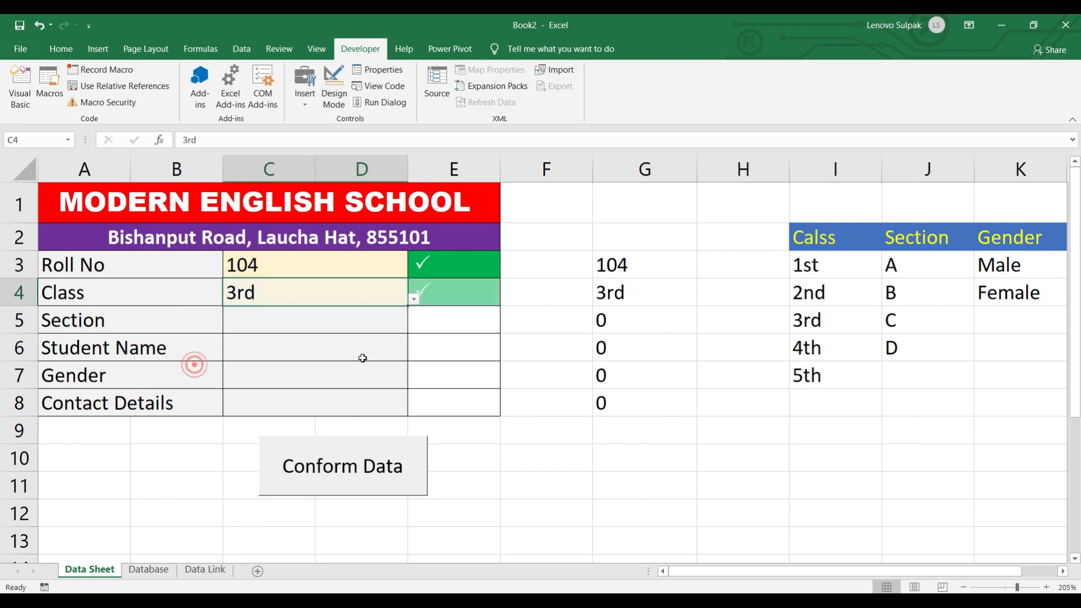
{"action": "left_click", "coordinate": [288, 325]}
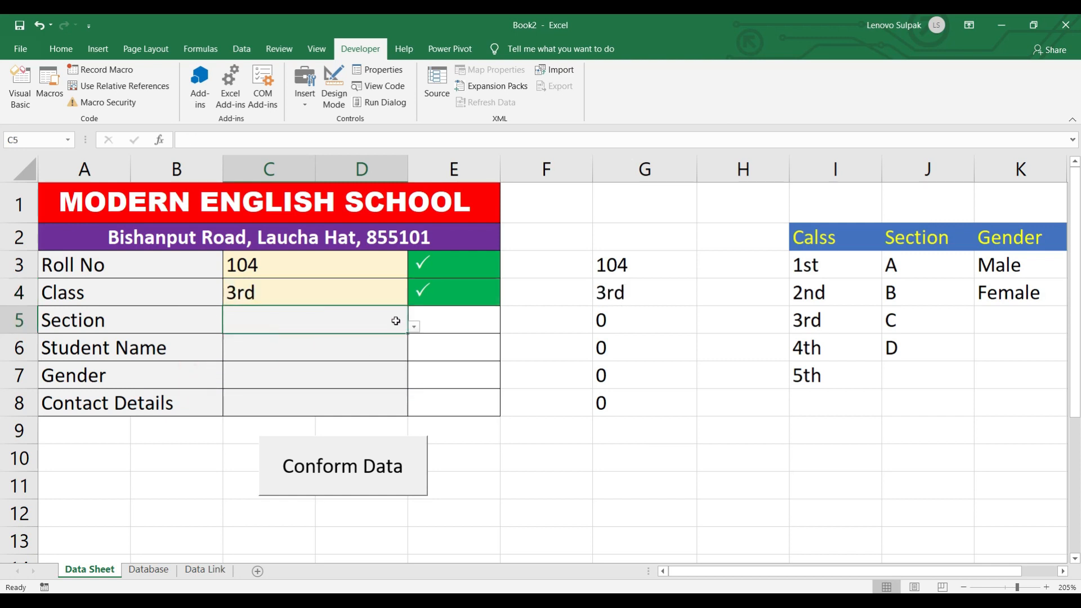
{"action": "left_click", "coordinate": [414, 327]}
{"action": "left_click", "coordinate": [227, 367]}
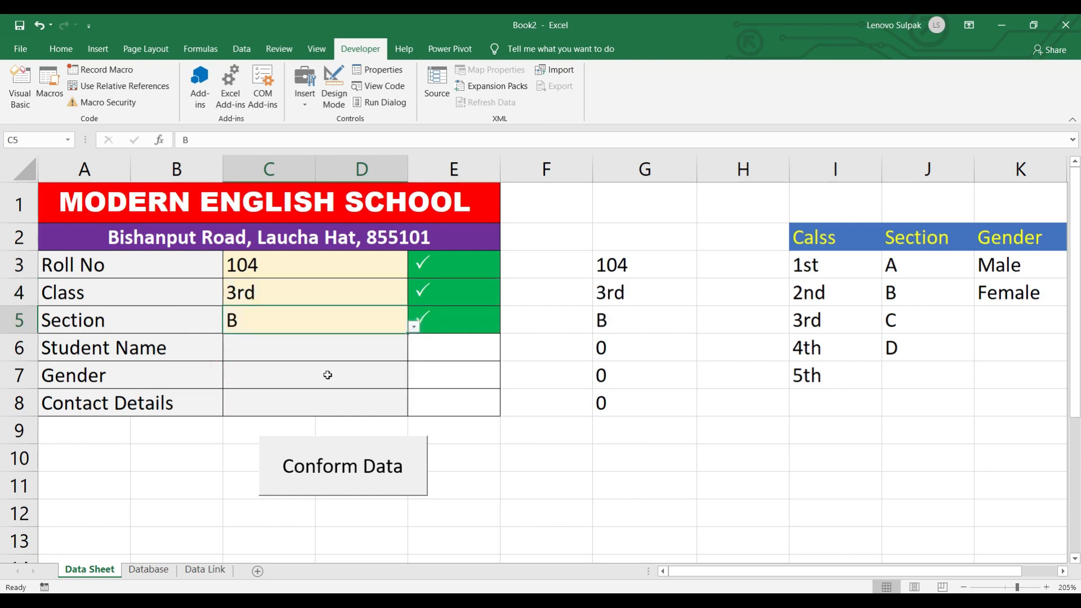
{"action": "left_click", "coordinate": [328, 374]}
- Fill in the student's name, gender Male and the contact number
{"action": "left_click", "coordinate": [277, 348]}
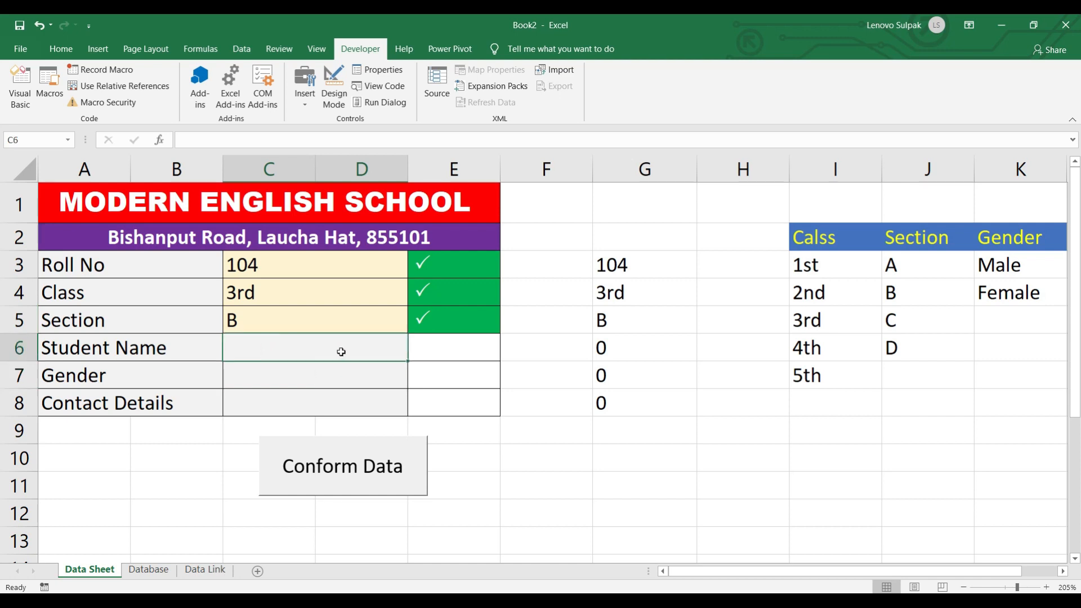
{"action": "type", "text": "Riy"}
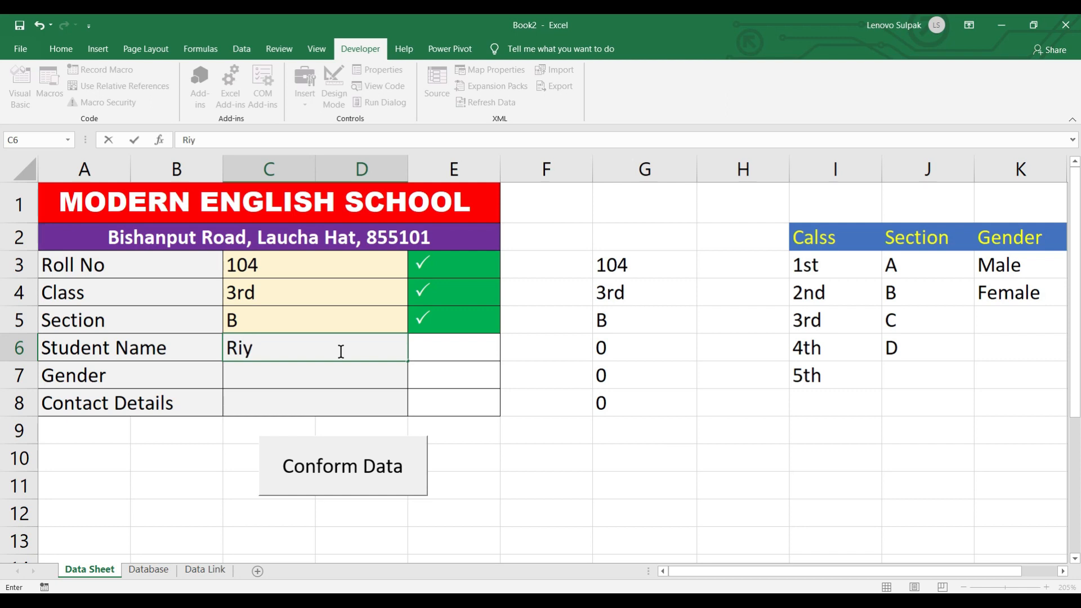
{"action": "key", "text": "BackSpace"}
{"action": "type", "text": "yz"}
{"action": "key", "text": "BackSpace"}
{"action": "type", "text": "az"}
{"action": "key", "text": "Return"}
{"action": "left_click", "coordinate": [413, 385]}
{"action": "left_click", "coordinate": [257, 400]}
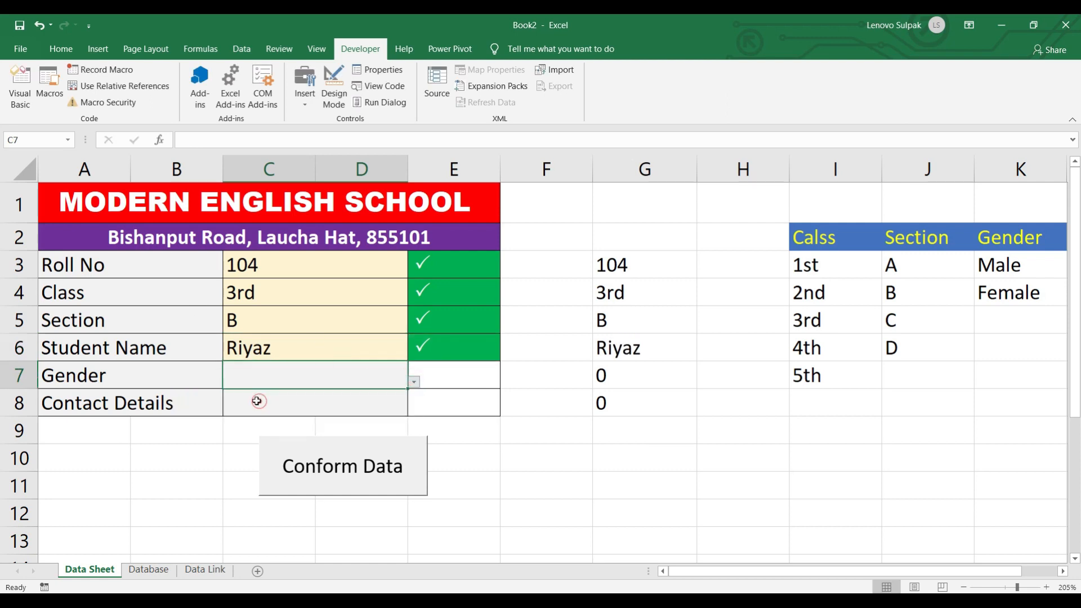
{"action": "left_click", "coordinate": [275, 408]}
{"action": "type", "text": "987978979"}
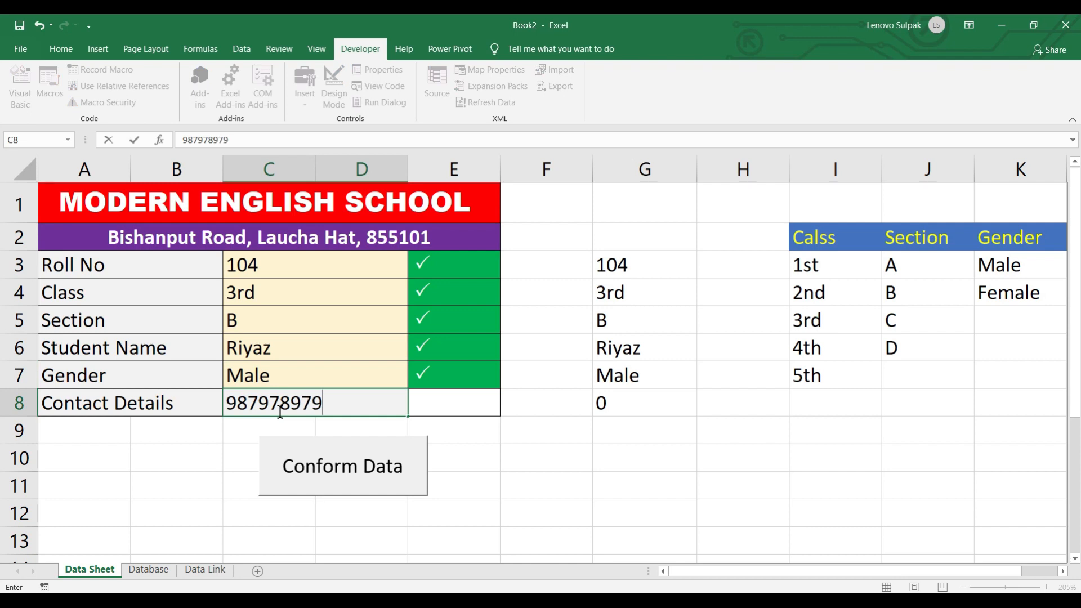
- Submit the entry with Conform Data and check the new Database row
{"action": "left_click", "coordinate": [380, 471]}
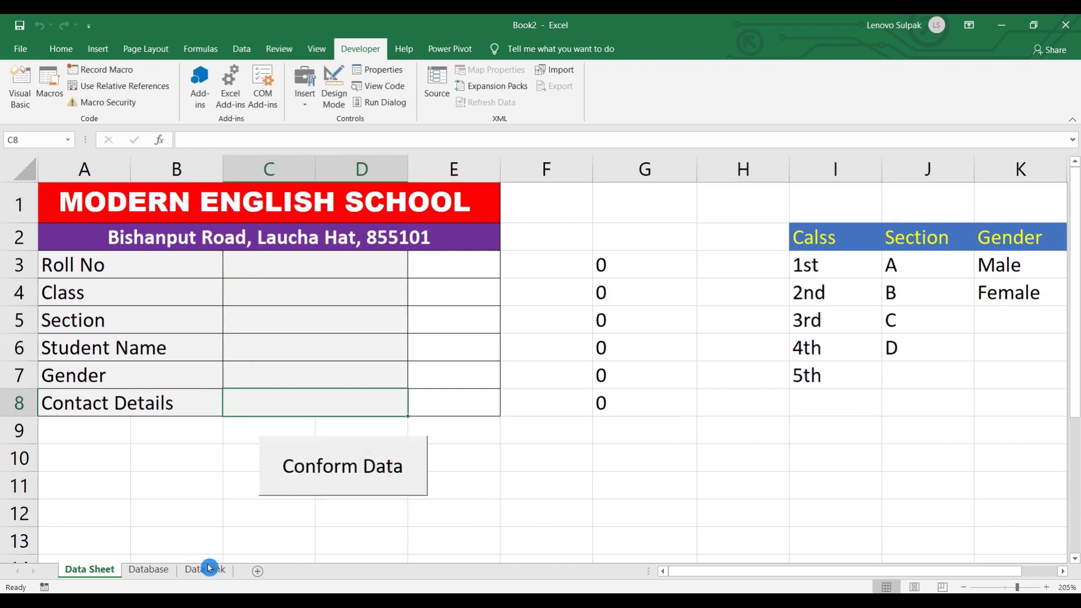
{"action": "left_click", "coordinate": [149, 569]}
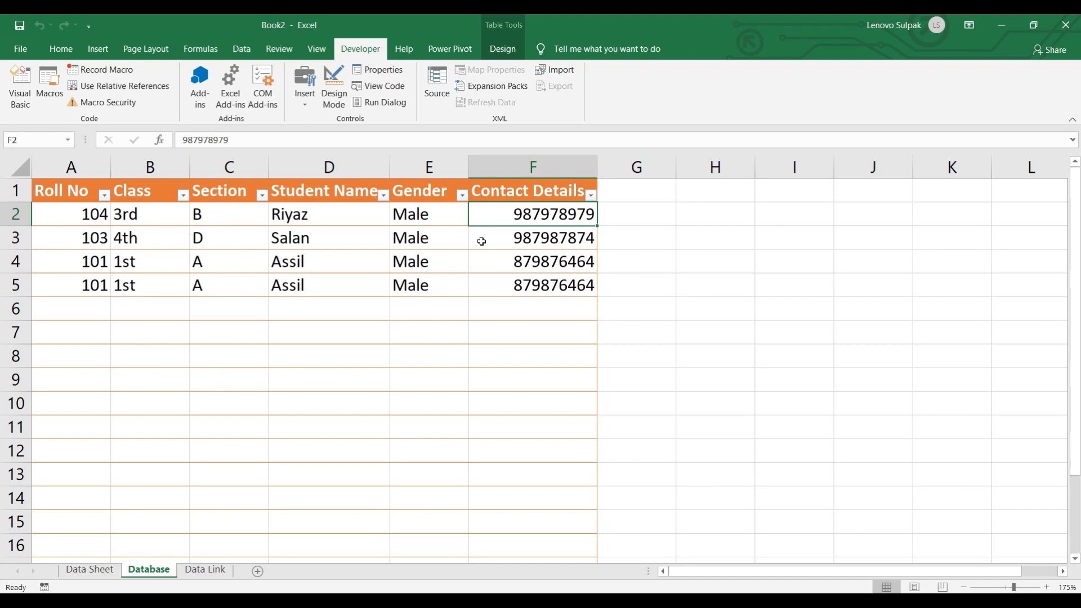
{"action": "left_click", "coordinate": [96, 571]}
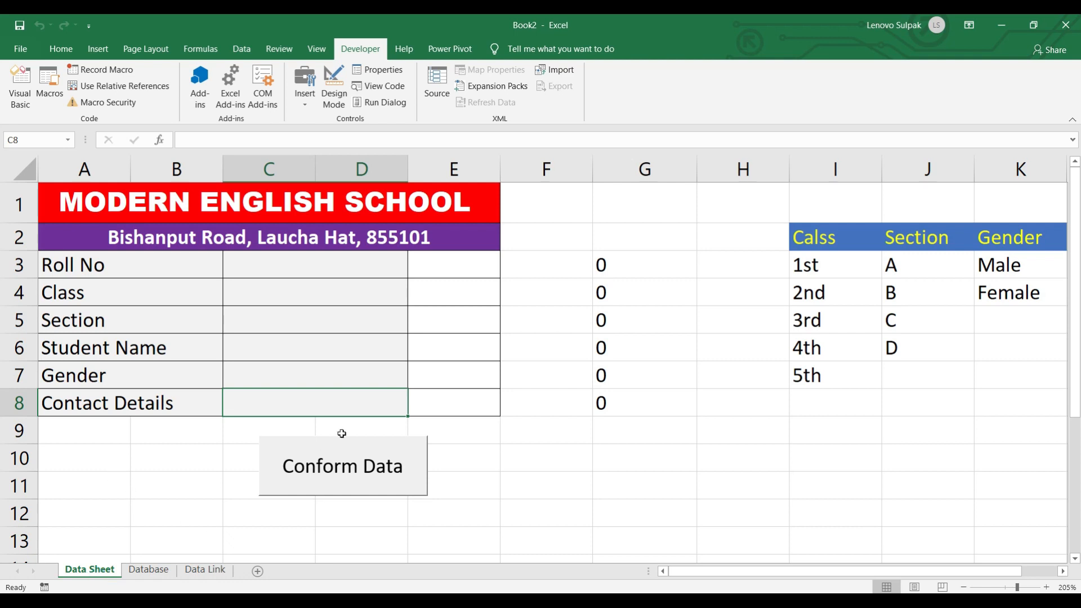
- Fill the helper-list range F1:K11 black, with automatic font colour
{"action": "mouse_move", "coordinate": [562, 206]}
{"action": "left_mouse_down"}
{"action": "mouse_move", "coordinate": [596, 289]}
{"action": "mouse_move", "coordinate": [742, 408]}
{"action": "mouse_move", "coordinate": [1025, 441]}
{"action": "mouse_move", "coordinate": [1038, 492]}
{"action": "left_mouse_up"}
{"action": "left_click", "coordinate": [60, 51]}
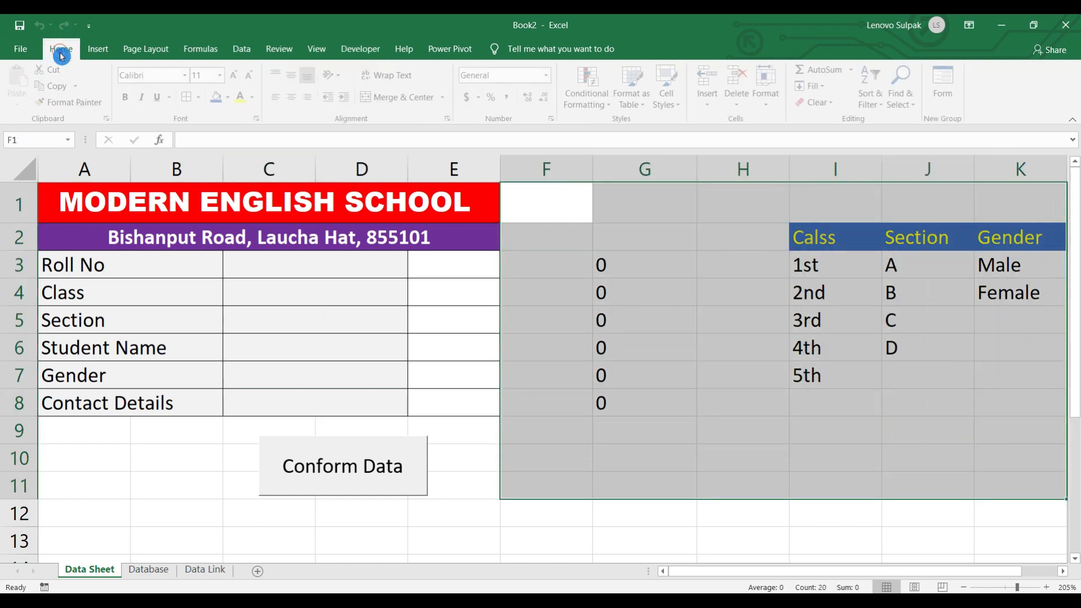
{"action": "left_click", "coordinate": [255, 97]}
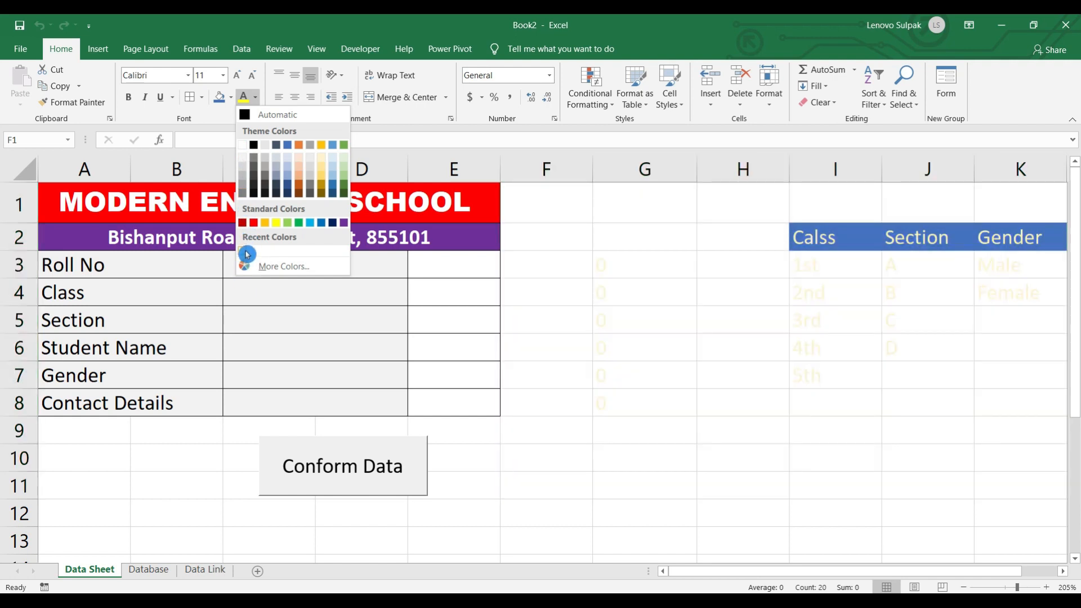
{"action": "left_click", "coordinate": [246, 256]}
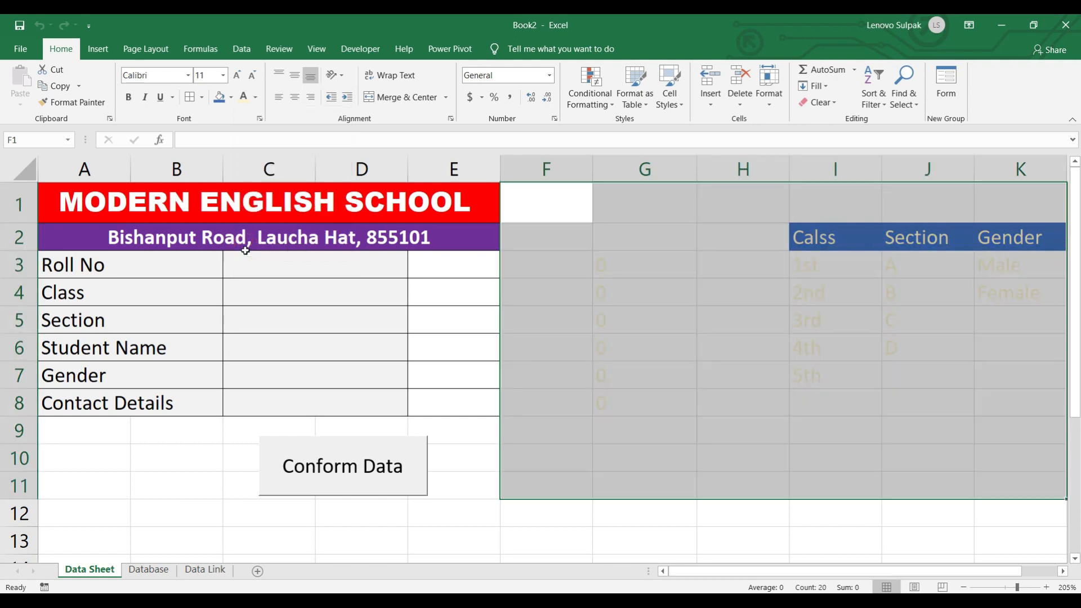
{"action": "left_click", "coordinate": [255, 97]}
{"action": "left_click", "coordinate": [256, 115]}
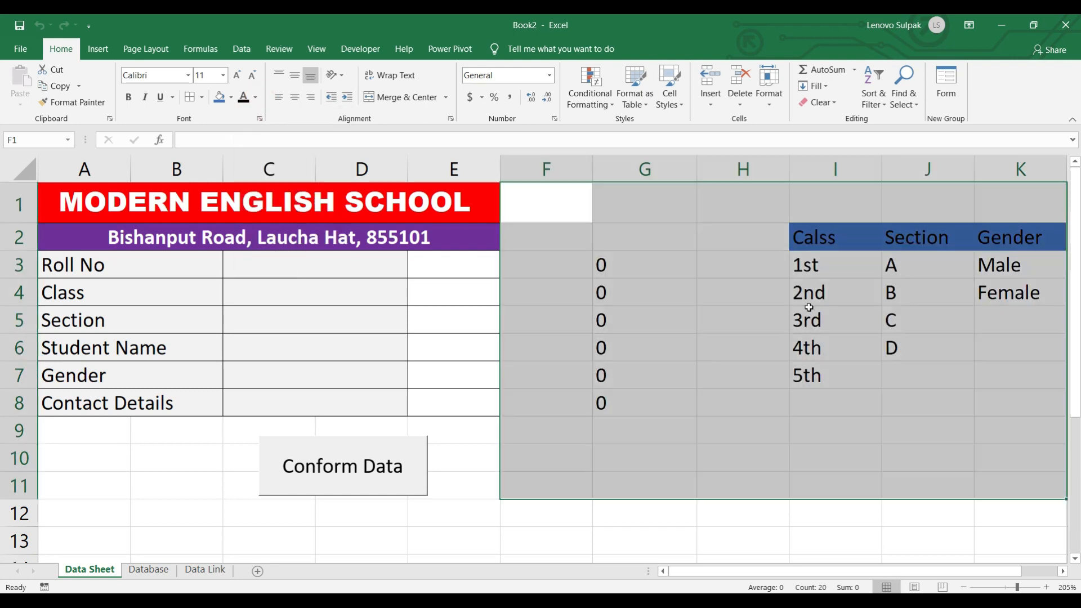
{"action": "left_click", "coordinate": [230, 97]}
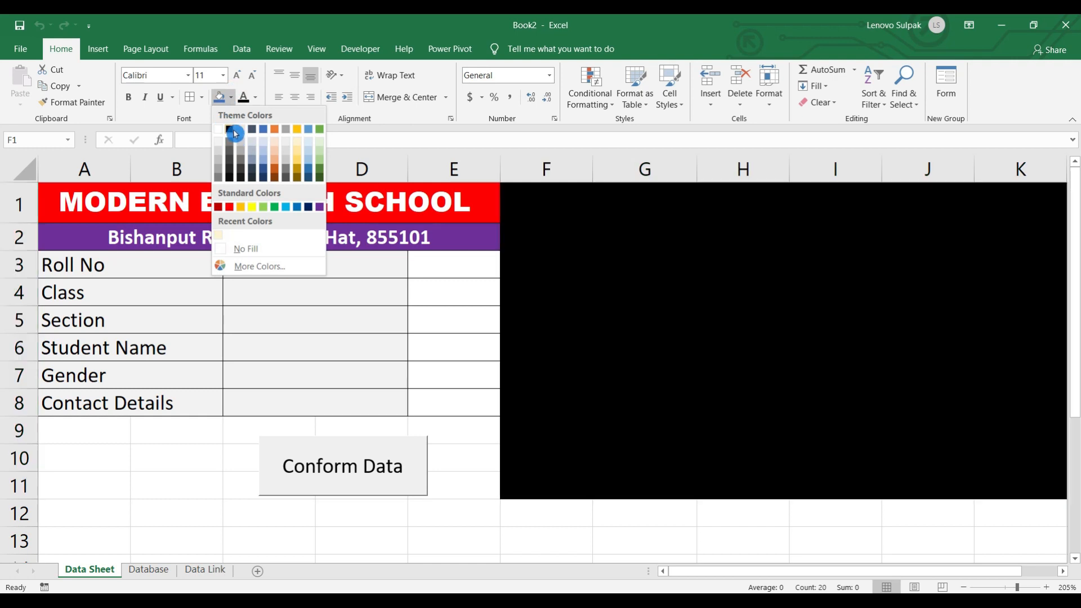
{"action": "left_click", "coordinate": [232, 128]}
- Fill the empty area A9:K14 below the form black as well
{"action": "left_click_drag", "start_coordinate": [82, 441], "coordinate": [1038, 556]}
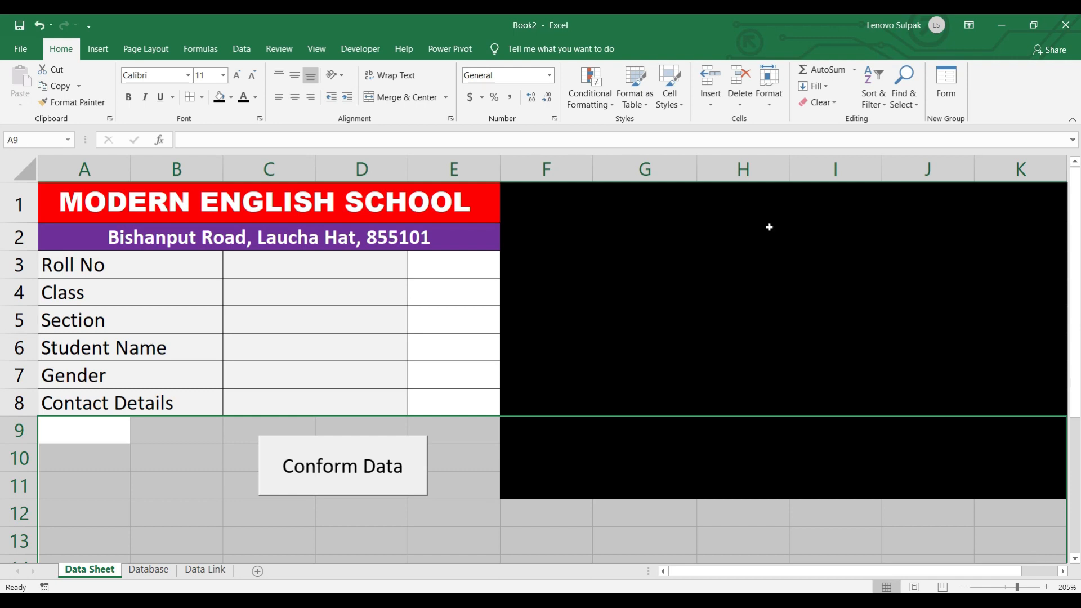
{"action": "left_click", "coordinate": [220, 98]}
{"action": "left_click", "coordinate": [438, 316]}
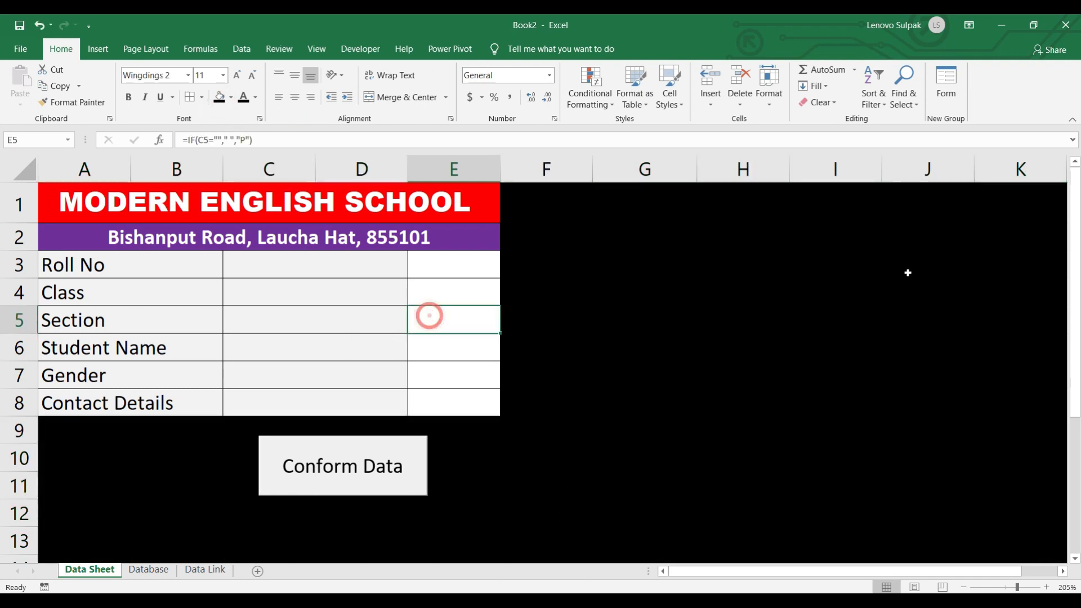
- Enter roll number 105 in the form and choose class 3rd and section C
{"action": "left_click", "coordinate": [220, 330]}
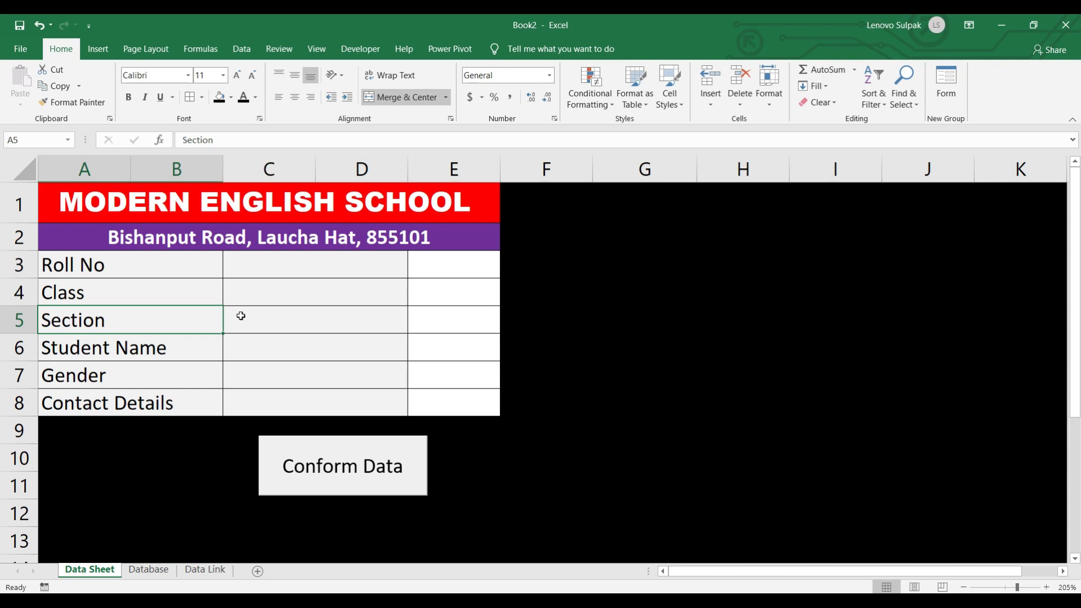
{"action": "left_click", "coordinate": [284, 259]}
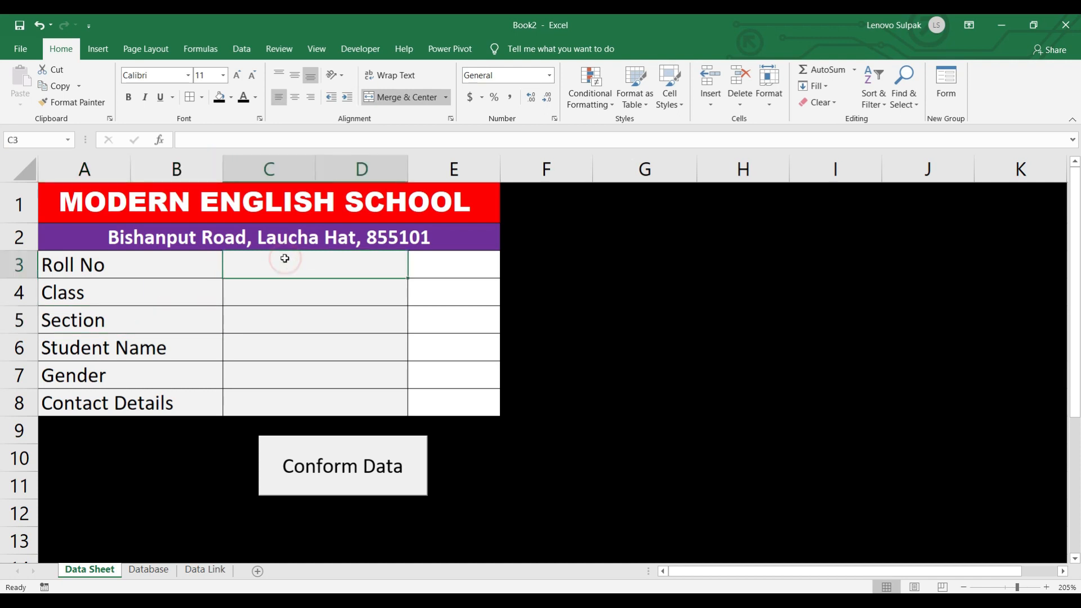
{"action": "type", "text": "100"}
{"action": "key", "text": "BackSpace"}
{"action": "type", "text": "5"}
{"action": "key", "text": "Return"}
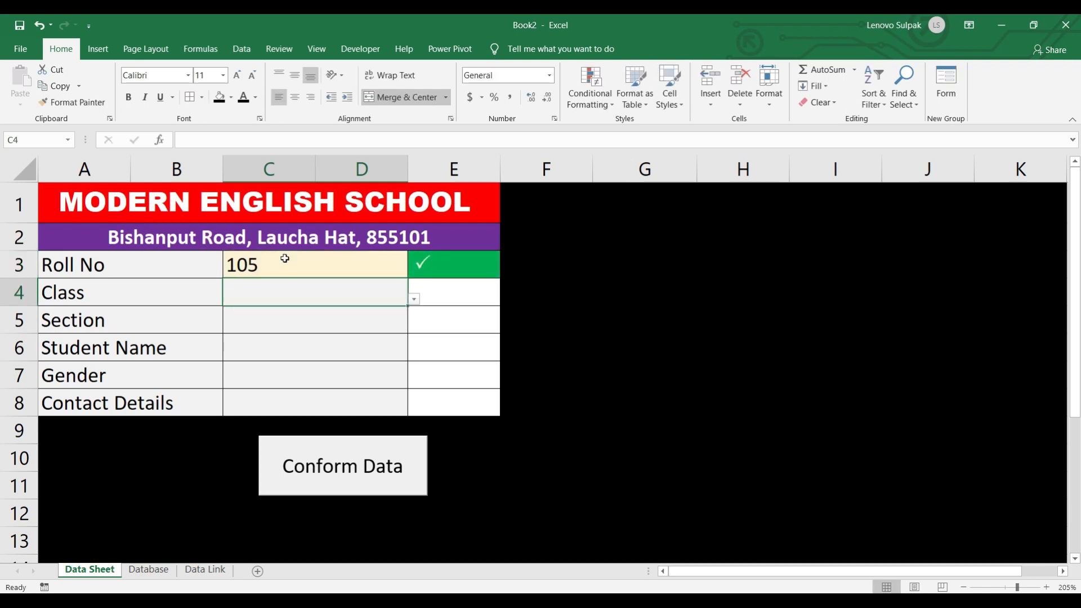
{"action": "left_click", "coordinate": [414, 299]}
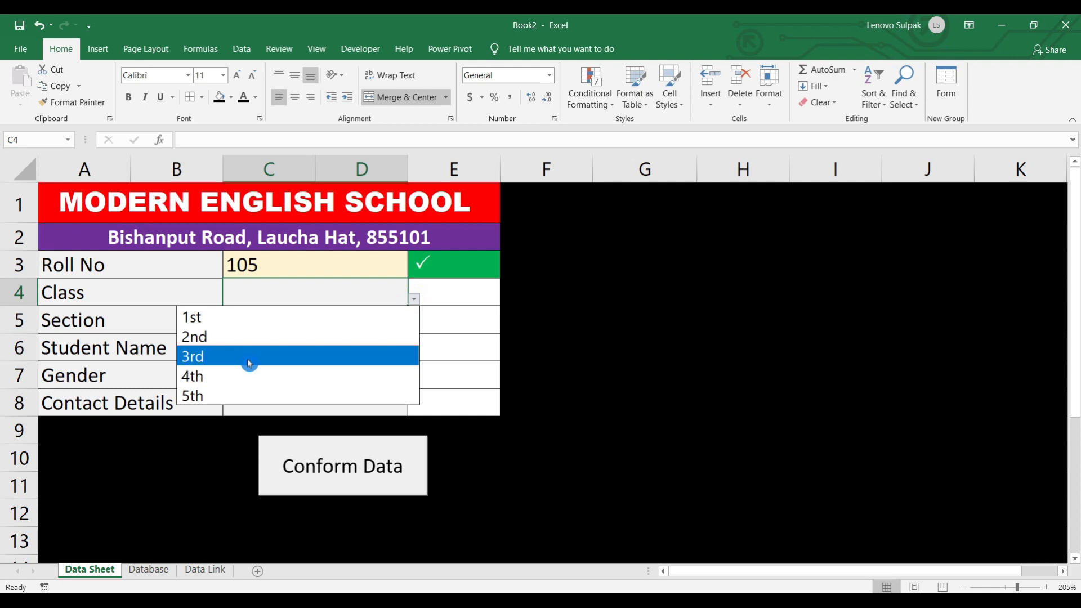
{"action": "left_click", "coordinate": [248, 359]}
{"action": "left_click", "coordinate": [283, 320]}
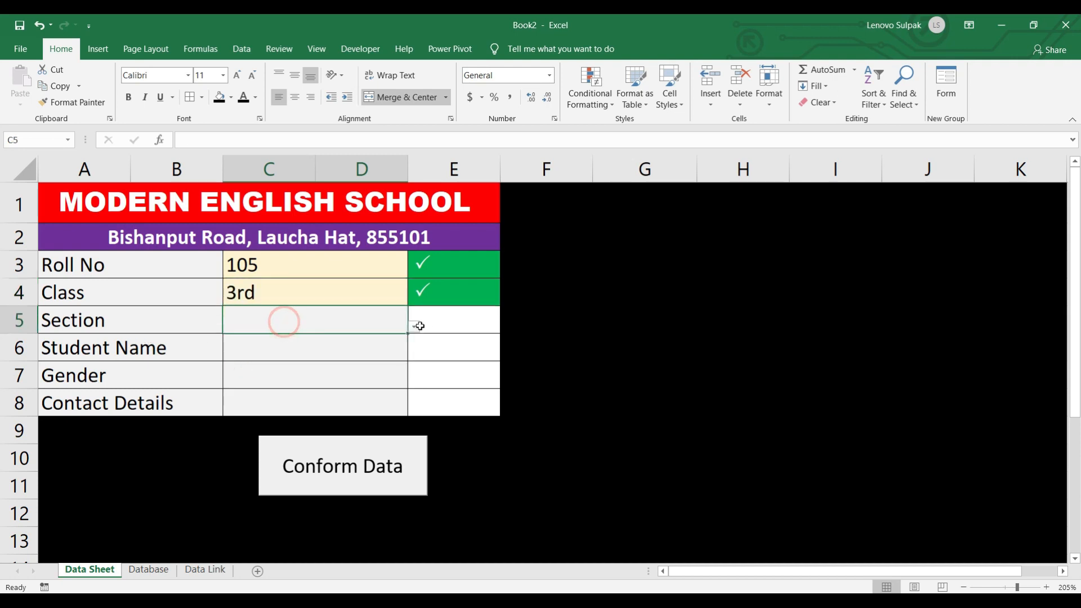
{"action": "left_click", "coordinate": [419, 325]}
{"action": "left_click", "coordinate": [242, 388]}
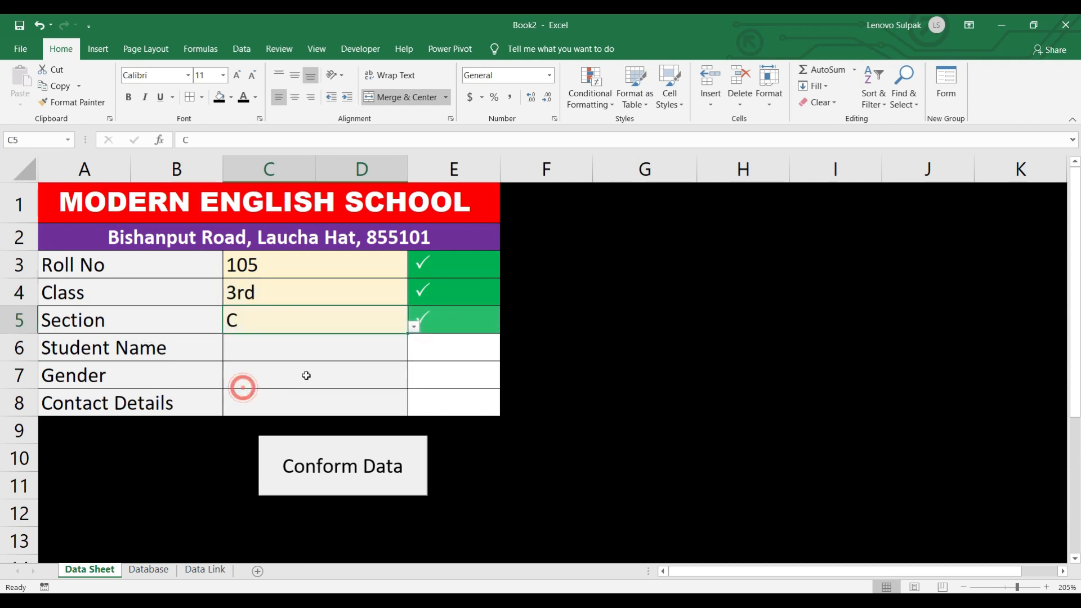
- Fill in the student's name, select Male as gender, and enter the contact number
{"action": "left_click", "coordinate": [279, 353]}
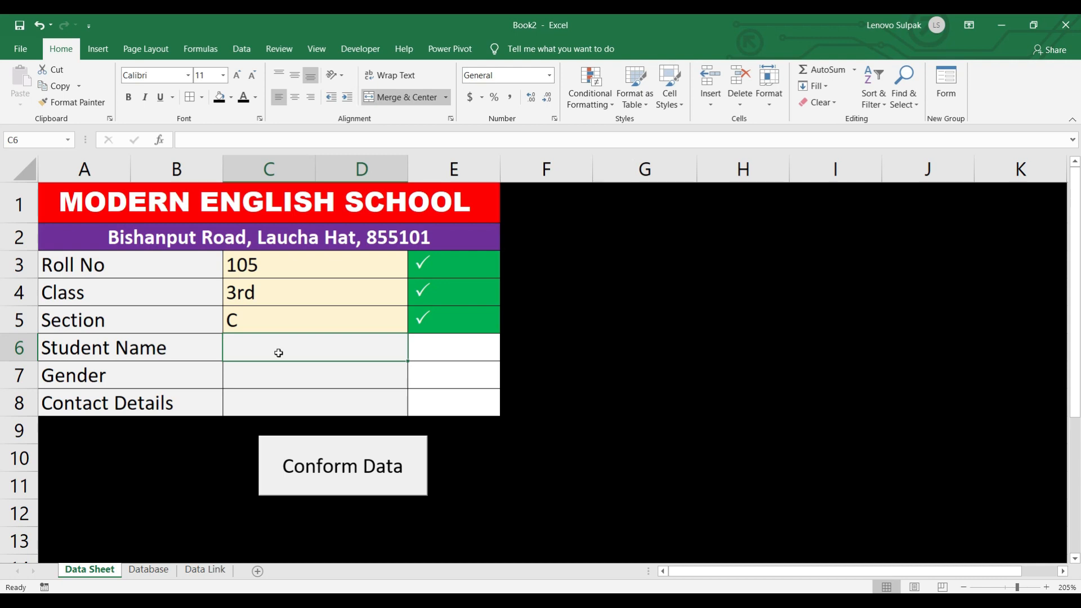
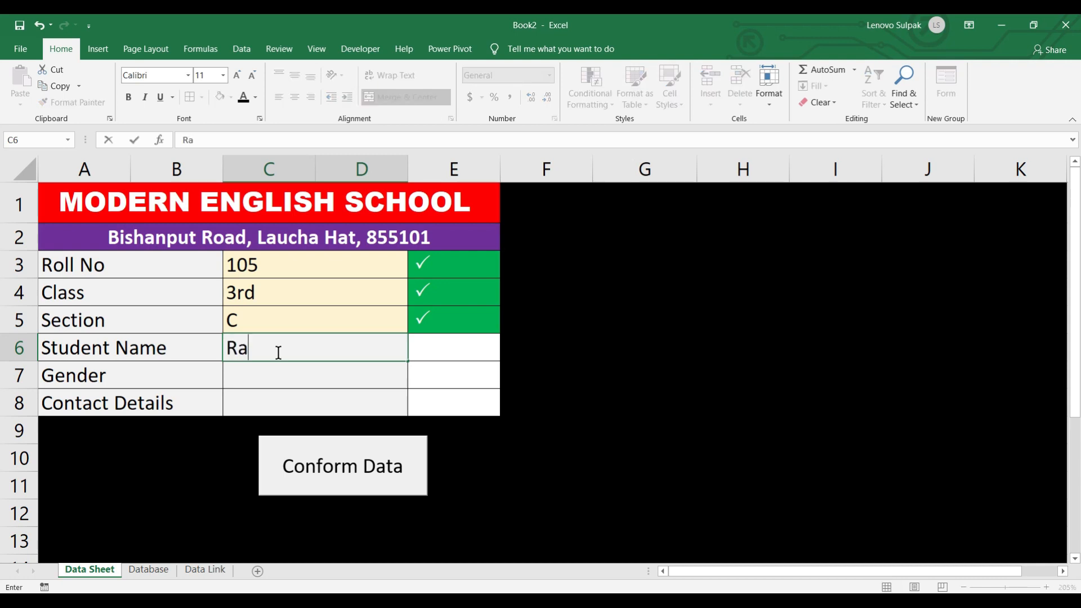
{"action": "key", "text": "Return"}
{"action": "left_click", "coordinate": [415, 381]}
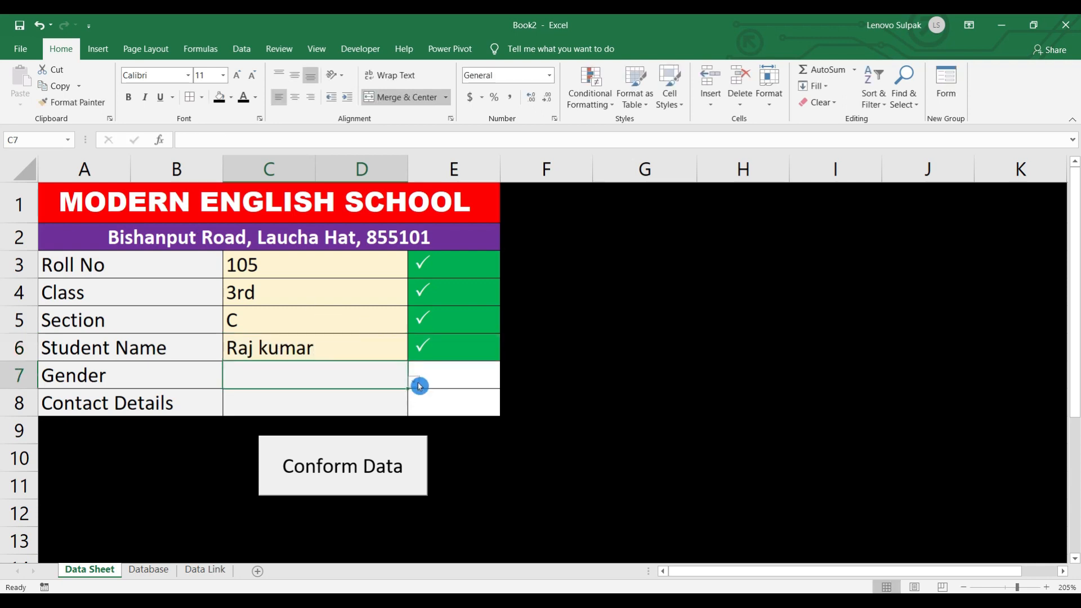
{"action": "left_click", "coordinate": [249, 401]}
{"action": "left_click", "coordinate": [250, 401]}
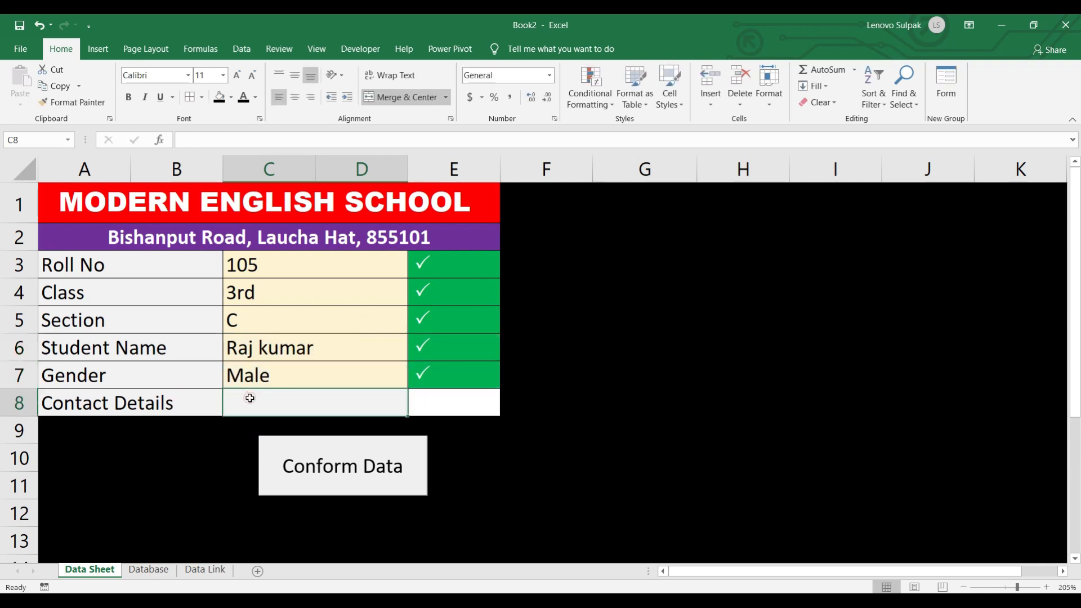
{"action": "type", "text": "987987979"}
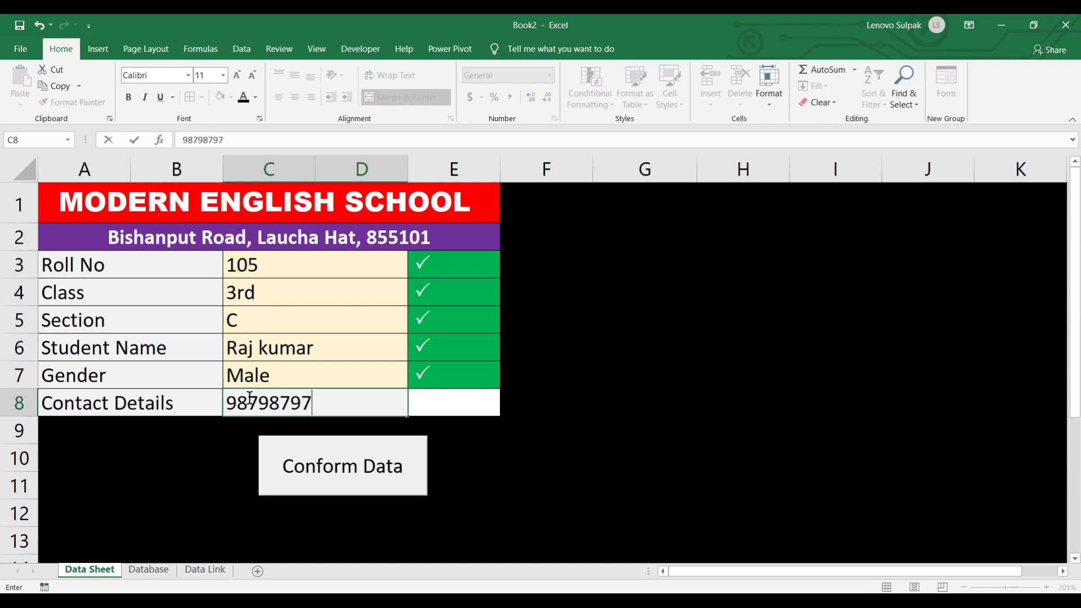
- Submit the record with Conform Data and check the Database sheet for the new row
{"action": "left_click", "coordinate": [339, 465]}
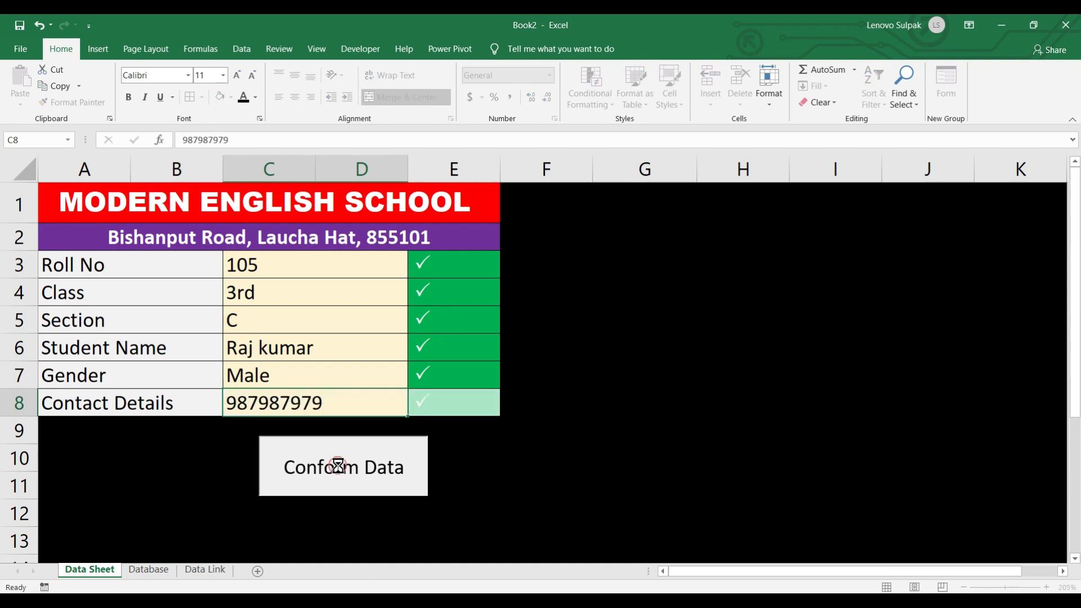
{"action": "left_click", "coordinate": [148, 569]}
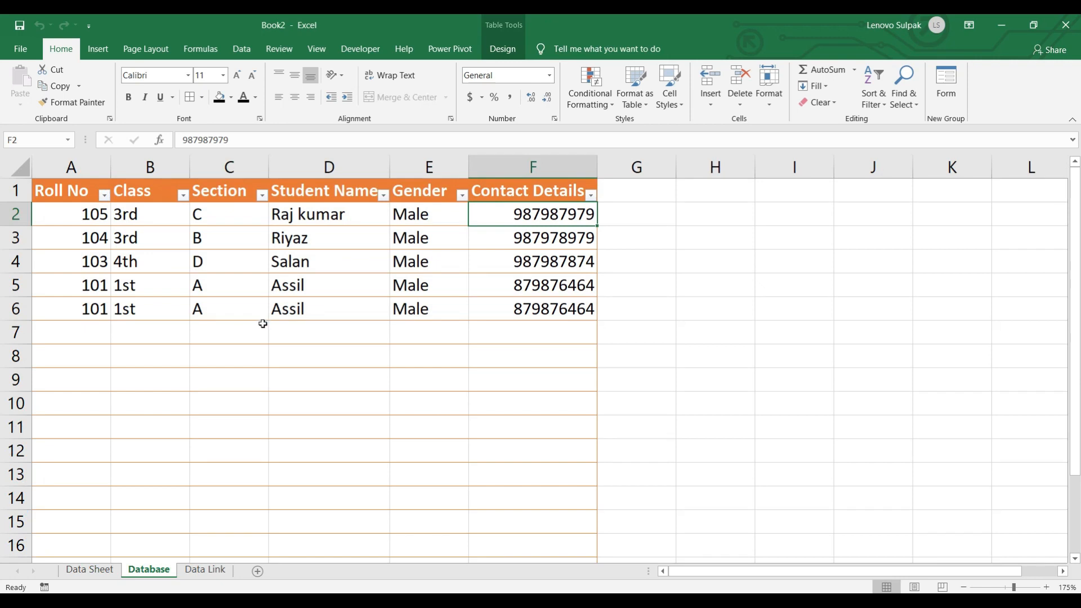
{"action": "scroll", "coordinate": [262, 323], "scroll_direction": "up", "scroll_amount": 2, "text": "ctrl"}
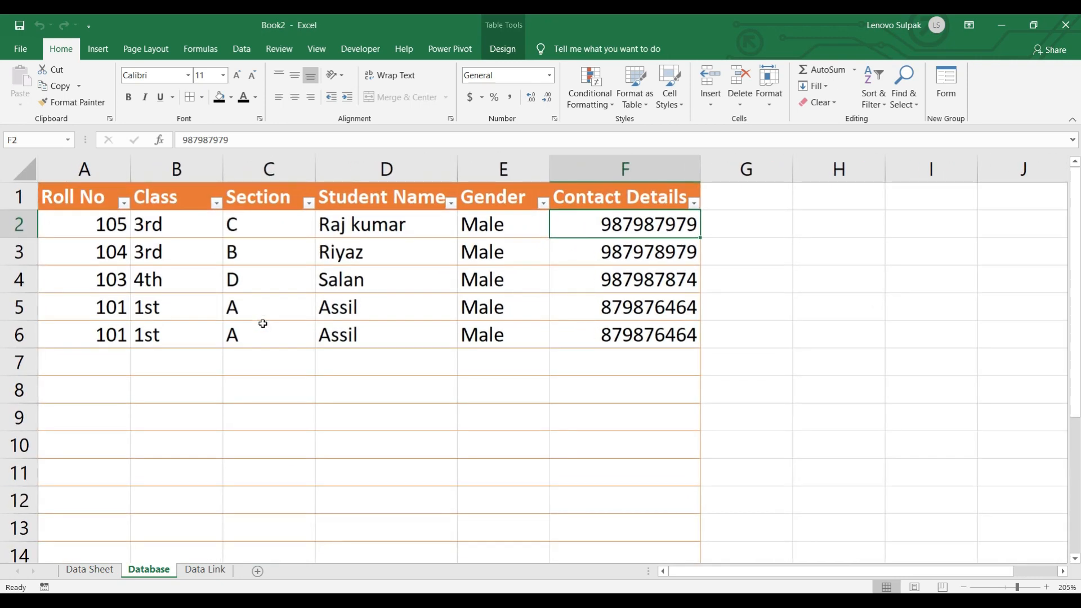